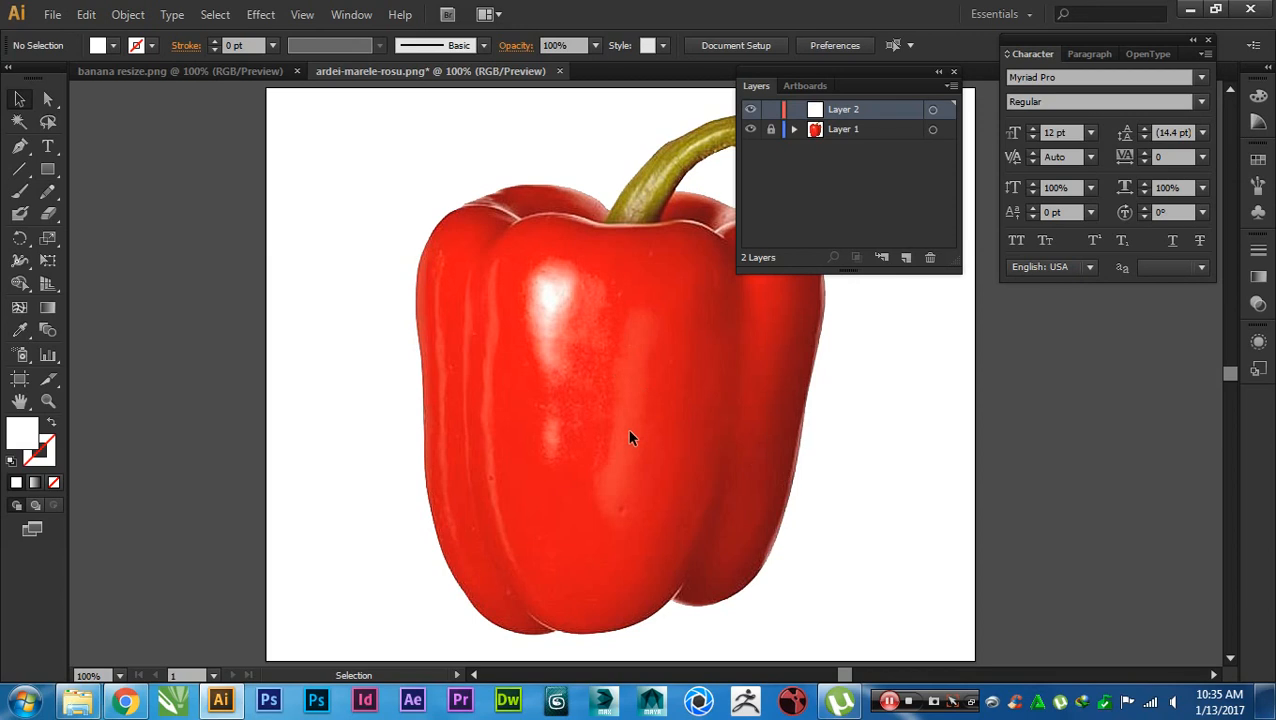
- Draw a white square without stroke on the empty canvas beside the pepper artboard
scroll(454, 394, "left", 10)
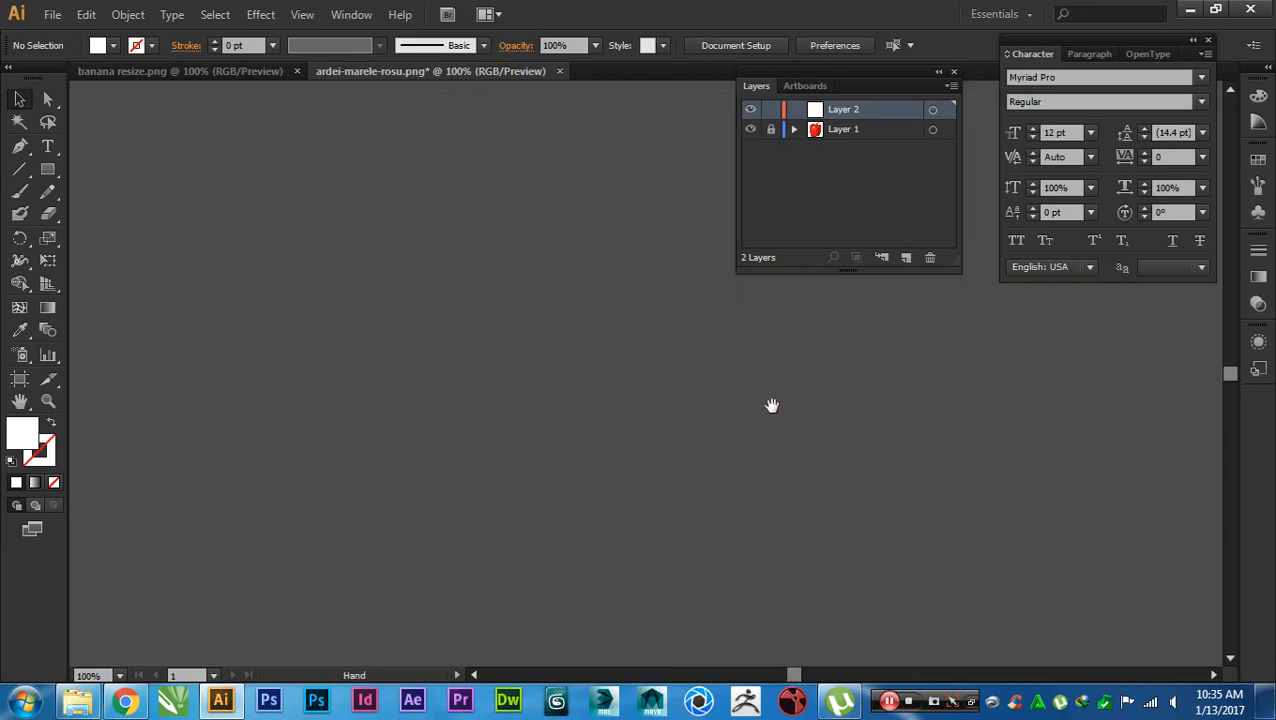
left_click(47, 169)
mouse_move(333, 242)
left_mouse_down()
mouse_move(570, 441)
mouse_move(691, 493)
left_mouse_up()
key("v")
left_click_drag(772, 535, 789, 509)
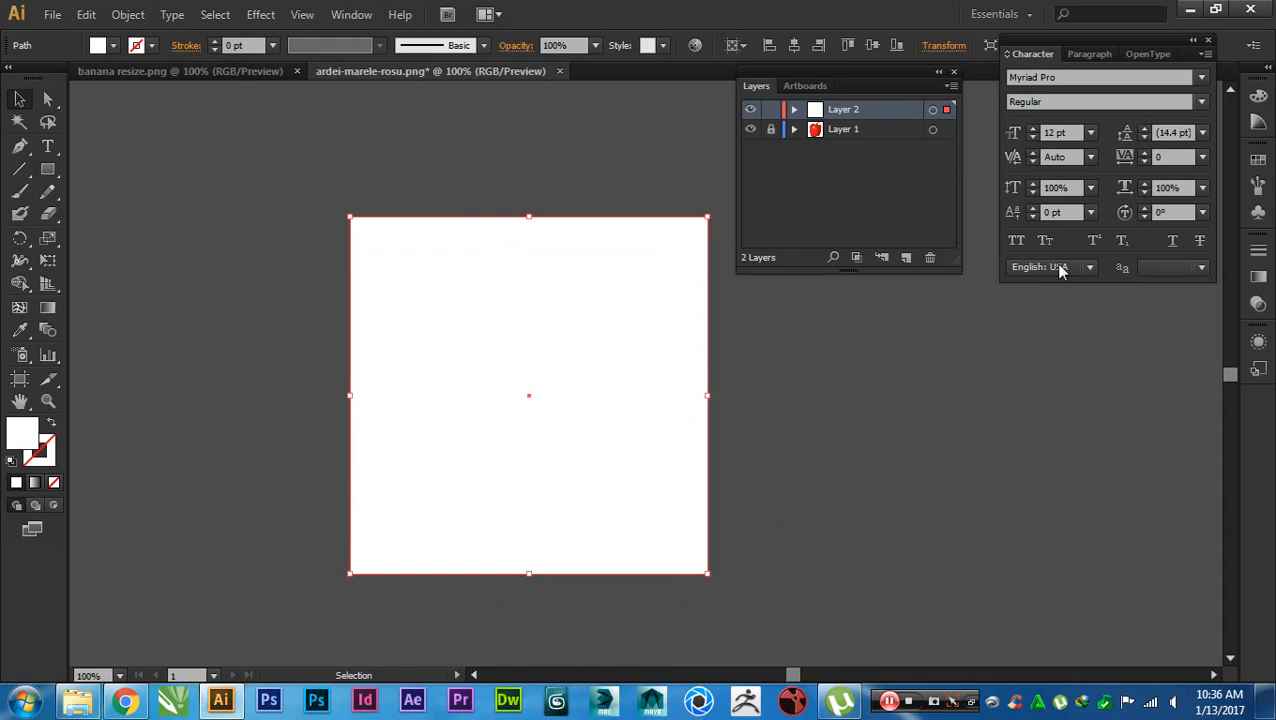
- Close the Character panel and move the Layers panel clear of the square
left_click(1208, 40)
left_click_drag(890, 74, 1135, 149)
- Examine the plain white square enlarged and deselected, with all panels hidden
key("Tab")
key("space")
left_click_drag(659, 346, 839, 371)
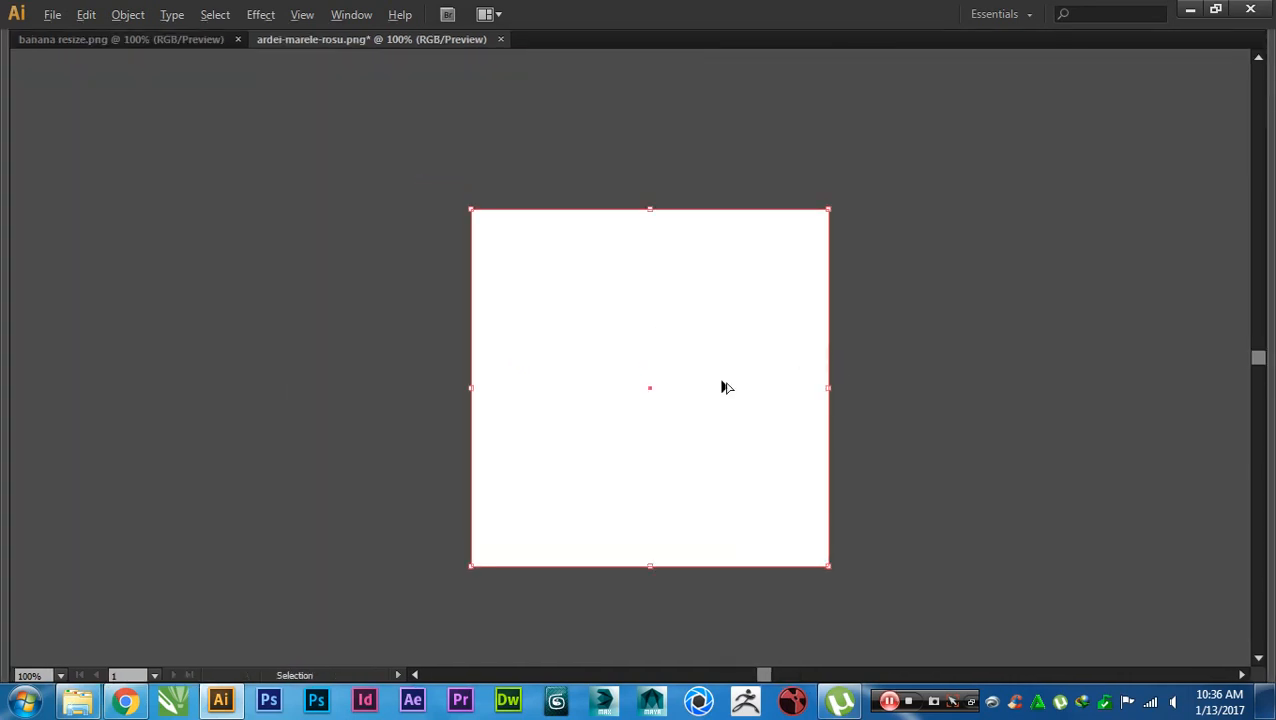
scroll(723, 385, "up", 1)
key("space")
left_click_drag(738, 380, 736, 348)
left_click(970, 383)
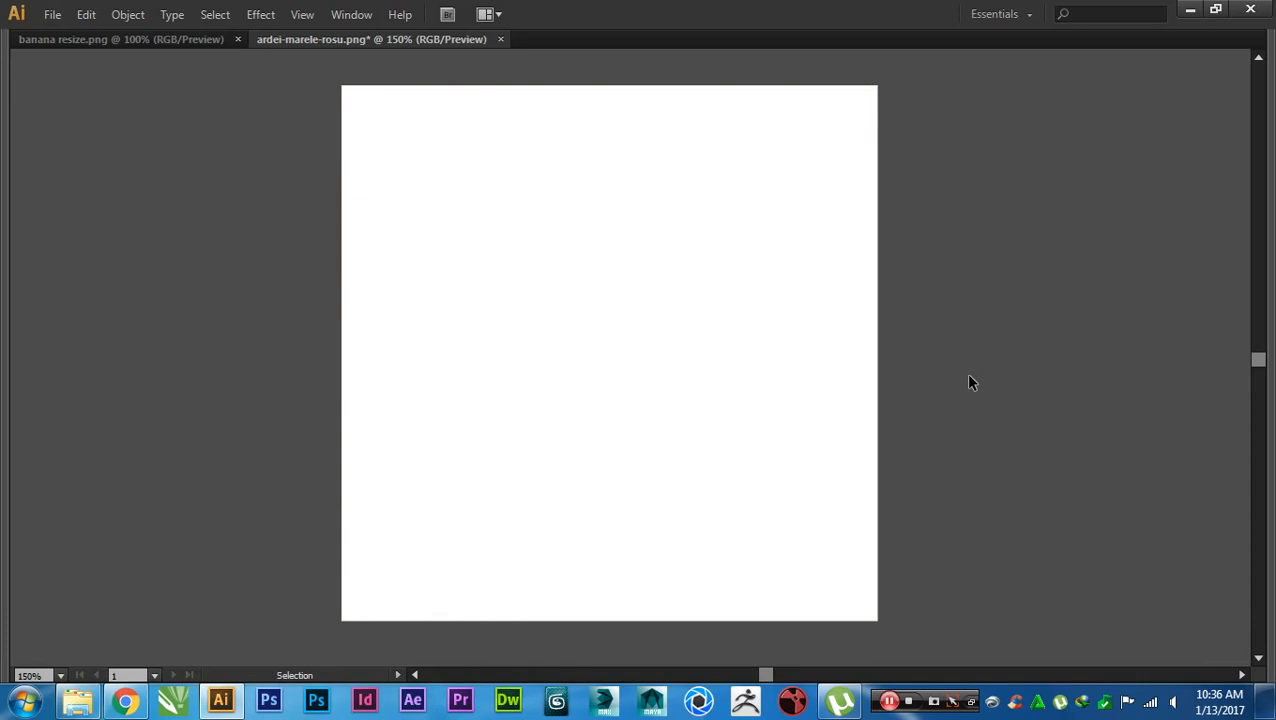
left_click(652, 391)
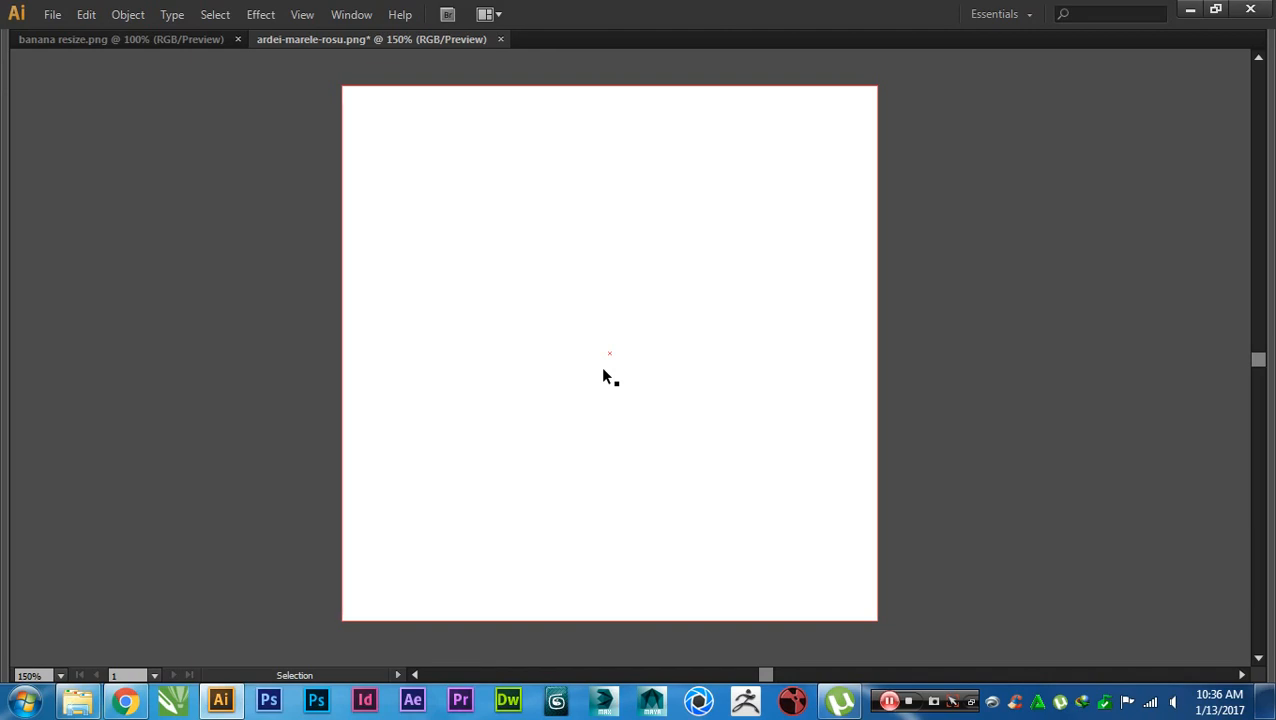
- Duplicate the white square directly beside the original and fill the copy with the default white-to-black linear gradient
key("Tab")
key("space")
left_click_drag(696, 371, 470, 369)
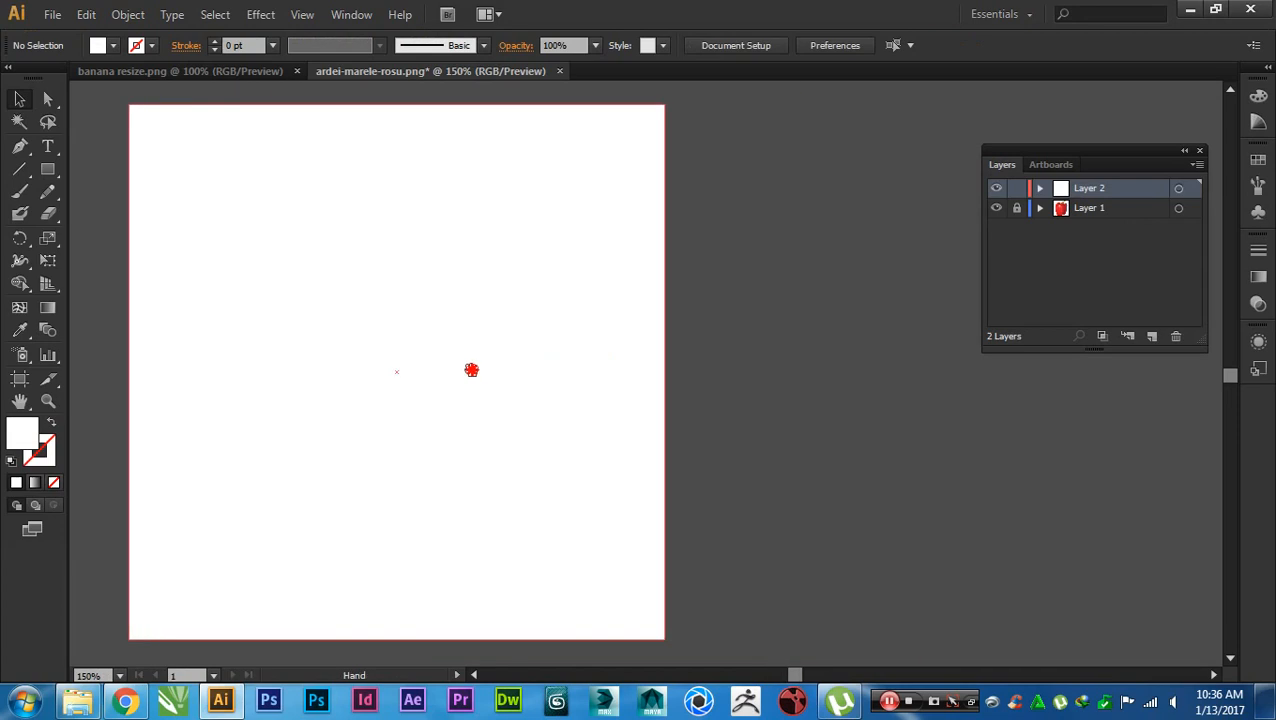
left_click(360, 365)
left_click_drag(360, 365, 892, 376)
scroll(906, 385, "right", 1)
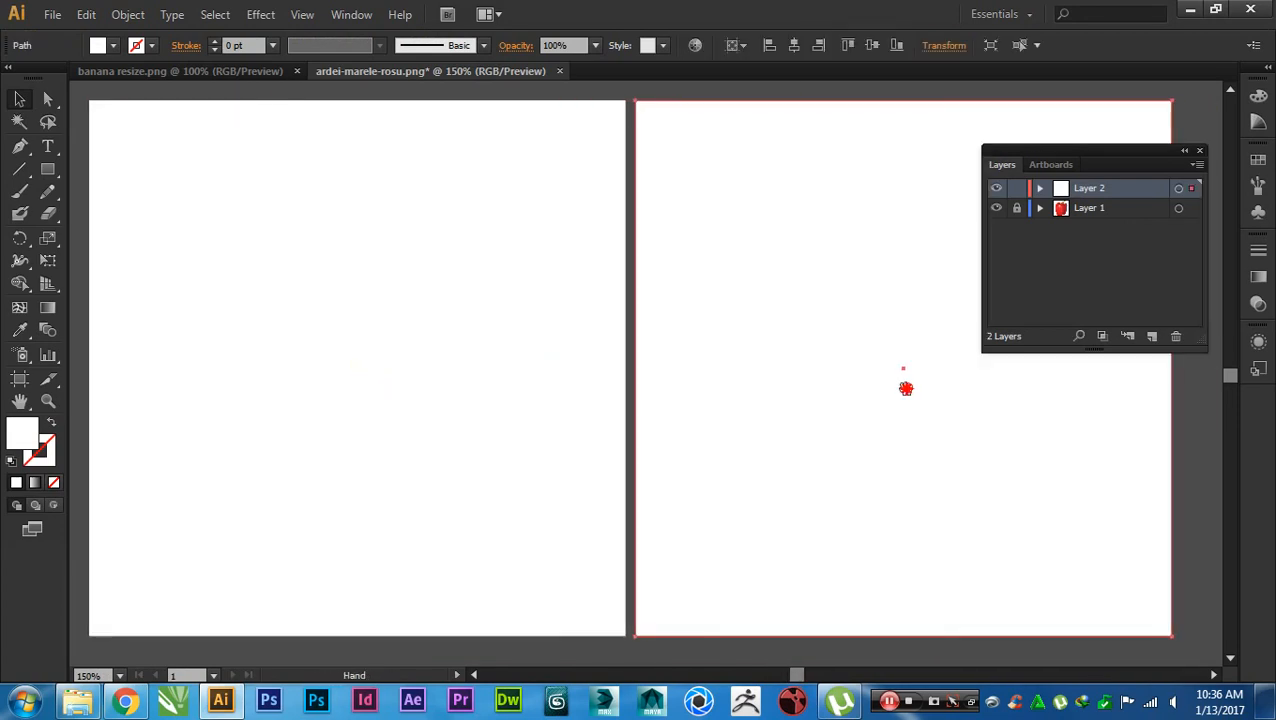
left_click(1258, 277)
left_click(1028, 290)
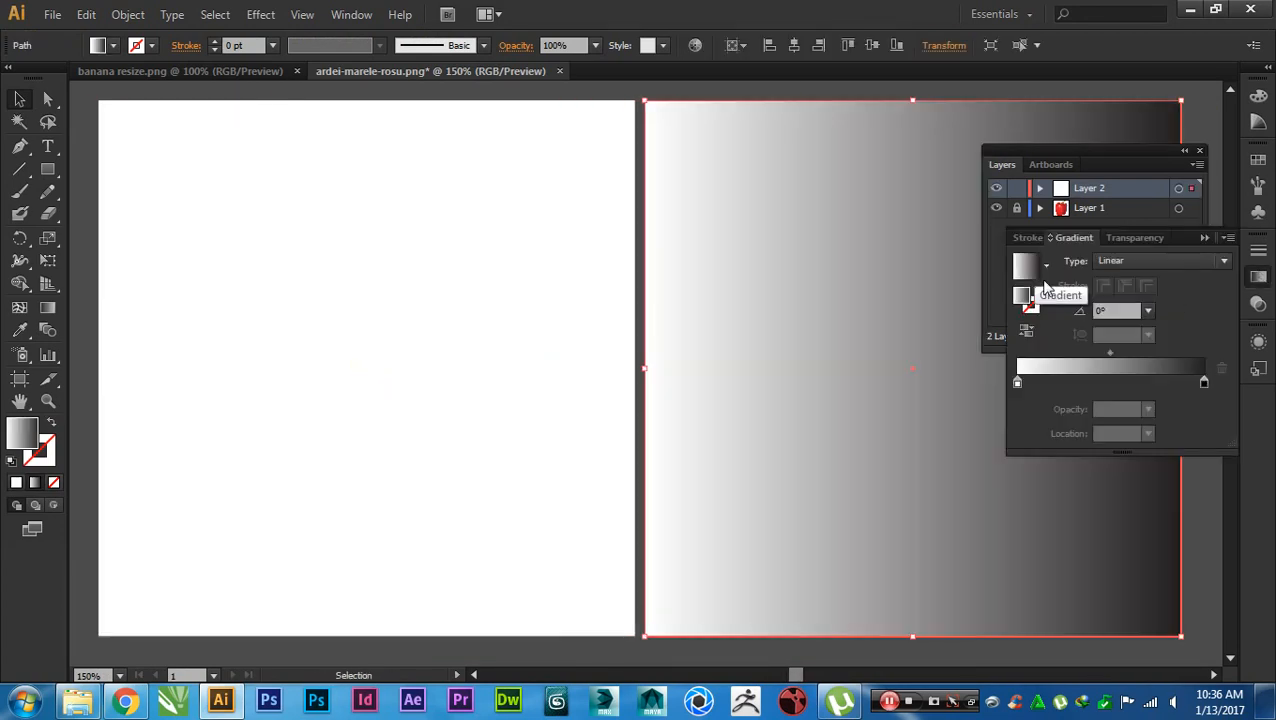
- Examine the white-to-black transition of the gradient square up close with all panels hidden
key("Tab")
key("space")
left_click_drag(889, 265, 991, 319)
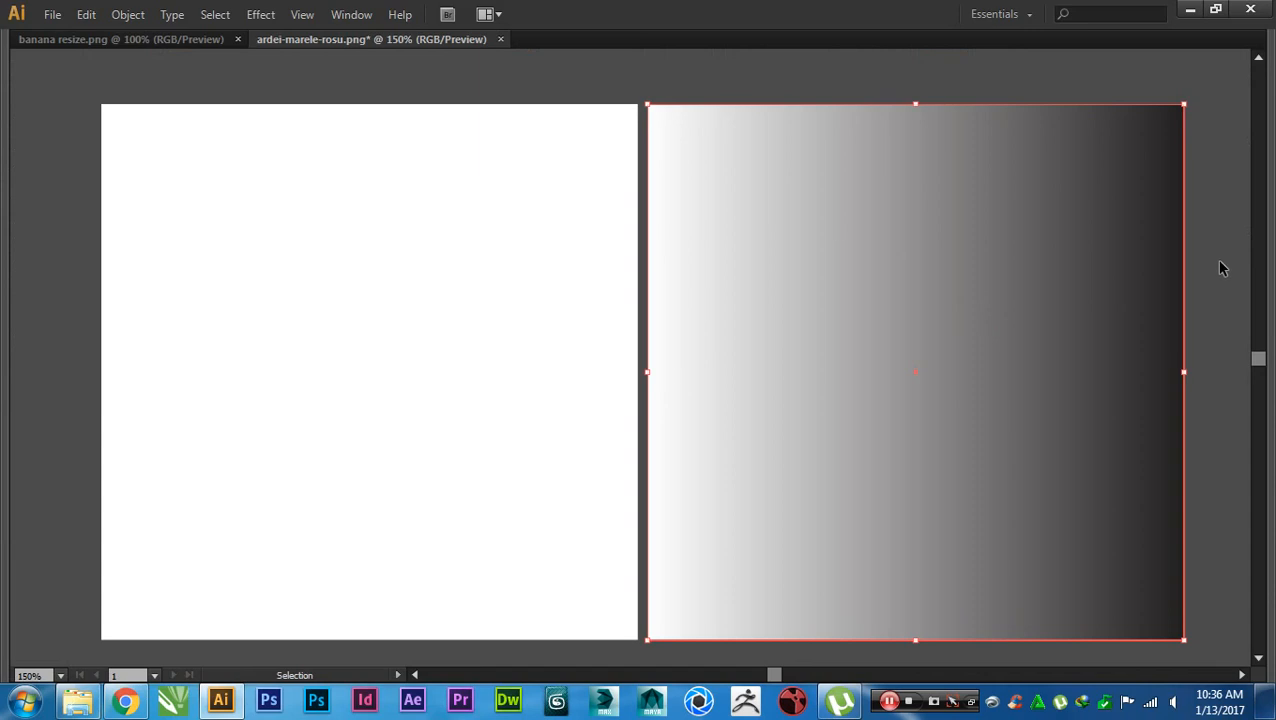
left_click_drag(1219, 268, 1210, 301)
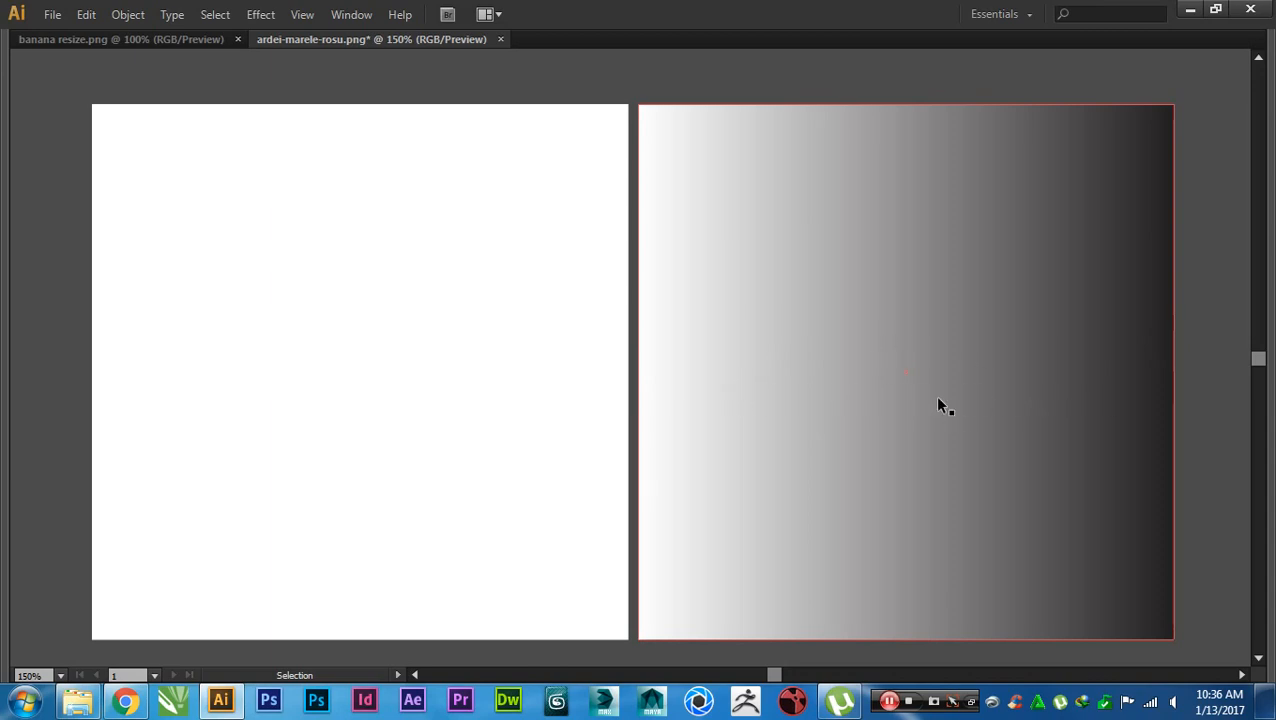
scroll(1000, 395, "up", 3)
key("space")
left_click_drag(1056, 417, 1005, 419)
scroll(849, 418, "down", 3)
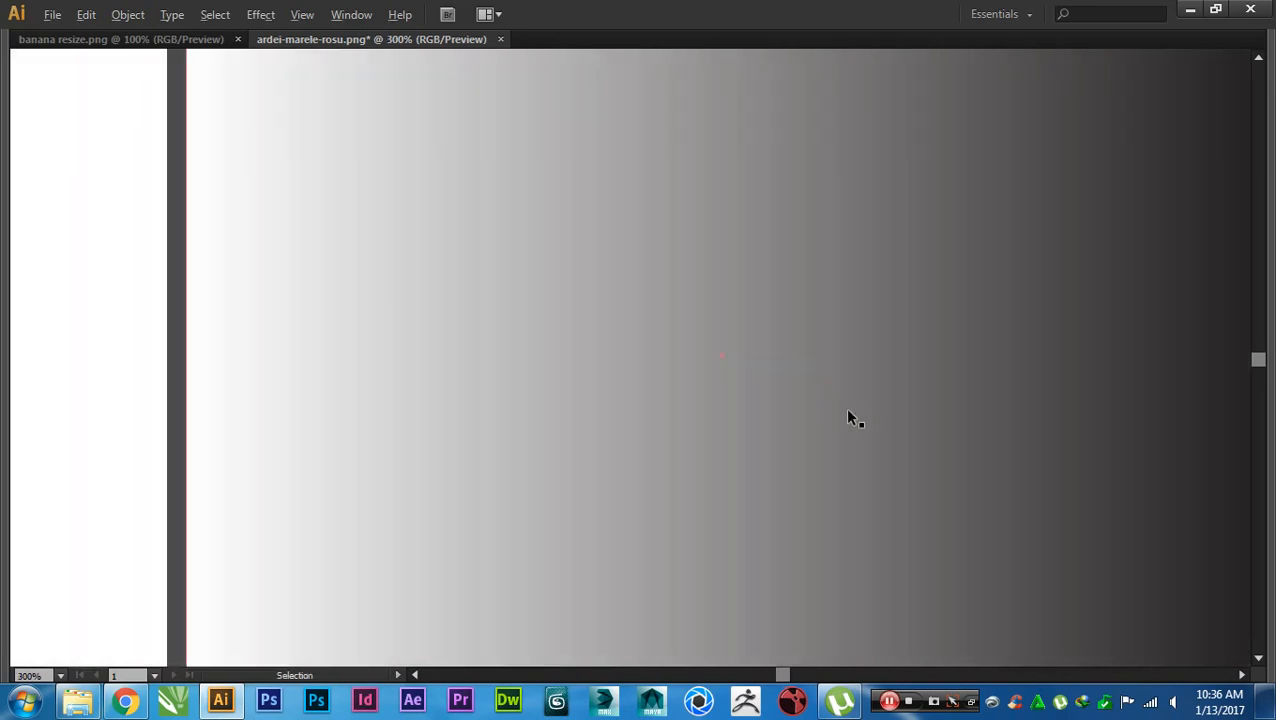
key("space")
left_click_drag(802, 408, 641, 393)
scroll(917, 386, "down", 1)
key("space")
- Shift the gradient's midpoint towards the white stop, to a location of 39.16%
key("Tab")
key("space")
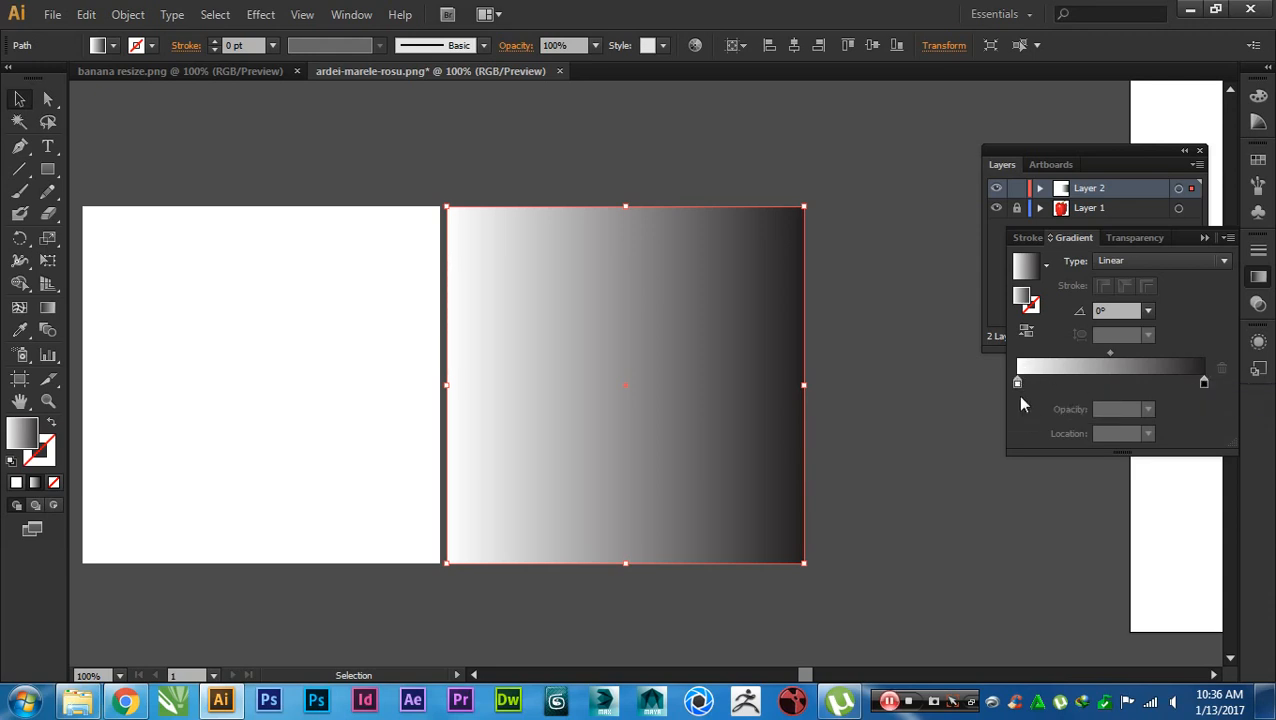
mouse_move(1018, 381)
left_mouse_down()
mouse_move(1108, 388)
mouse_move(1018, 383)
left_mouse_up()
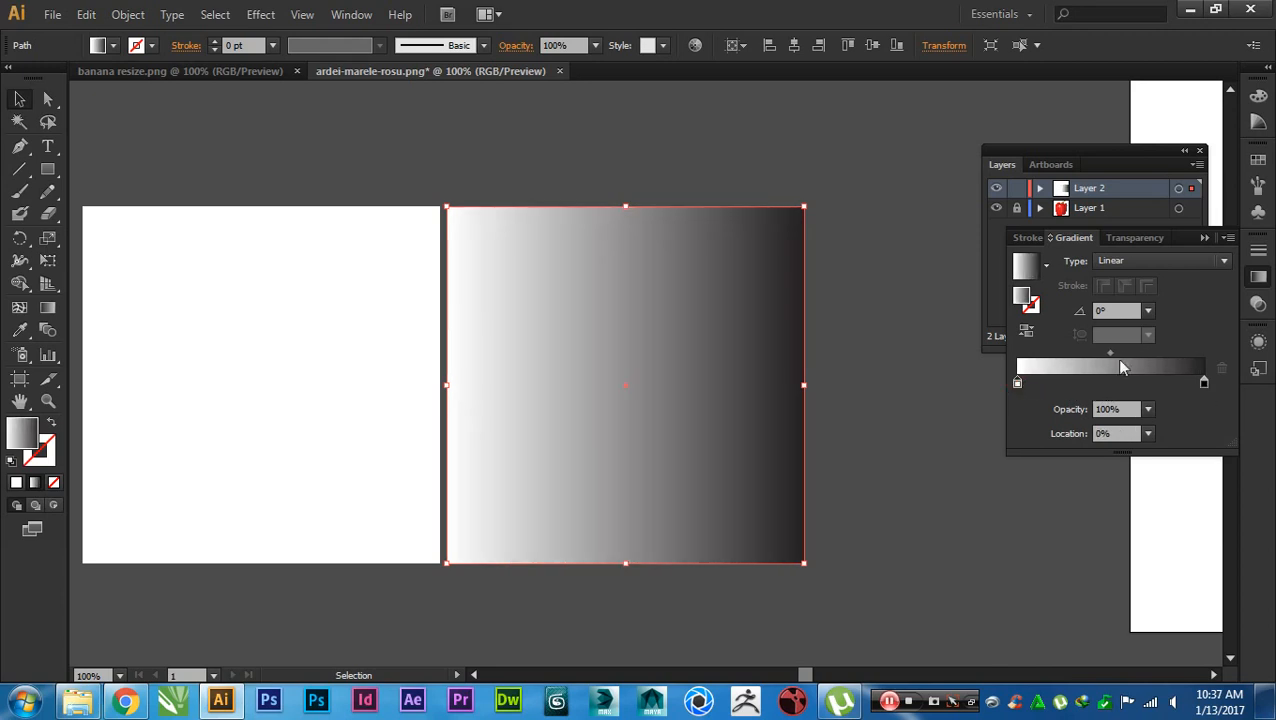
mouse_move(1110, 353)
left_mouse_down()
mouse_move(1162, 356)
mouse_move(1055, 362)
mouse_move(1090, 356)
left_mouse_up()
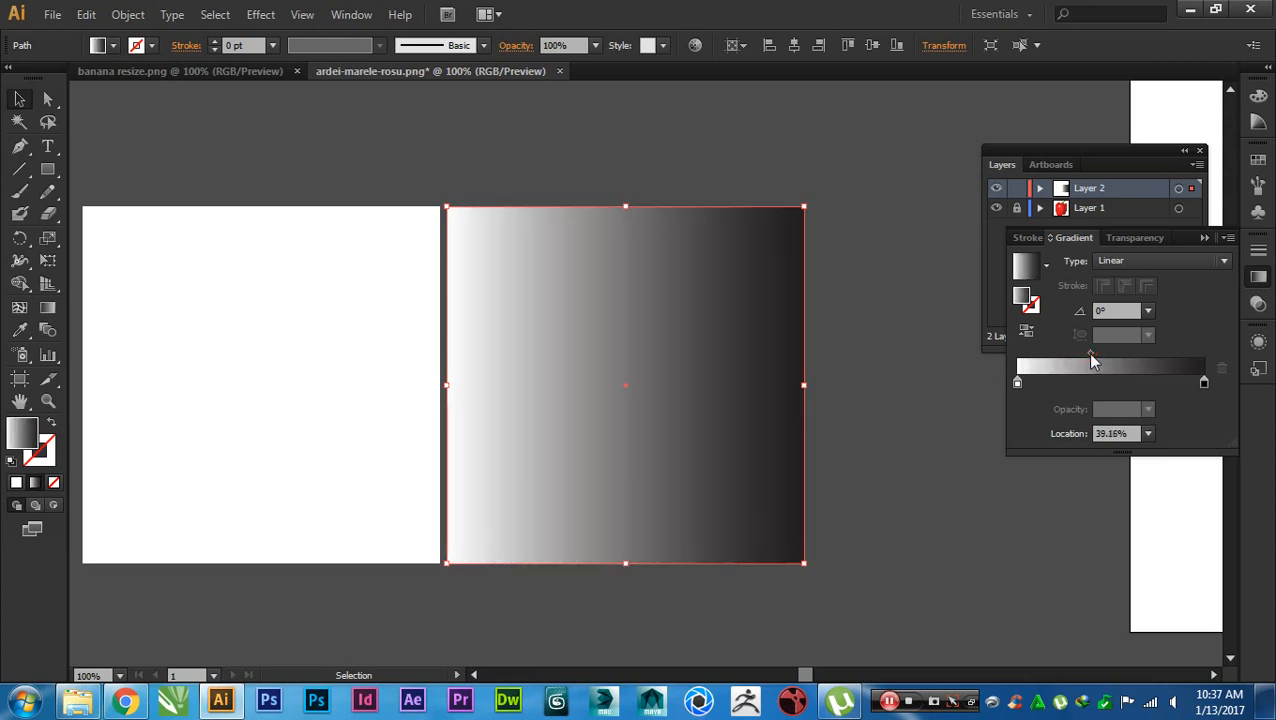
- Switch the gradient's black stop to RGB mode and recolour it red, ff0000
double_click(1205, 382)
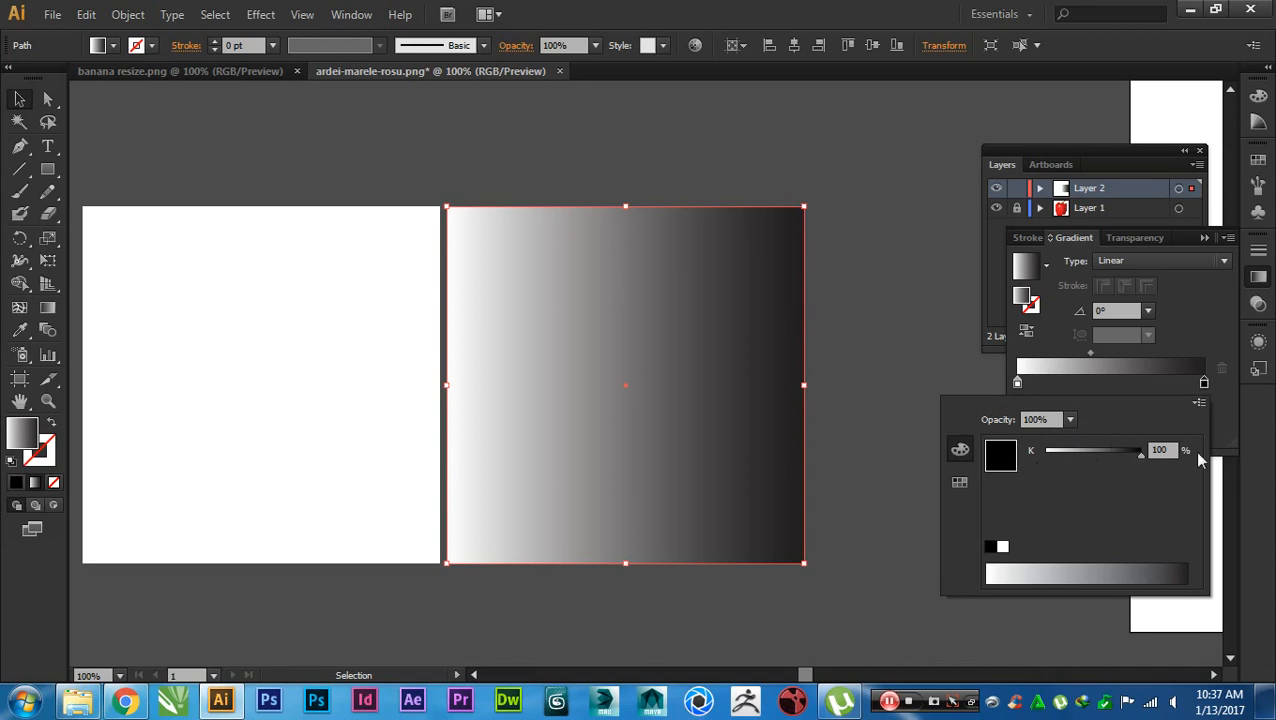
left_click(1199, 412)
left_click(1153, 430)
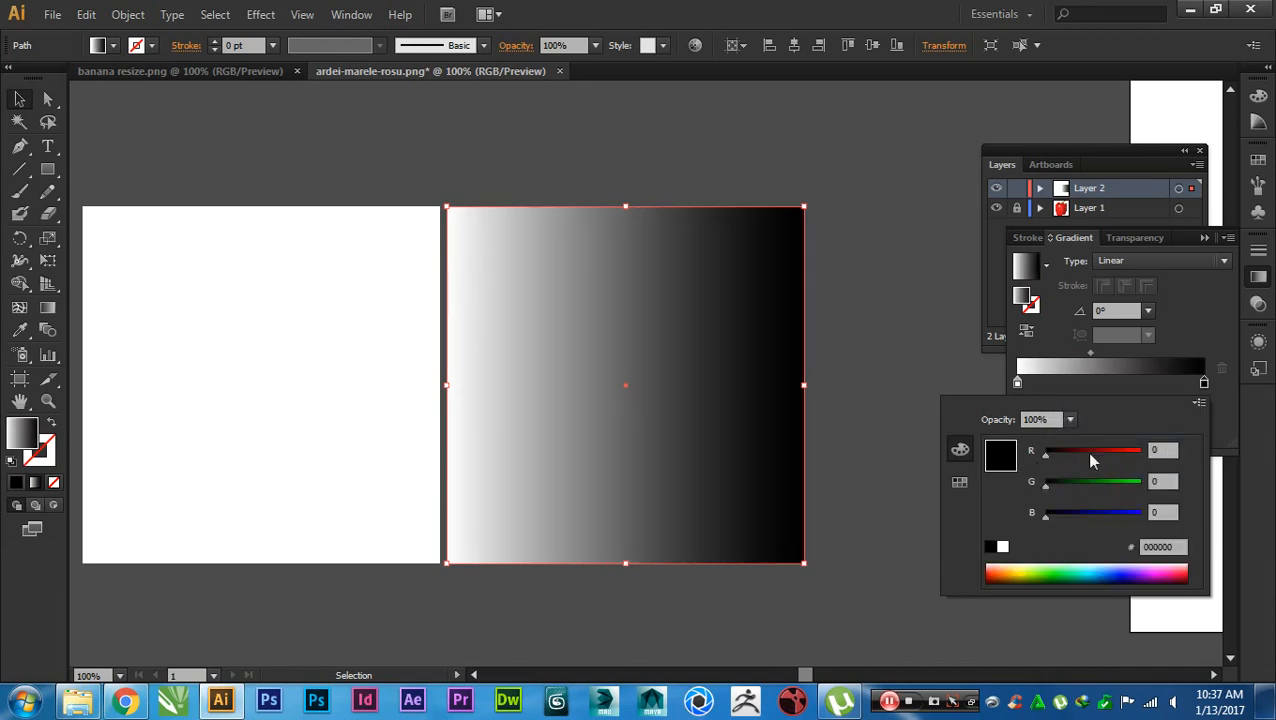
left_click_drag(1091, 456, 1151, 459)
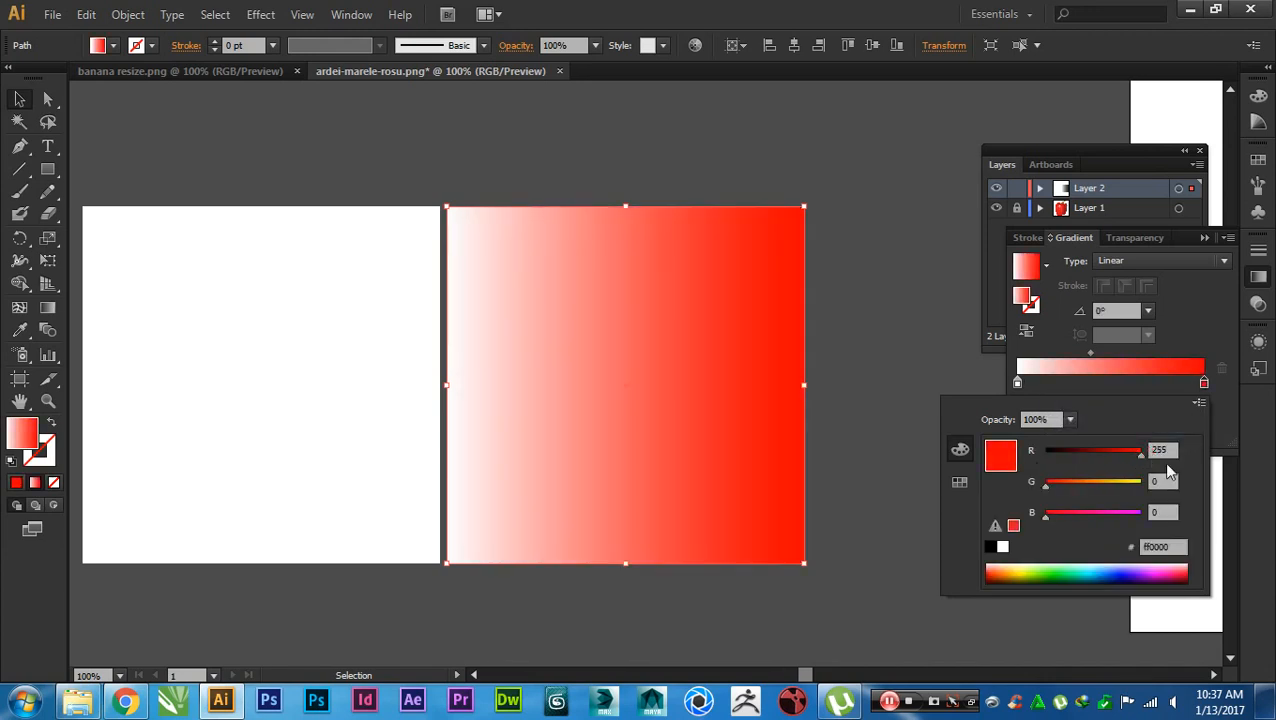
left_click(1238, 318)
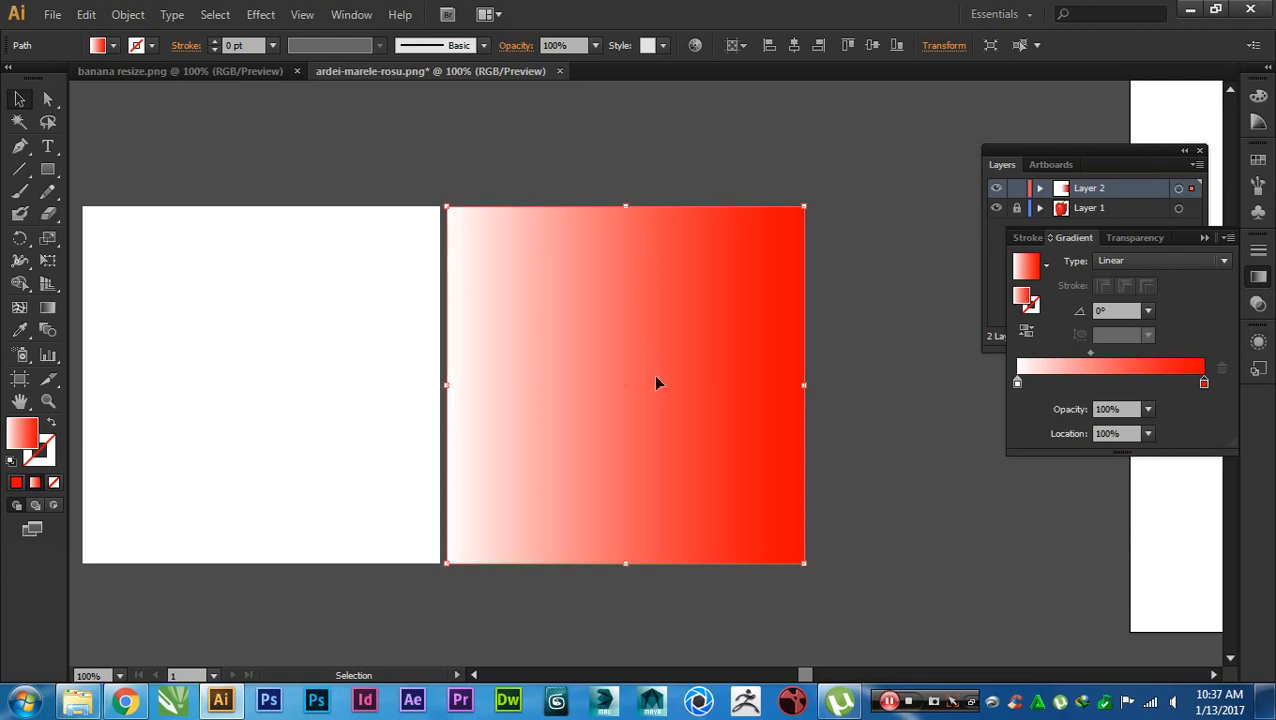
- Try the gradient's midpoint at the locations 59.36%, 40% and 80%
left_click_drag(1090, 352, 1125, 352)
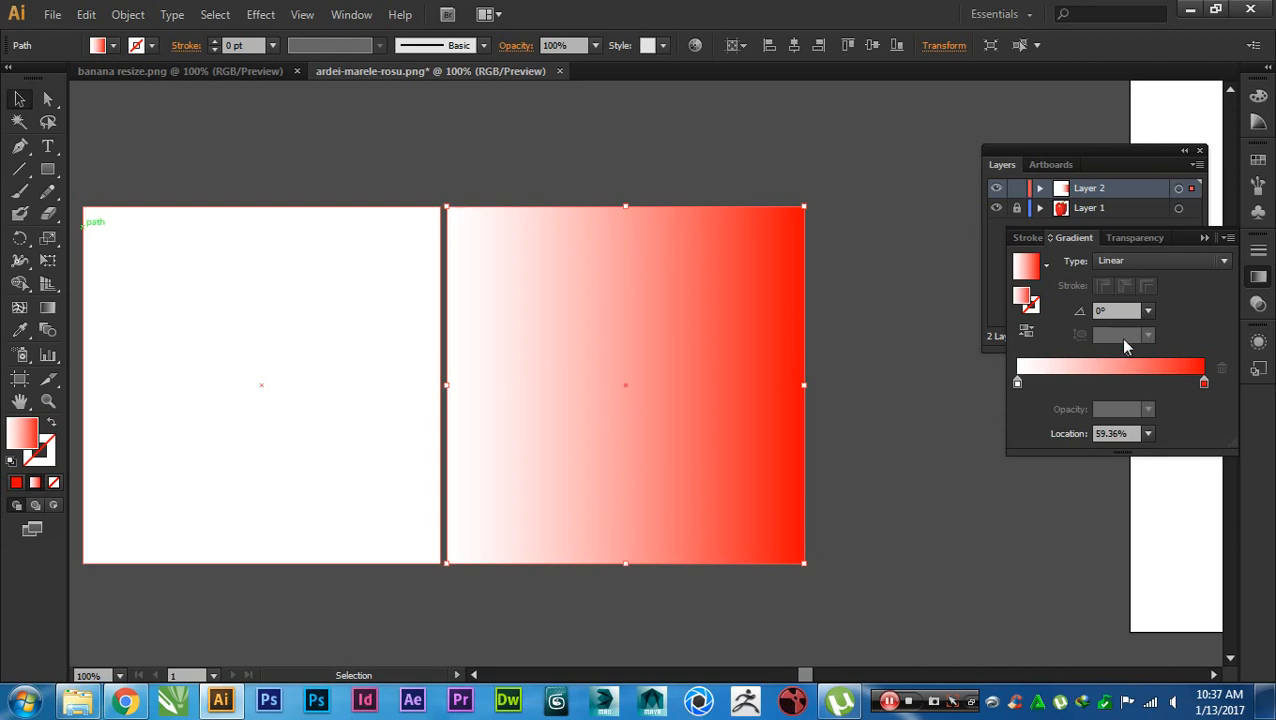
left_click(1126, 433)
left_click(1147, 433)
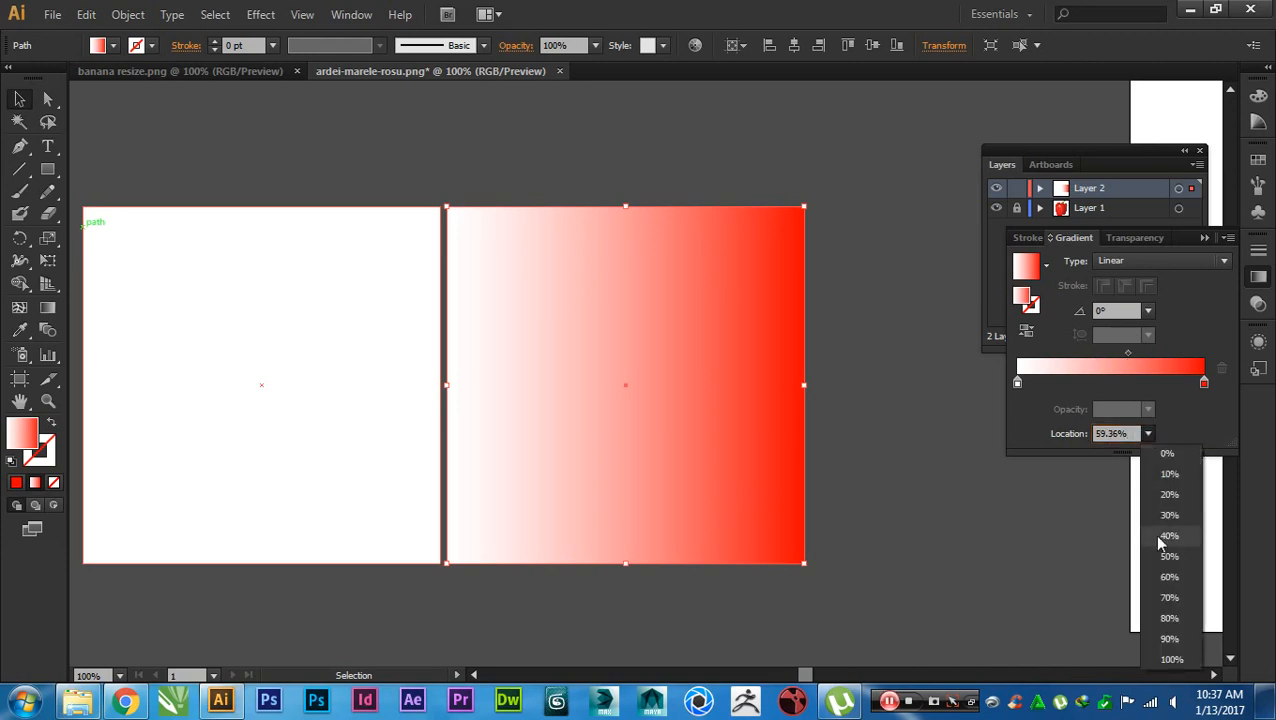
left_click(1157, 542)
left_click(1150, 433)
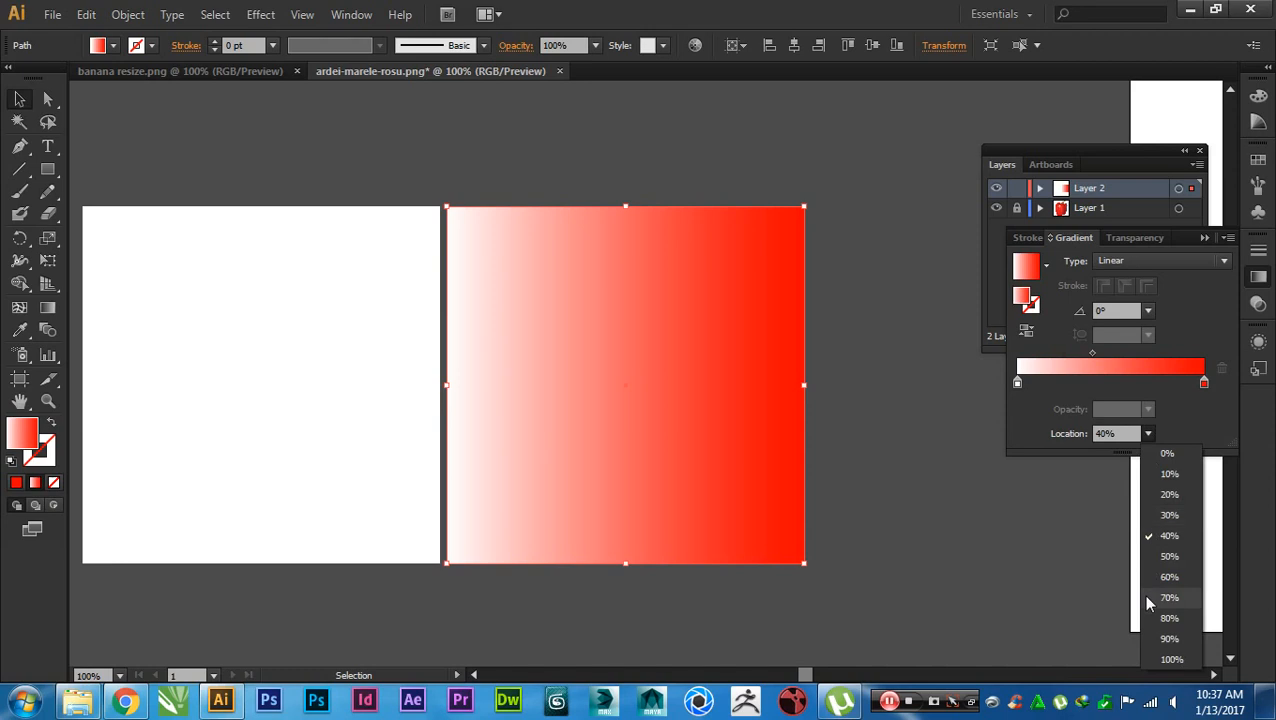
left_click(1166, 618)
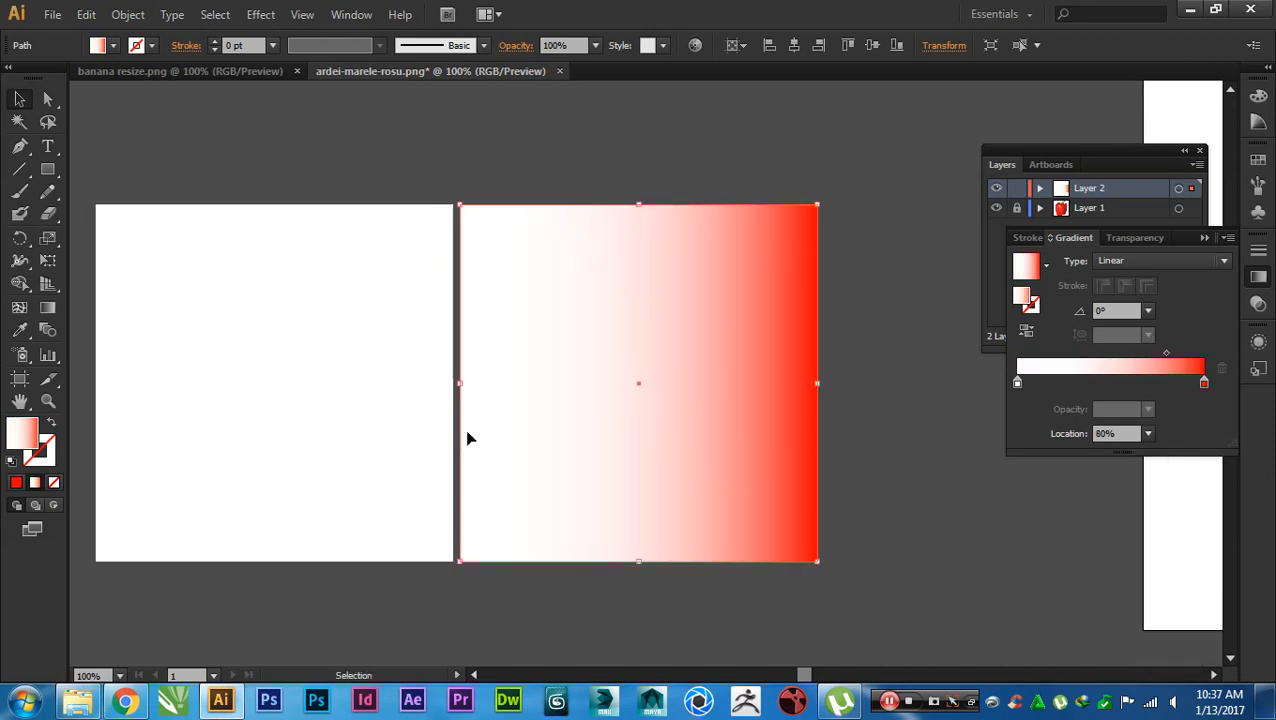
- Move the gradient square away from the white one and reduce its height to make a wide strip
left_click_drag(588, 434, 560, 440)
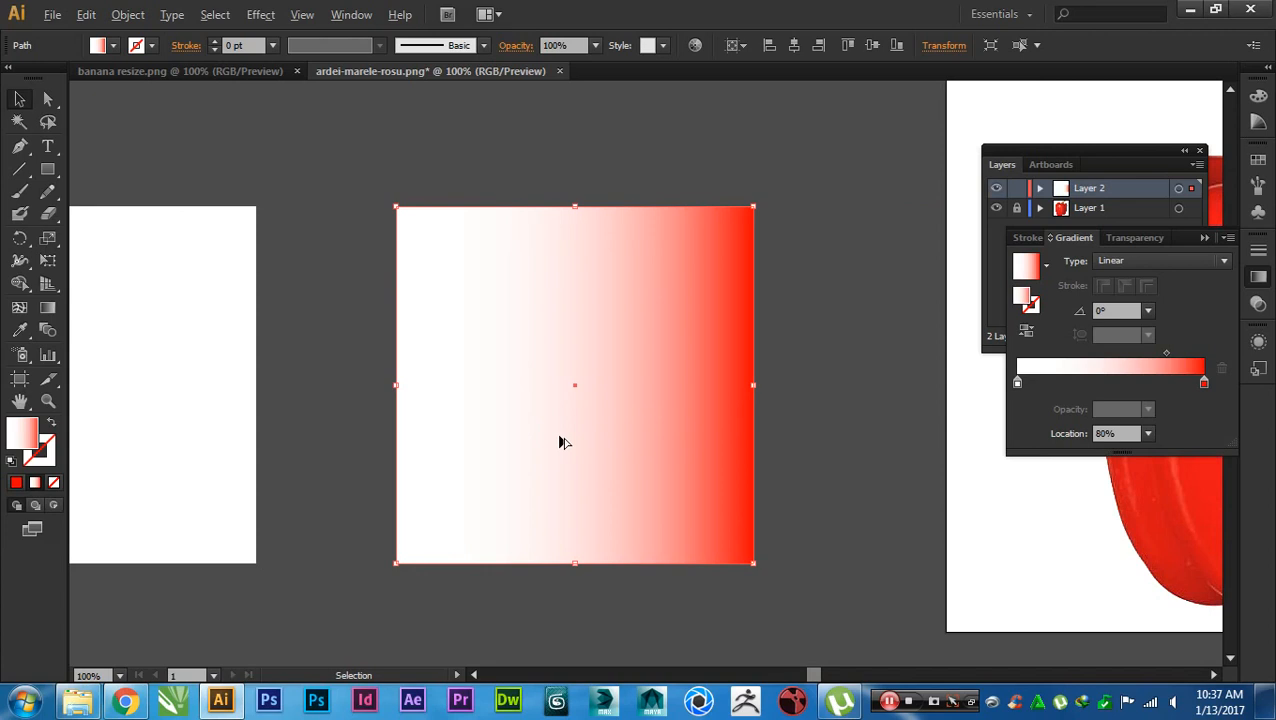
scroll(560, 440, "up", 1)
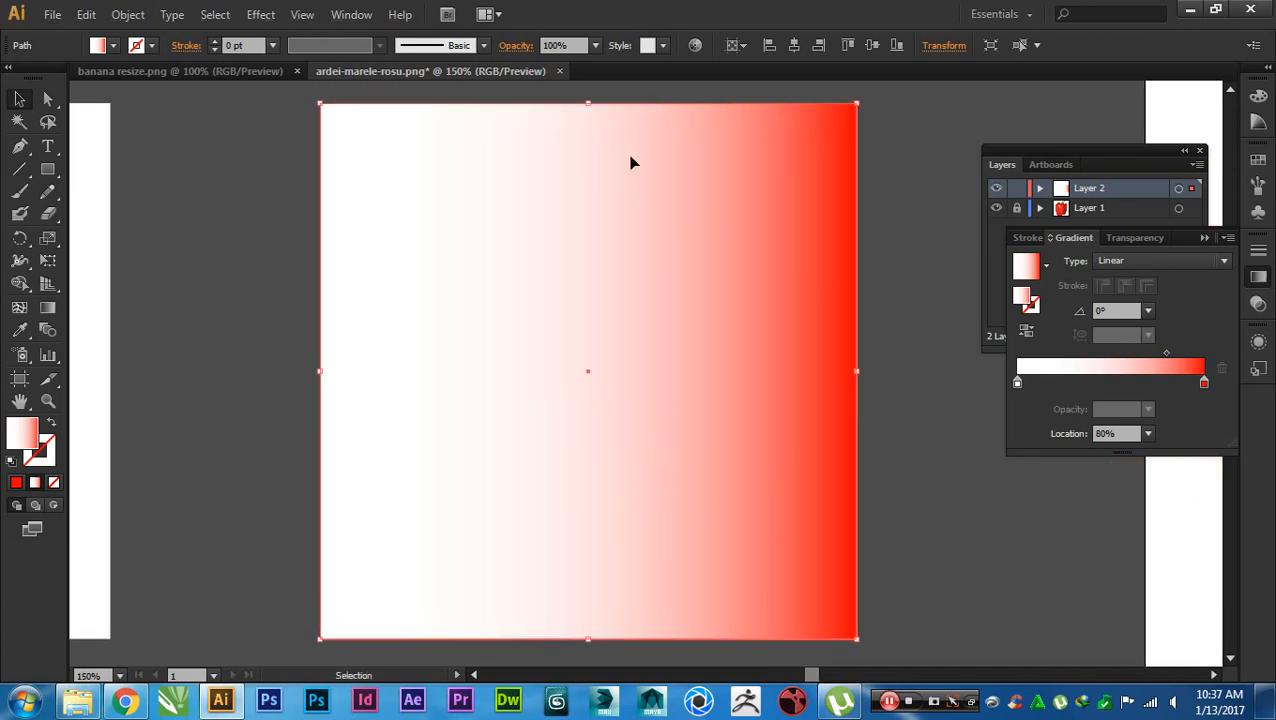
left_click_drag(590, 103, 590, 286)
scroll(595, 367, "up", 1)
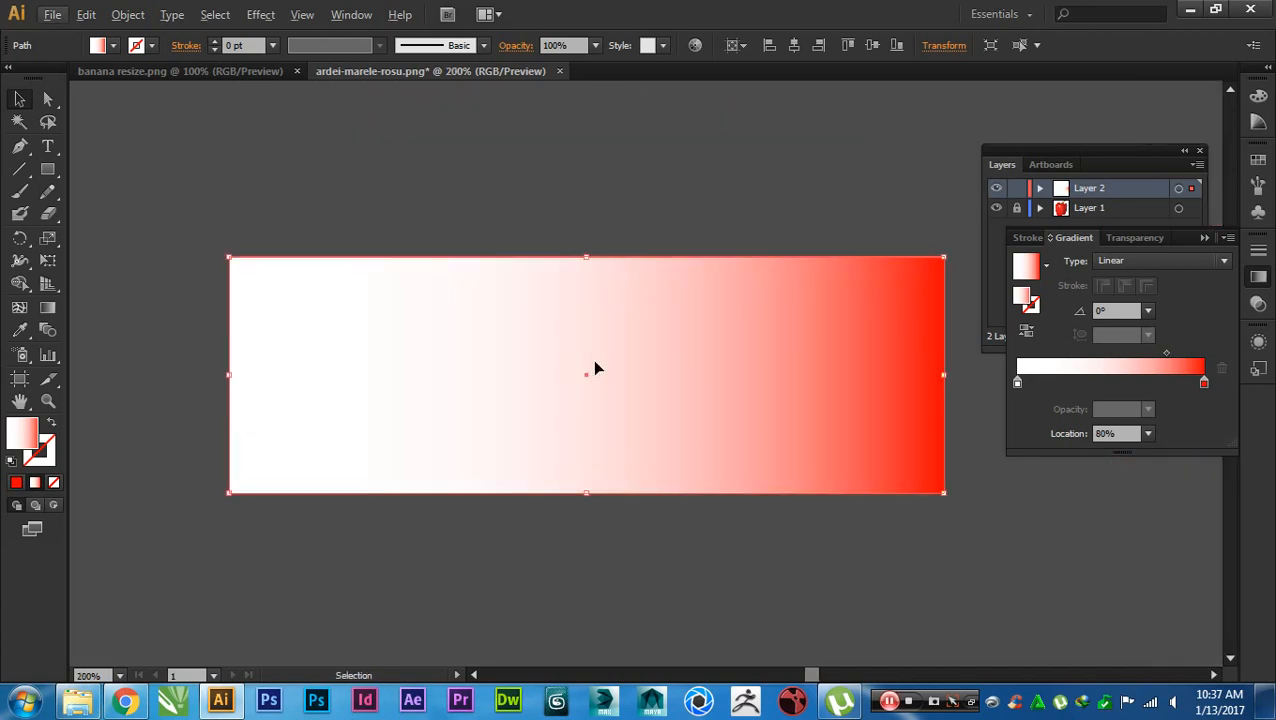
left_click(853, 585)
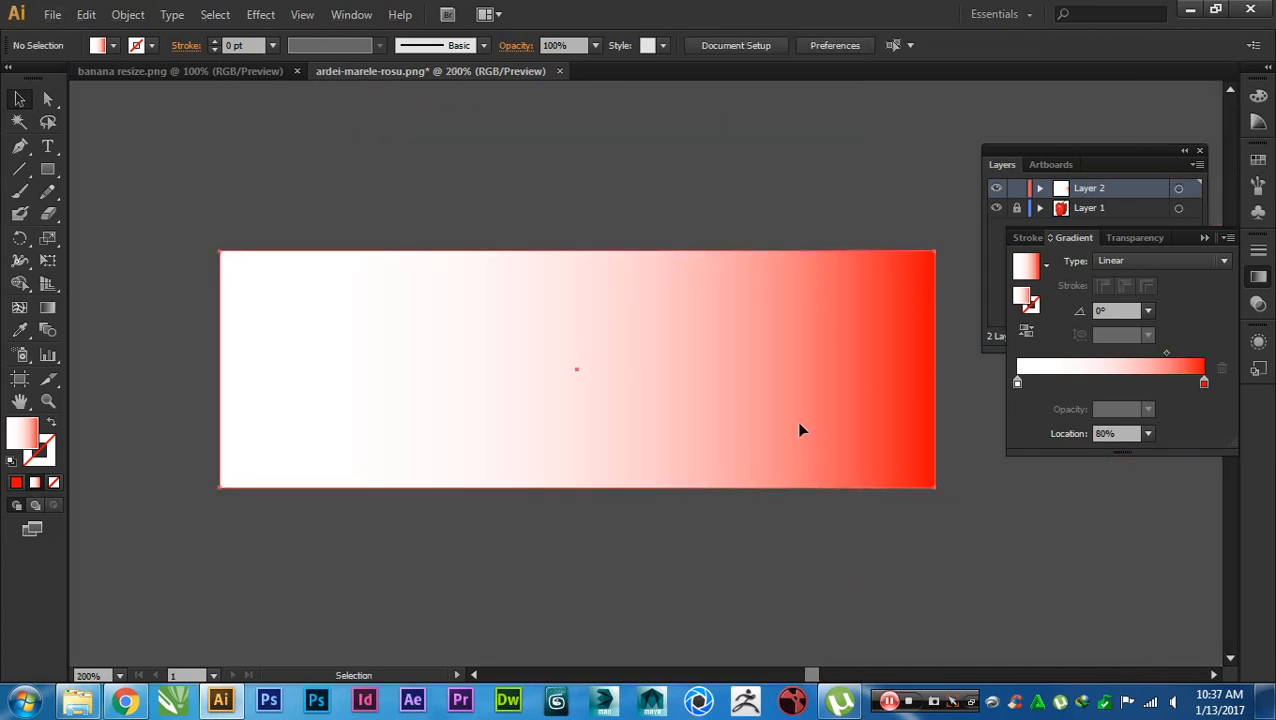
left_click(798, 428)
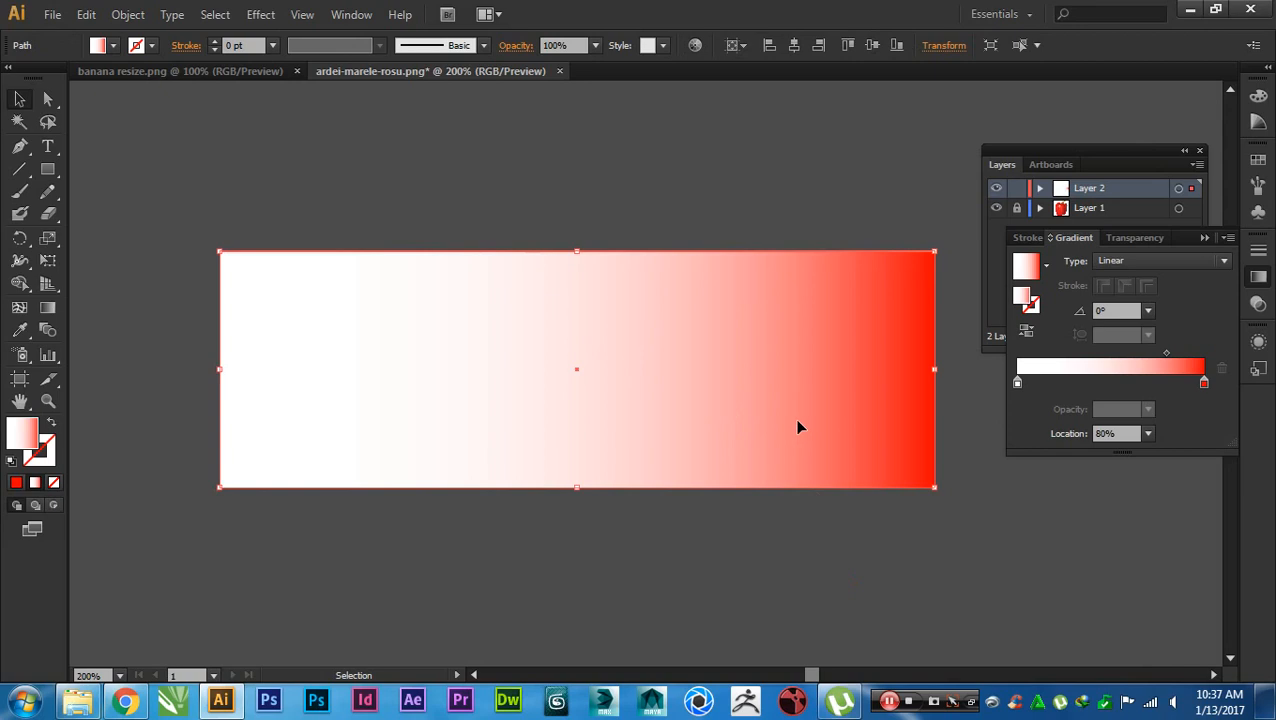
- Recolour the gradient's white stop cyan, 00ffff, in RGB mode and move the midpoint to 52.91%
double_click(1016, 384)
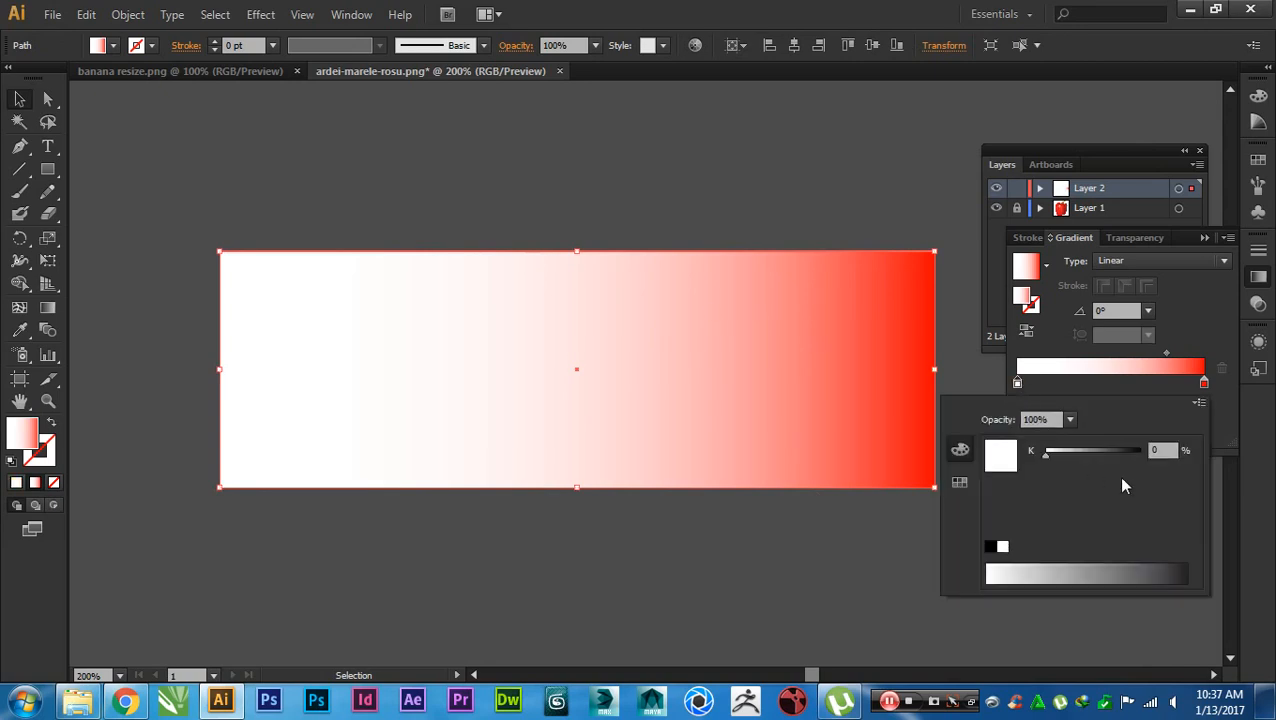
left_click(1198, 402)
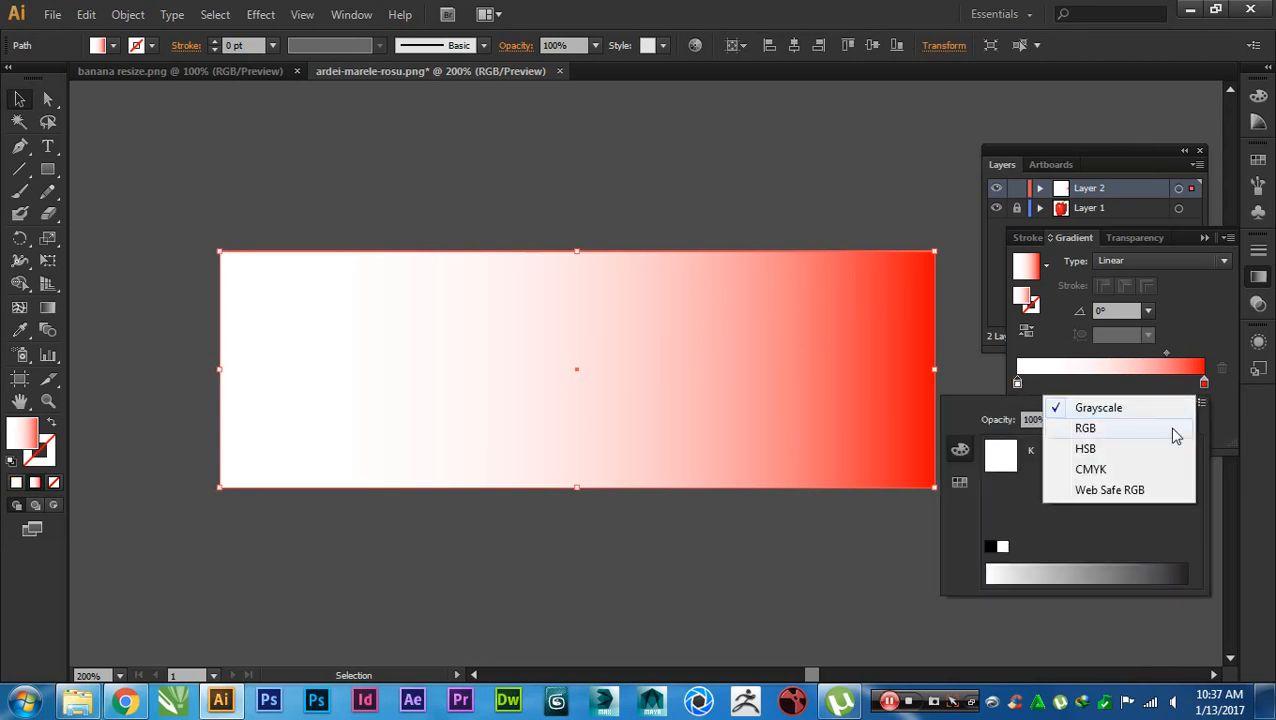
left_click(1176, 436)
left_click_drag(1105, 455, 1033, 458)
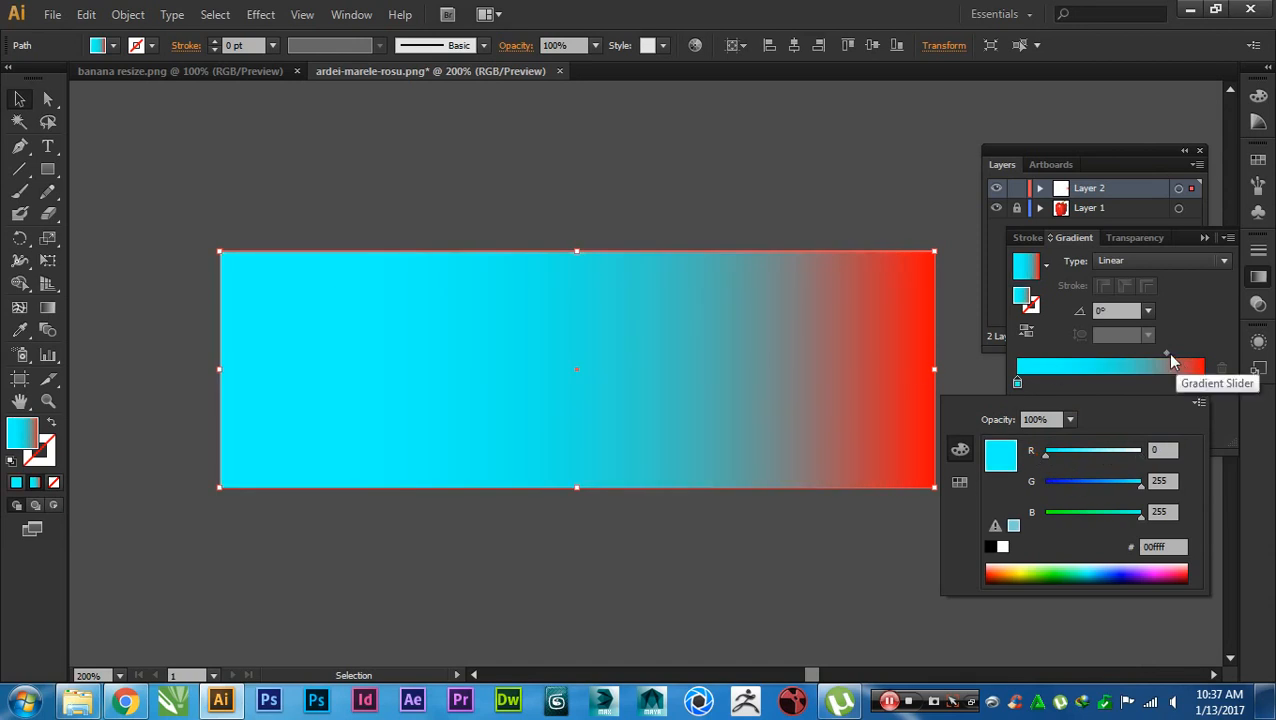
left_click_drag(1168, 356, 1116, 357)
key("ctrl+z")
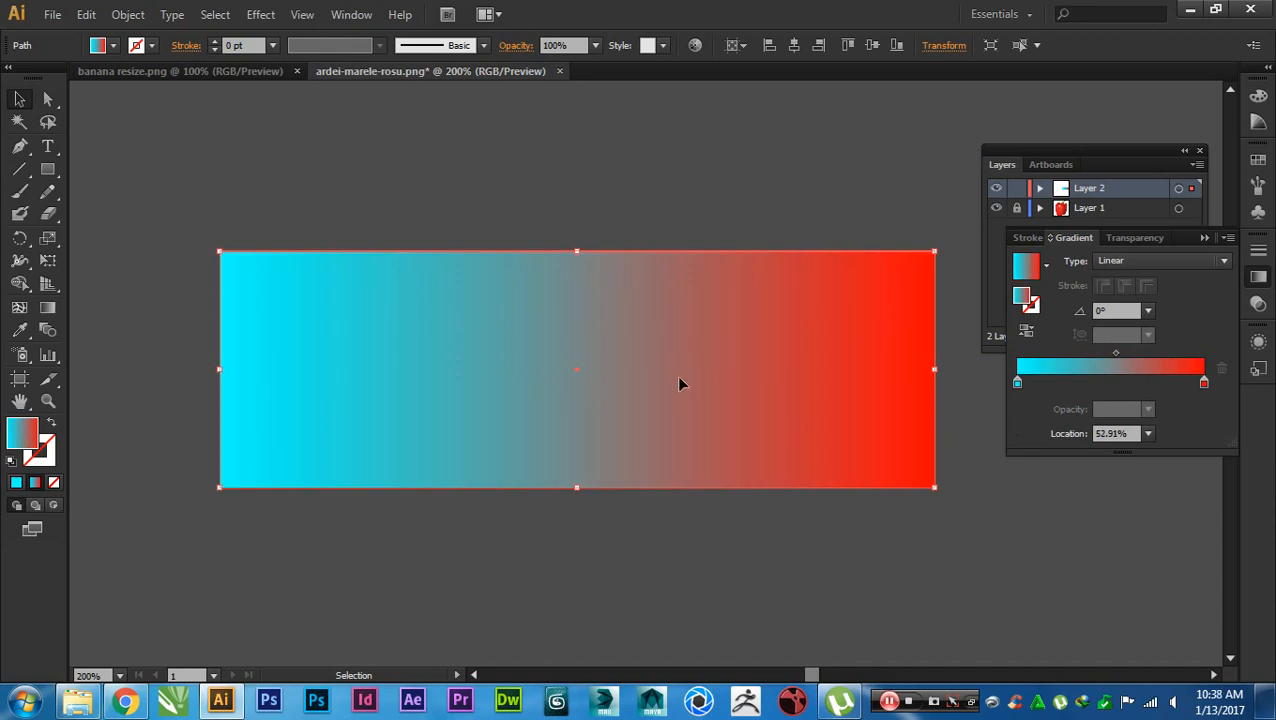
left_click_drag(682, 441, 676, 441)
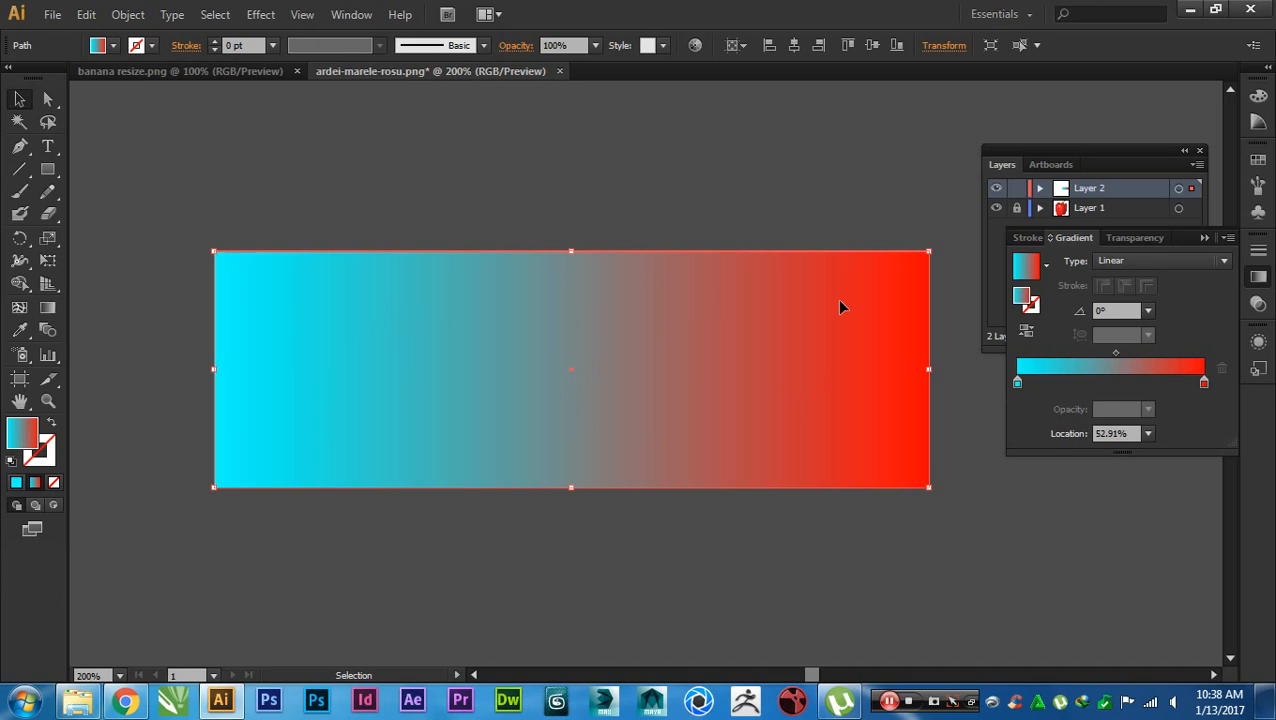
- Add a gradient stop at location 19.21% and make it green, 2ad500, by lowering its blue value to 0
left_click(1052, 386)
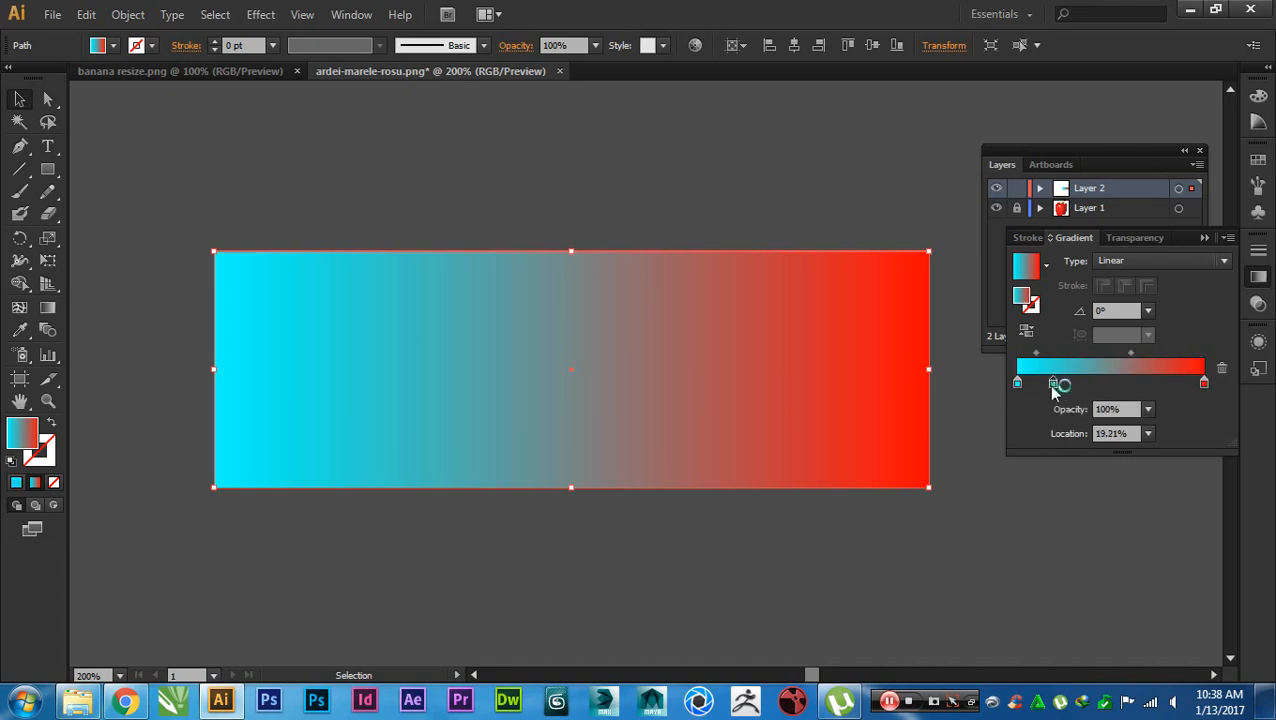
double_click(1052, 384)
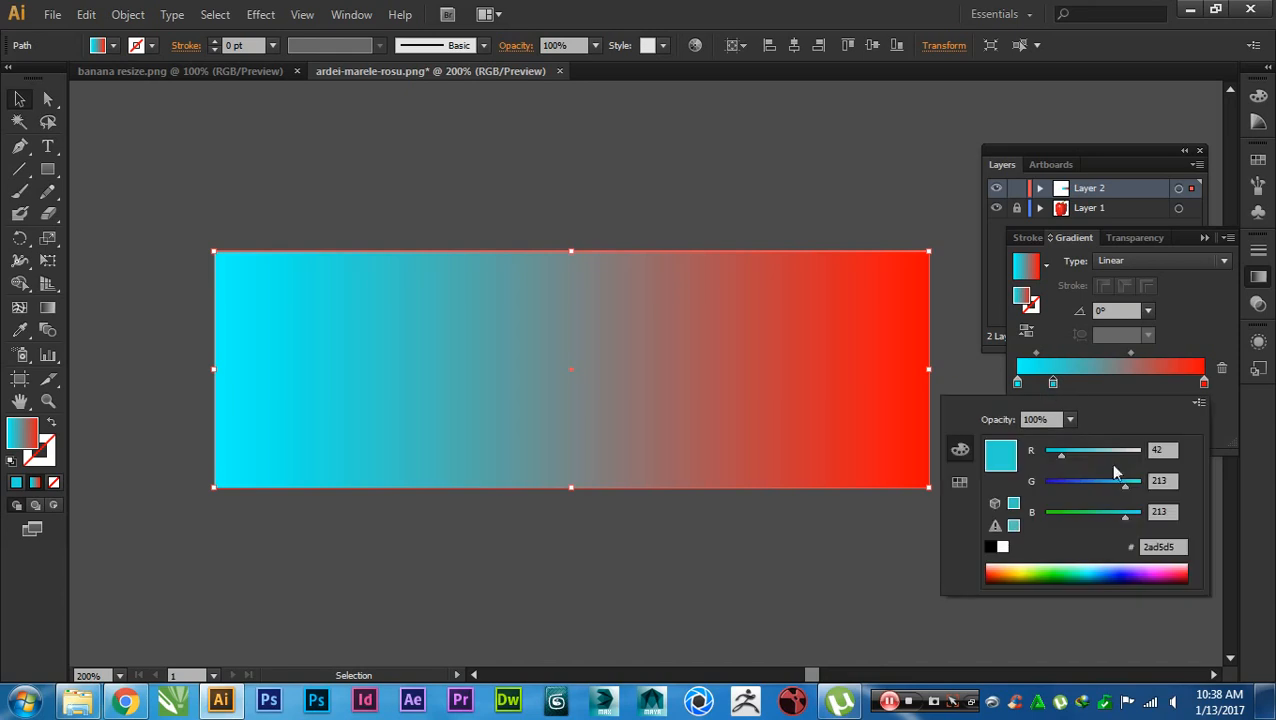
left_click_drag(1110, 515, 1013, 527)
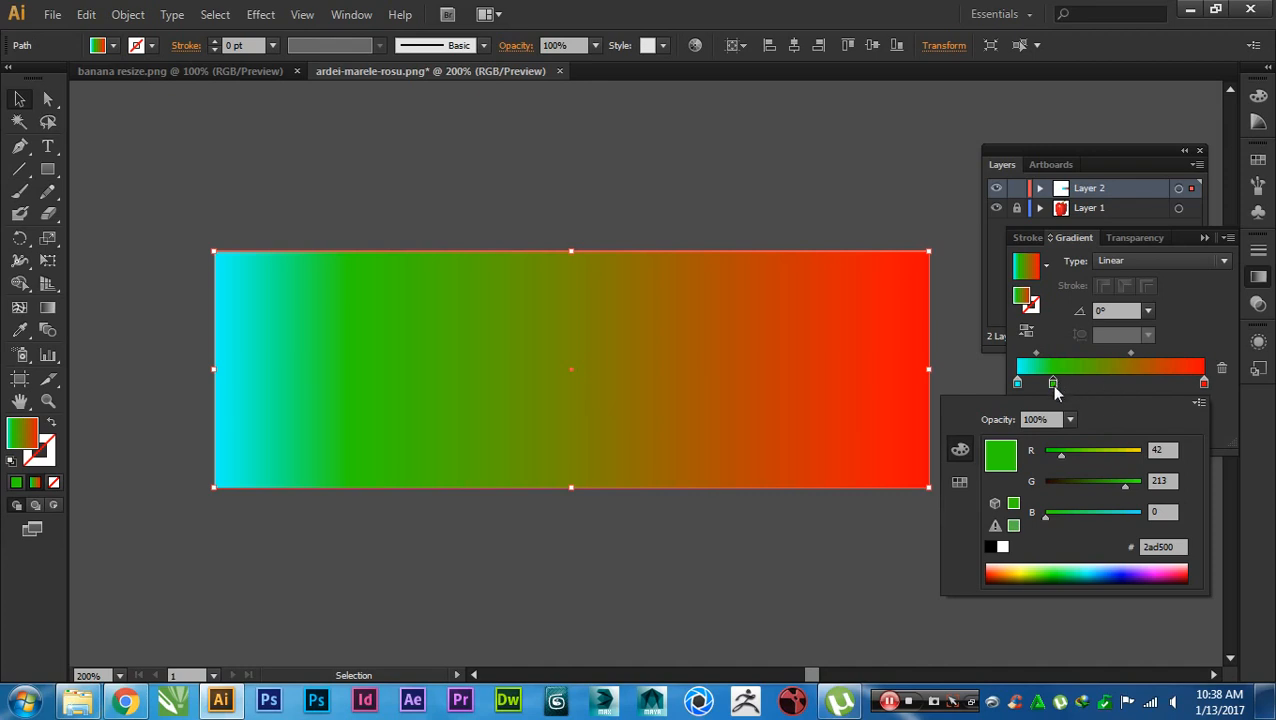
- Move the gradient's green stop to location 14.29% and then to 47.78%
left_click(1053, 386)
left_click_drag(1053, 385, 1043, 386)
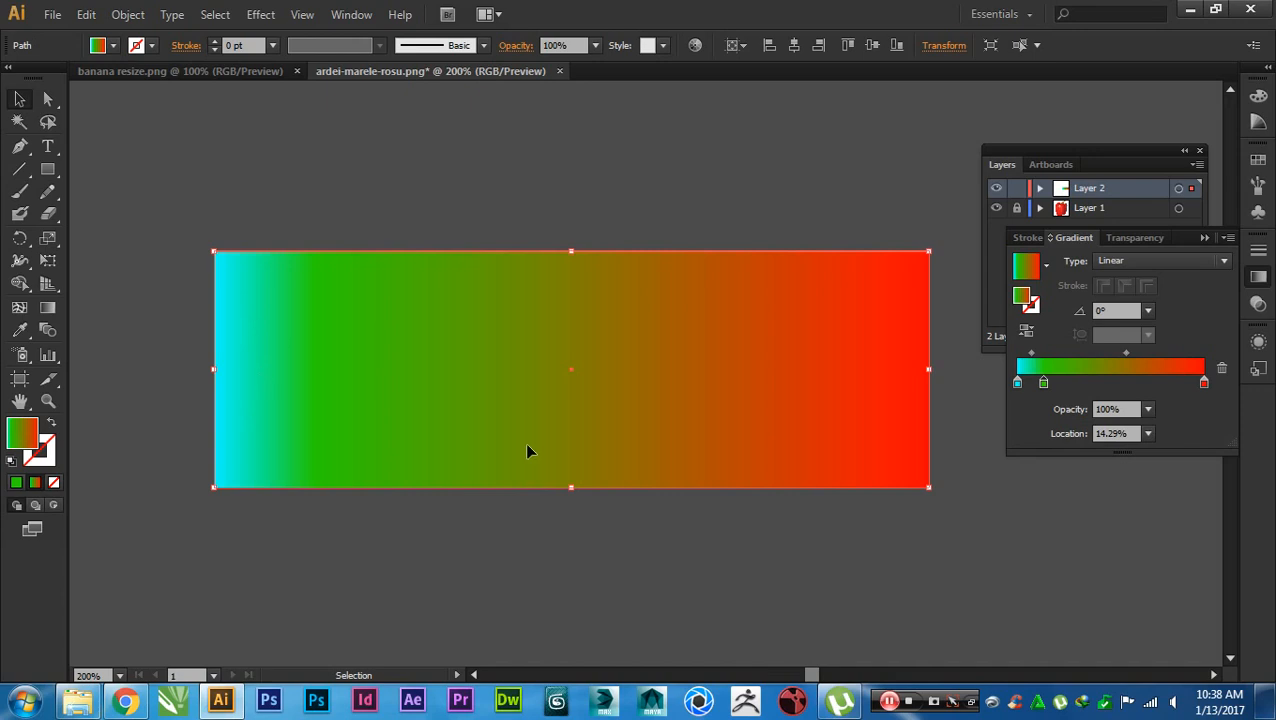
left_click_drag(1044, 384, 1112, 390)
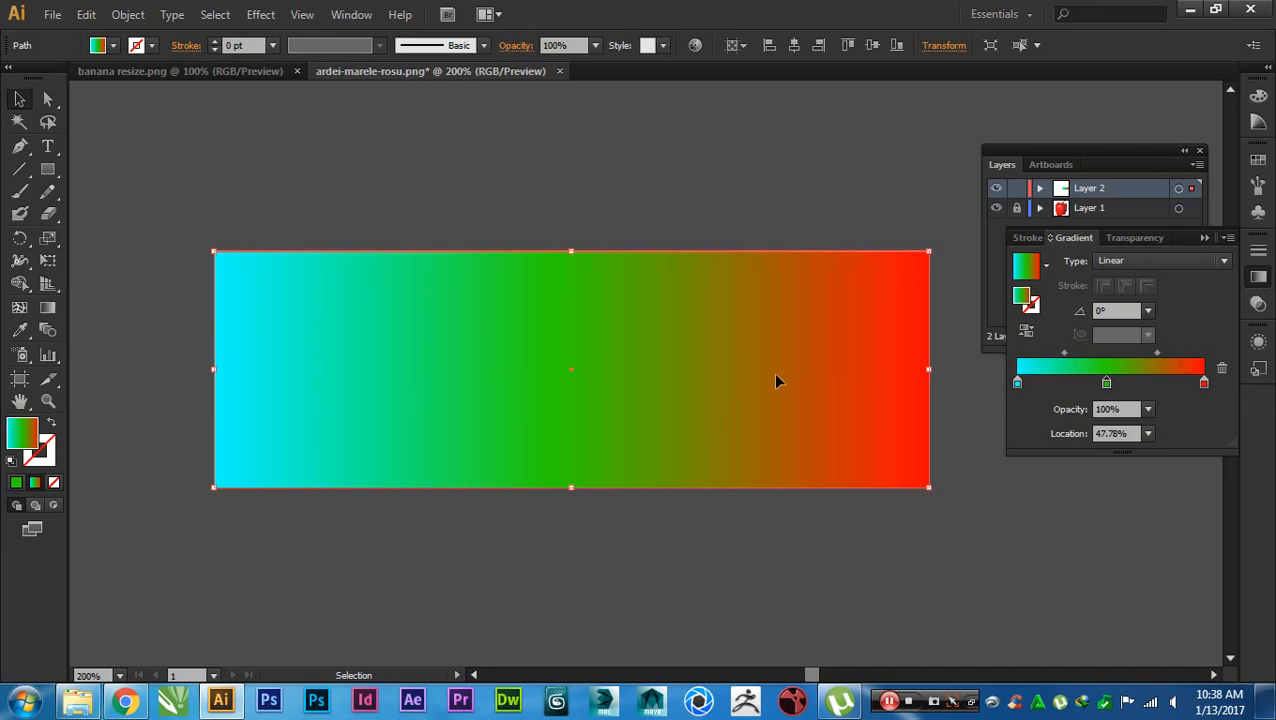
left_click(576, 578)
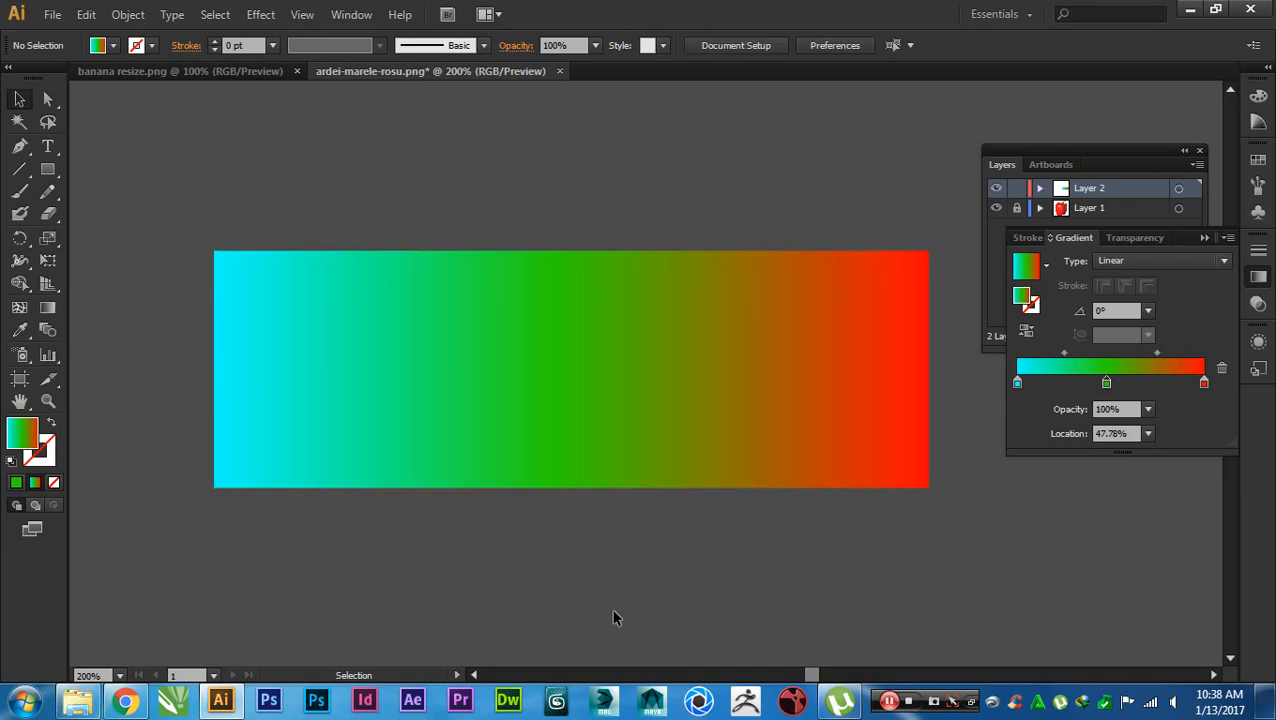
left_click(735, 435)
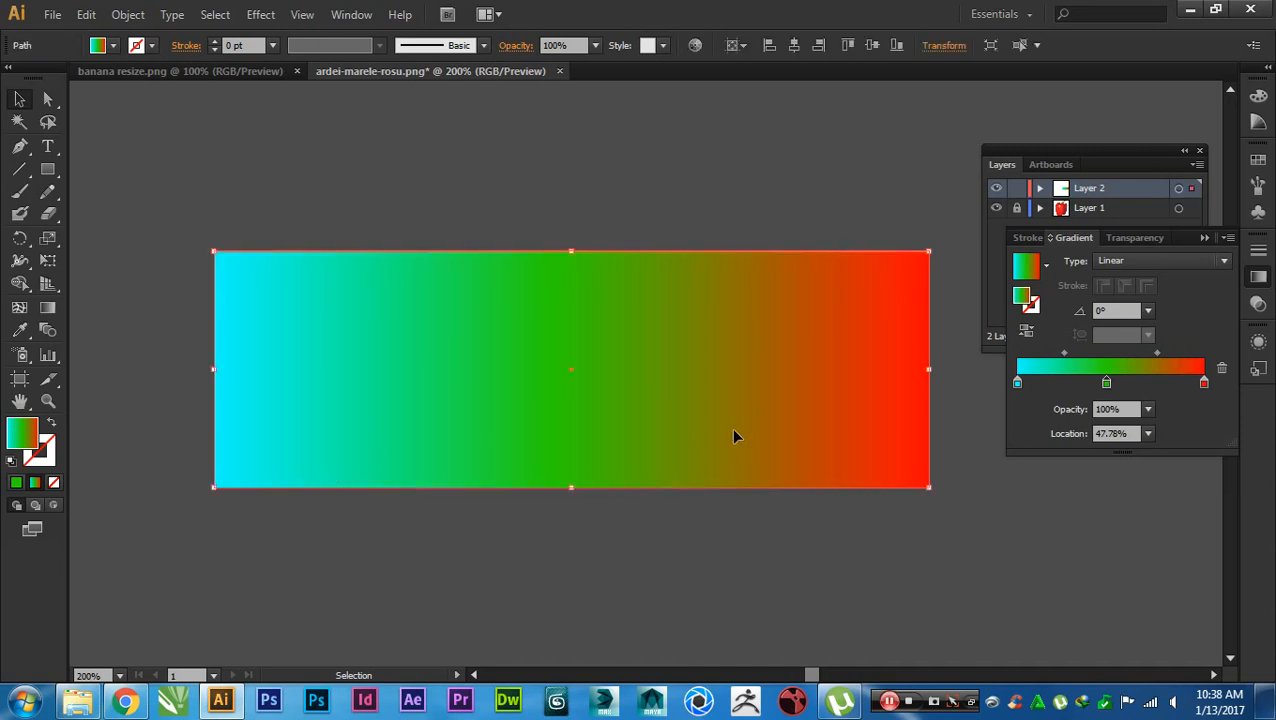
- Swap the red and cyan end stops, move the green stop to 54.19%, then remove it from the gradient
mouse_move(1205, 383)
left_mouse_down()
mouse_move(1058, 387)
mouse_move(1204, 385)
left_mouse_up()
left_click_drag(1058, 387, 1017, 385)
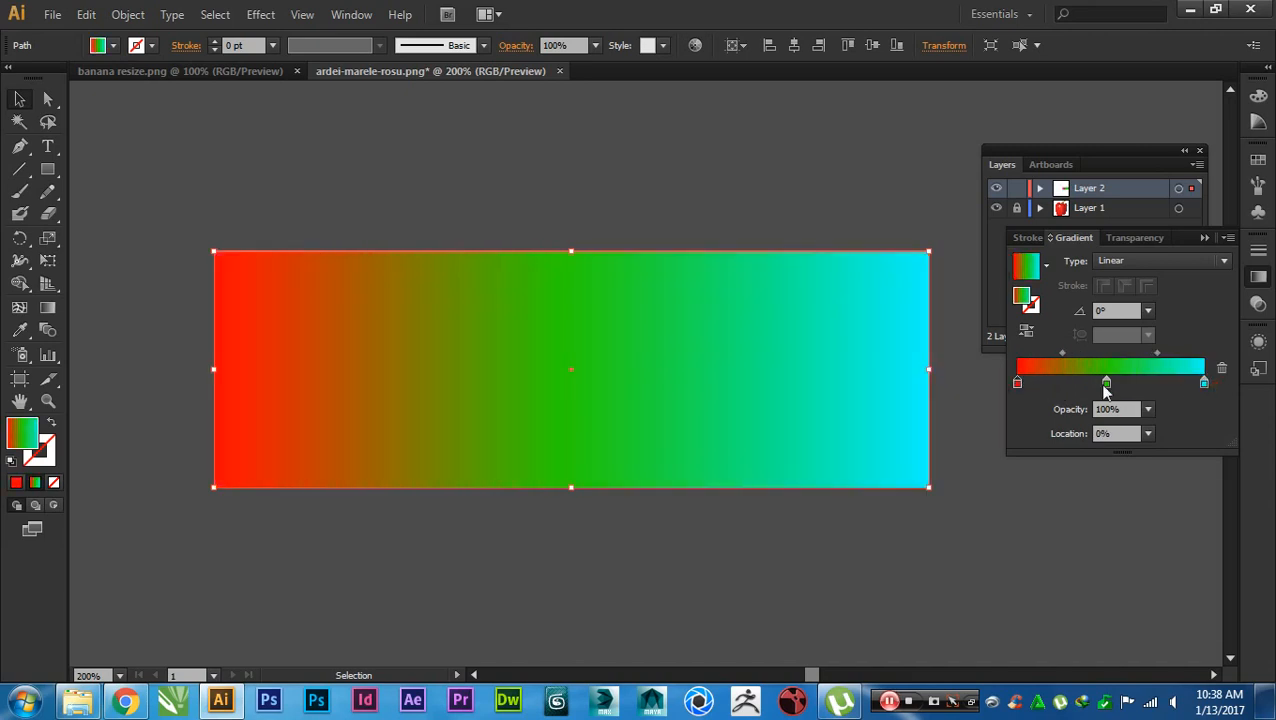
left_click_drag(1106, 384, 1118, 386)
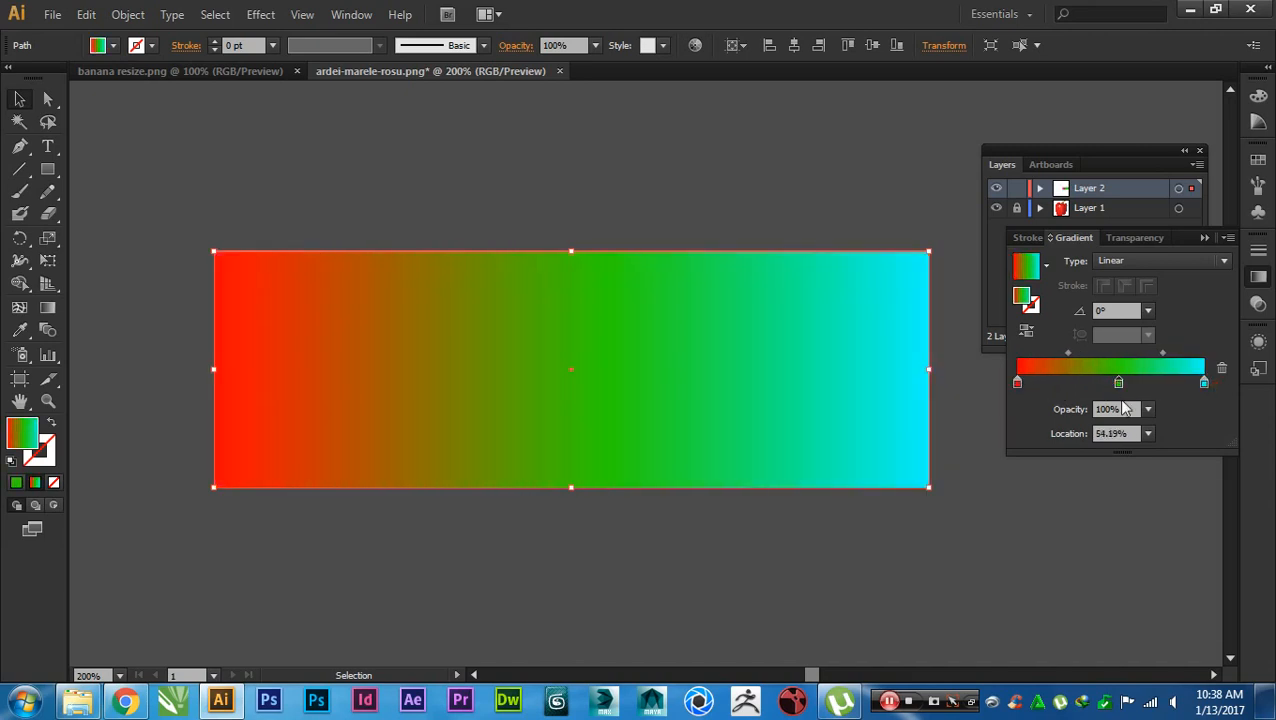
left_click_drag(1119, 388, 1119, 400)
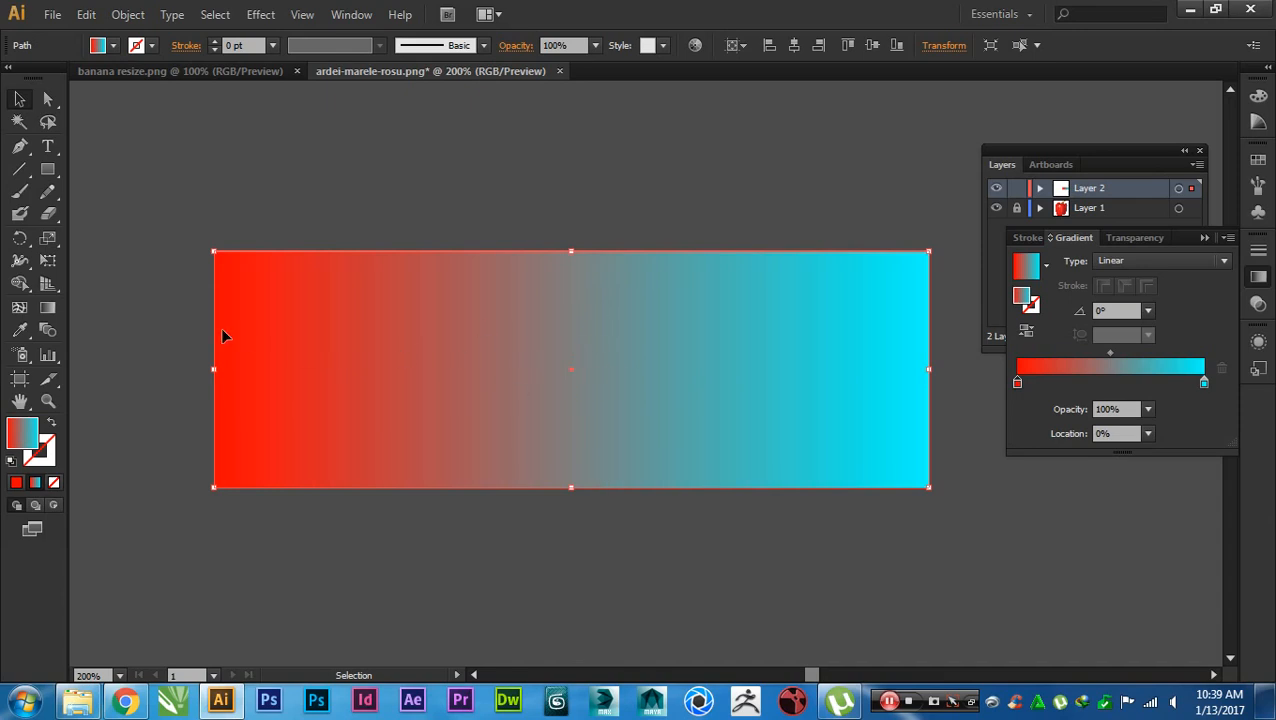
- With the Gradient tool, shift the strip's gradient line past the strip's left edge, shorten it and move it to the strip's middle
left_click(48, 310)
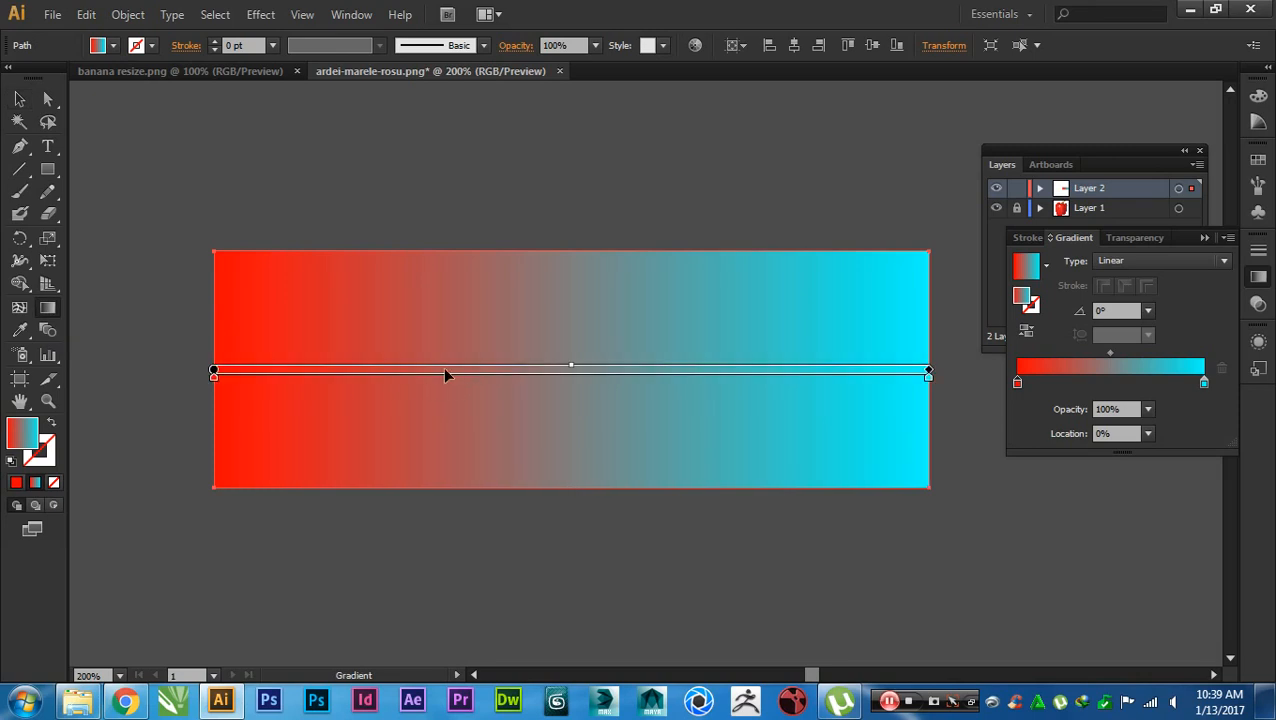
mouse_move(446, 375)
left_mouse_down()
mouse_move(827, 383)
mouse_move(858, 372)
mouse_move(361, 371)
left_mouse_up()
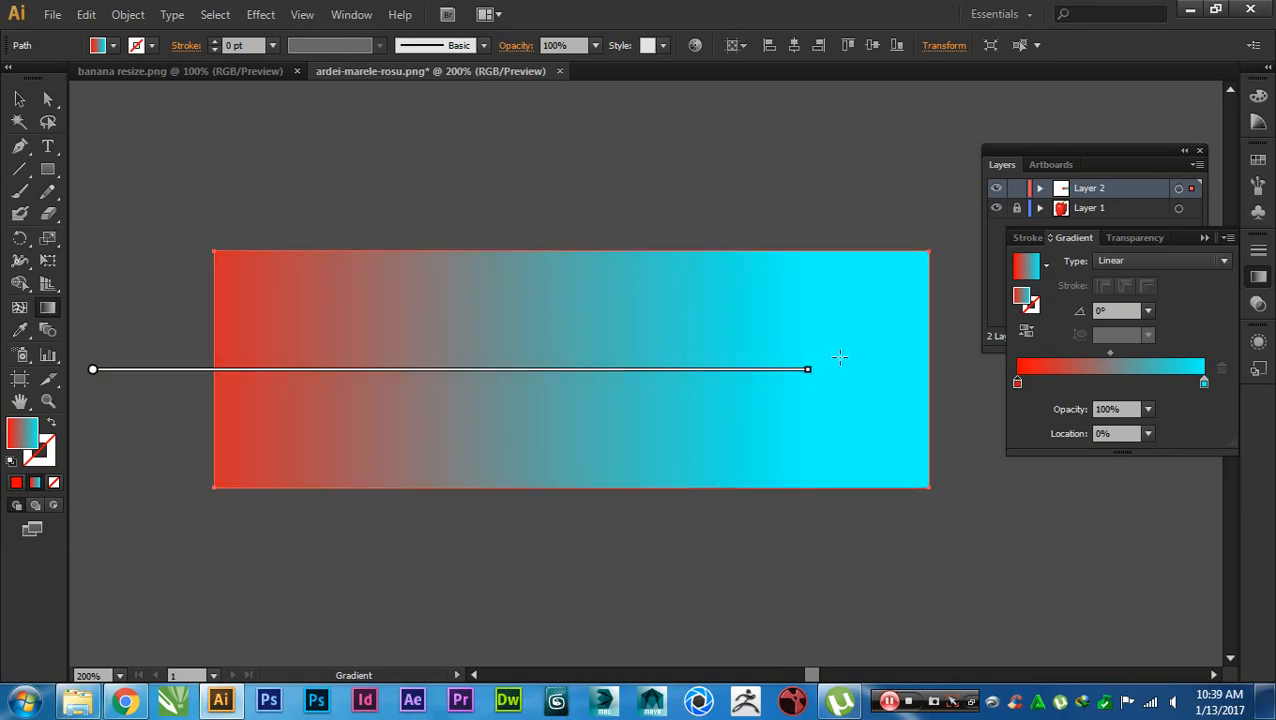
left_click_drag(810, 371, 505, 371)
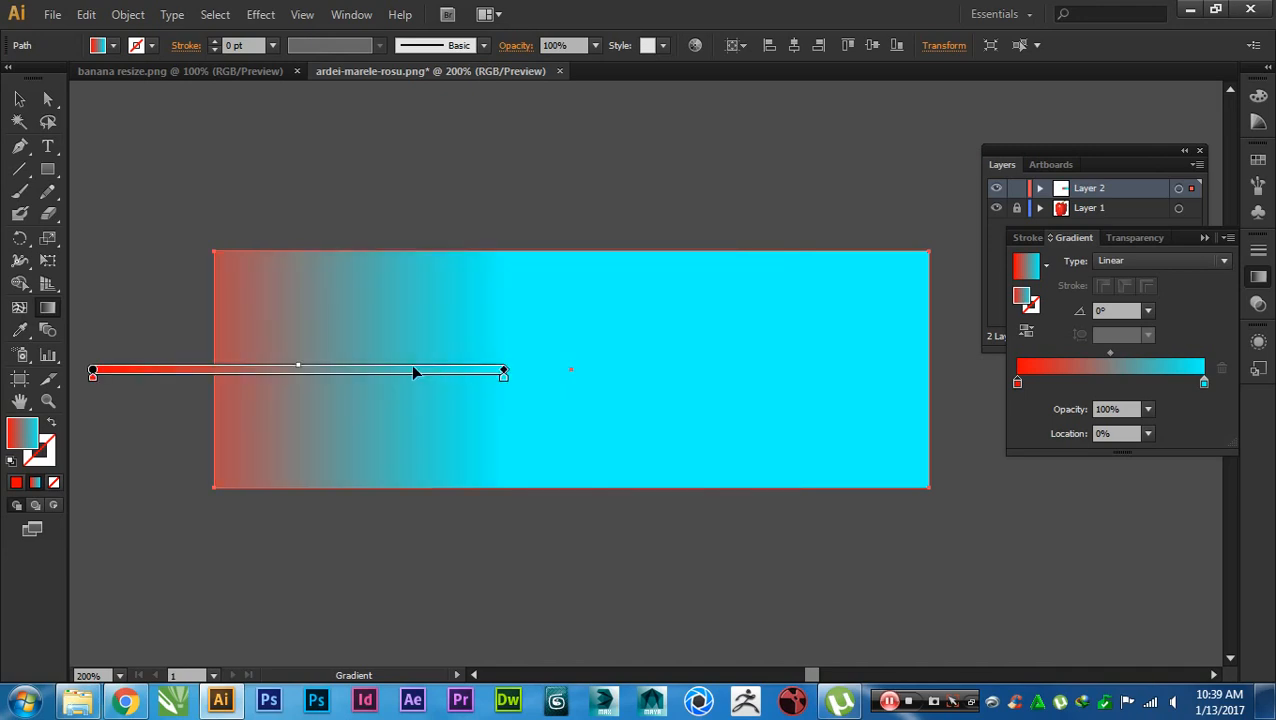
mouse_move(416, 370)
left_mouse_down()
mouse_move(505, 368)
mouse_move(686, 308)
left_mouse_up()
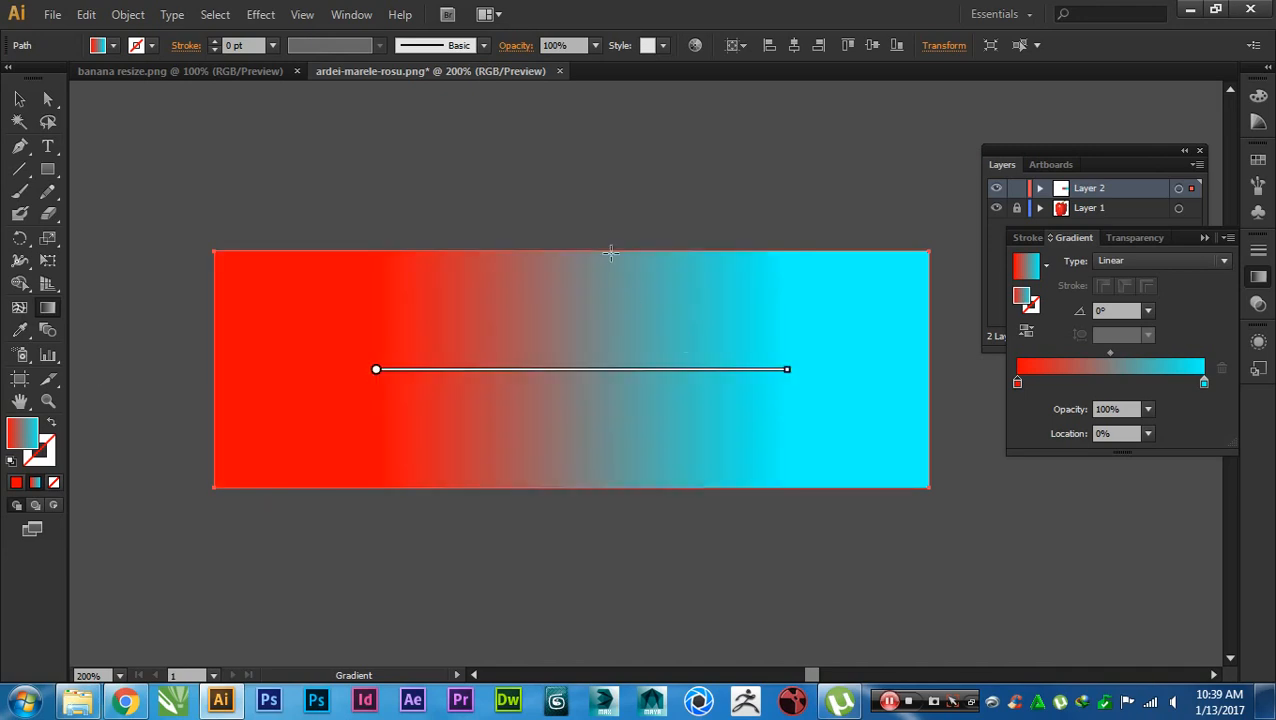
- Redraw the strip's linear gradient at several angles, including -90°, 161.3°, 19.7° and -9.9°, ending at -76°
left_click_drag(580, 216, 572, 545)
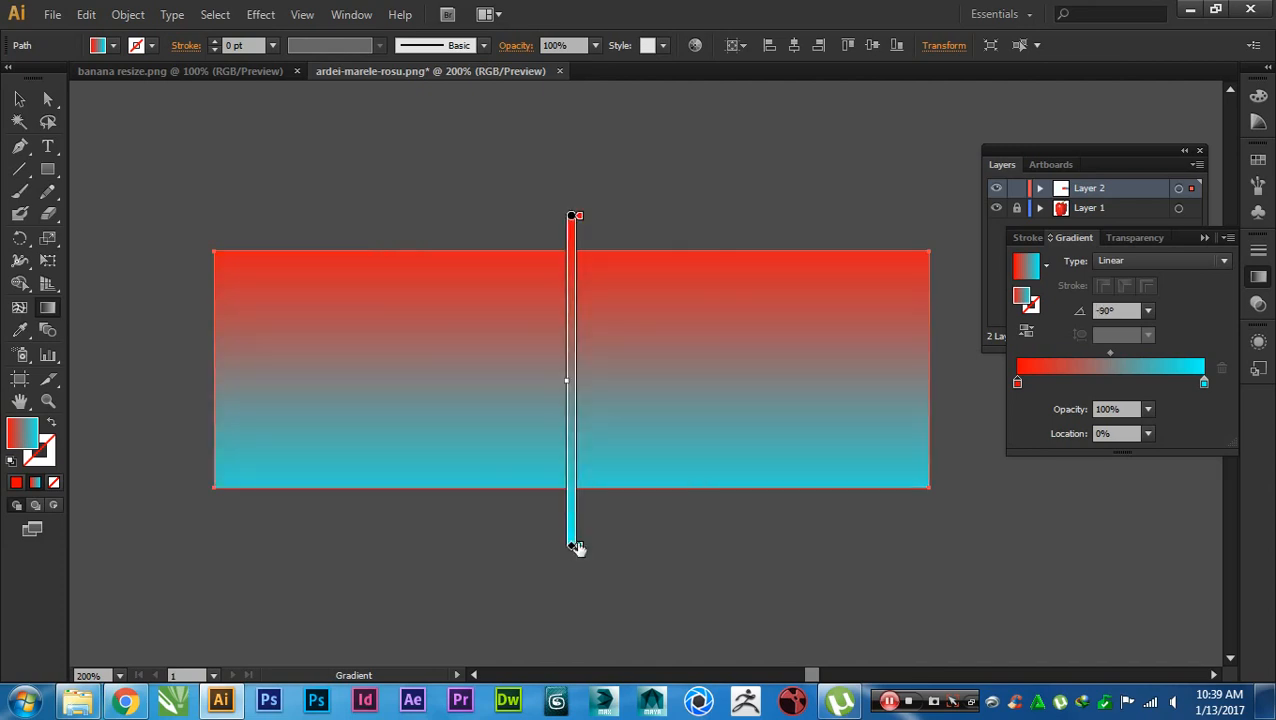
left_click_drag(960, 501, 296, 277)
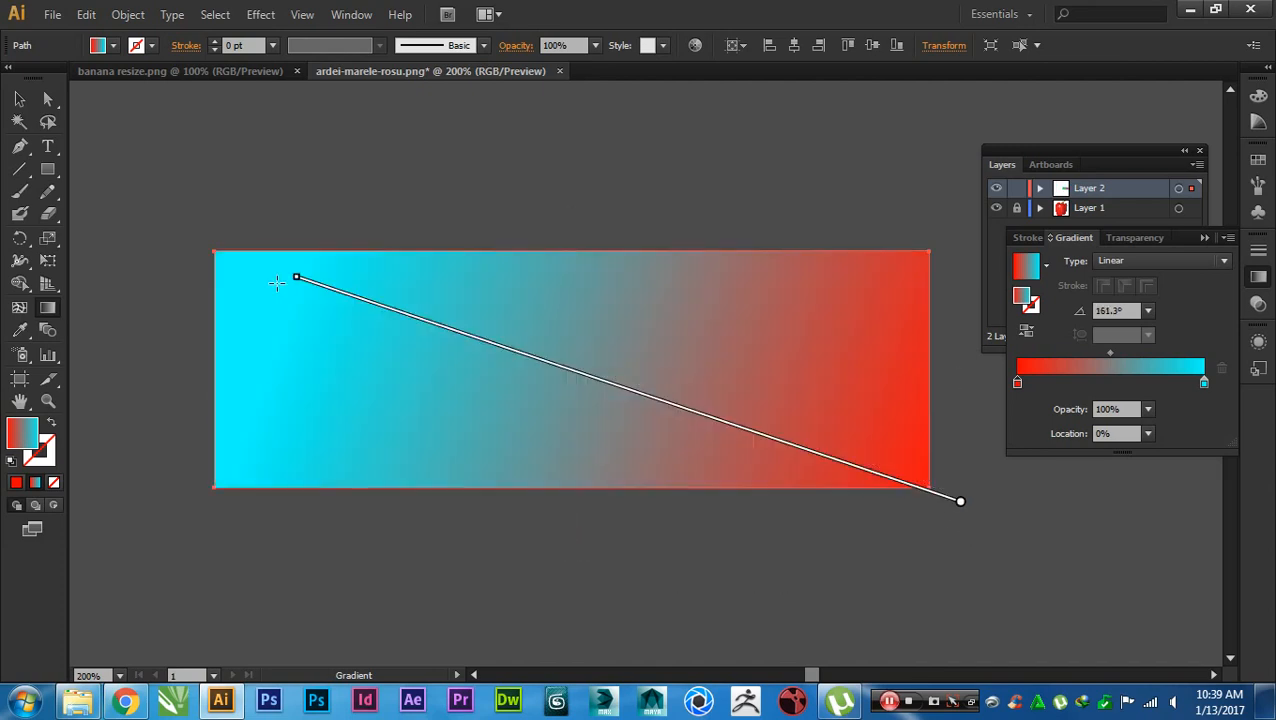
left_click_drag(301, 463, 873, 262)
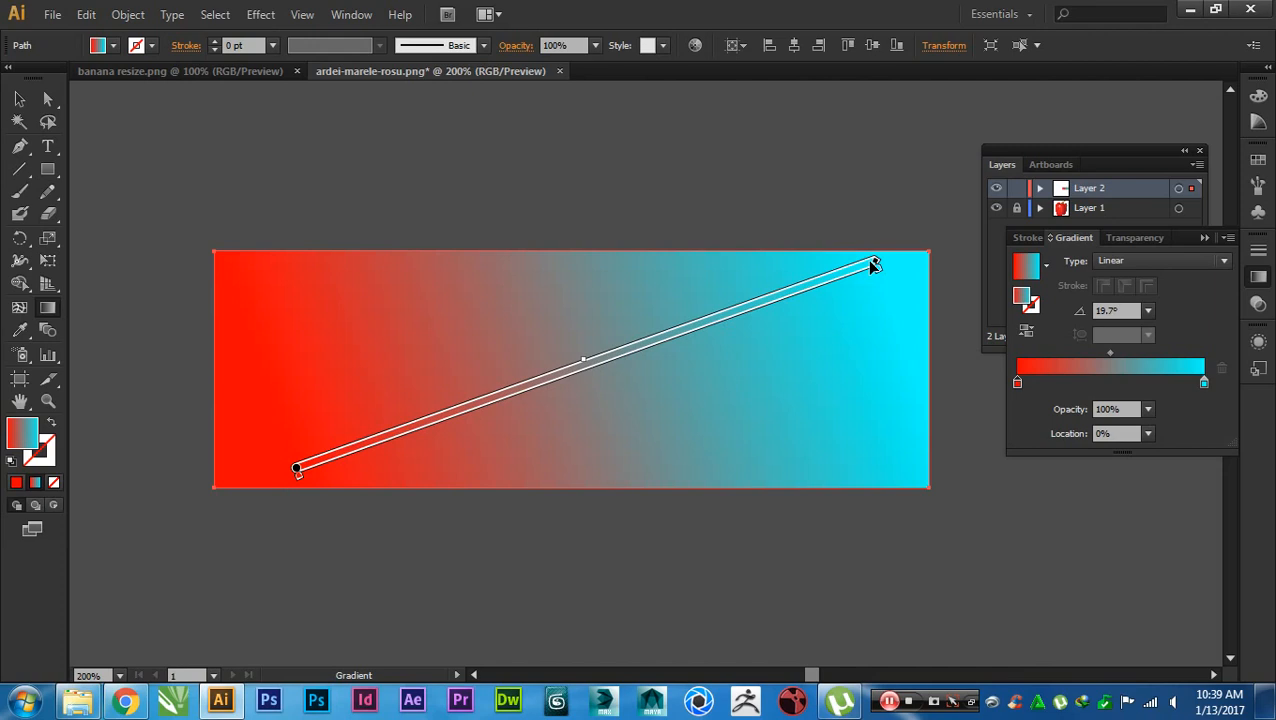
left_click_drag(857, 364, 518, 367)
left_click_drag(410, 333, 717, 396)
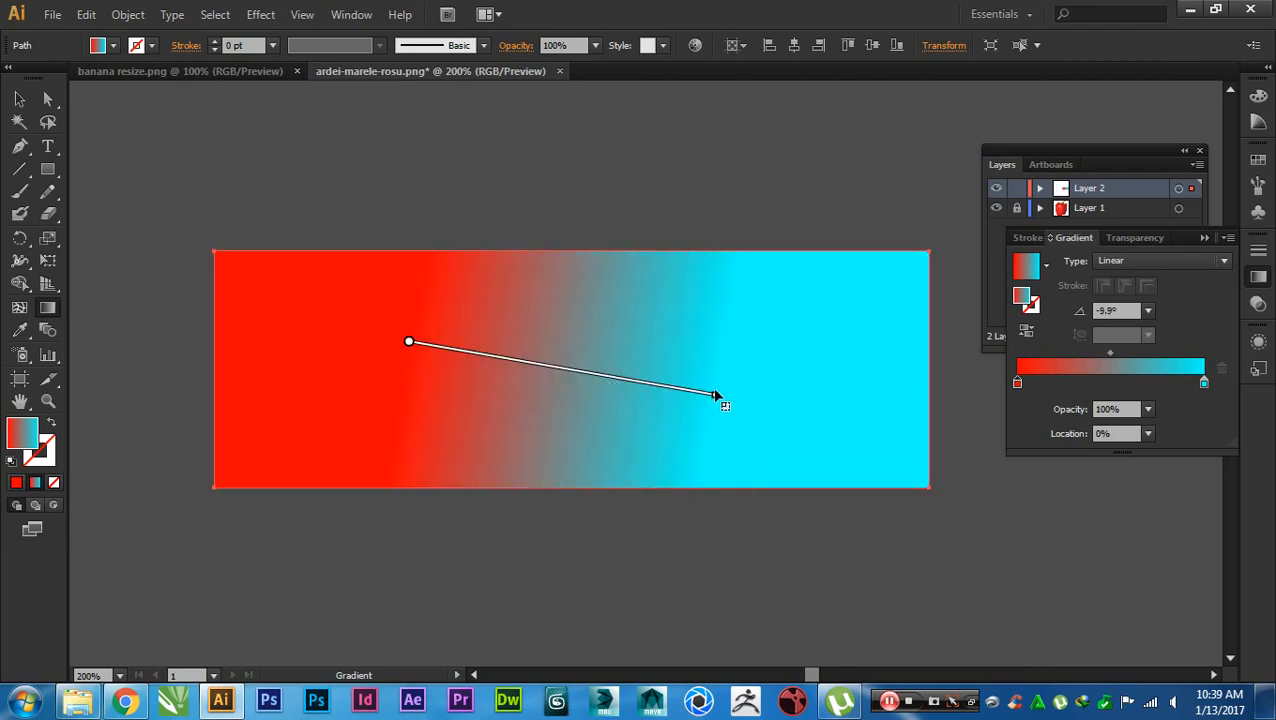
left_click_drag(560, 325, 598, 478)
key("v")
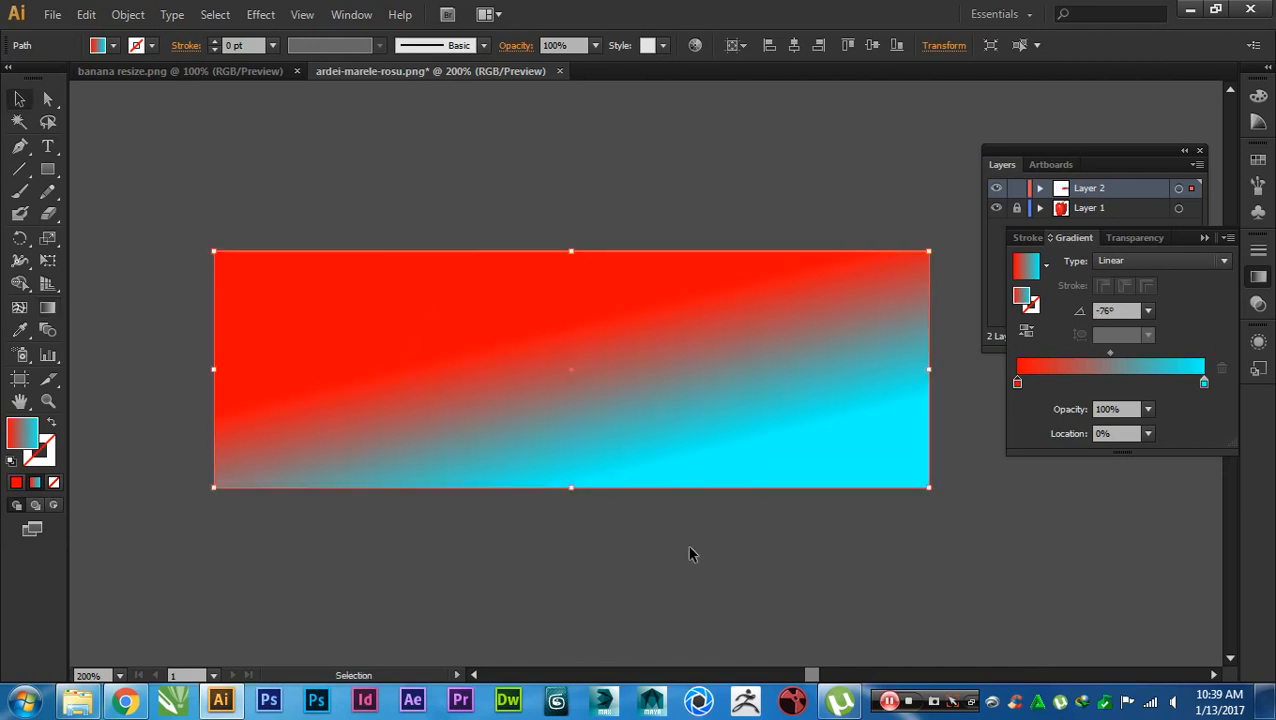
- Change the strip's gradient type from linear to Radial
left_click(687, 544)
left_click(676, 454)
left_click(1132, 273)
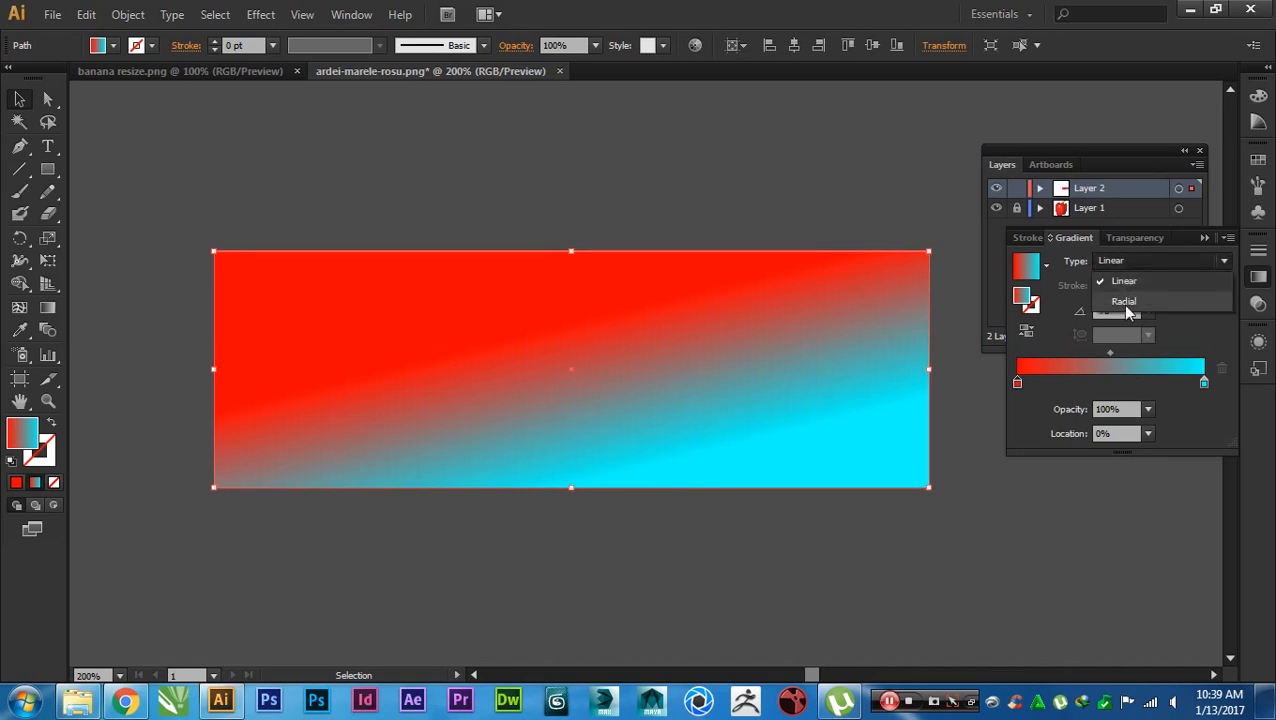
left_click(1124, 303)
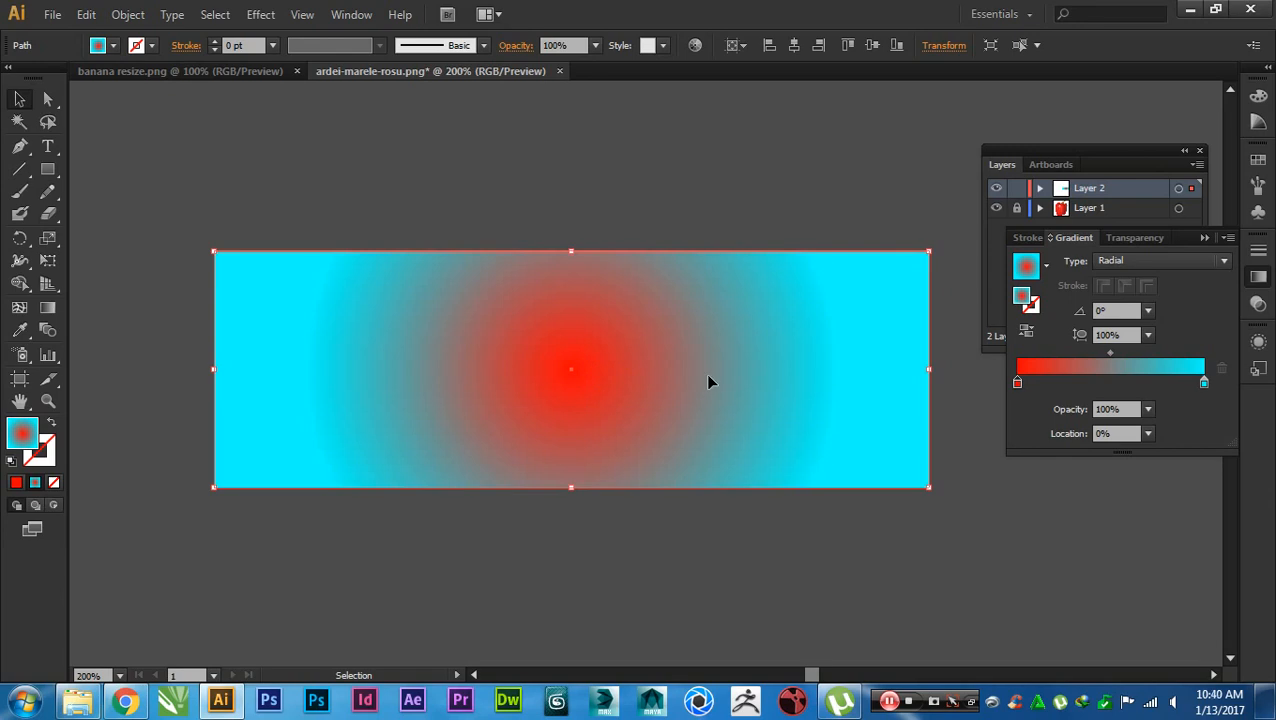
- With the Gradient tool, flatten the radial gradient into a narrow ellipse with an aspect ratio of 9.9% and then 10.9%
key("g")
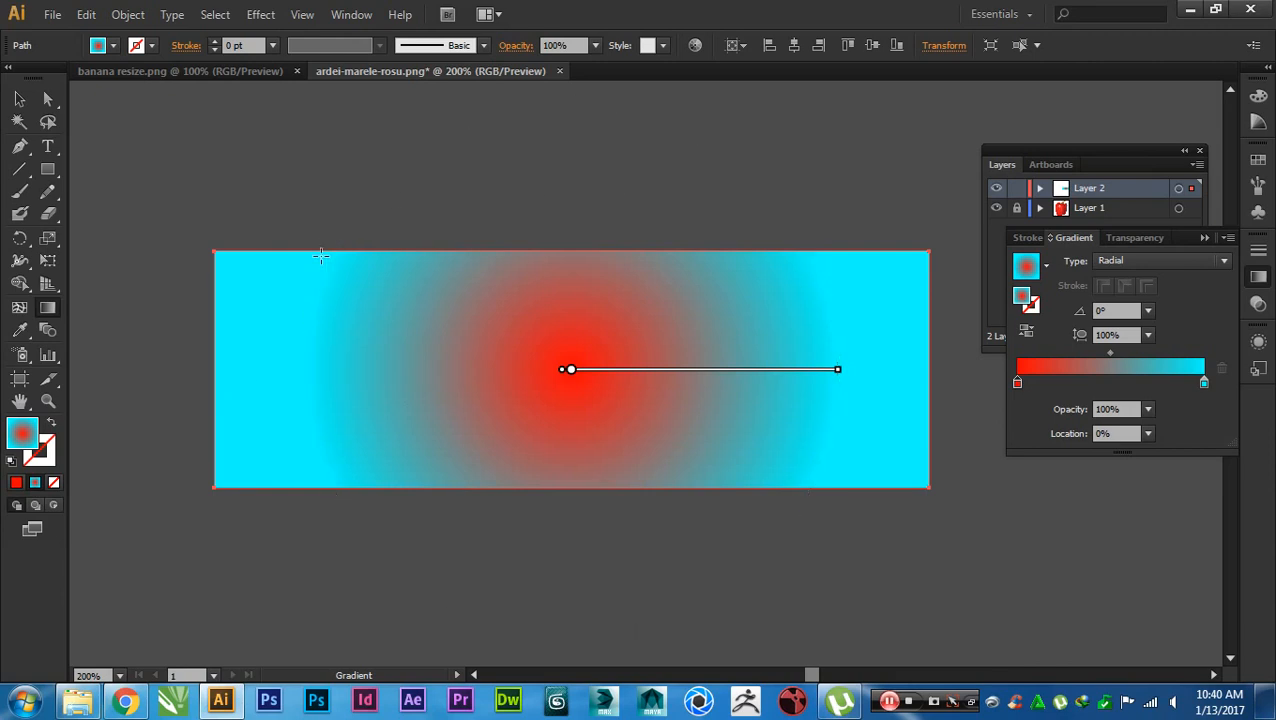
left_click_drag(572, 104, 570, 345)
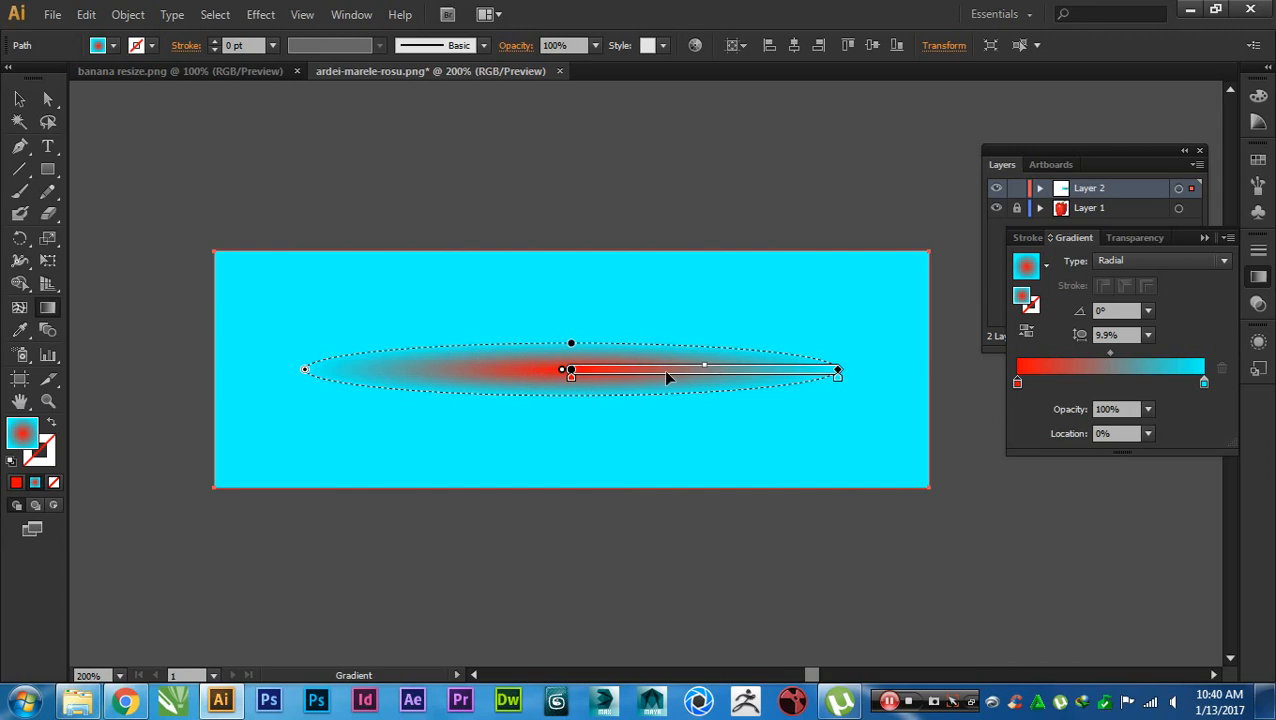
mouse_move(571, 344)
left_mouse_down()
mouse_move(577, 248)
mouse_move(571, 343)
left_mouse_up()
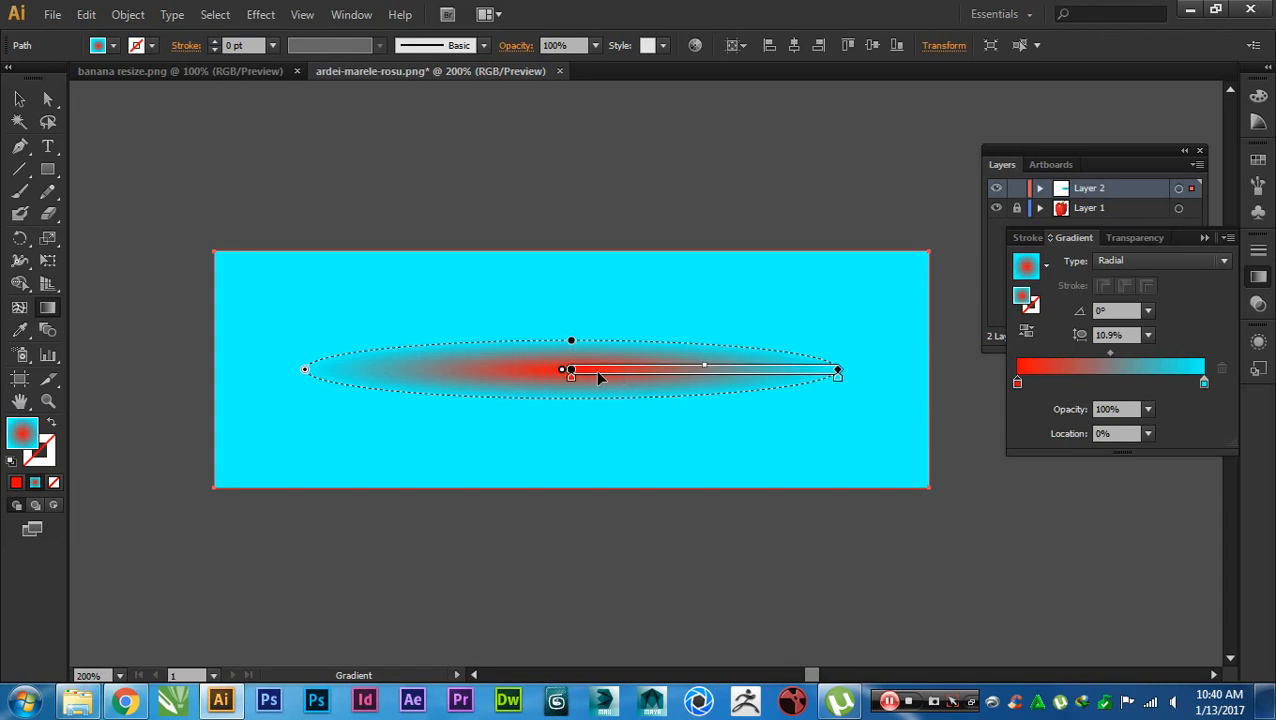
- Redraw the radial gradient from the strip's upper-left area at -22°, then from outside its upper-left corner at -38.3°
mouse_move(351, 309)
left_mouse_down()
mouse_move(483, 379)
mouse_move(645, 428)
mouse_move(849, 396)
left_mouse_up()
key("space")
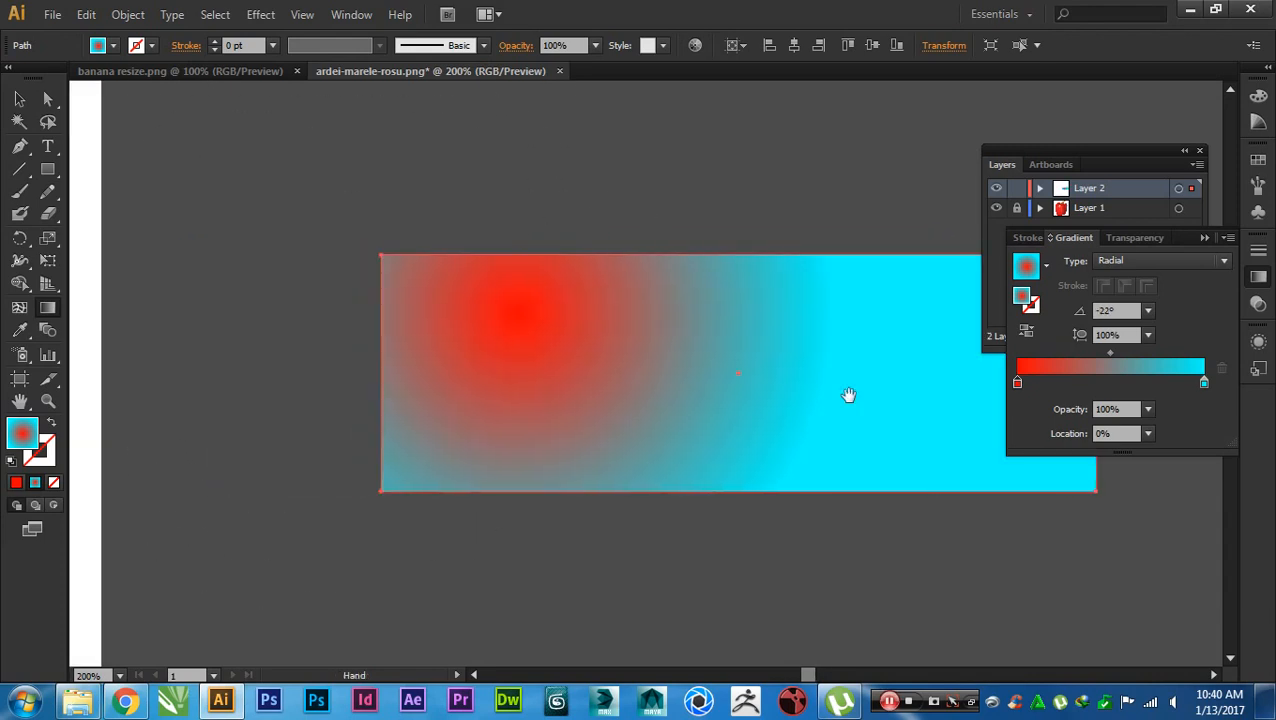
mouse_move(281, 147)
left_mouse_down()
mouse_move(592, 433)
mouse_move(730, 508)
left_mouse_up()
key("v")
left_click(908, 549)
key("space")
left_click_drag(1002, 571, 919, 604)
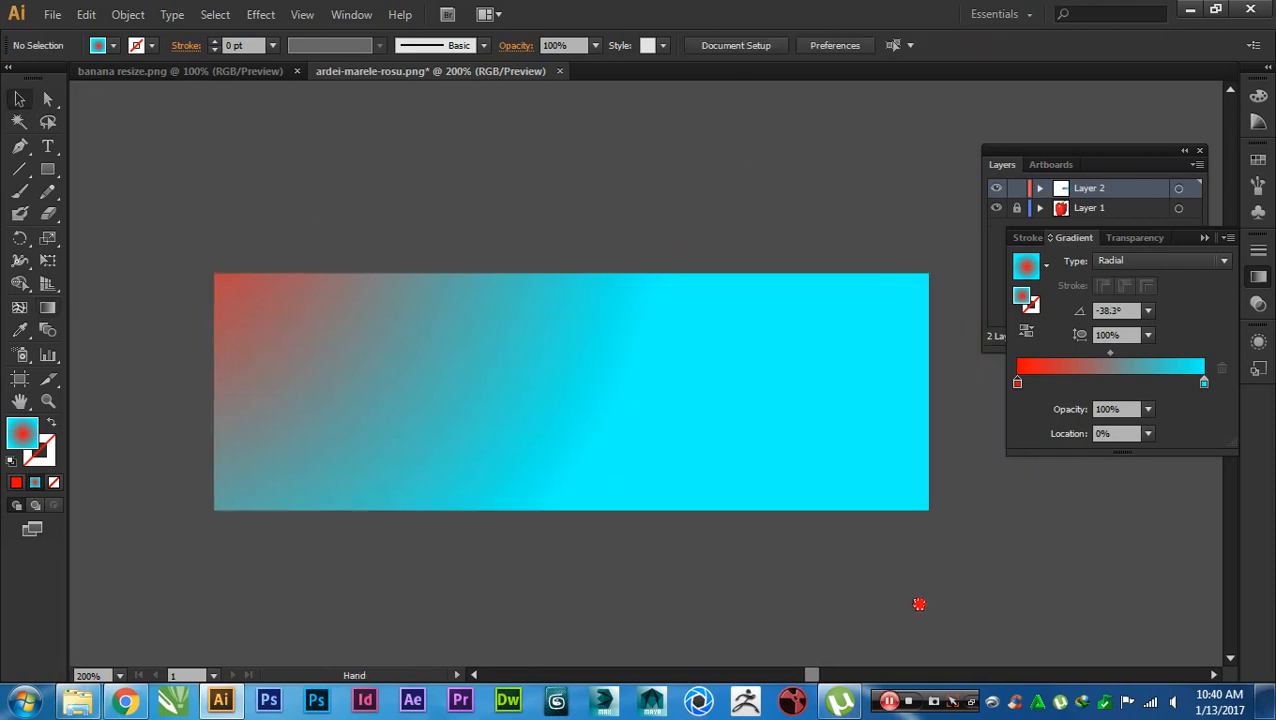
- Redraw the radial gradient at -33.1°, starting further outside the strip's upper-left corner
left_click(698, 462)
key("ctrl+minus")
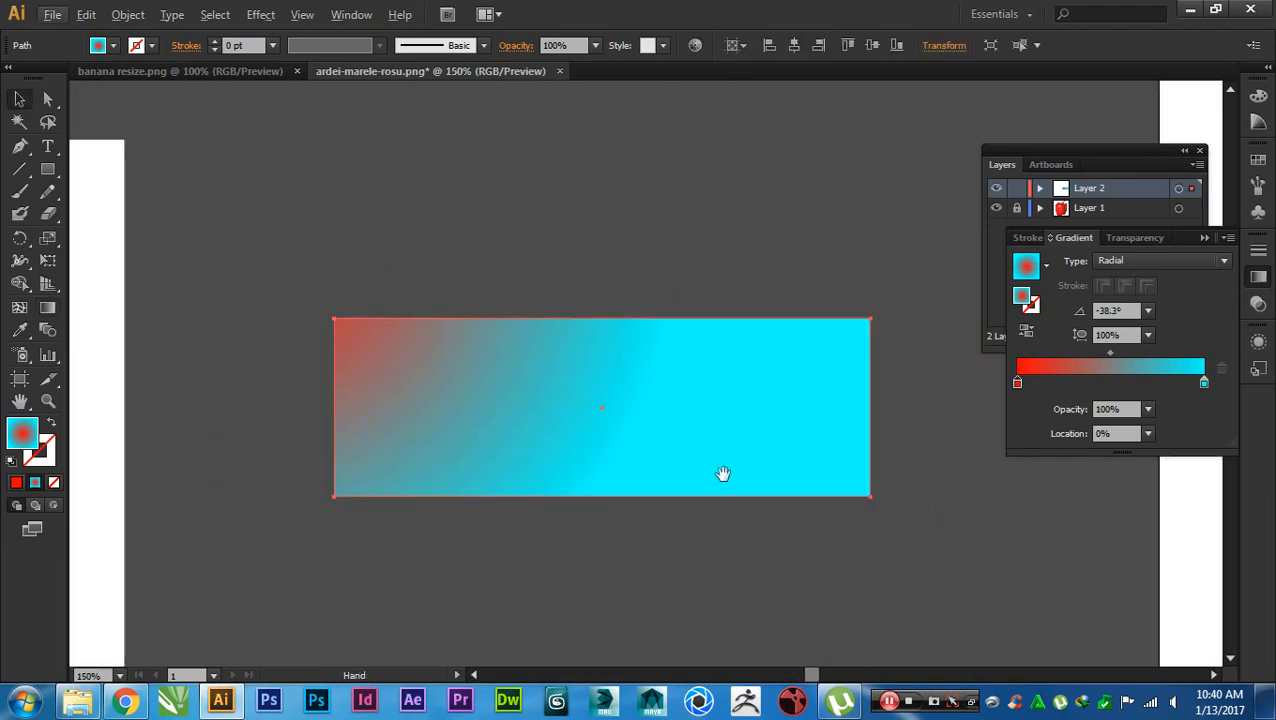
key("g")
mouse_move(148, 180)
left_mouse_down()
mouse_move(197, 234)
mouse_move(541, 441)
left_mouse_up()
key("v")
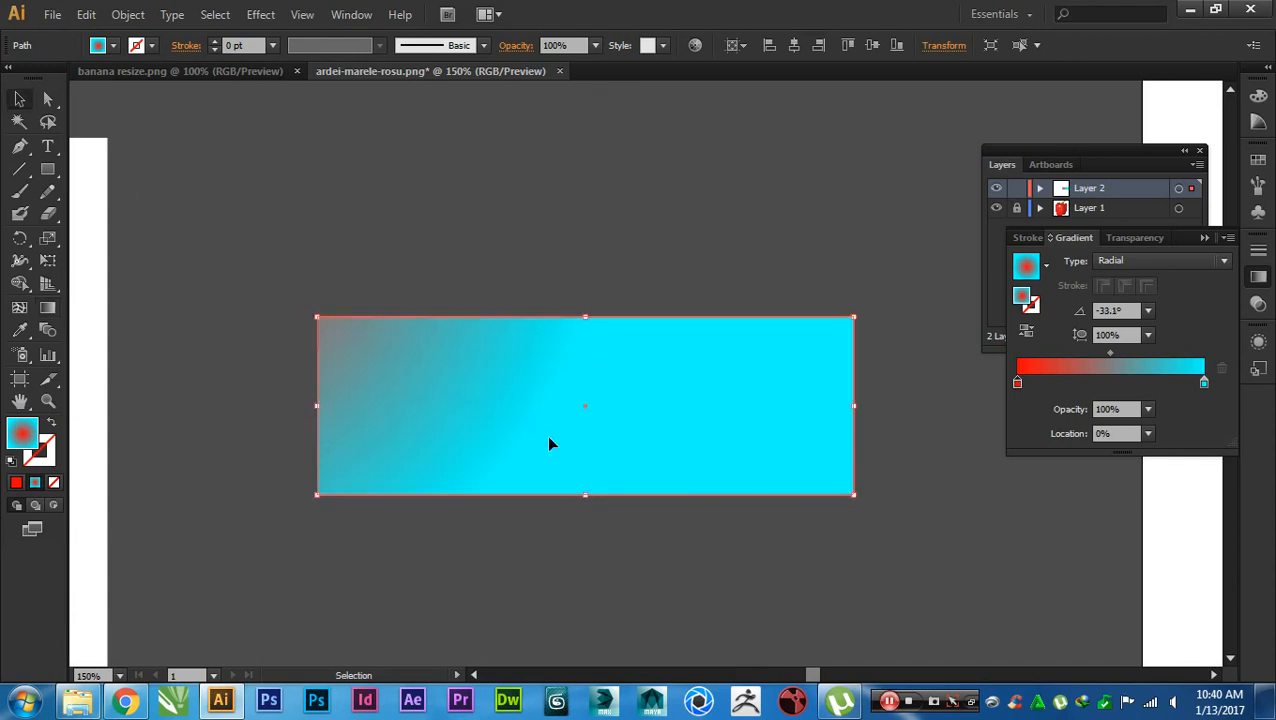
- Delete the gradient strip
left_click(652, 530)
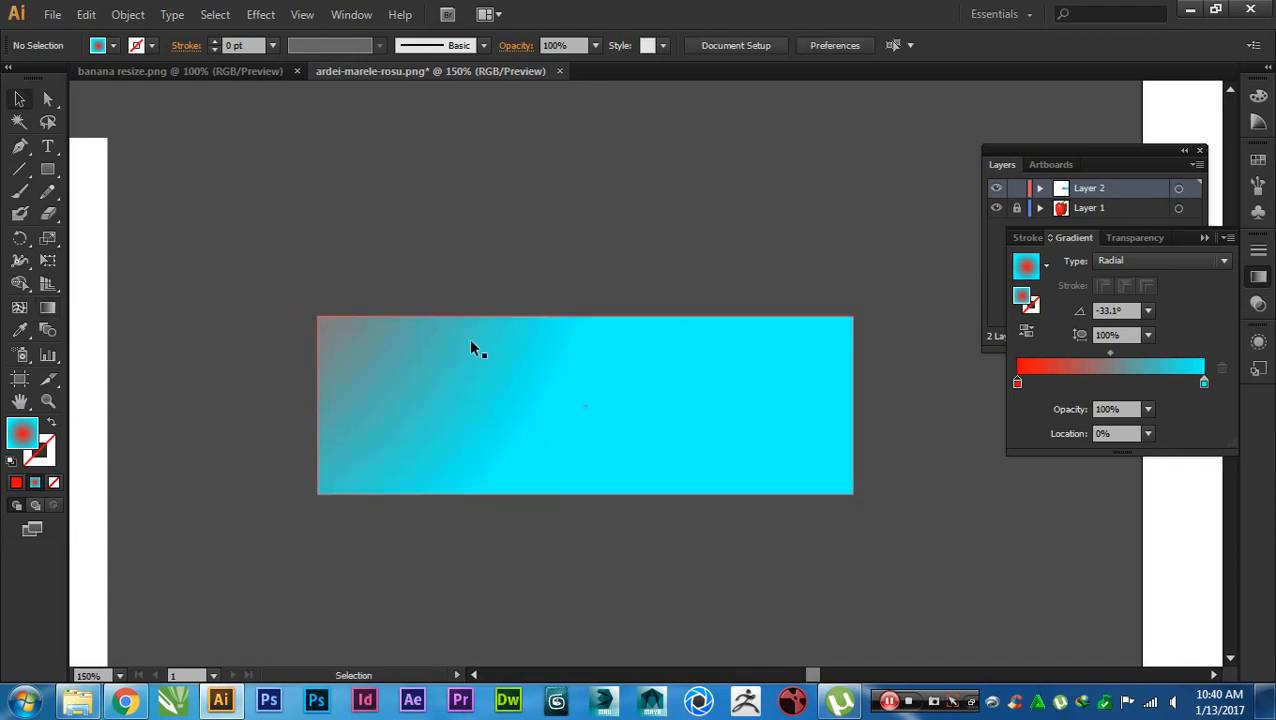
left_click(390, 425)
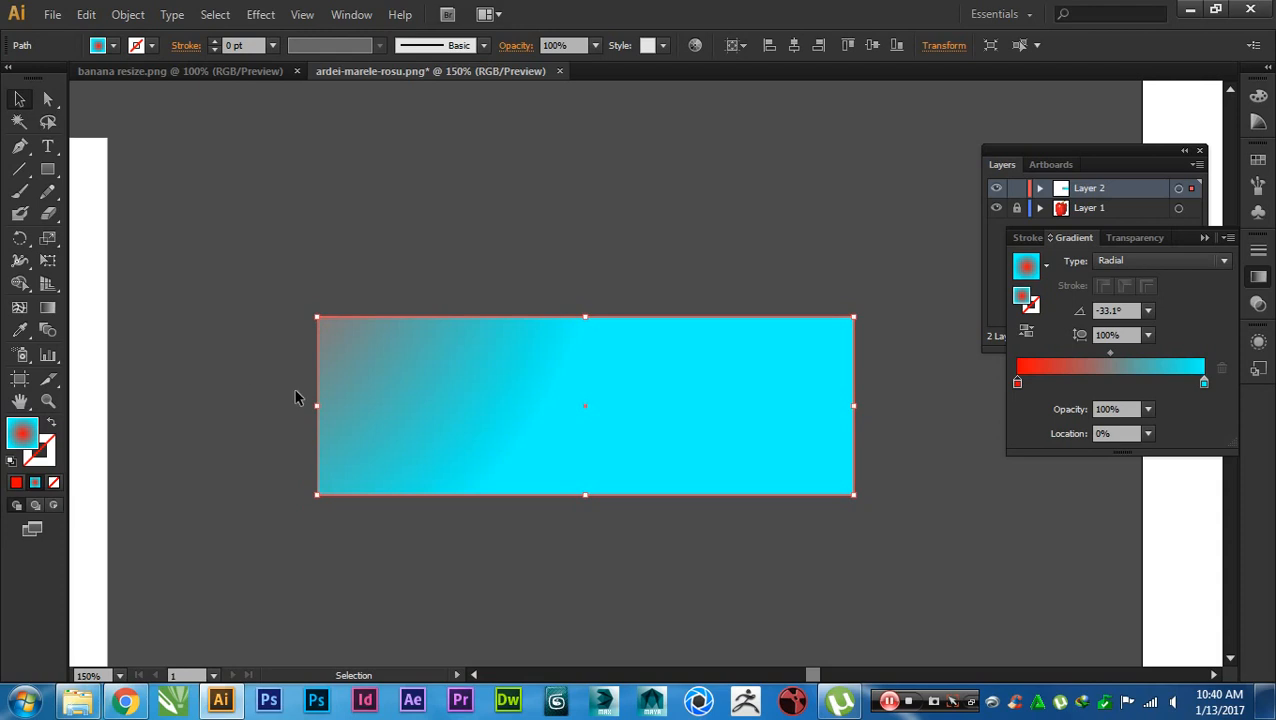
left_click_drag(376, 387, 406, 388)
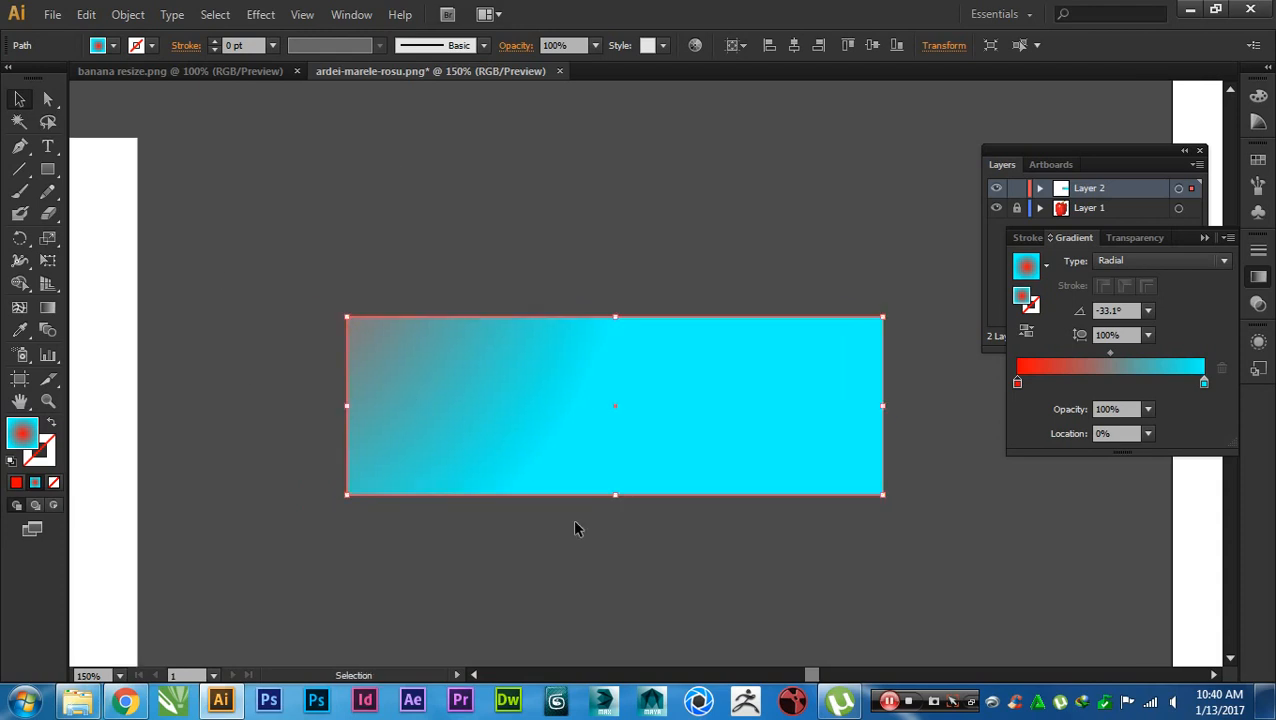
key("Delete")
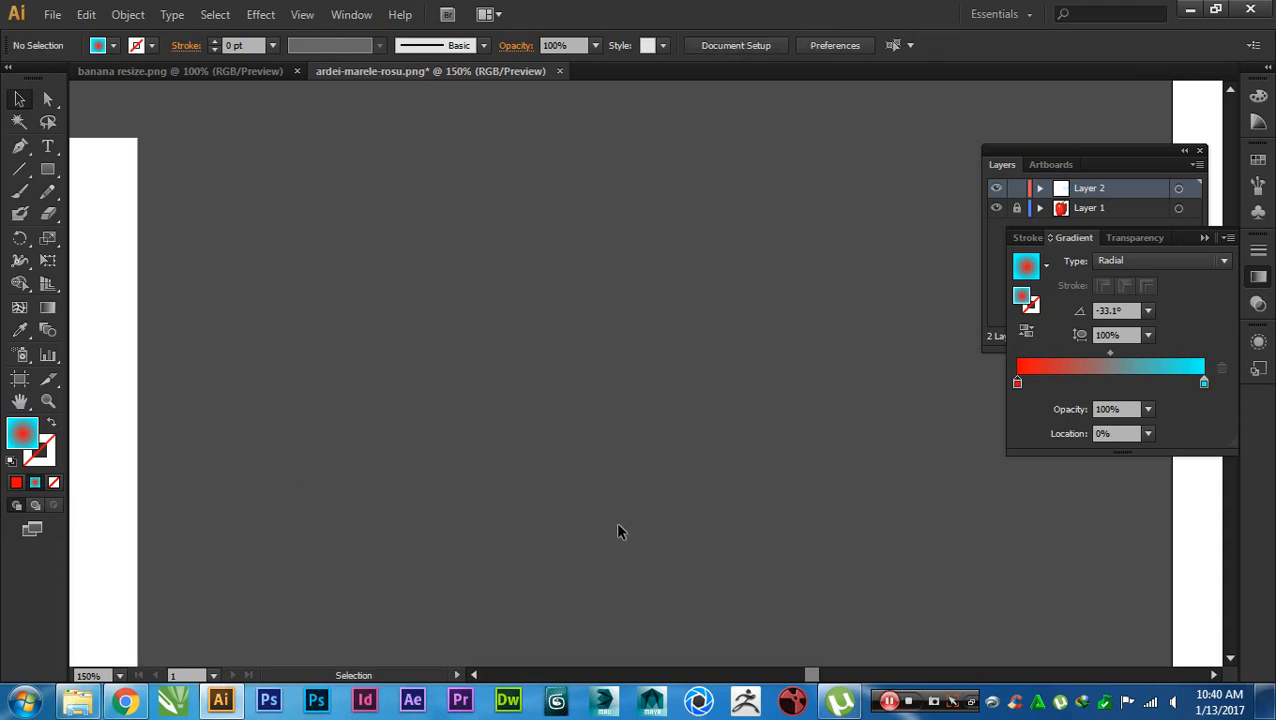
- Fill the large white square with the solid red fc3535
left_click_drag(268, 485, 940, 459)
left_click(603, 467)
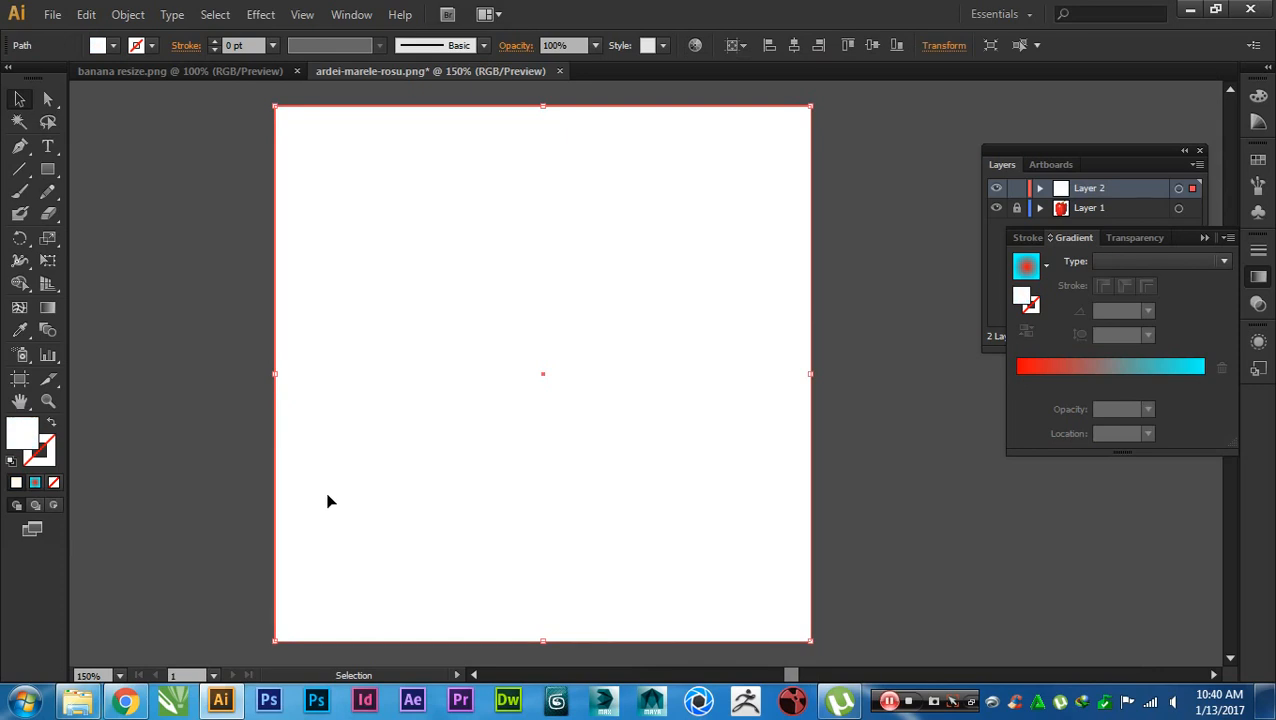
double_click(22, 434)
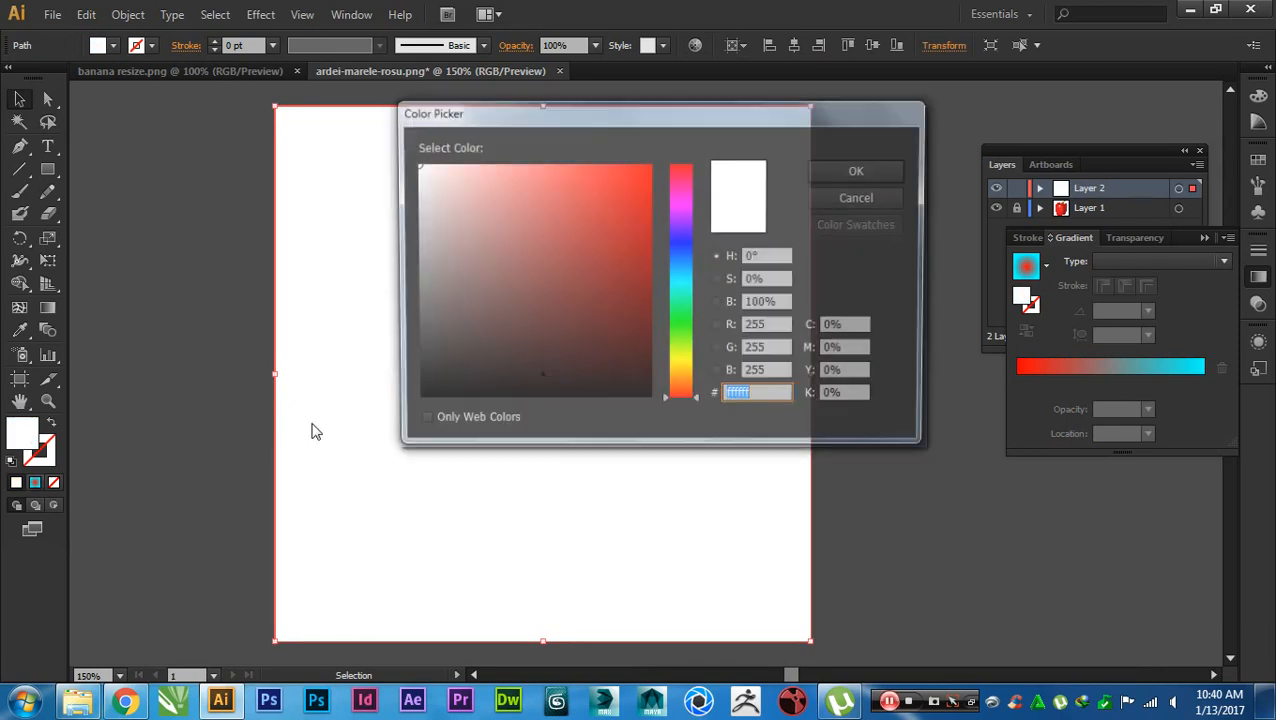
left_click(605, 168)
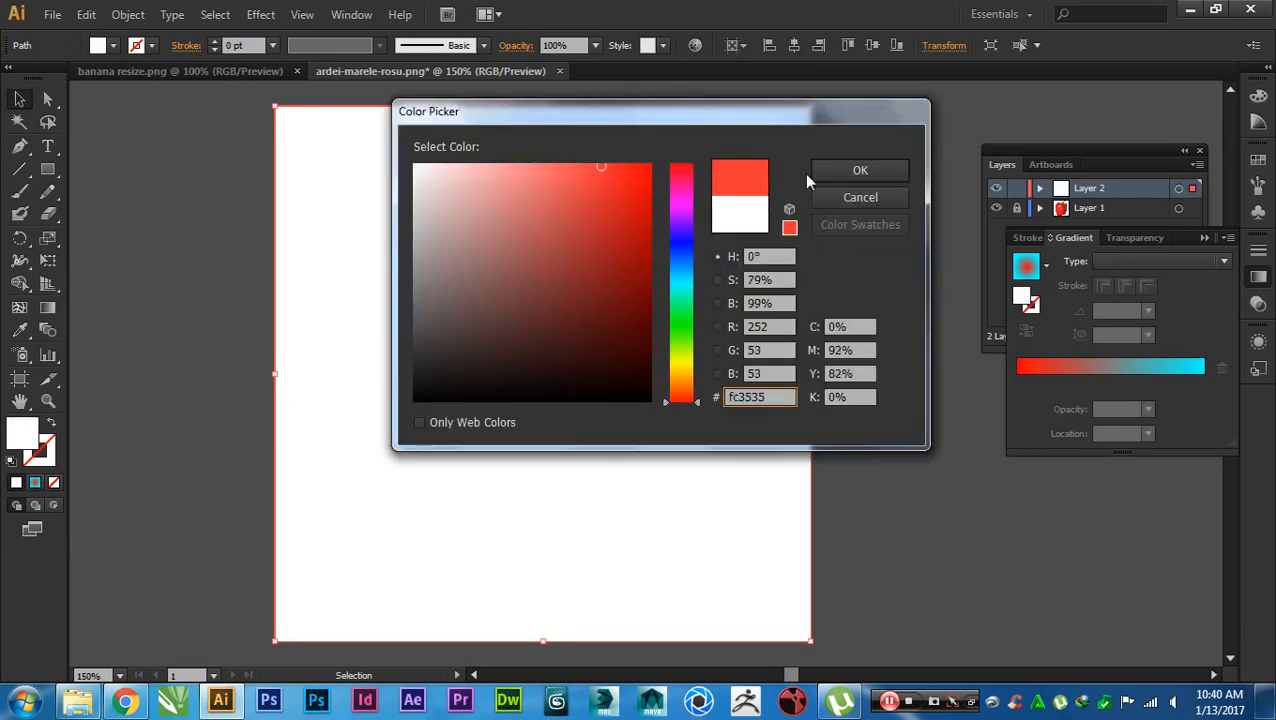
left_click(816, 172)
left_click(848, 316)
left_click_drag(717, 384, 733, 384)
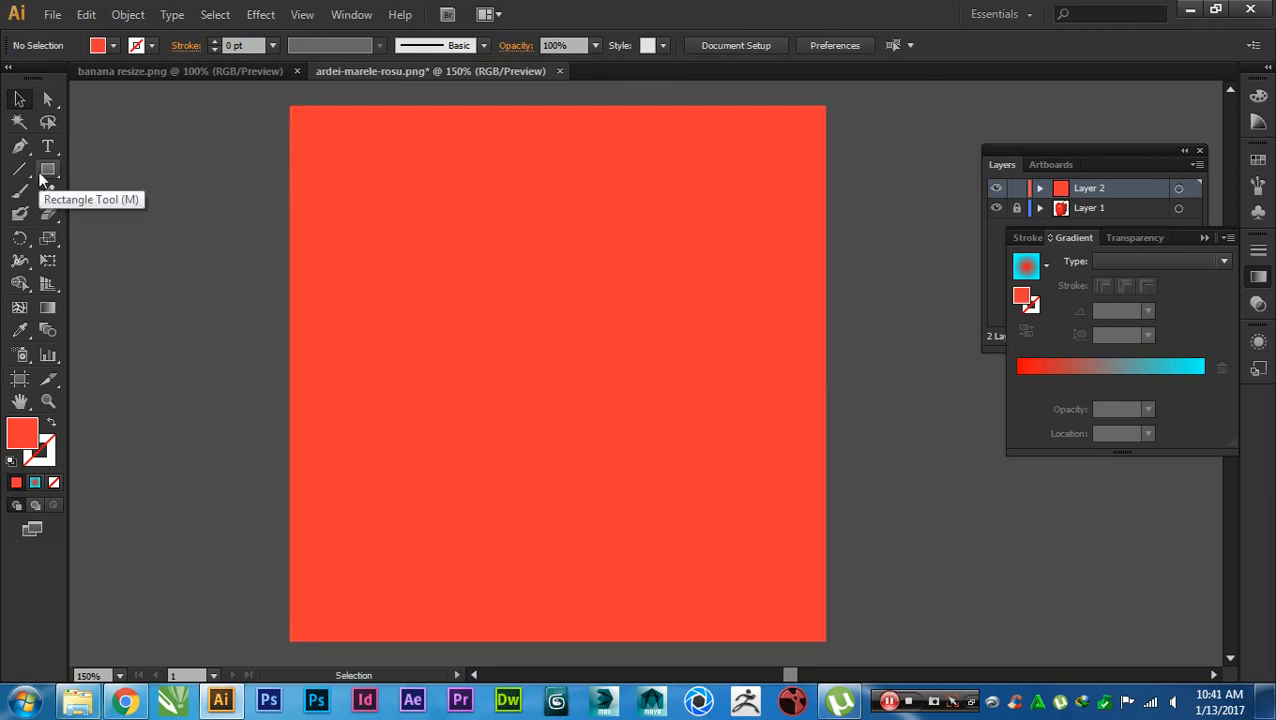
- Draw a small circle with the Ellipse tool to the left of the red square
left_click_drag(40, 178, 134, 214)
mouse_move(185, 248)
left_mouse_down()
mouse_move(228, 407)
mouse_move(195, 358)
mouse_move(217, 371)
mouse_move(204, 379)
left_mouse_up()
key("v")
- Fill the small circle beside the red square with the dark grey 161616 and deselect it
double_click(22, 432)
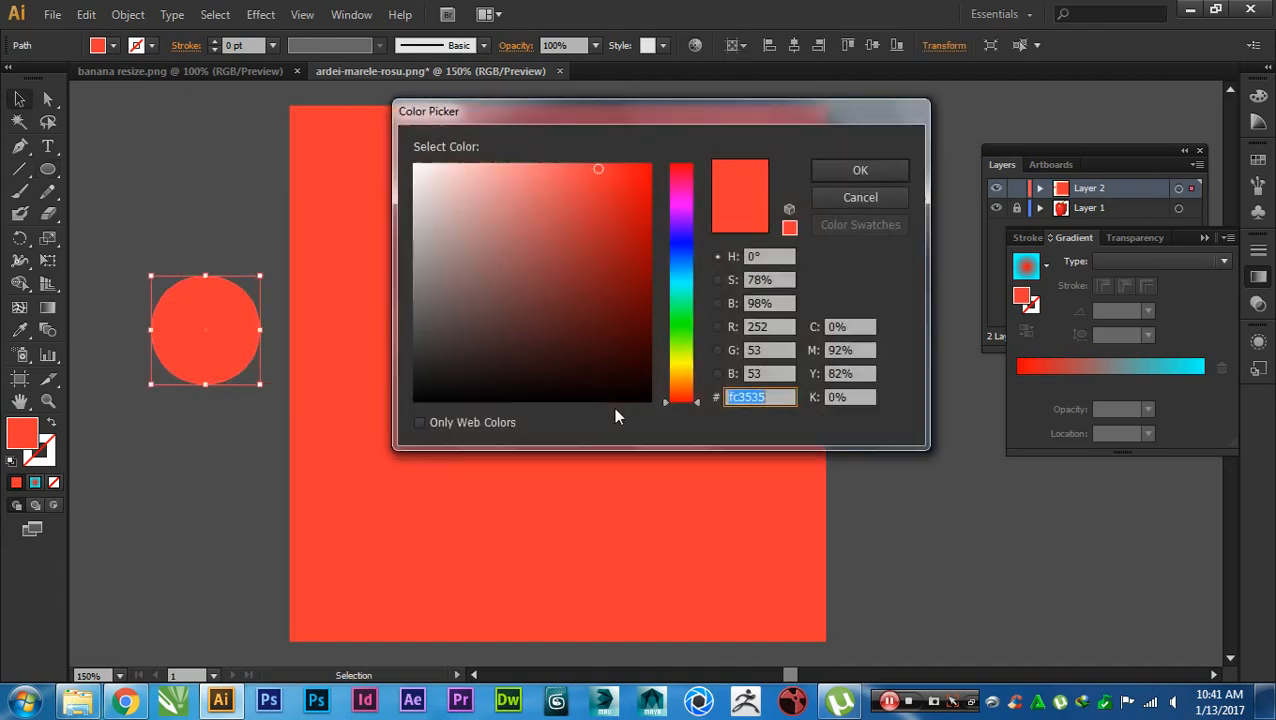
left_click_drag(447, 378, 412, 385)
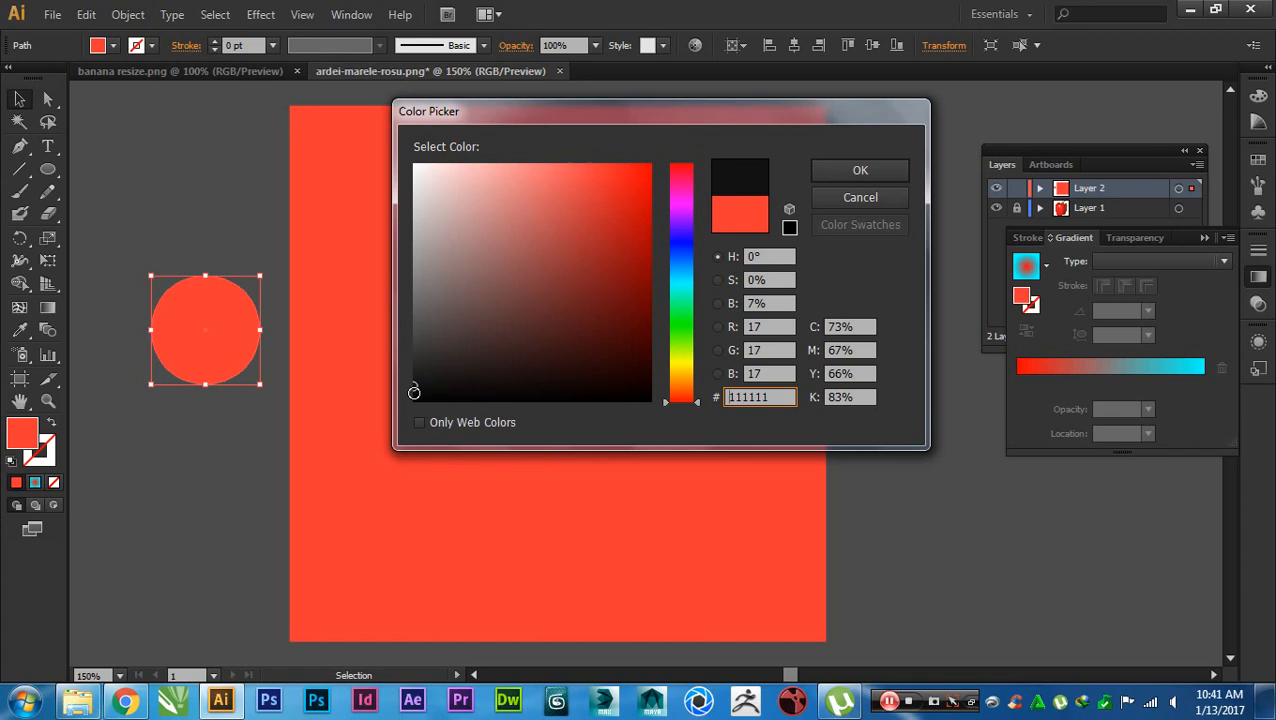
left_click_drag(413, 387, 412, 407)
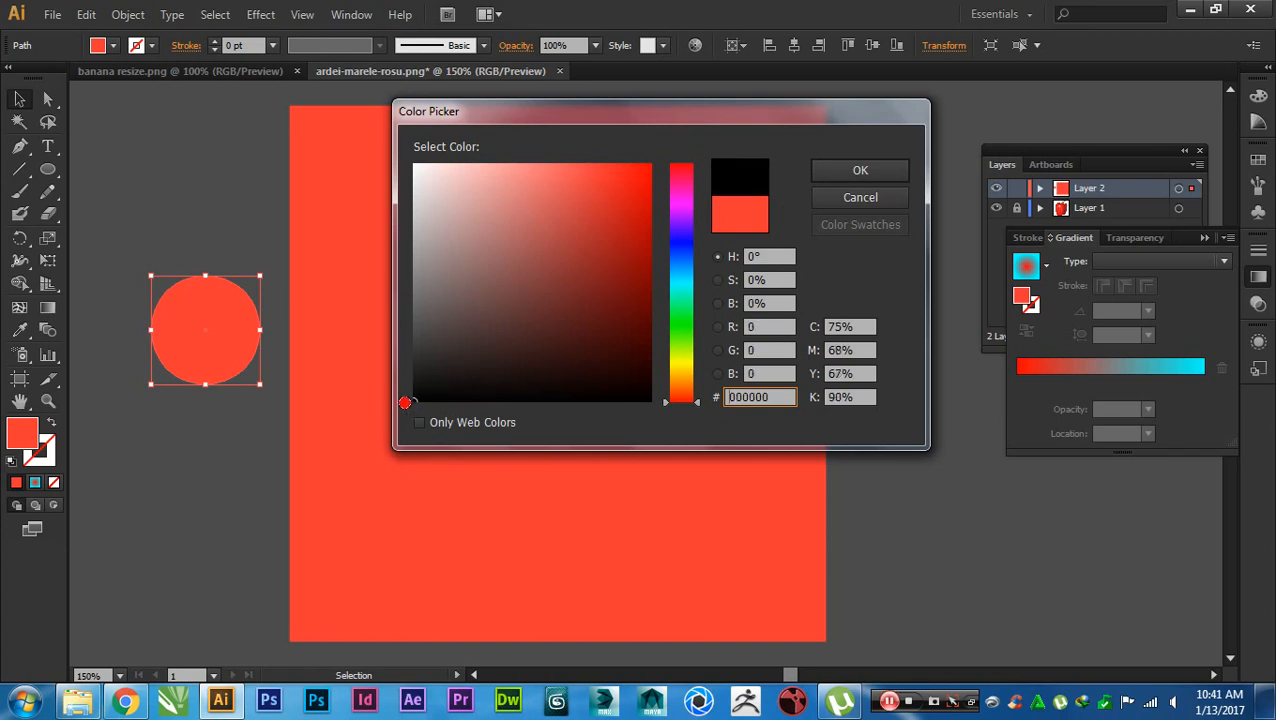
left_click_drag(413, 401, 413, 383)
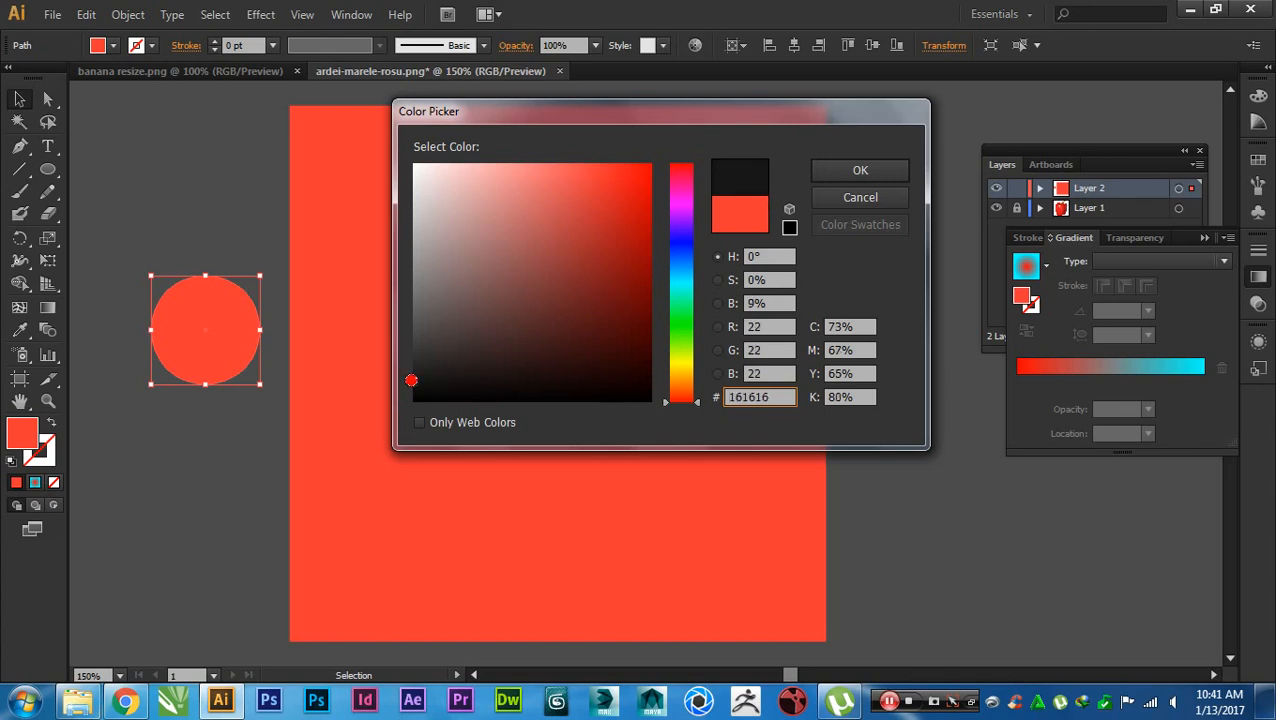
left_click(858, 170)
left_click(232, 193)
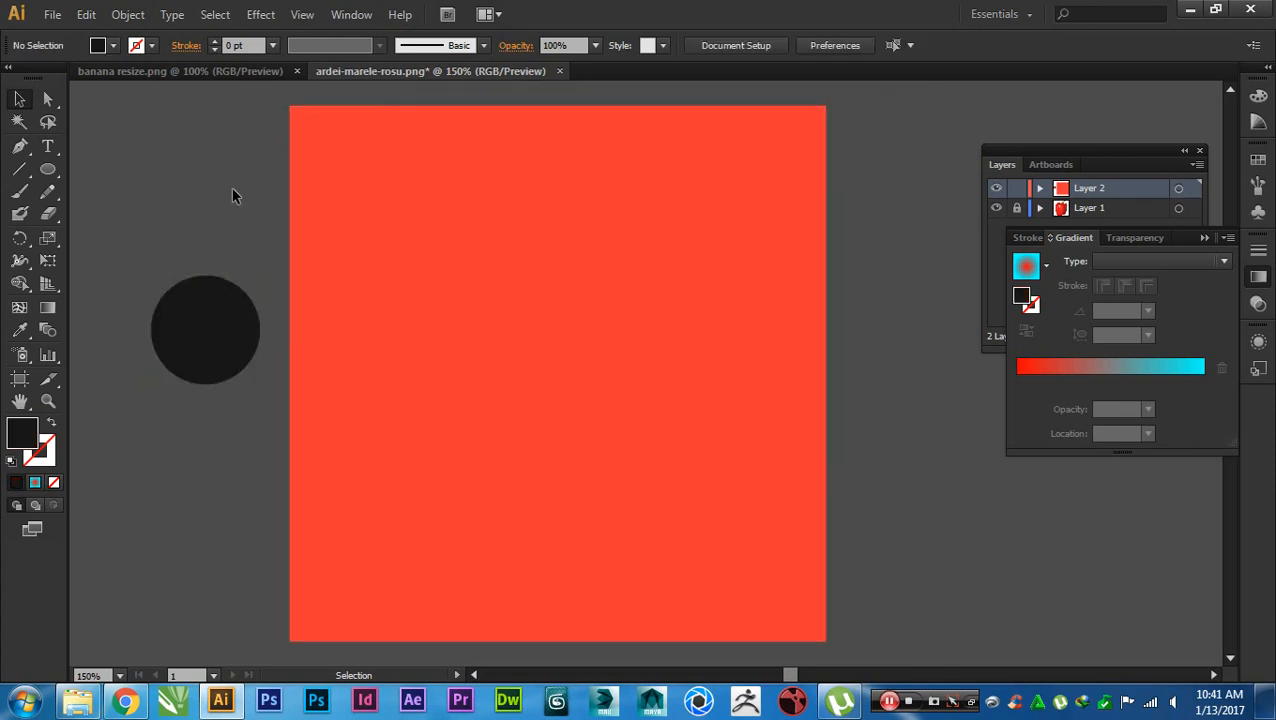
- Swap the small circle's fill to its stroke and set the stroke weight to 5 pt
left_click(226, 331)
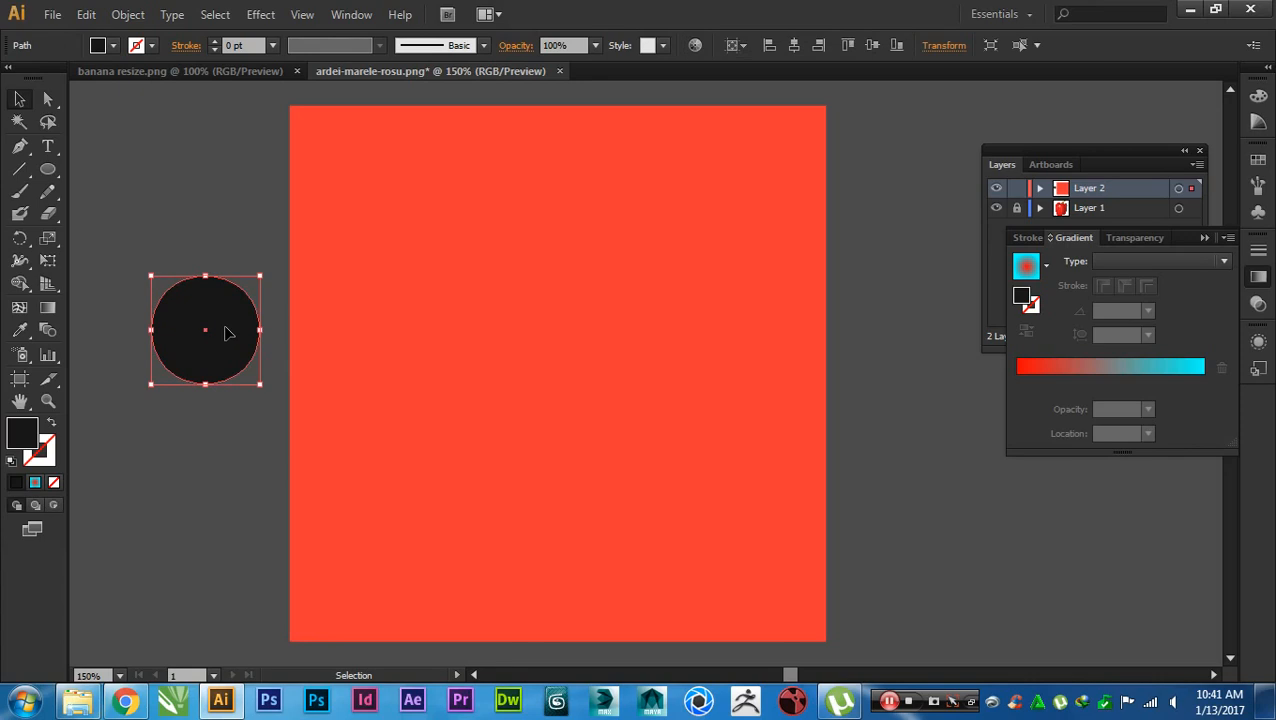
left_click(51, 423)
left_click(249, 418)
left_click_drag(246, 192, 232, 285)
double_click(232, 45)
type("5")
key("Return")
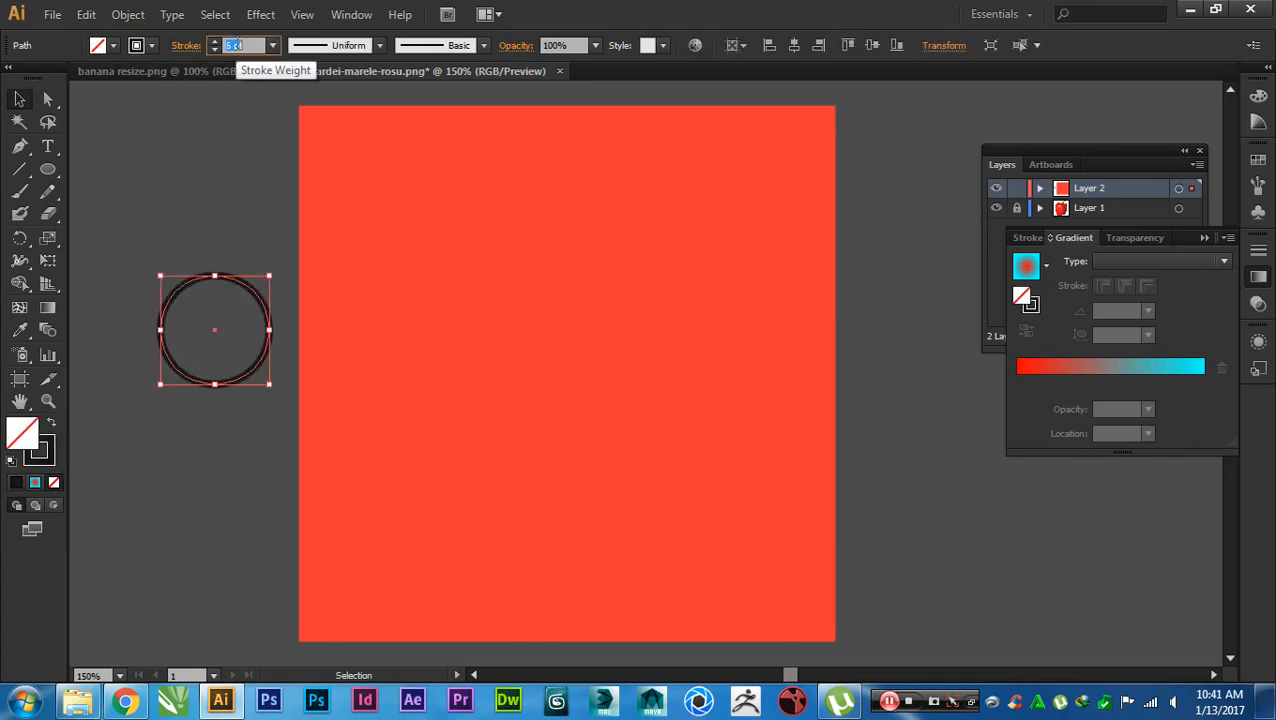
left_click(239, 194)
- Add the letter "o" as point text above the ring and scale it up to 64.5 pt
left_click_drag(222, 306, 357, 297)
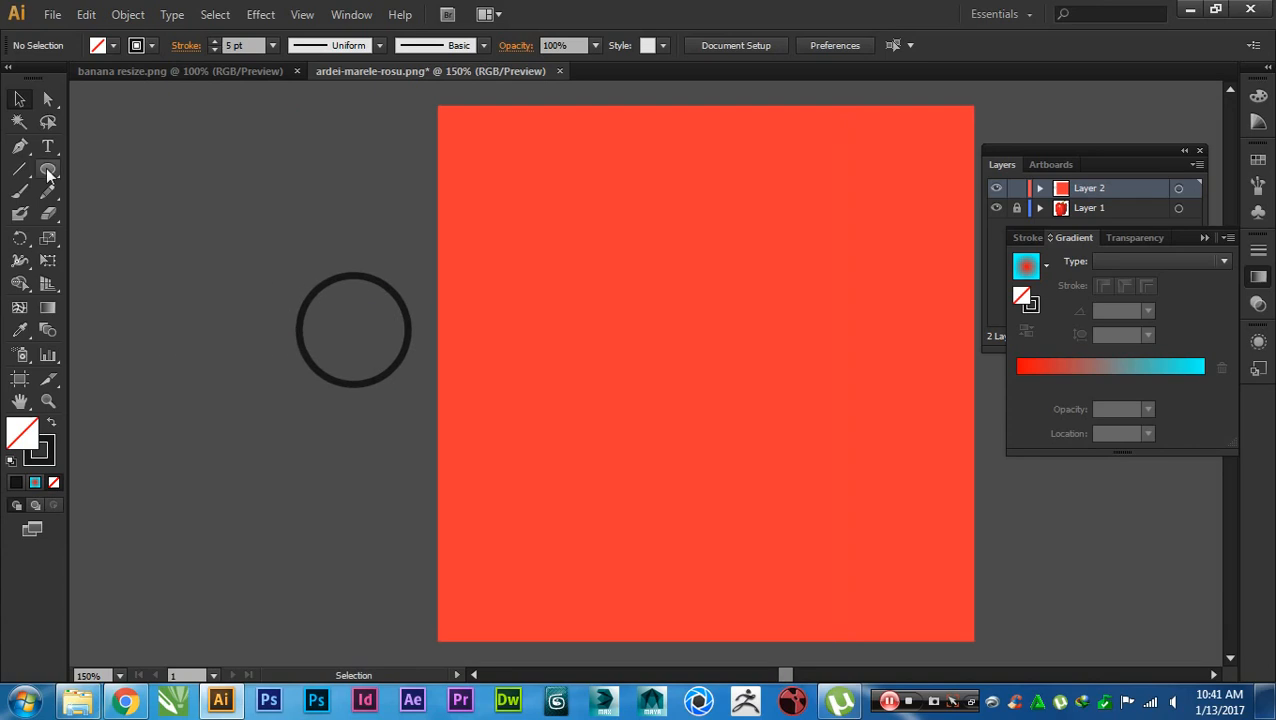
left_click(47, 146)
left_click(190, 160)
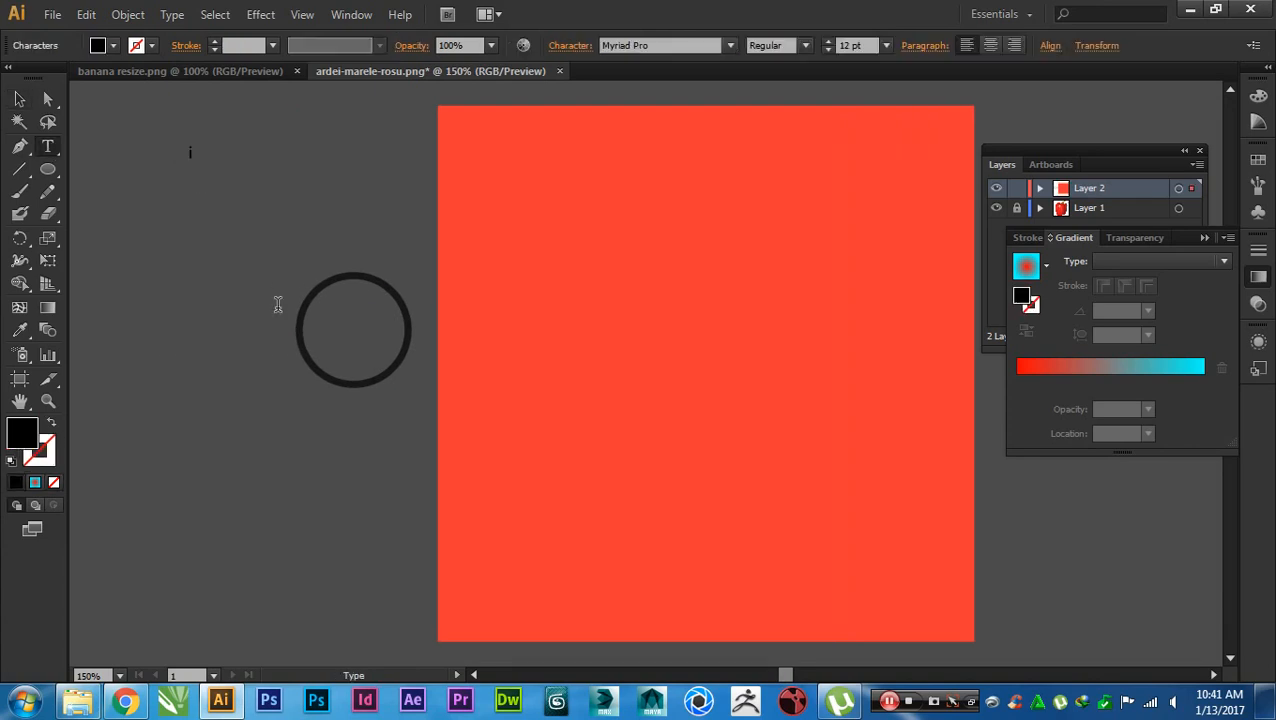
type("o")
key("Escape")
left_click_drag(204, 164, 268, 248)
- Enlarge the letter "o" further and move it to the middle of the red square
key("space")
left_click_drag(353, 239, 274, 254)
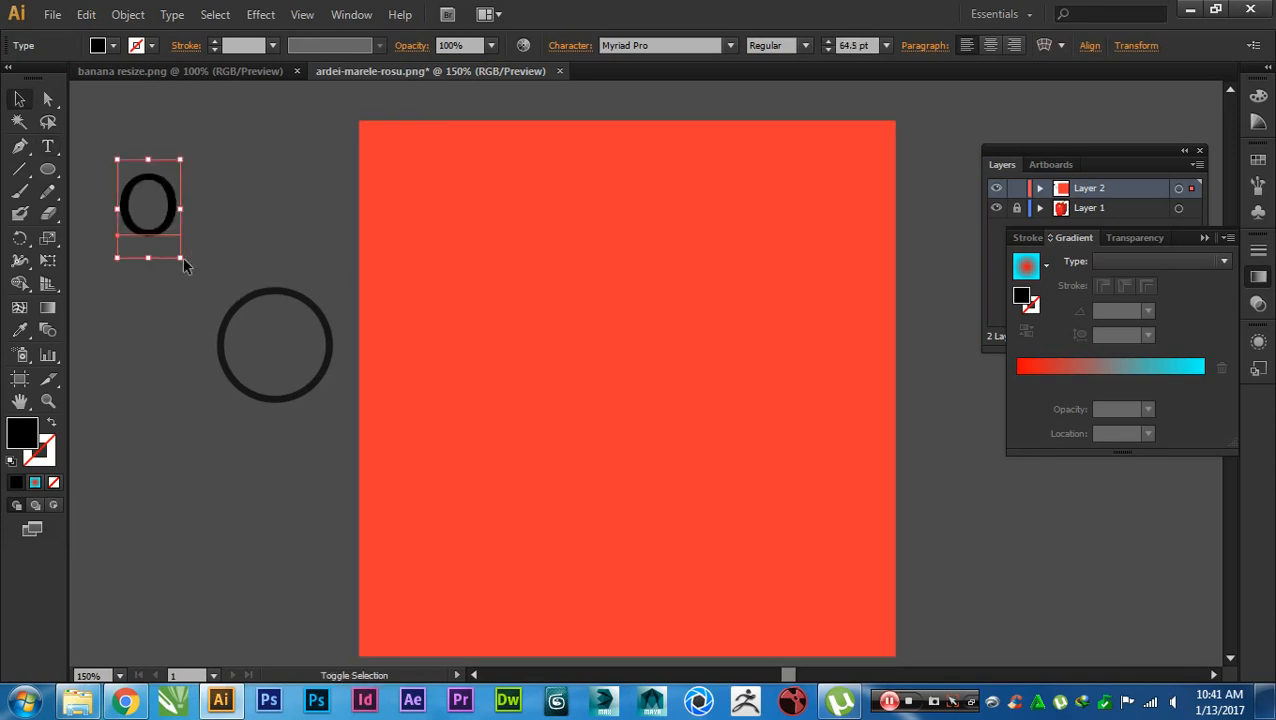
left_click_drag(183, 262, 262, 370)
left_click_drag(248, 258, 605, 379)
left_click(826, 399)
- Draw a wide, flat ellipse across the bottom of the letter with the Ellipse tool
scroll(467, 405, "up", 1)
key("space")
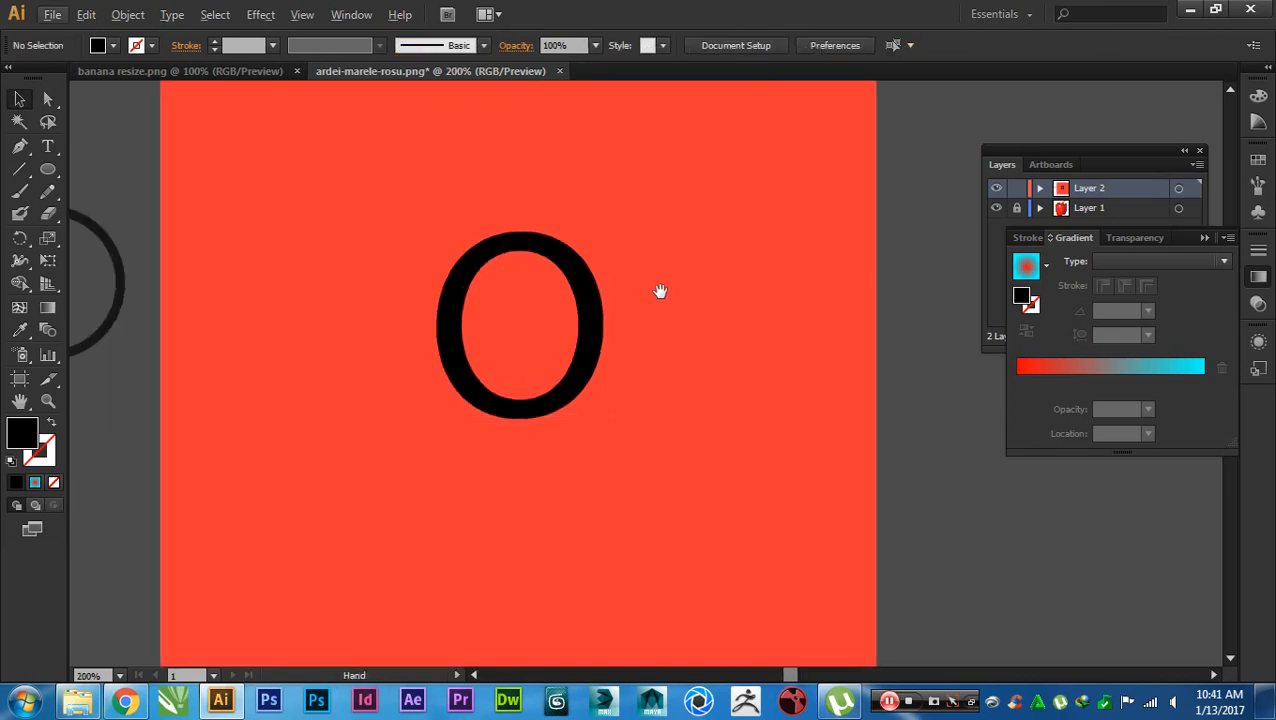
left_click_drag(828, 334, 817, 370)
scroll(712, 382, "up", 1)
key("space")
left_click_drag(729, 394, 977, 436)
key("Tab")
key("space")
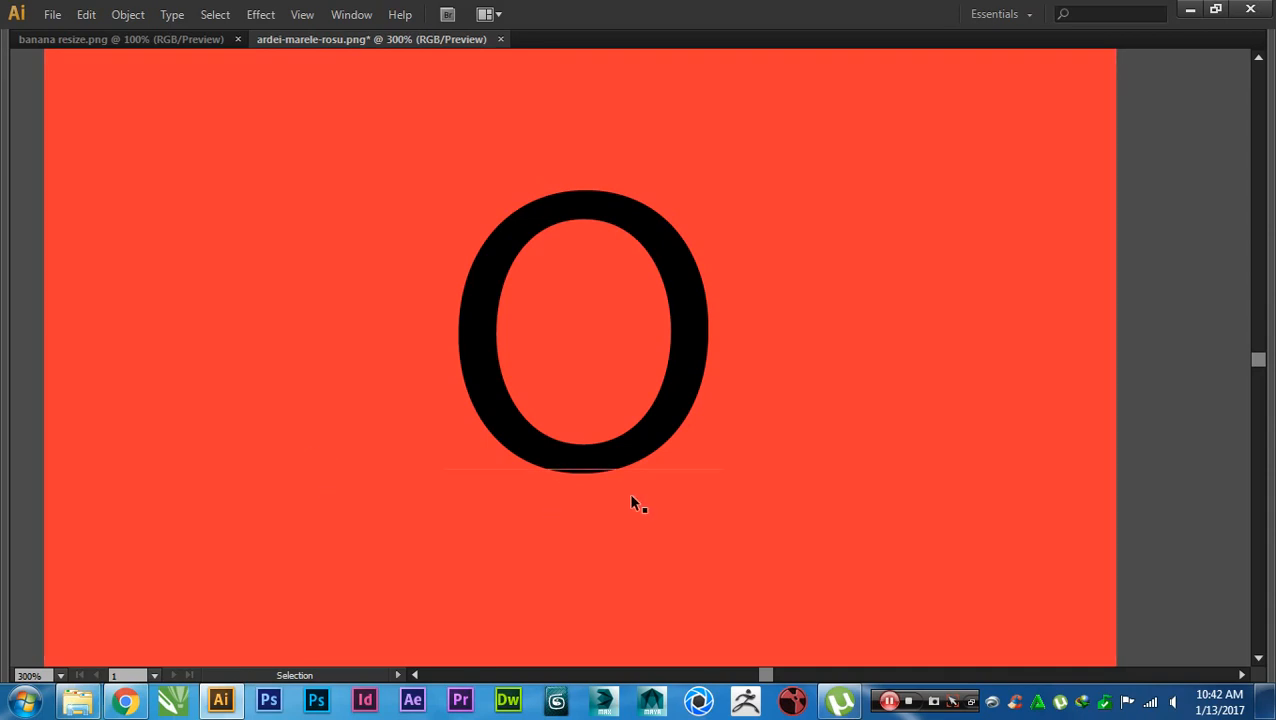
key("Tab")
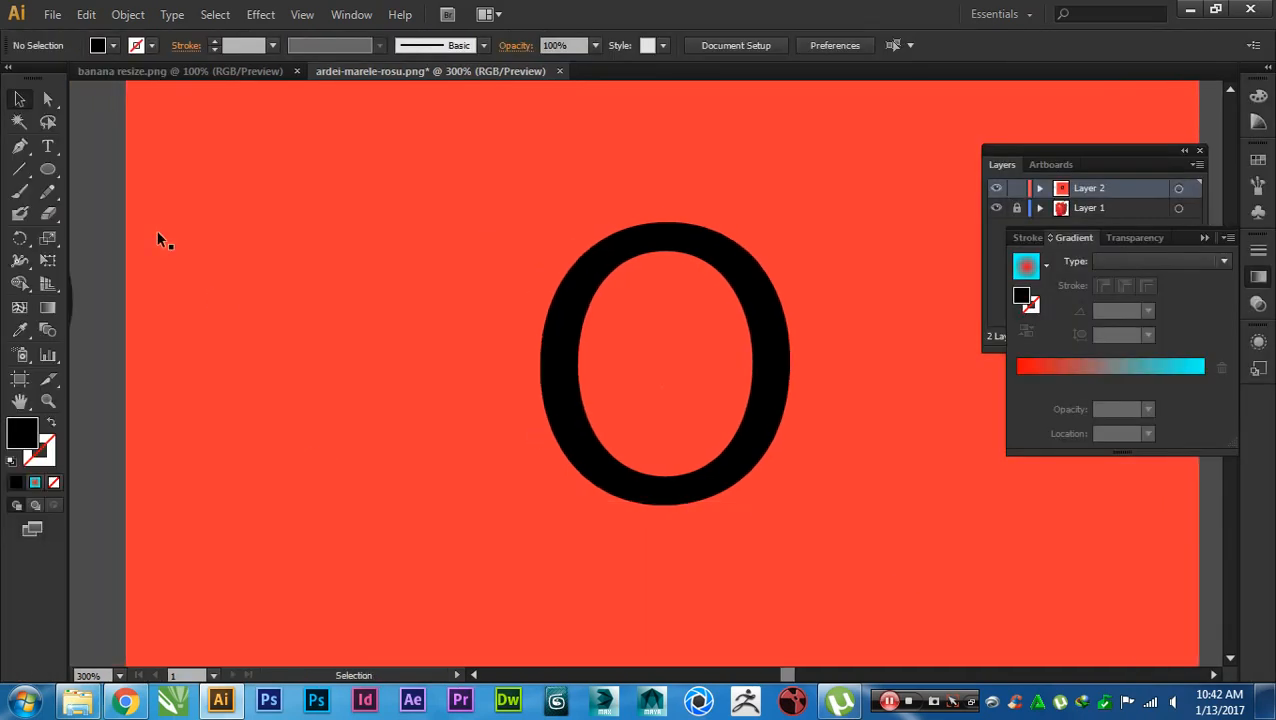
left_click(47, 169)
left_click_drag(431, 485, 922, 529)
key("v")
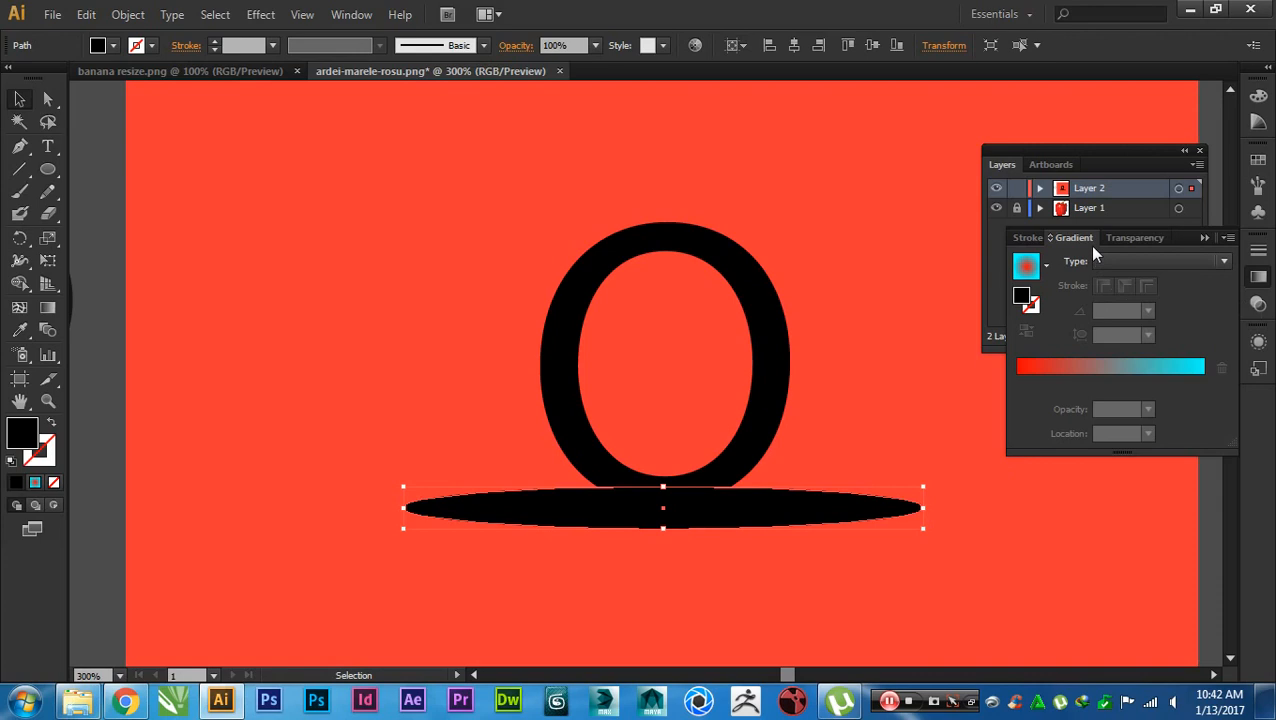
- Apply the red-to-cyan radial gradient to the flat ellipse
left_click(1046, 266)
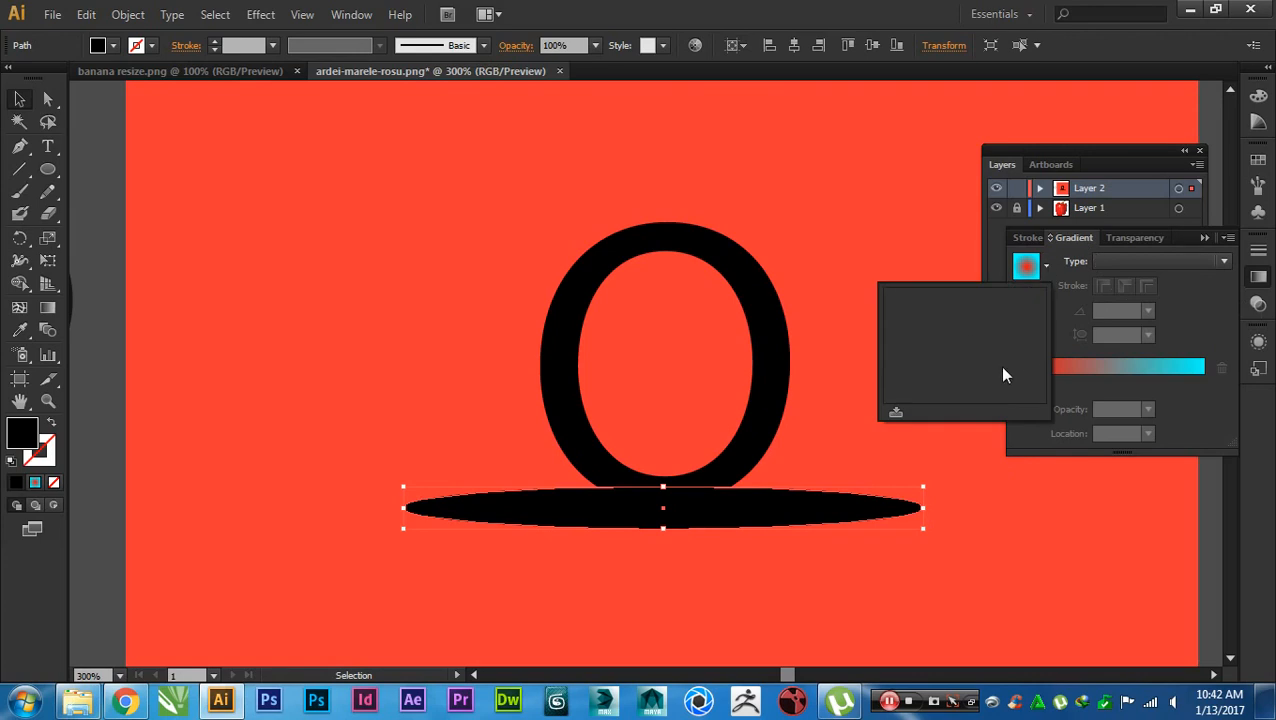
left_click(1179, 346)
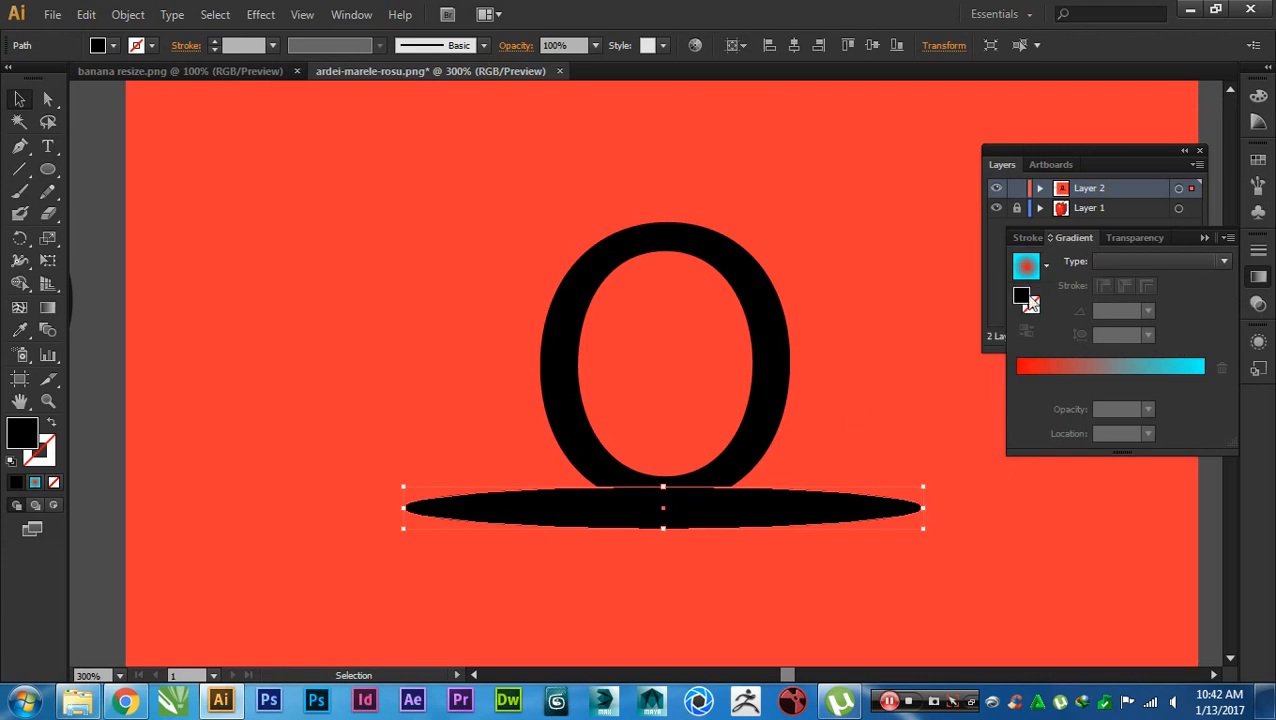
left_click(1036, 267)
left_click(1046, 266)
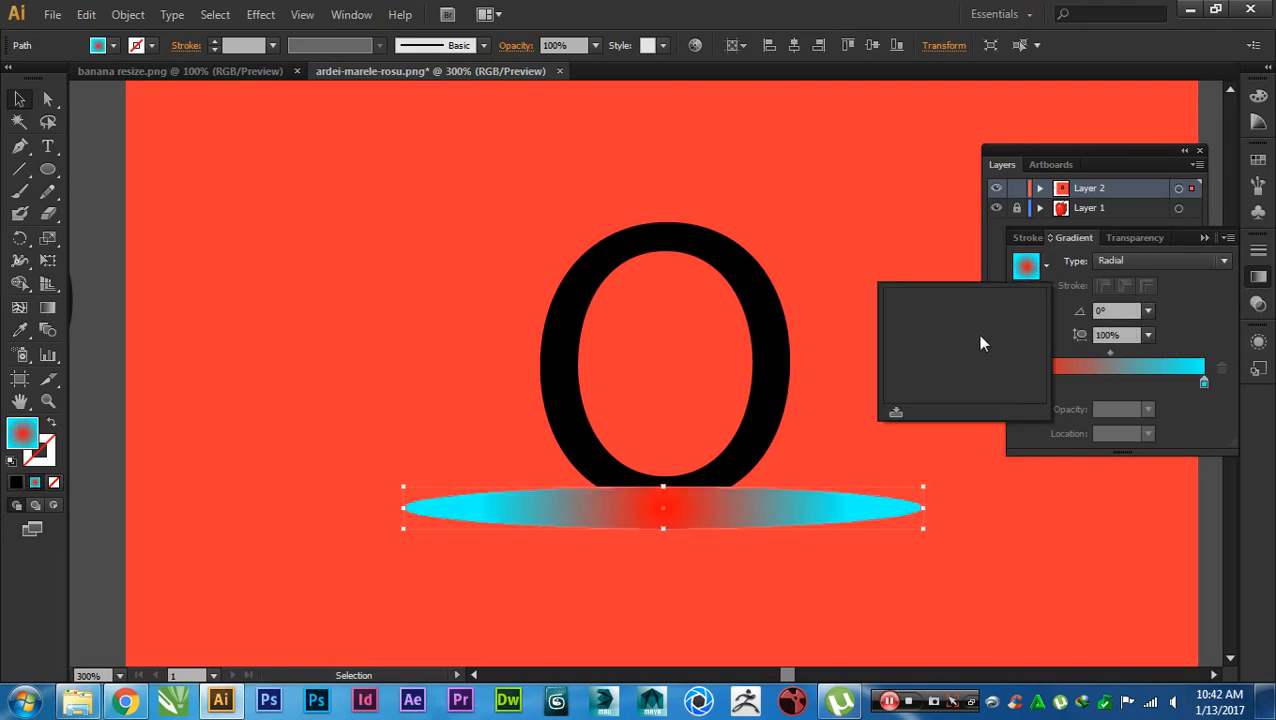
left_click(1196, 320)
- Change the gradient's red centre stop to white, ffffff, by setting its RGB values to 255
left_click(1017, 384)
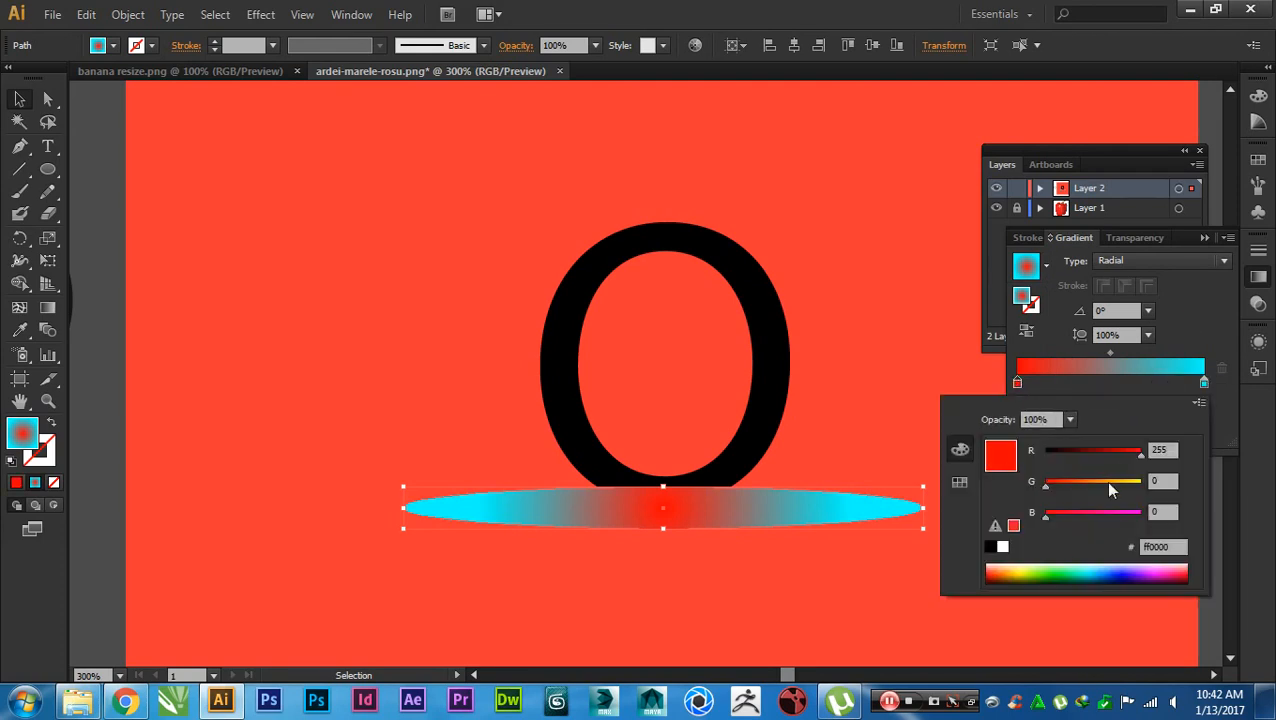
mouse_move(1140, 453)
left_mouse_down()
mouse_move(1082, 456)
mouse_move(1043, 478)
mouse_move(1150, 453)
left_mouse_up()
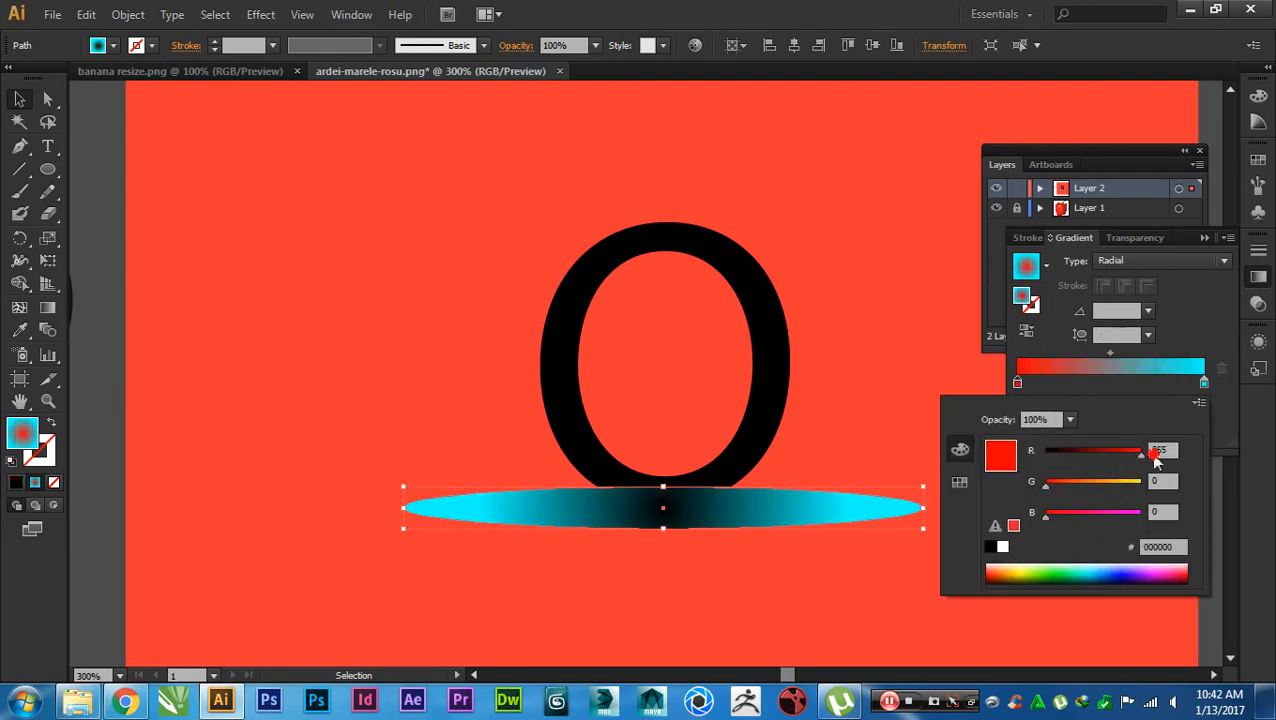
left_click_drag(1045, 482, 1150, 483)
left_click_drag(1045, 513, 1161, 521)
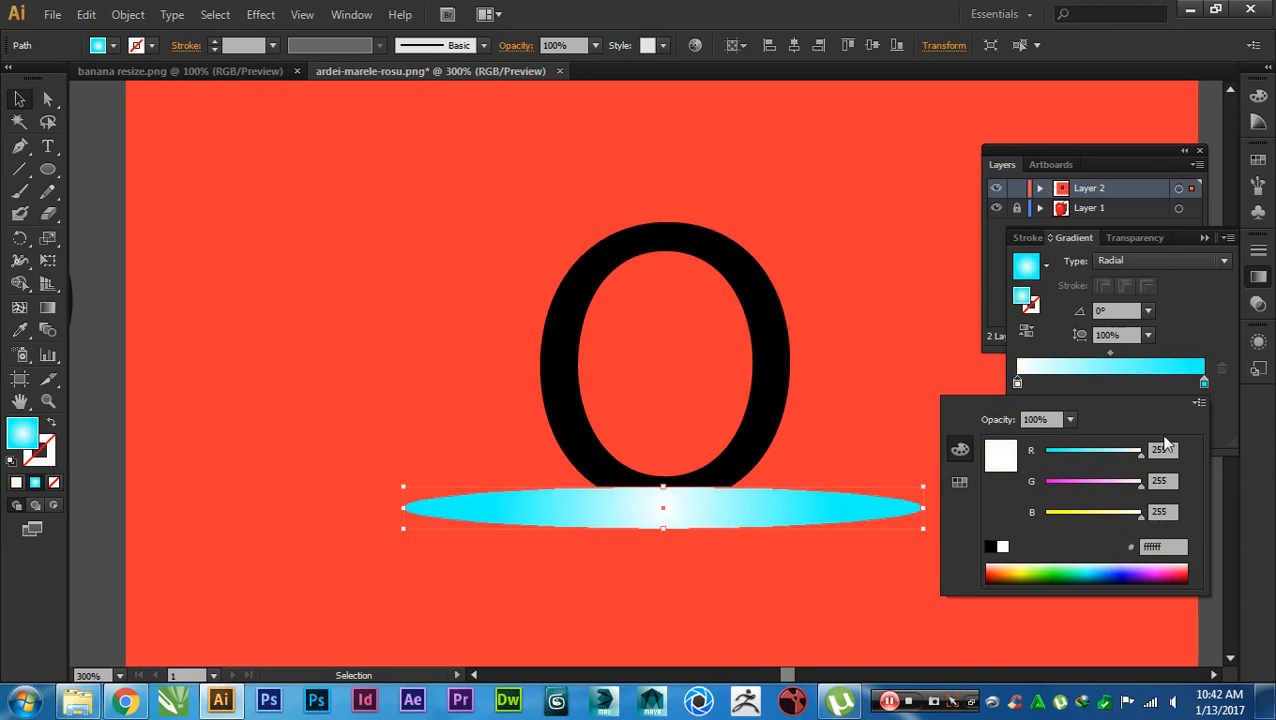
- Change the gradient's cyan outer stop to black, 000000
left_click(1201, 383)
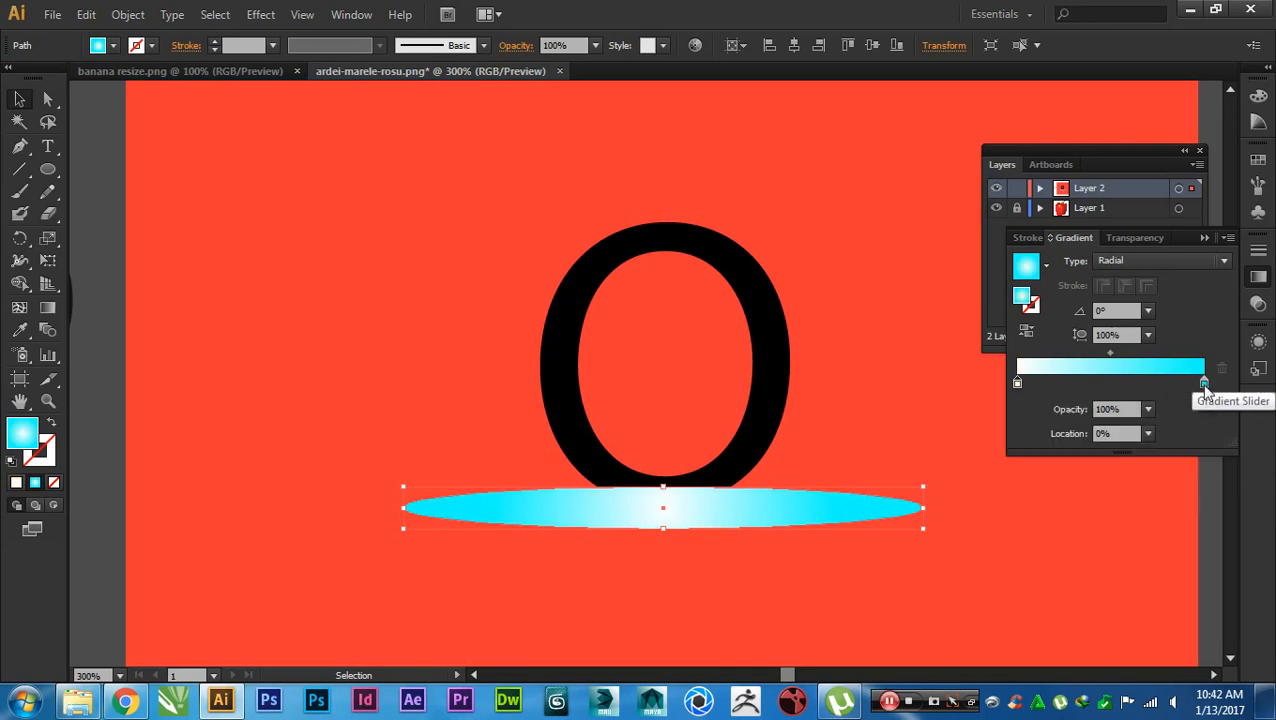
double_click(1201, 384)
left_click_drag(1056, 482, 1045, 513)
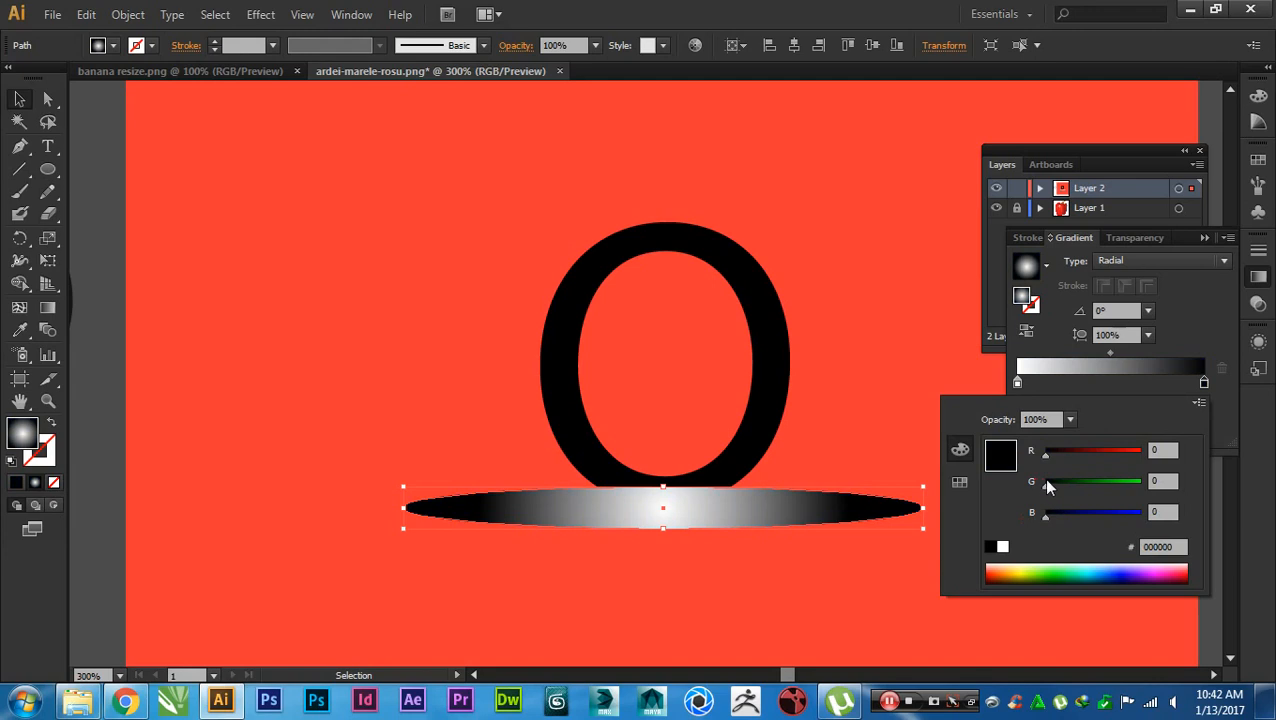
left_click(1178, 342)
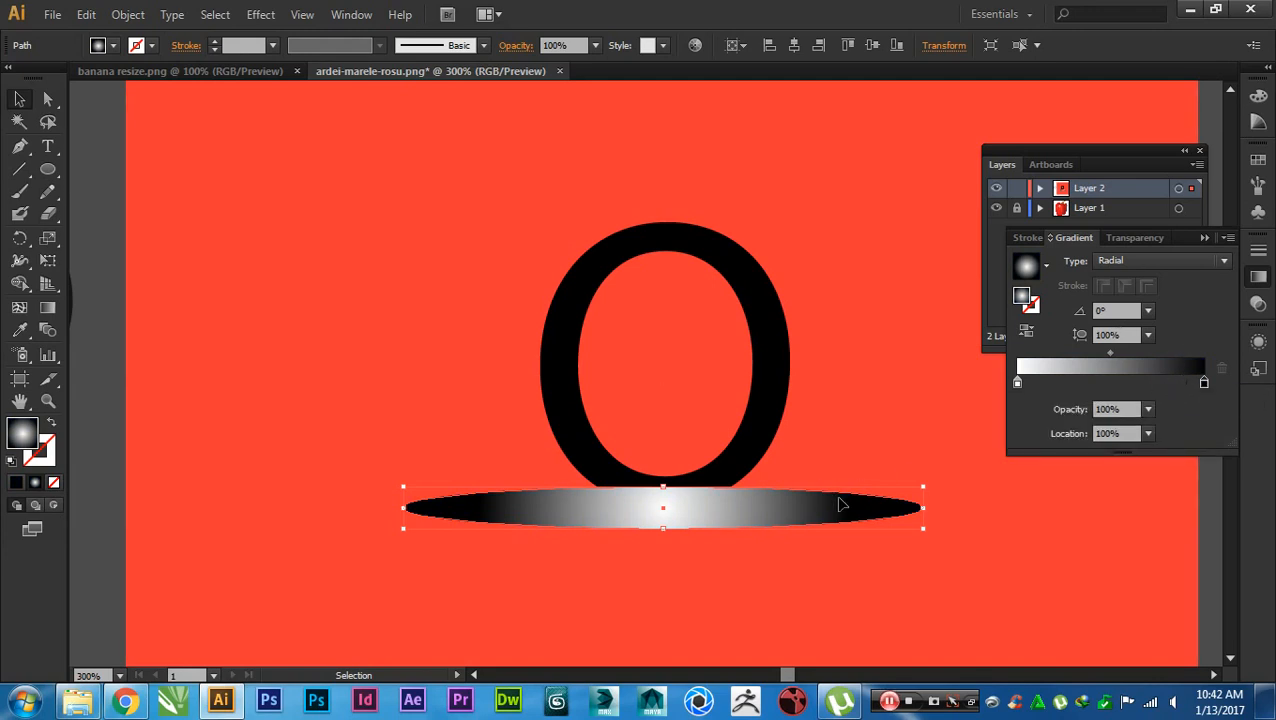
- Reverse the ellipse's gradient so black is at the centre and white at the edge
key("ctrl+plus")
key("ctrl+plus")
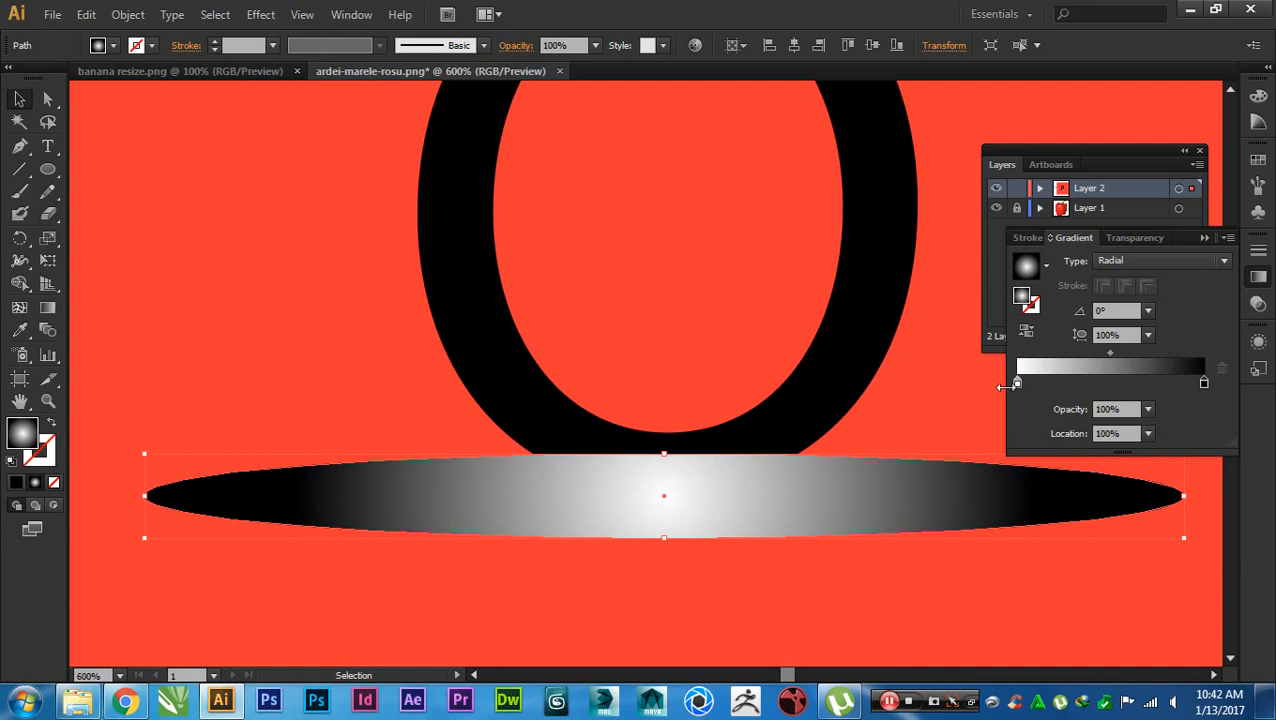
left_click(1027, 332)
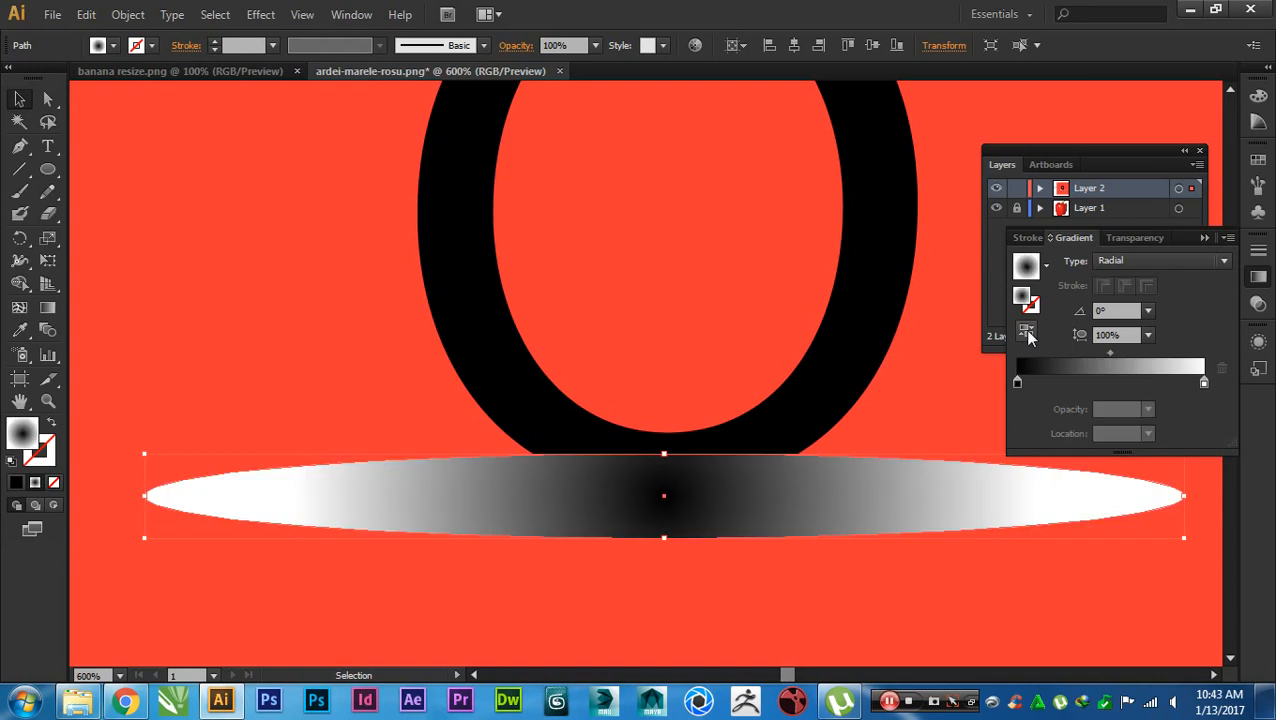
left_click(640, 597)
left_click(237, 595)
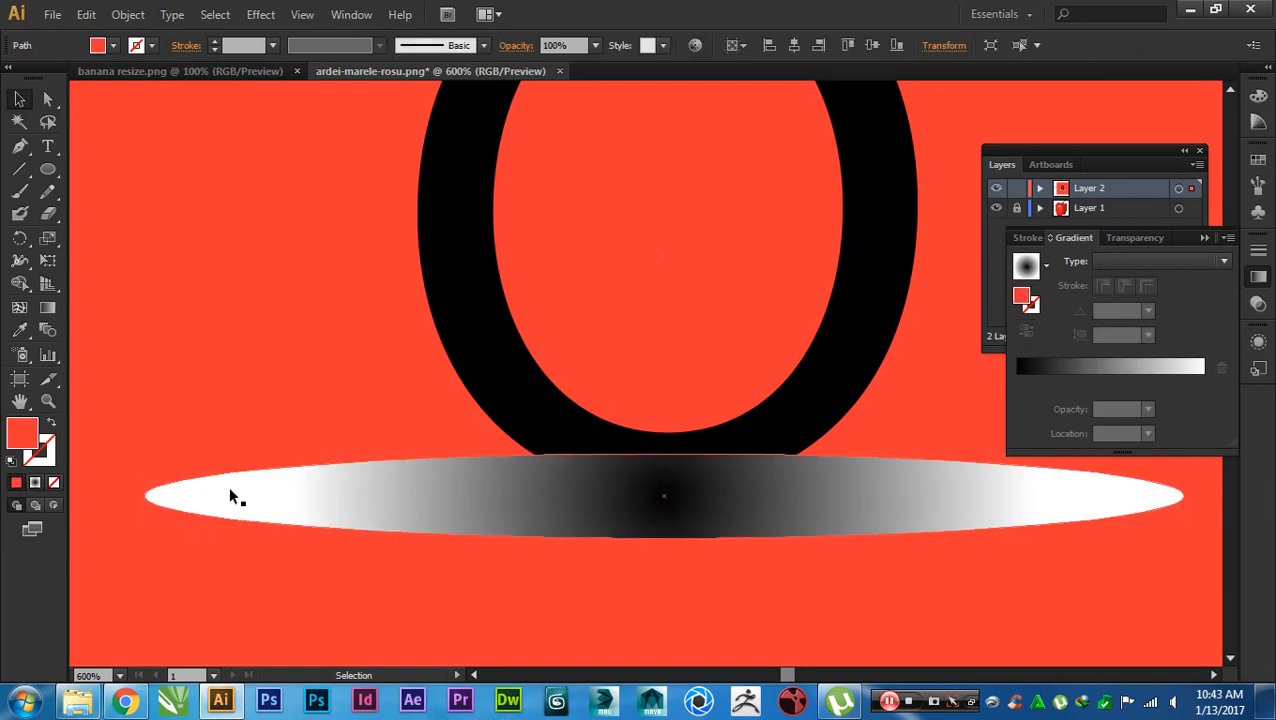
- Flatten the radial gradient to a 7.6% aspect ratio and stretch it almost to the ellipse's end
left_click(272, 519)
key("g")
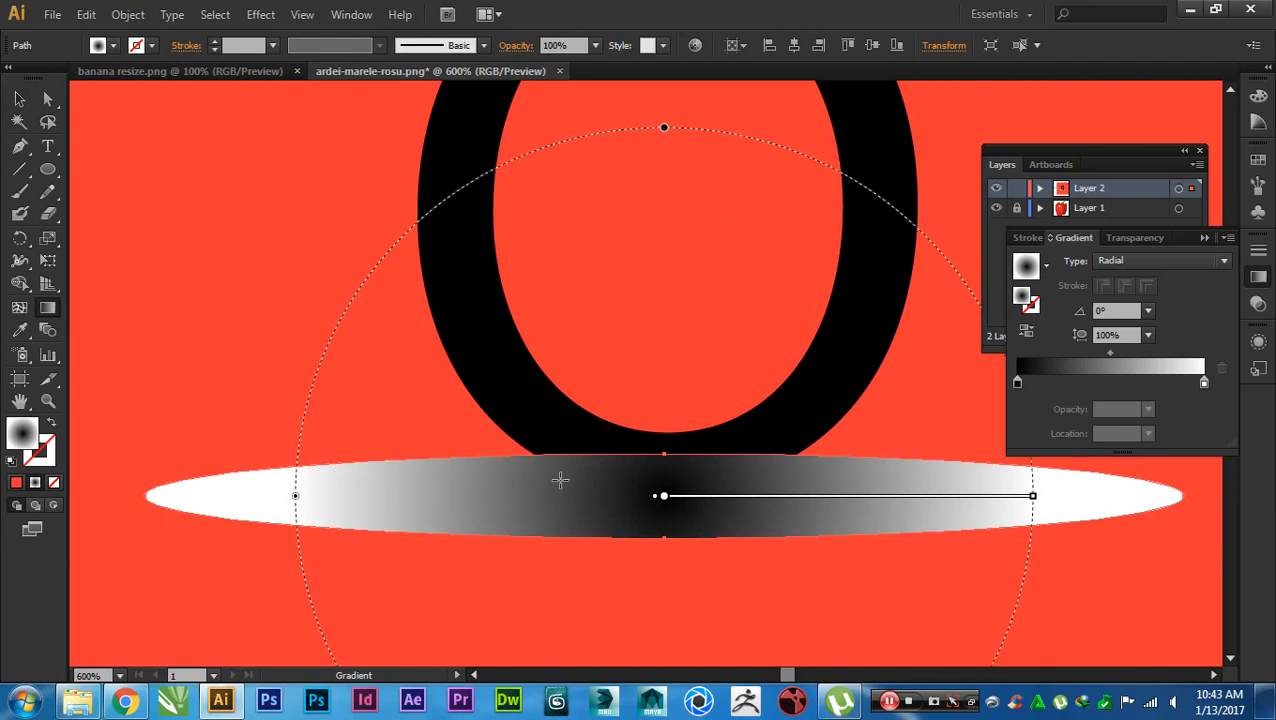
left_click_drag(664, 131, 664, 462)
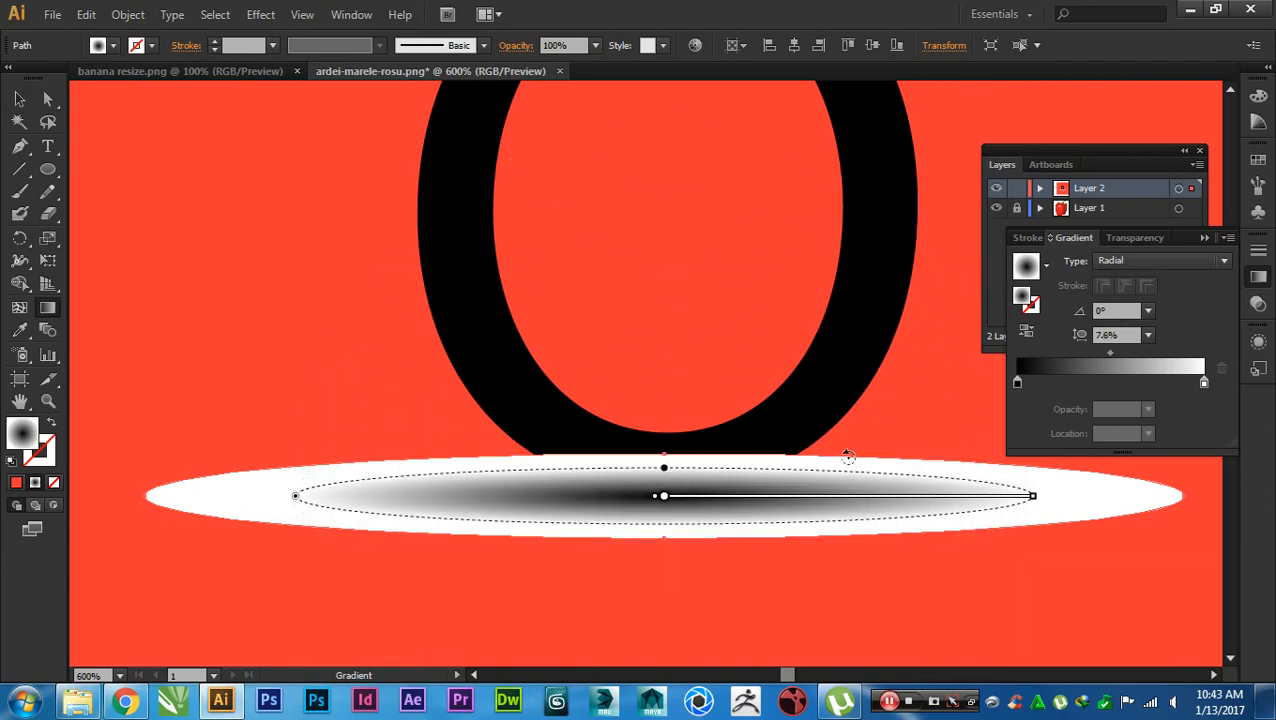
left_click_drag(1036, 497, 1148, 504)
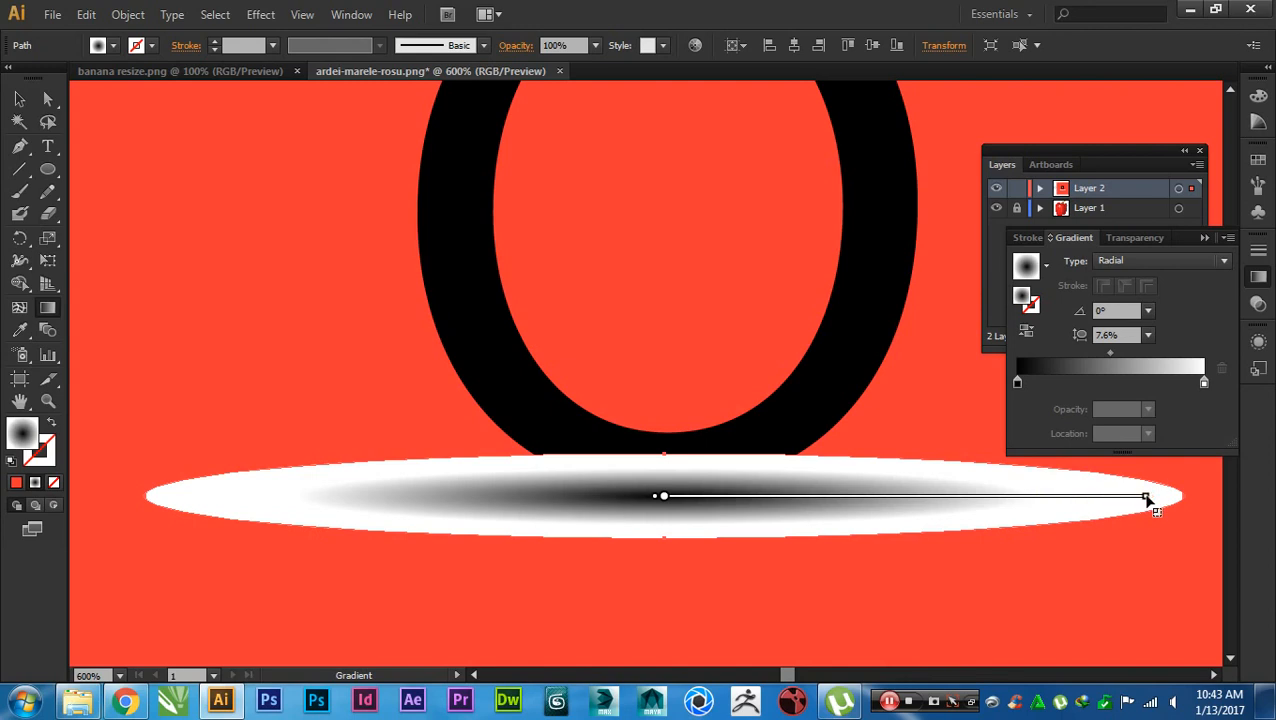
key("v")
left_click(229, 594)
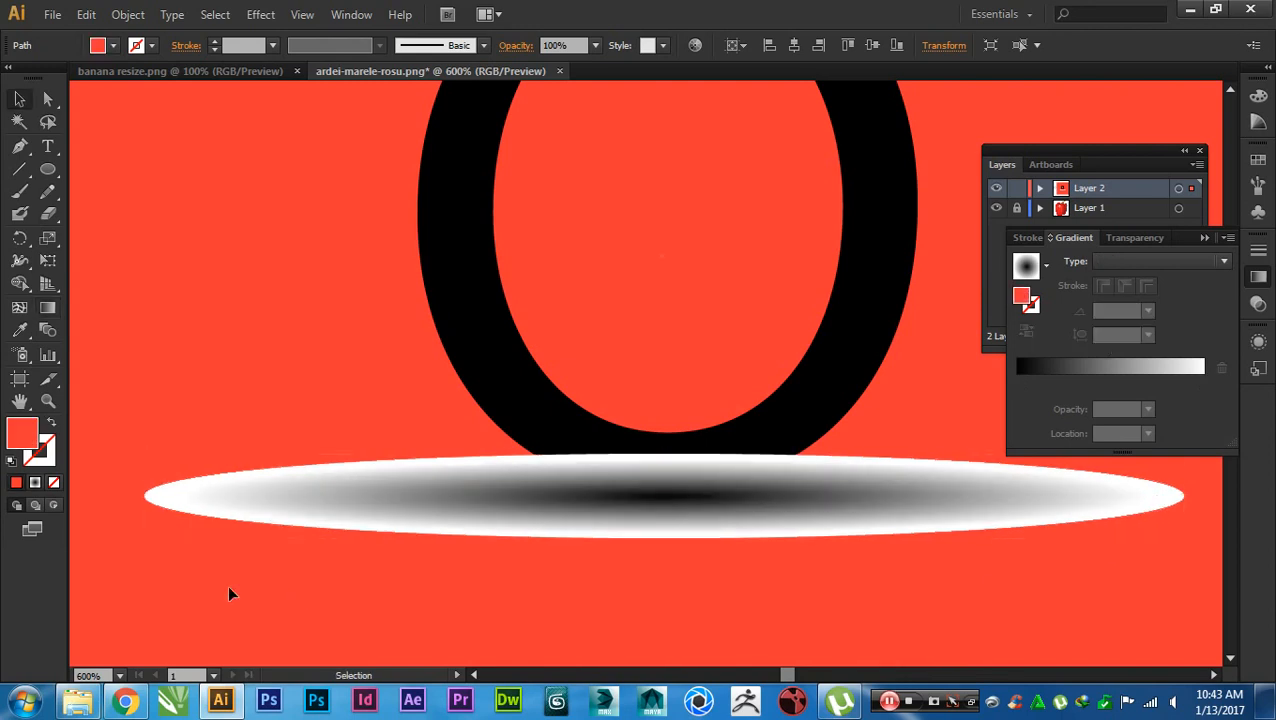
- Set the opacity of the ellipse gradient's white outer stop to 0%
scroll(233, 588, "down", 1)
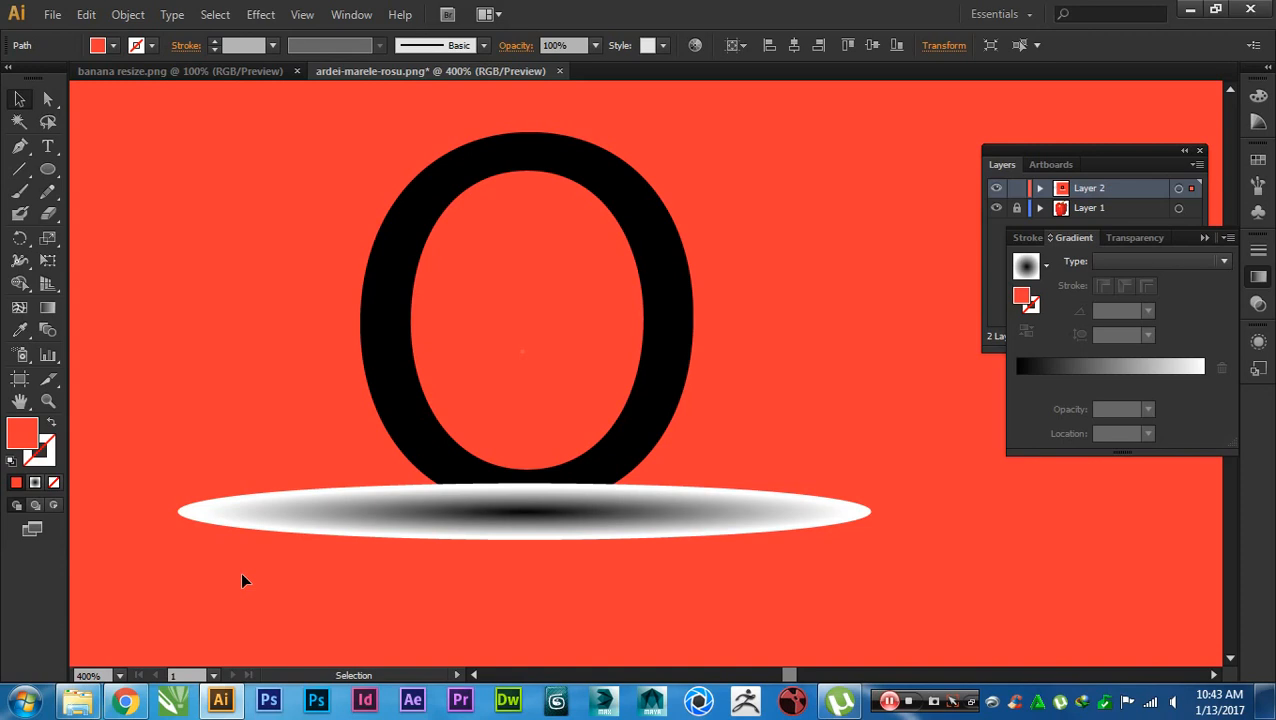
scroll(270, 578, "up", 1)
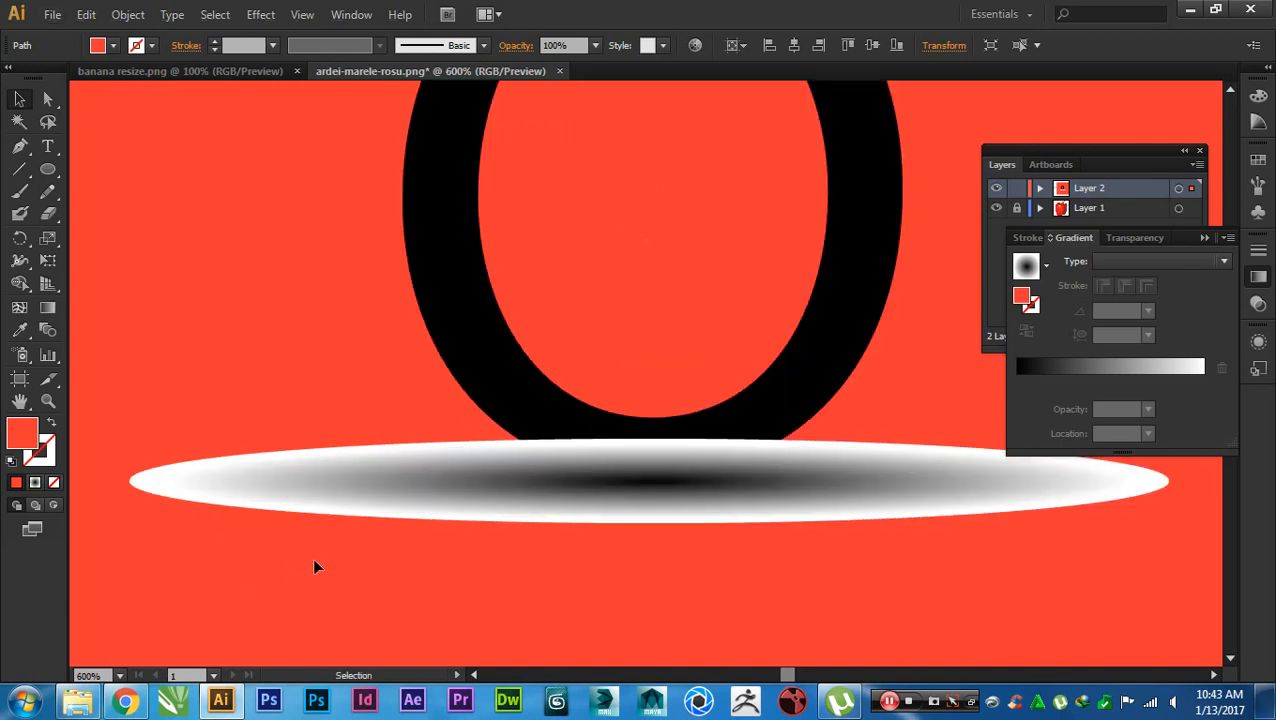
left_click(363, 479)
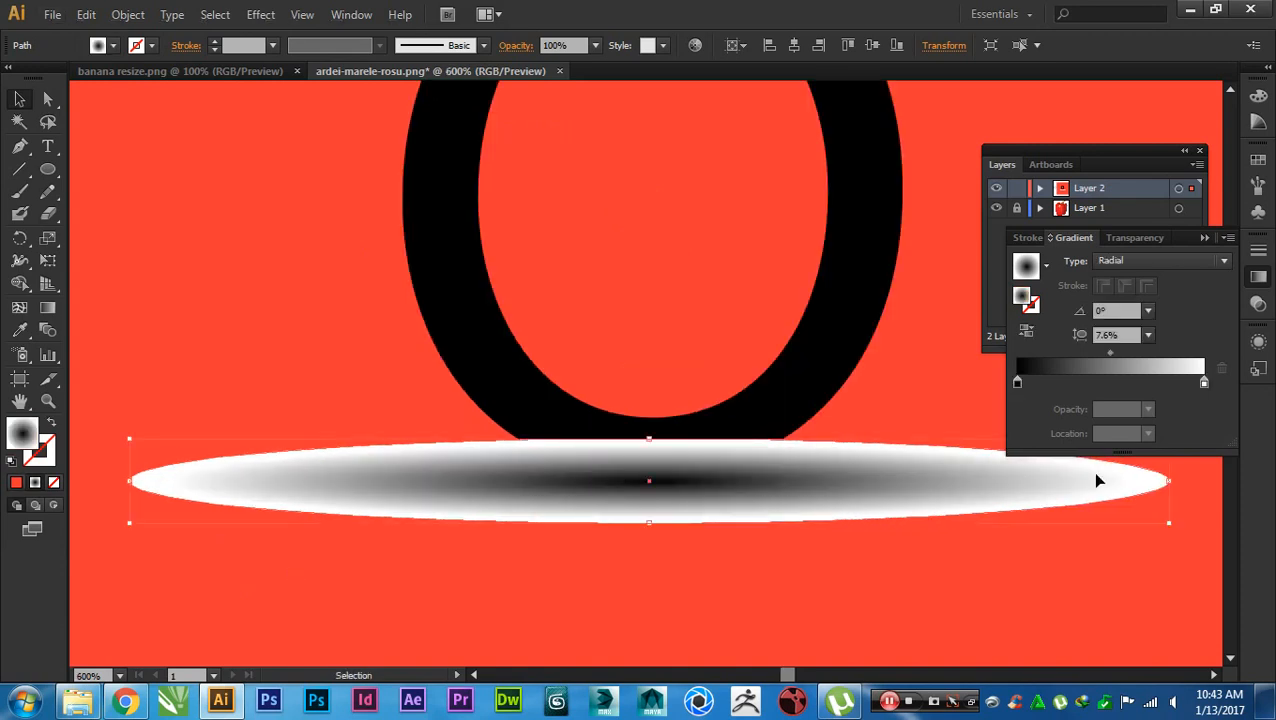
left_click(1205, 384)
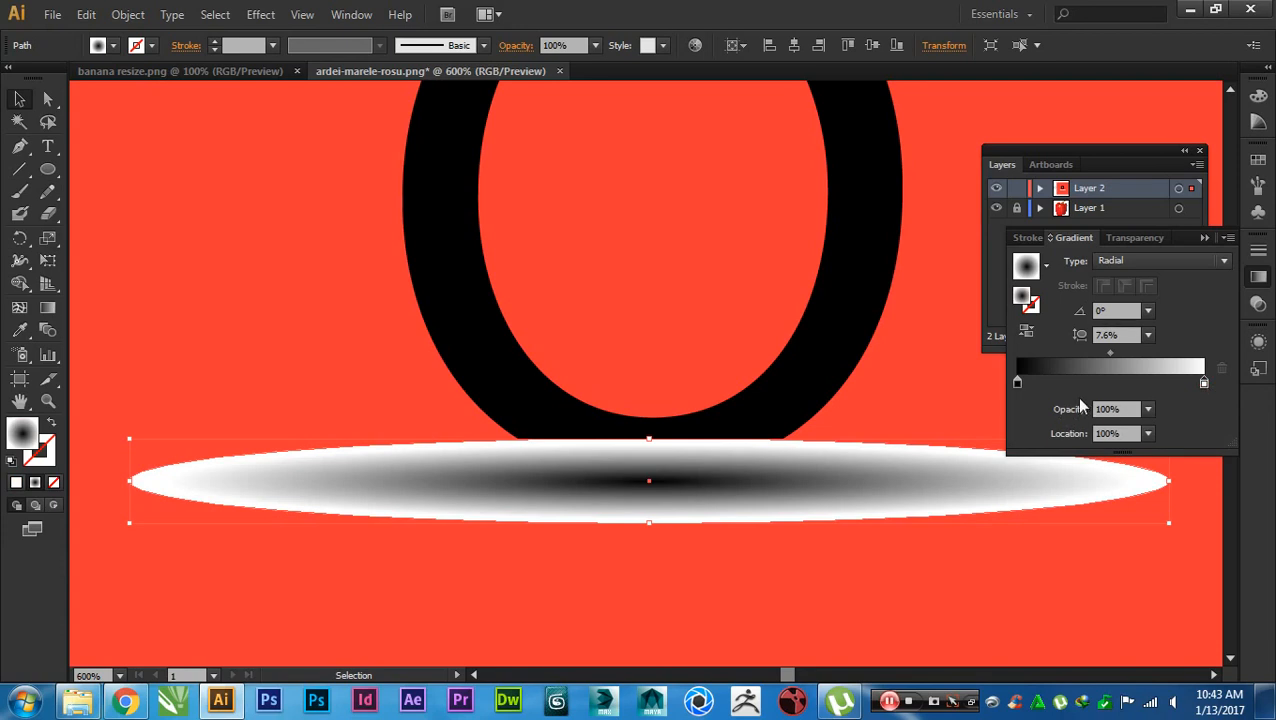
left_click(1148, 409)
left_click(1152, 424)
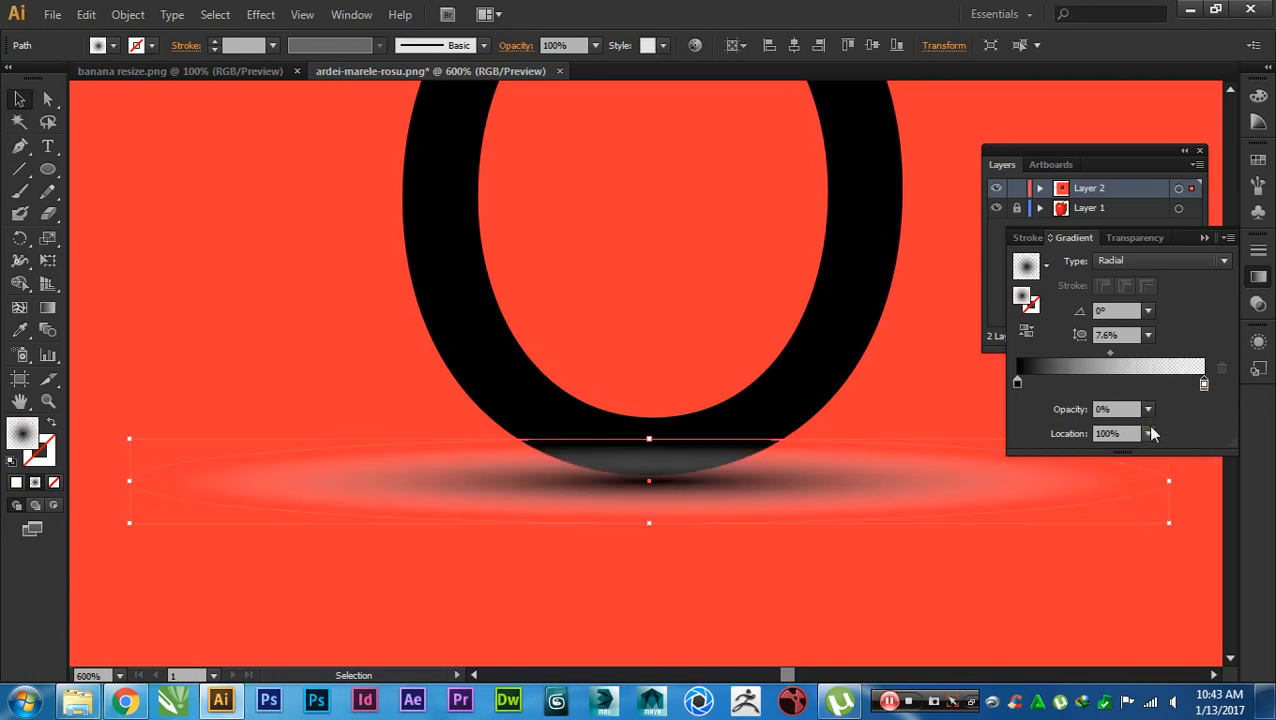
- Set the blending mode of the gradient ellipse under the letter O to Multiply
left_click(1066, 644)
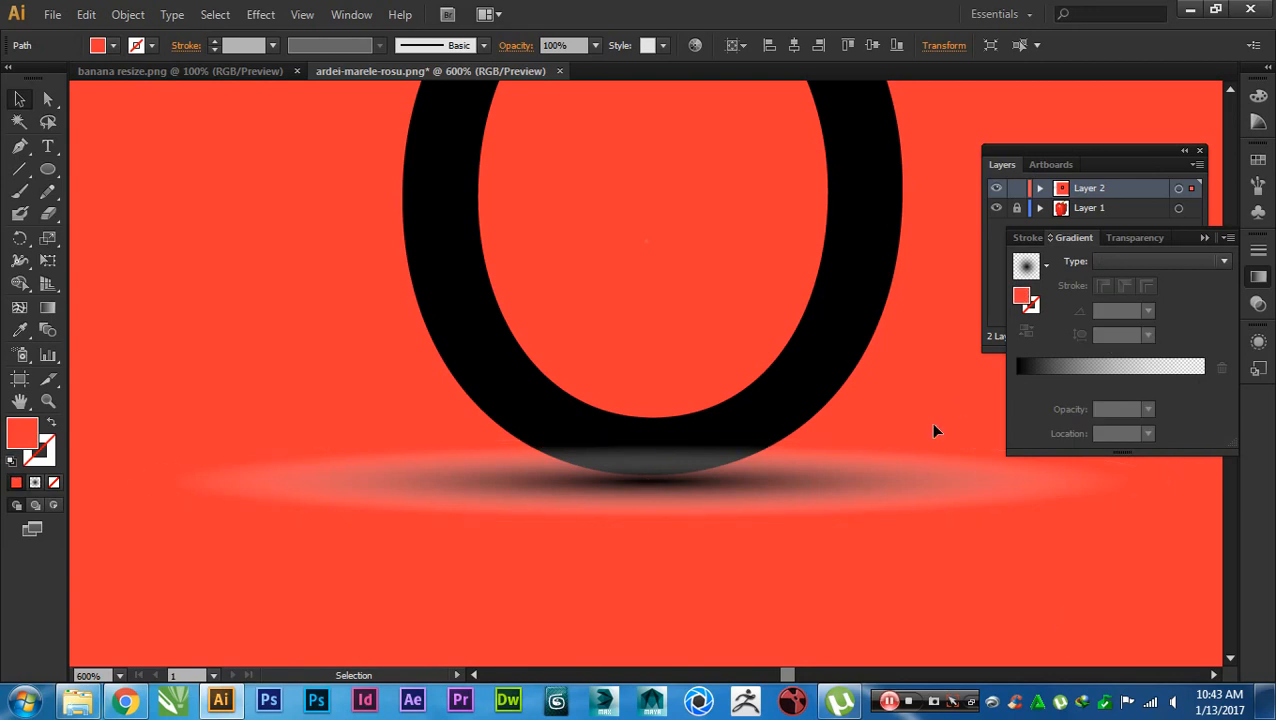
left_click(888, 488)
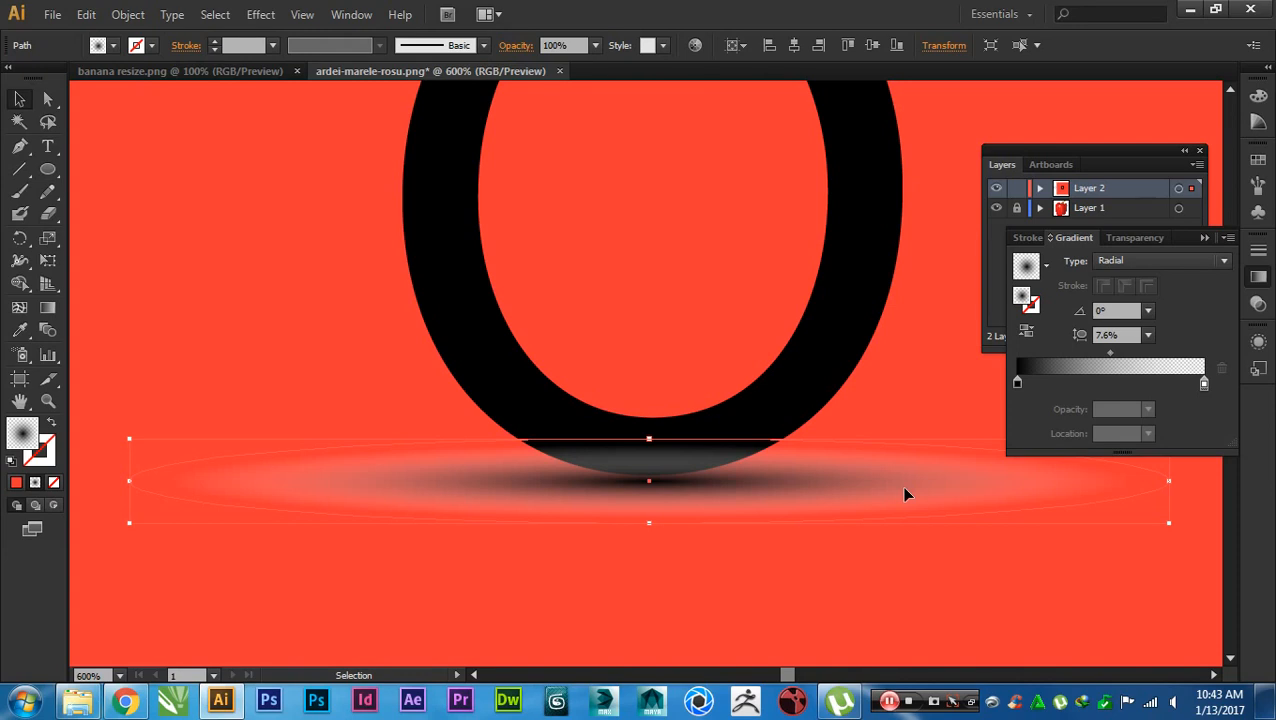
left_click(1132, 240)
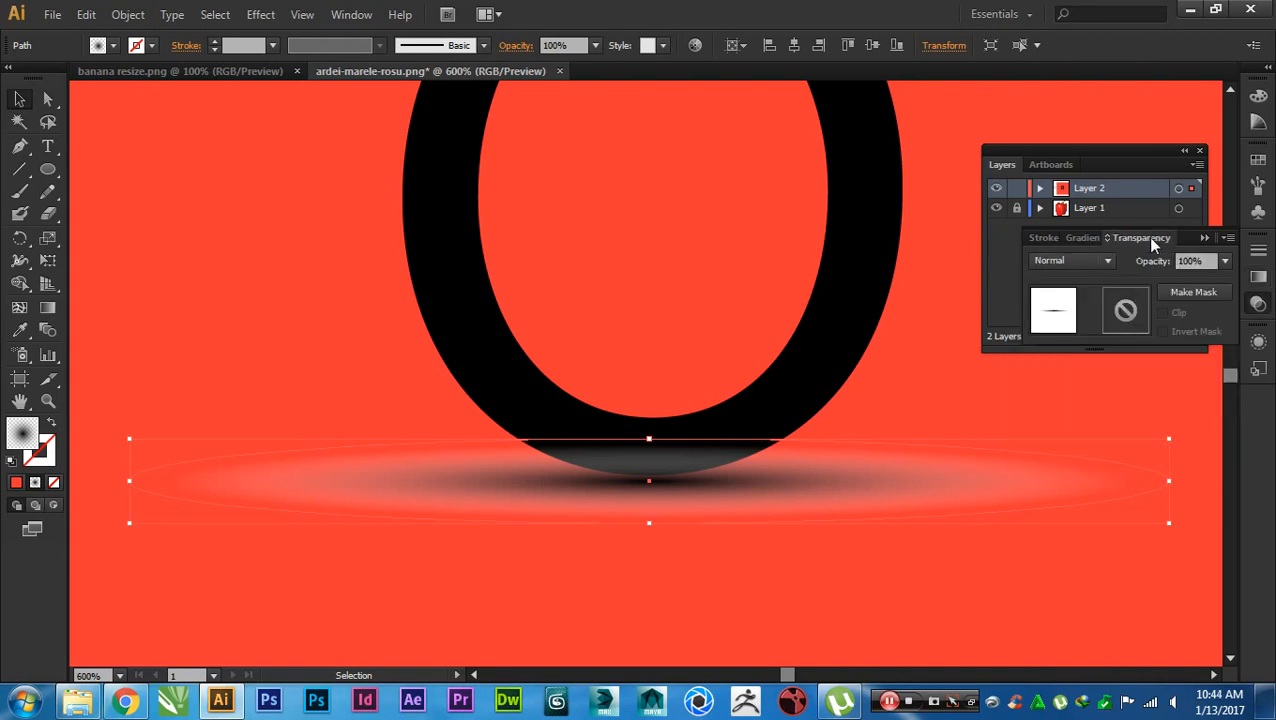
left_click(1066, 264)
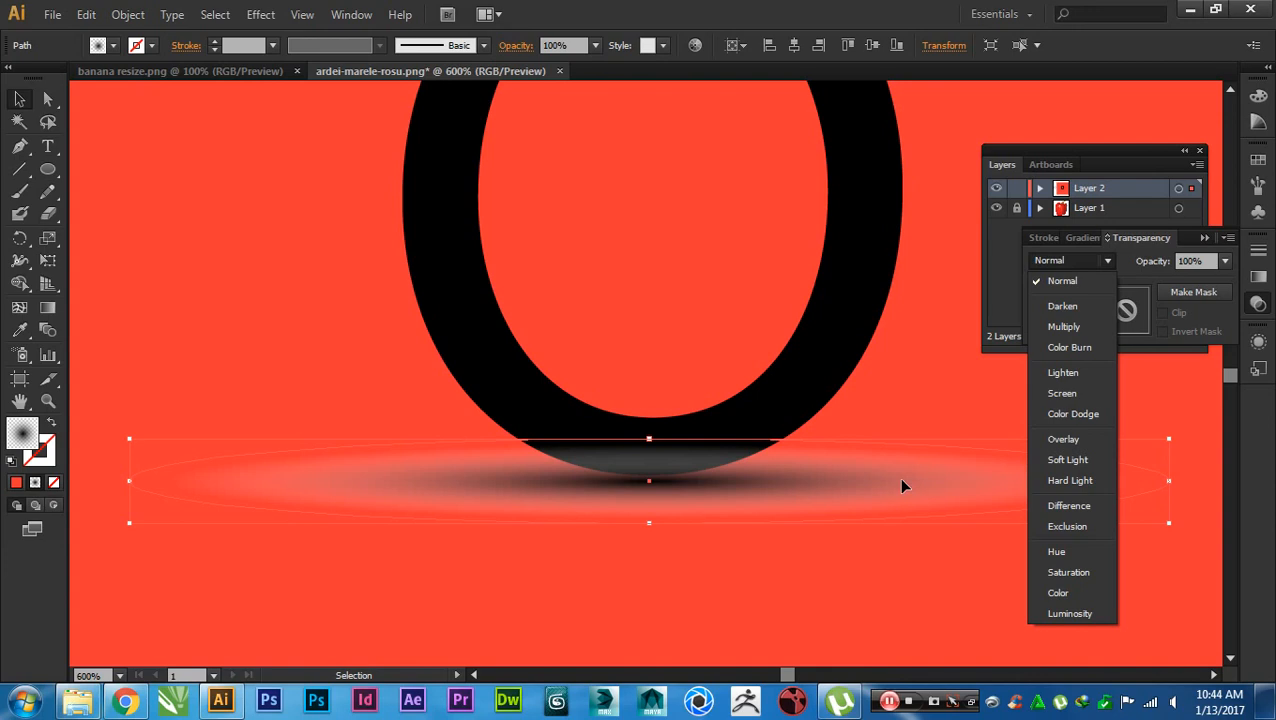
left_click(1088, 331)
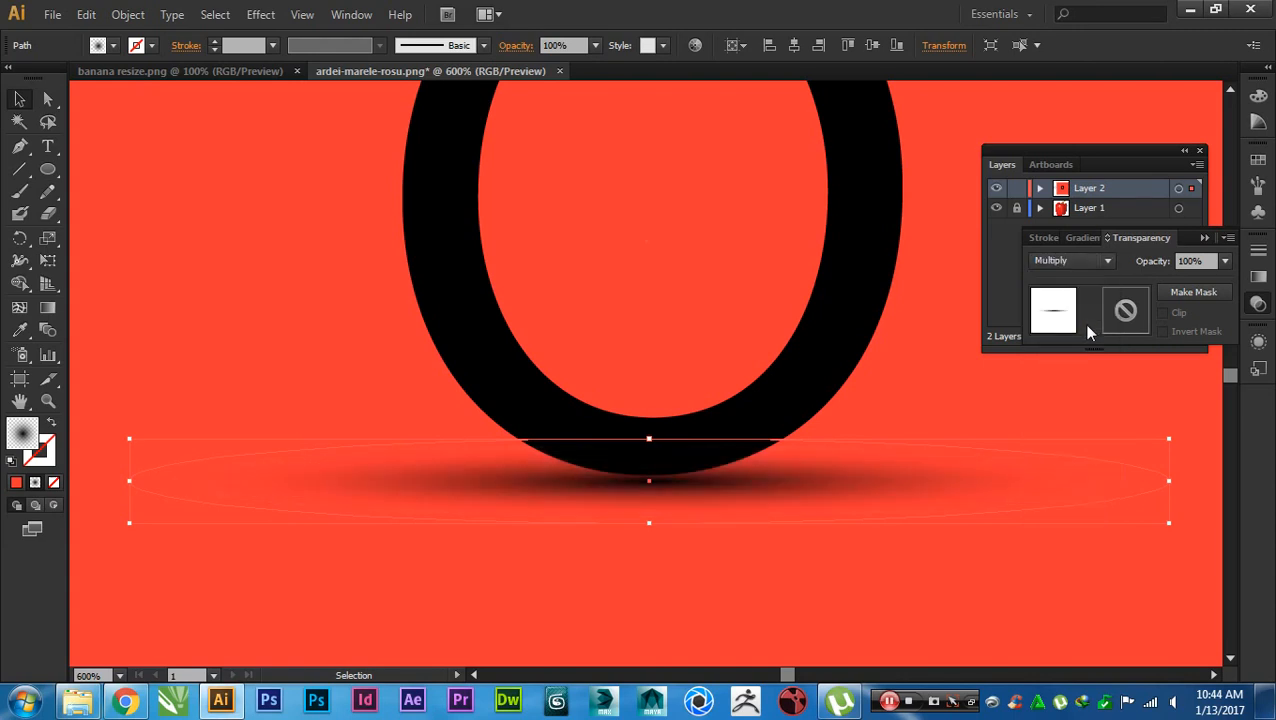
left_click(1060, 585)
- Nudge the shadow ellipse up slightly so its dark centre meets the base of the letter O
scroll(926, 553, "down", 1)
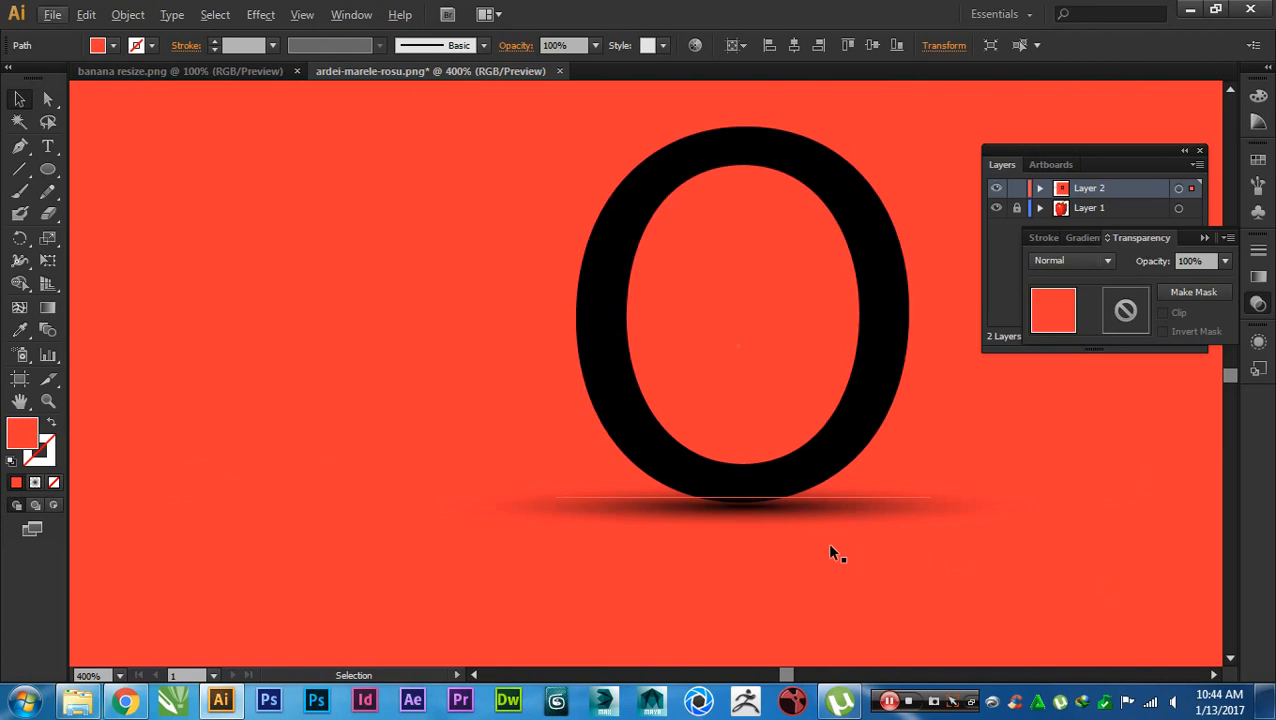
scroll(735, 540, "up", 2)
left_click(906, 501)
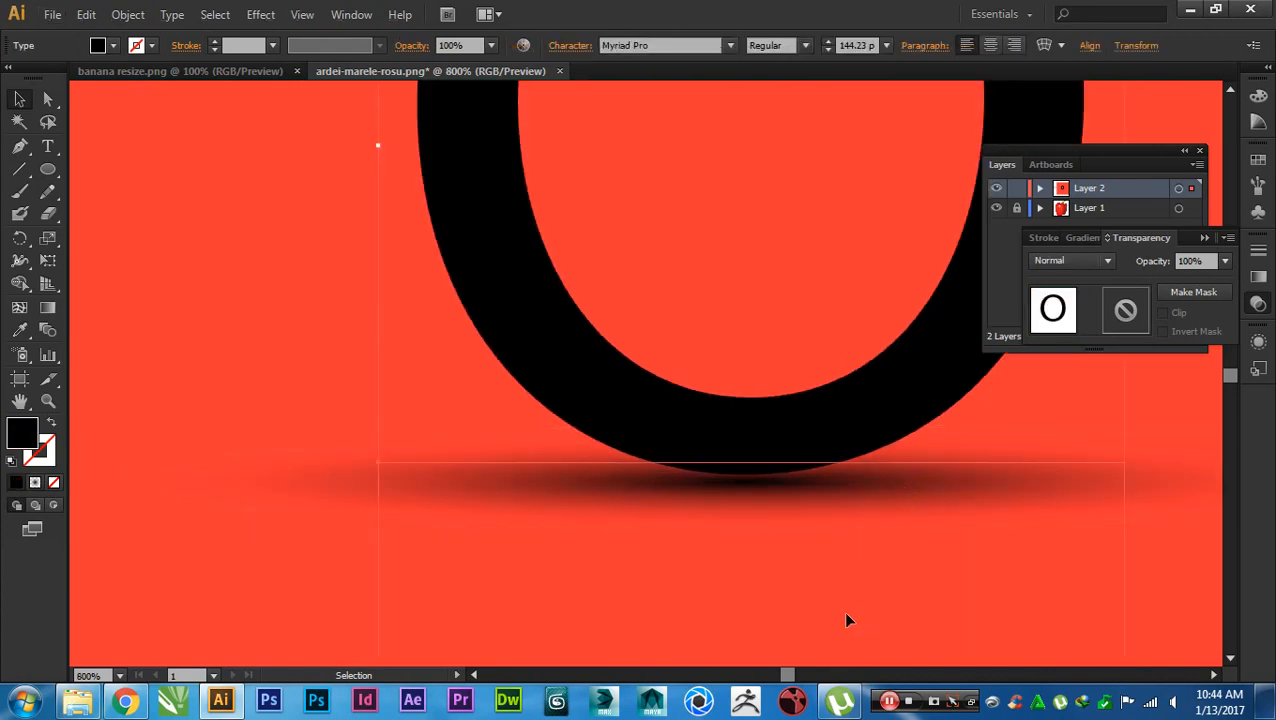
scroll(880, 595, "up", 2)
left_click(906, 416)
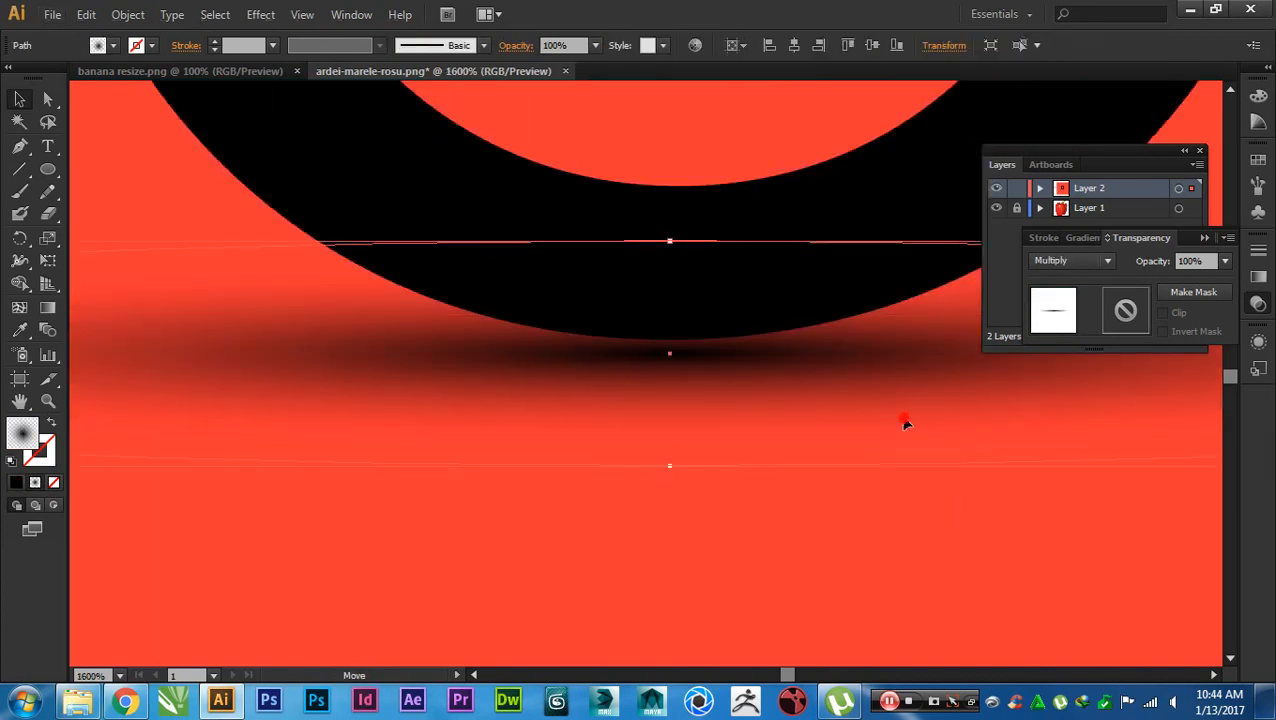
left_click_drag(906, 418, 904, 414)
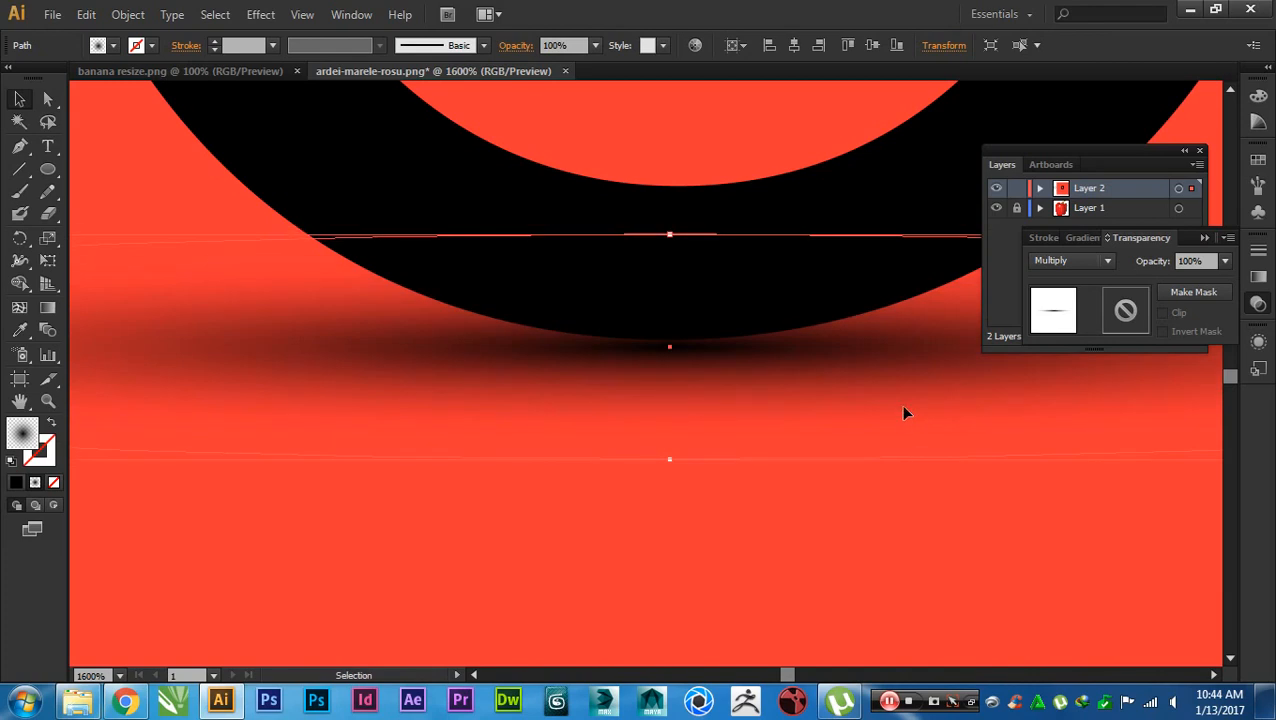
scroll(921, 475, "down", 4)
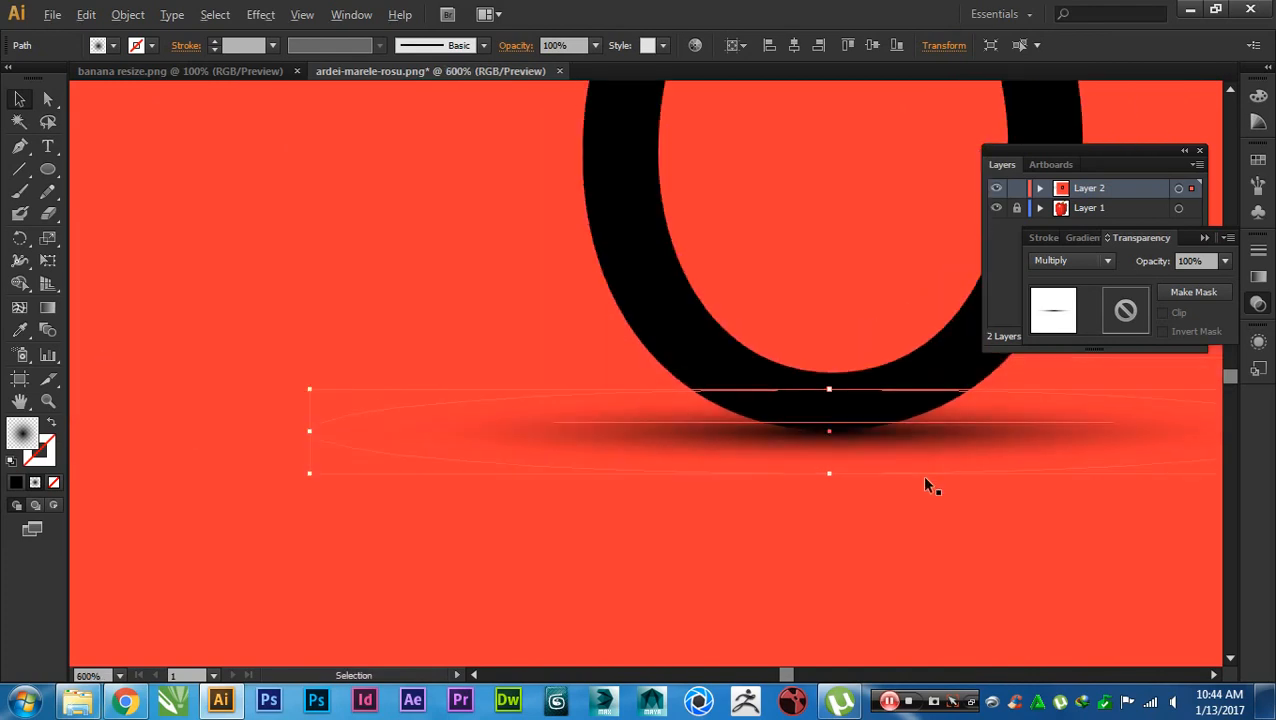
left_click_drag(1003, 479, 791, 491)
left_click(1066, 563)
scroll(1079, 557, "down", 1)
left_click_drag(1103, 540, 913, 543)
left_click(1185, 557)
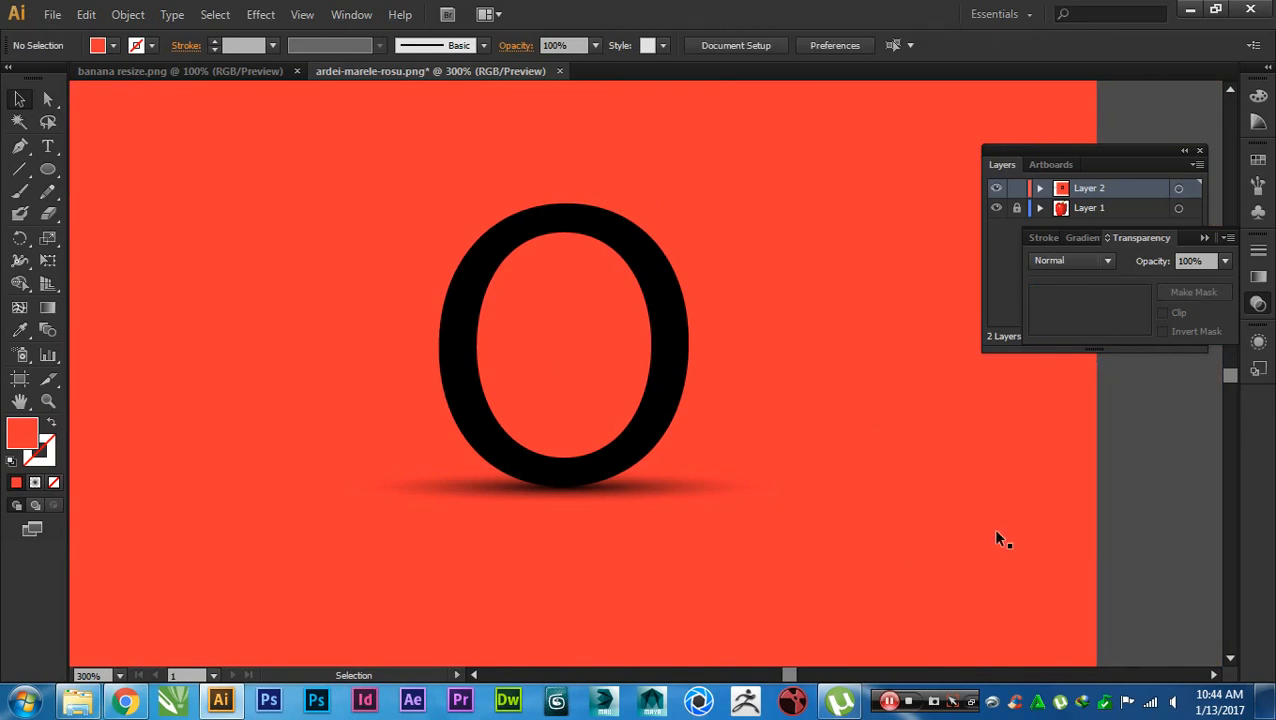
left_click_drag(783, 490, 738, 623)
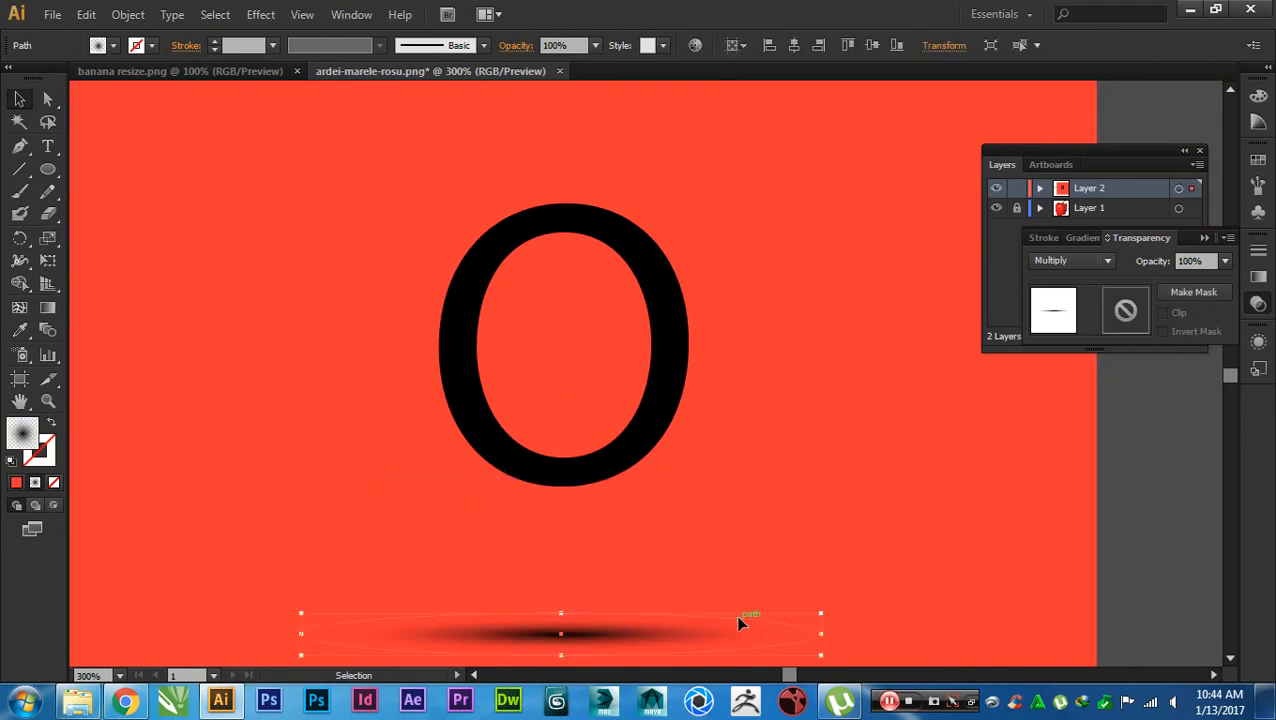
key("ctrl+z")
left_click(1131, 536)
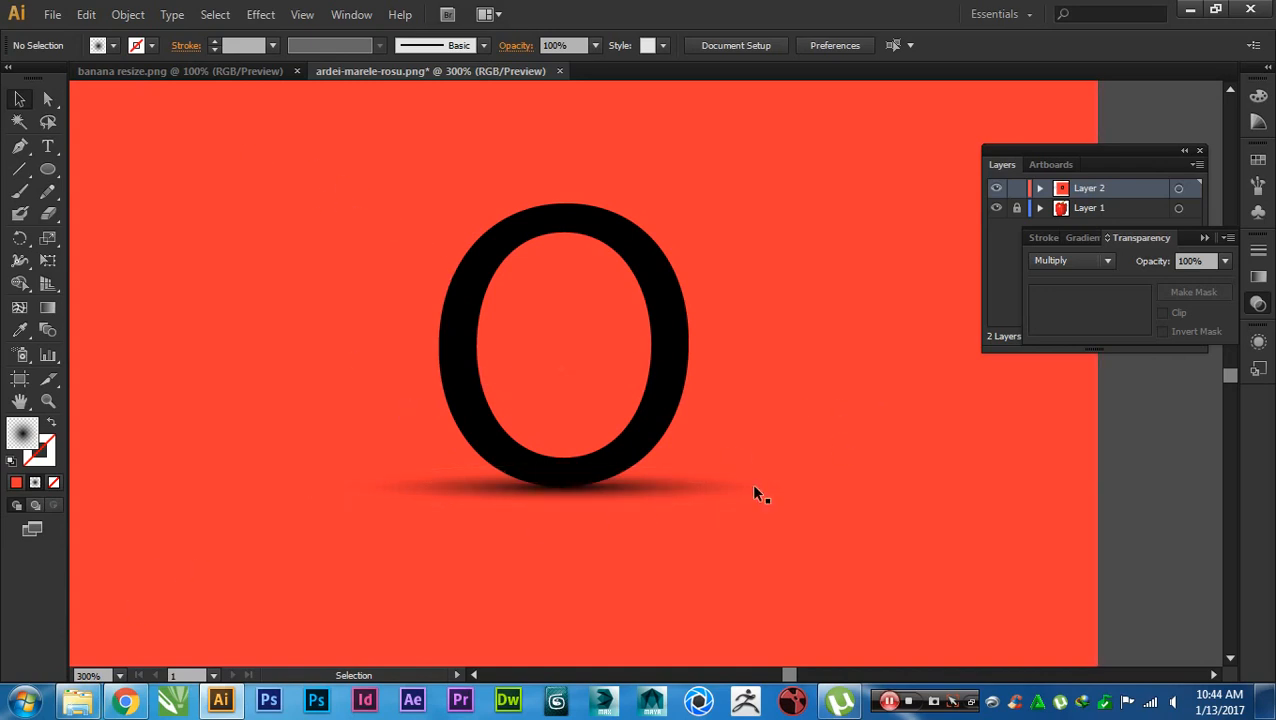
- Duplicate the letter O together with its shadow and place the copy to the right on the red square
key("space")
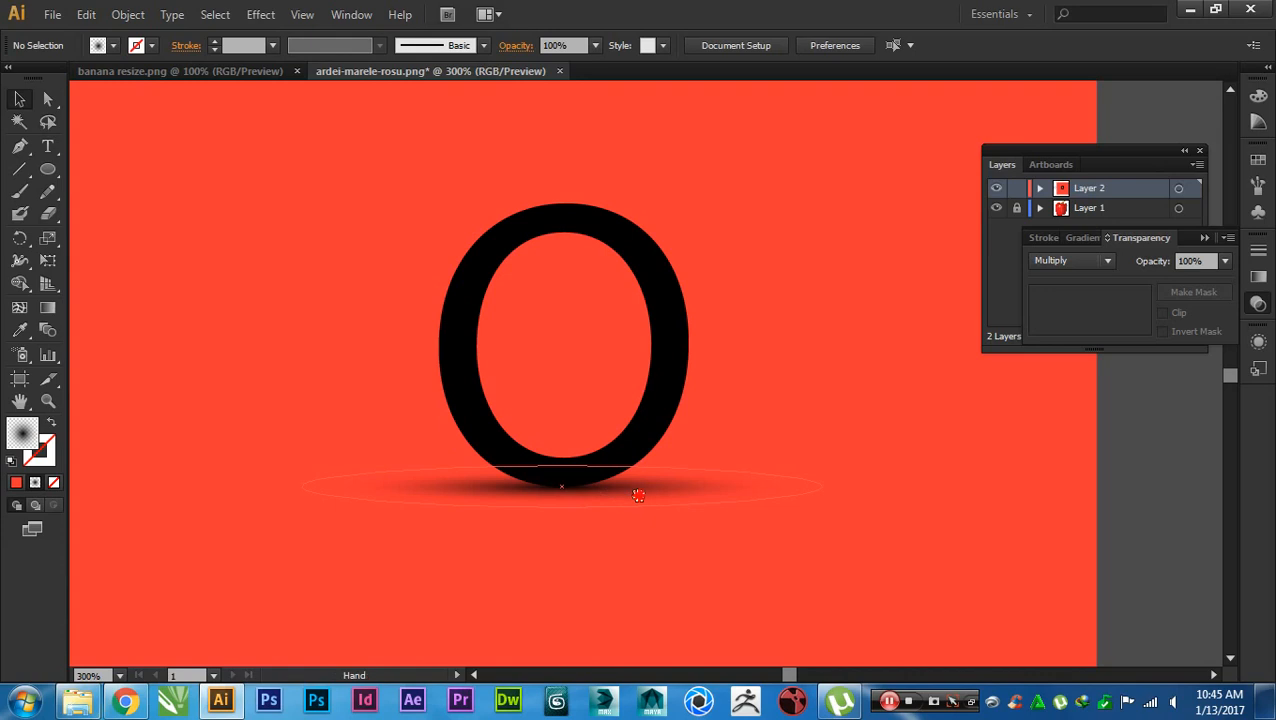
left_click_drag(631, 495, 775, 493)
left_click(681, 430)
left_click(671, 491, "shift")
key("space")
left_click_drag(885, 497, 755, 497)
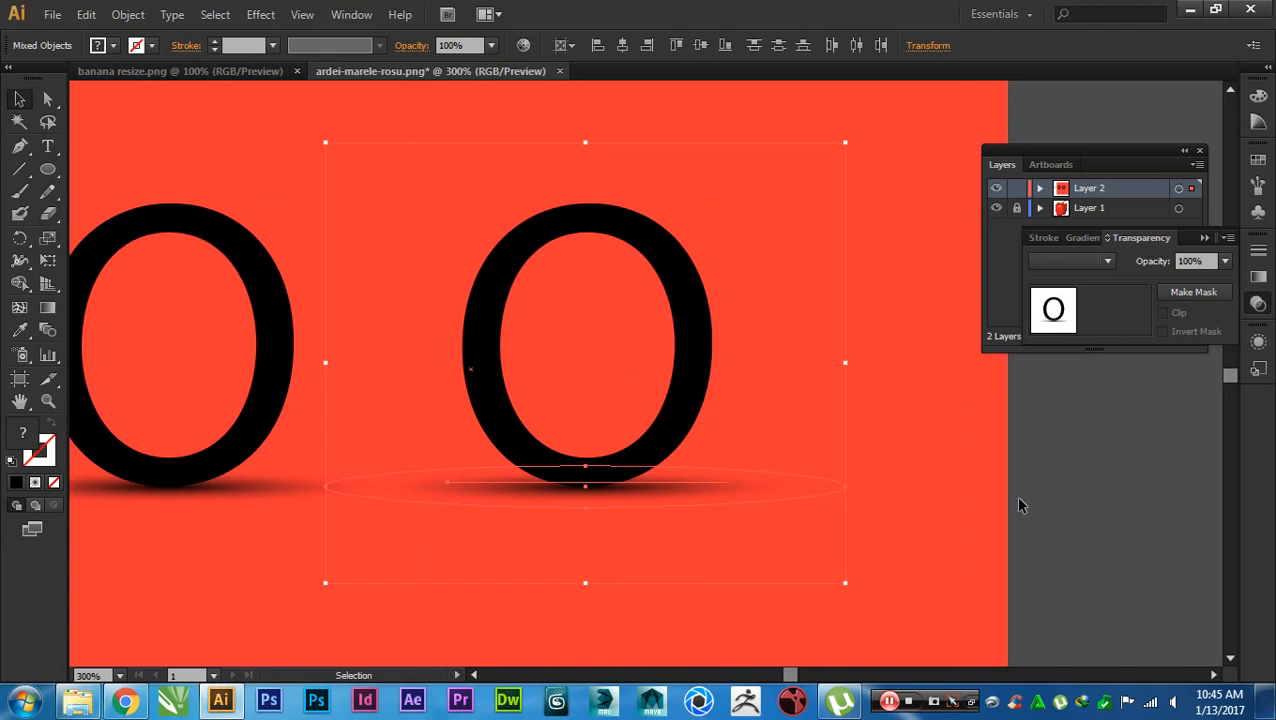
left_click(1017, 497)
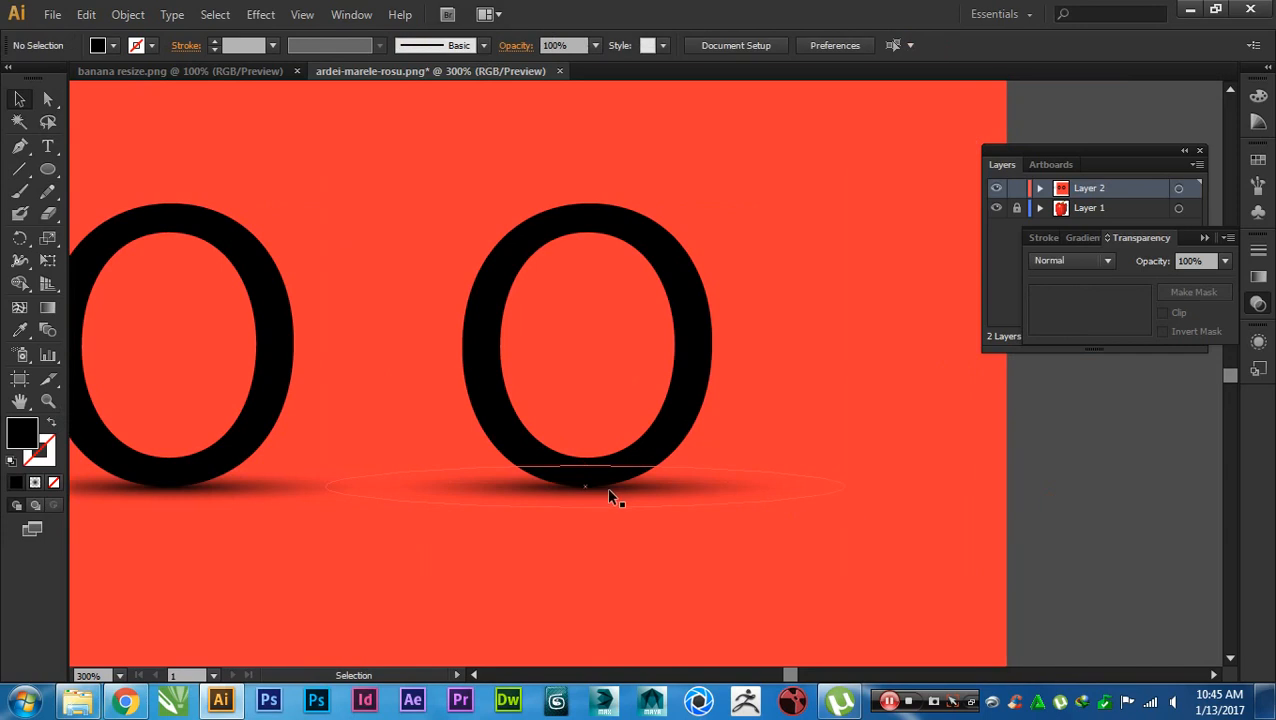
- Move the copied shadow below its letter and redraw its radial gradient from the ellipse's left end, flattened to a thin streak
left_click(663, 488)
left_click_drag(632, 500, 636, 560)
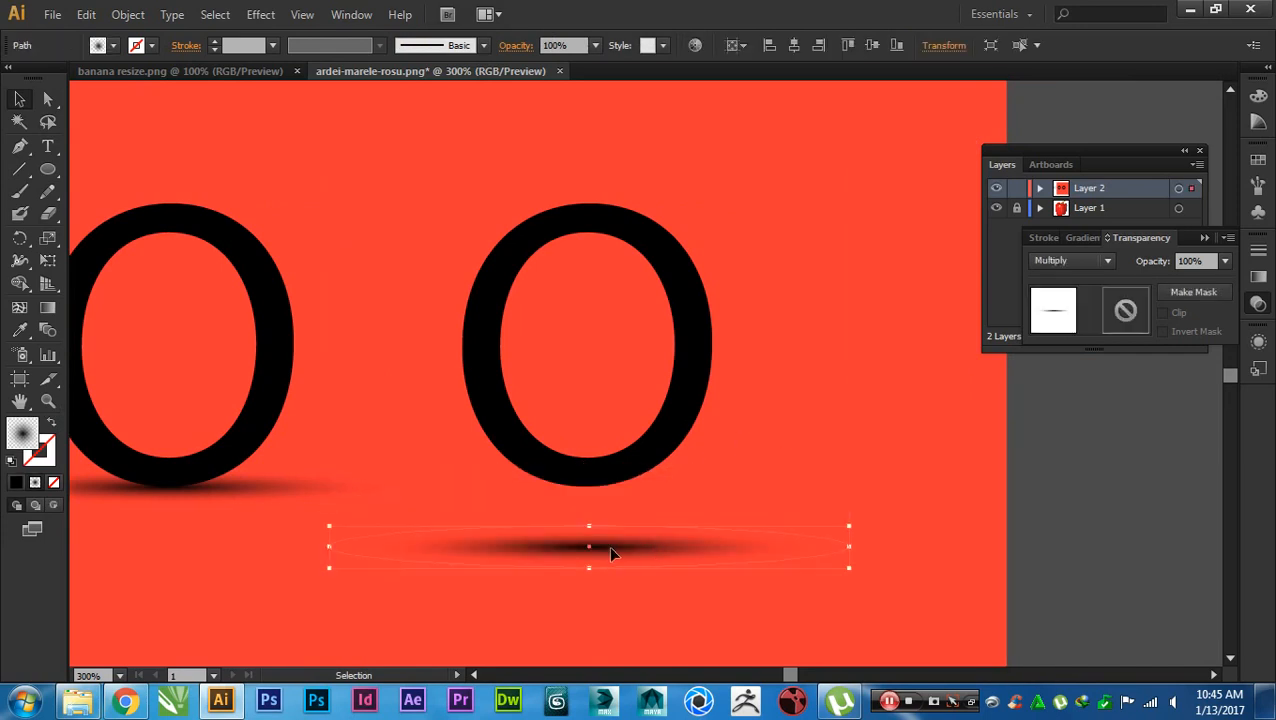
key("g")
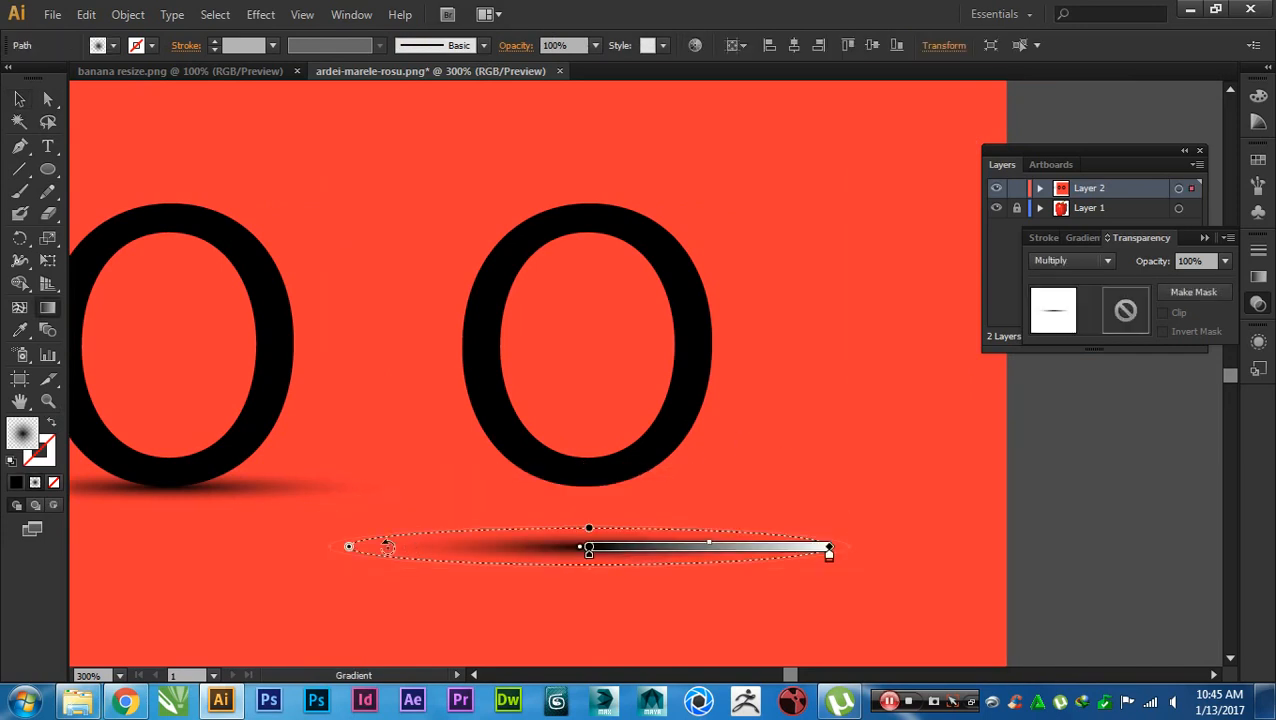
mouse_move(320, 545)
left_mouse_down()
mouse_move(430, 578)
mouse_move(604, 581)
mouse_move(678, 578)
mouse_move(648, 542)
mouse_move(655, 555)
mouse_move(764, 548)
left_mouse_up()
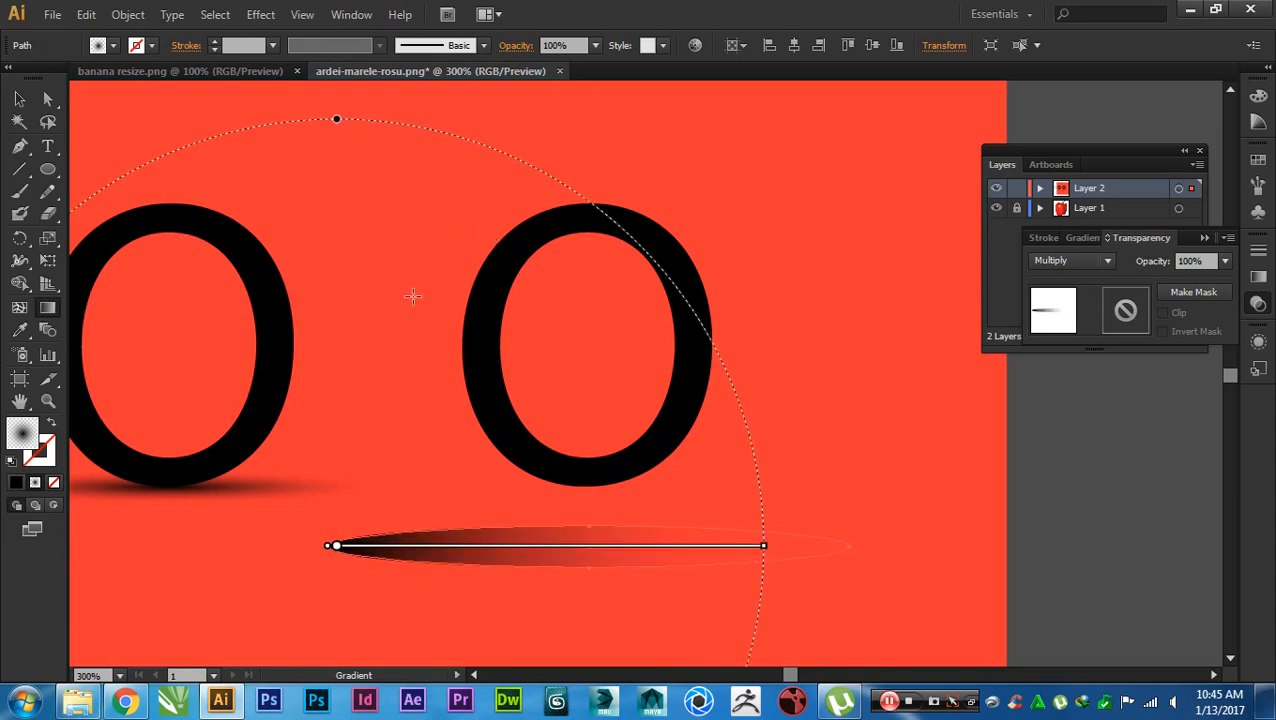
left_click_drag(336, 121, 336, 541)
key("v")
left_click(345, 393)
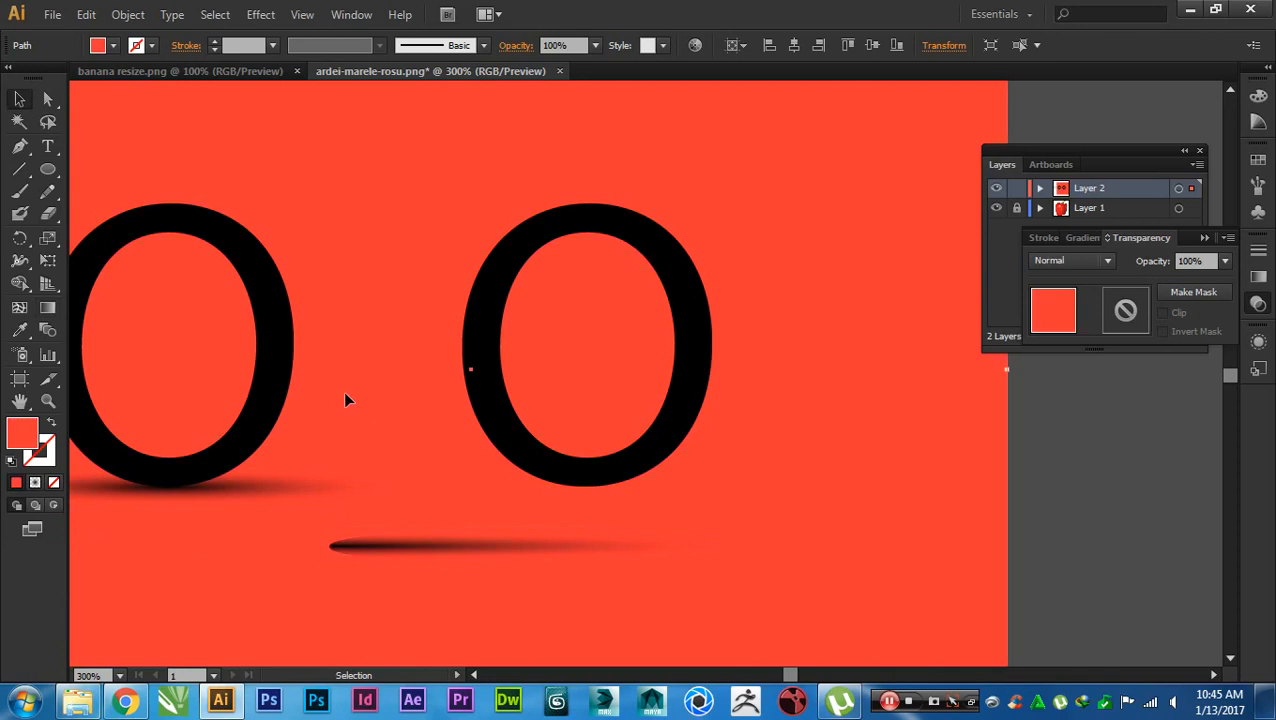
- Move the copied shadow so its left end sits under the base of the second O and extends to the right
left_click_drag(440, 552, 692, 498)
left_click(860, 568)
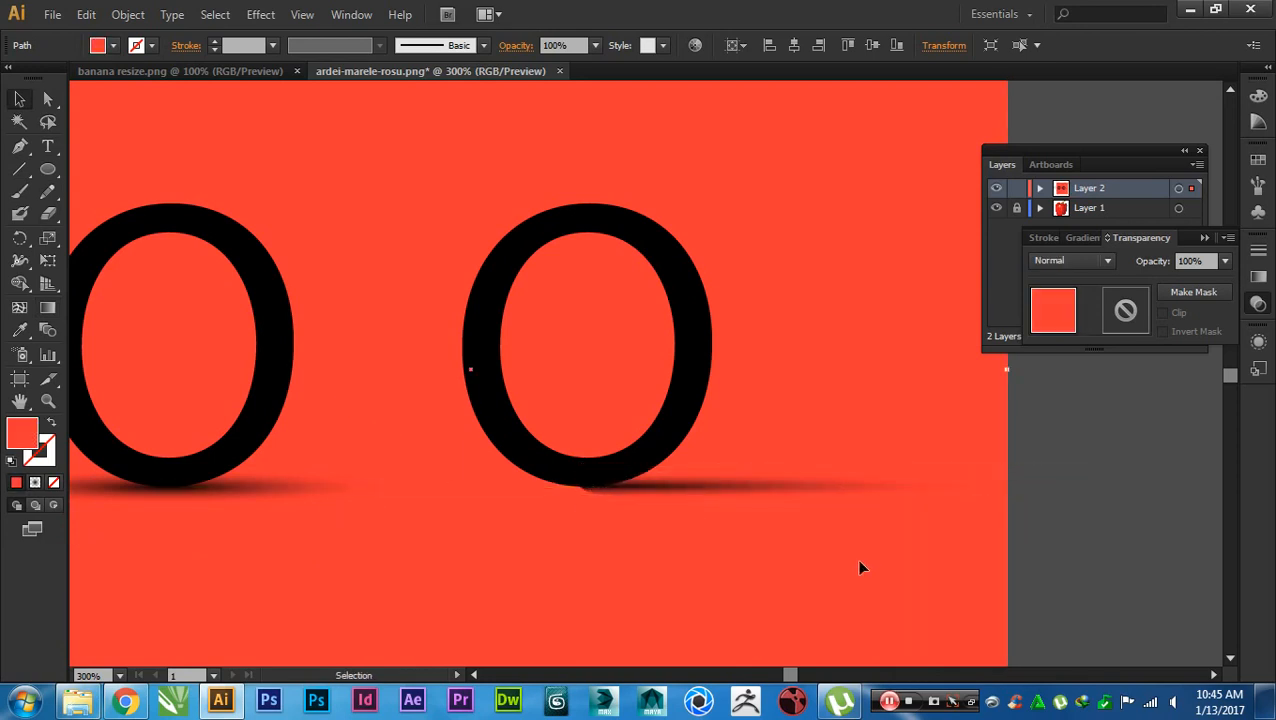
scroll(586, 507, "up", 3)
left_click_drag(770, 488, 731, 522)
left_click_drag(821, 518, 793, 515)
left_click(559, 493)
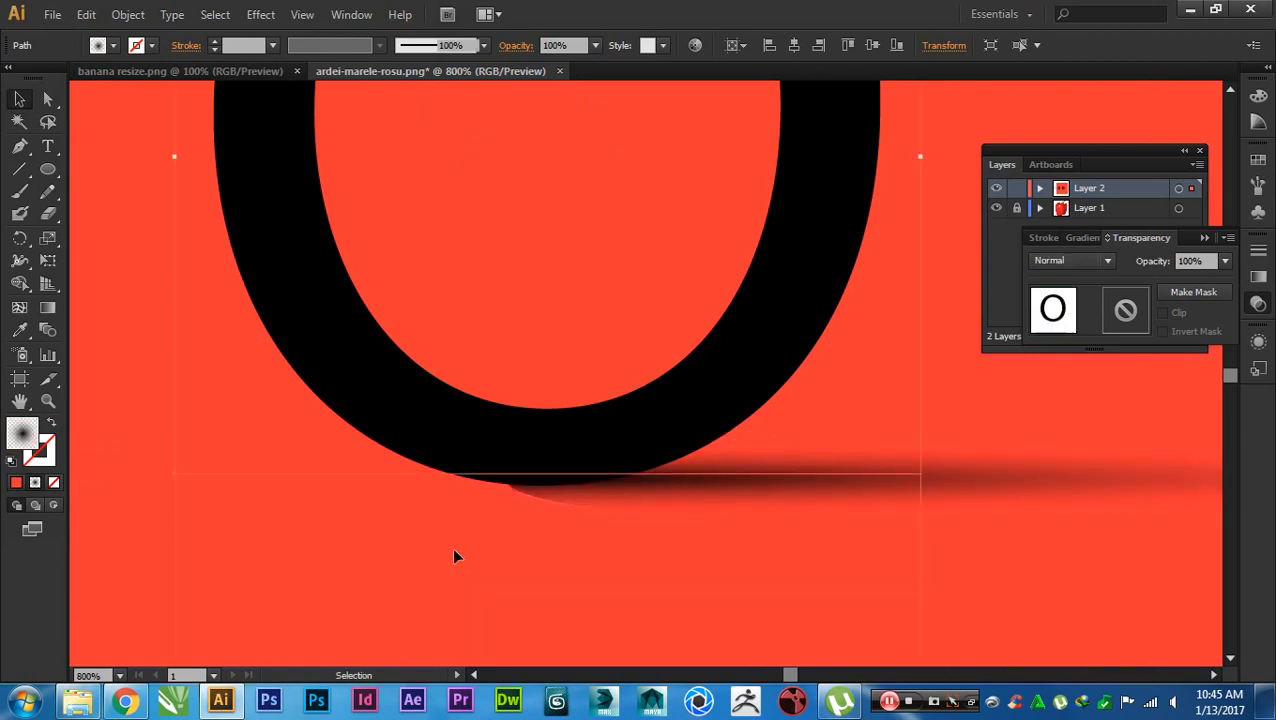
- Try to move the focal point of the copied shadow's radial gradient off its centre
left_click(812, 516)
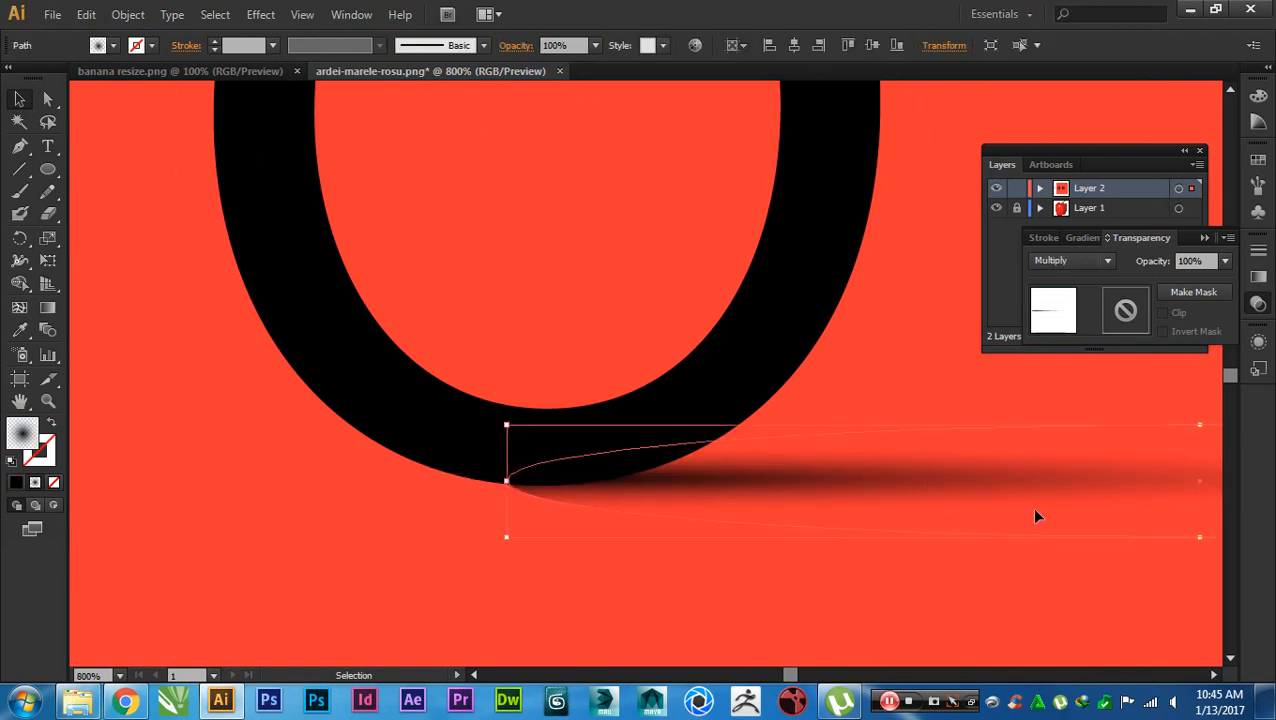
key("ctrl+minus")
key("g")
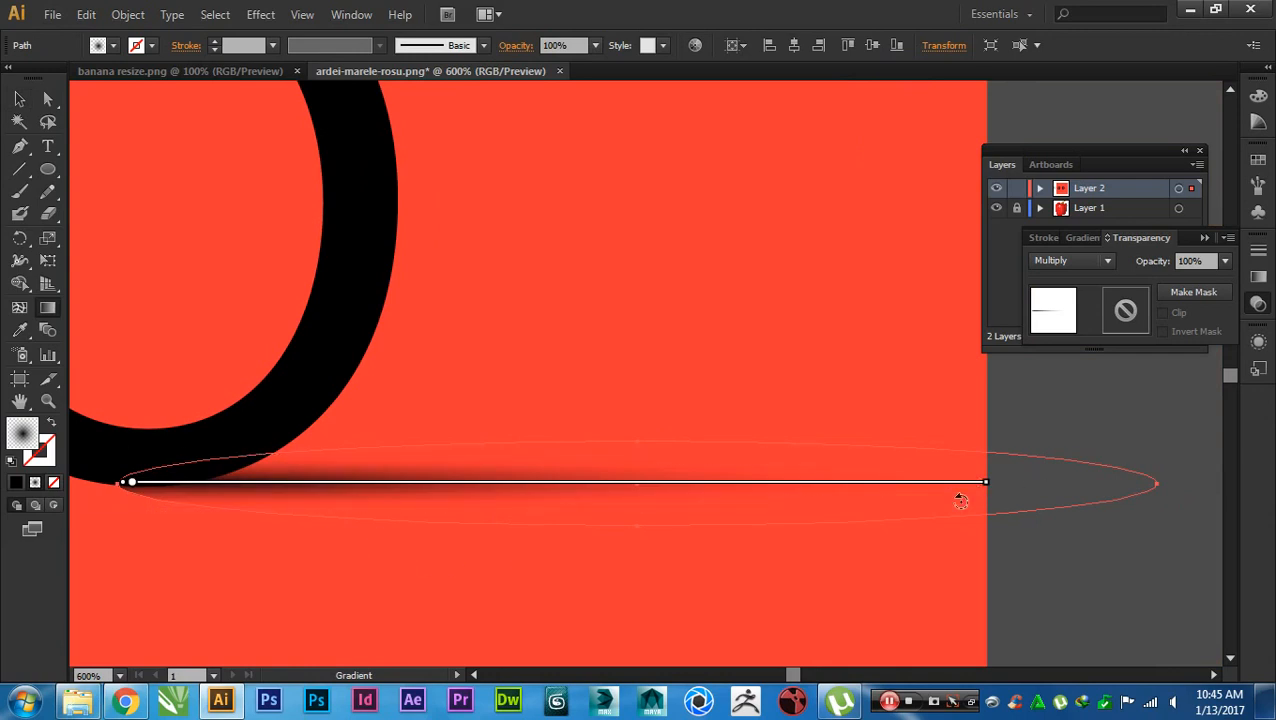
left_click(885, 532)
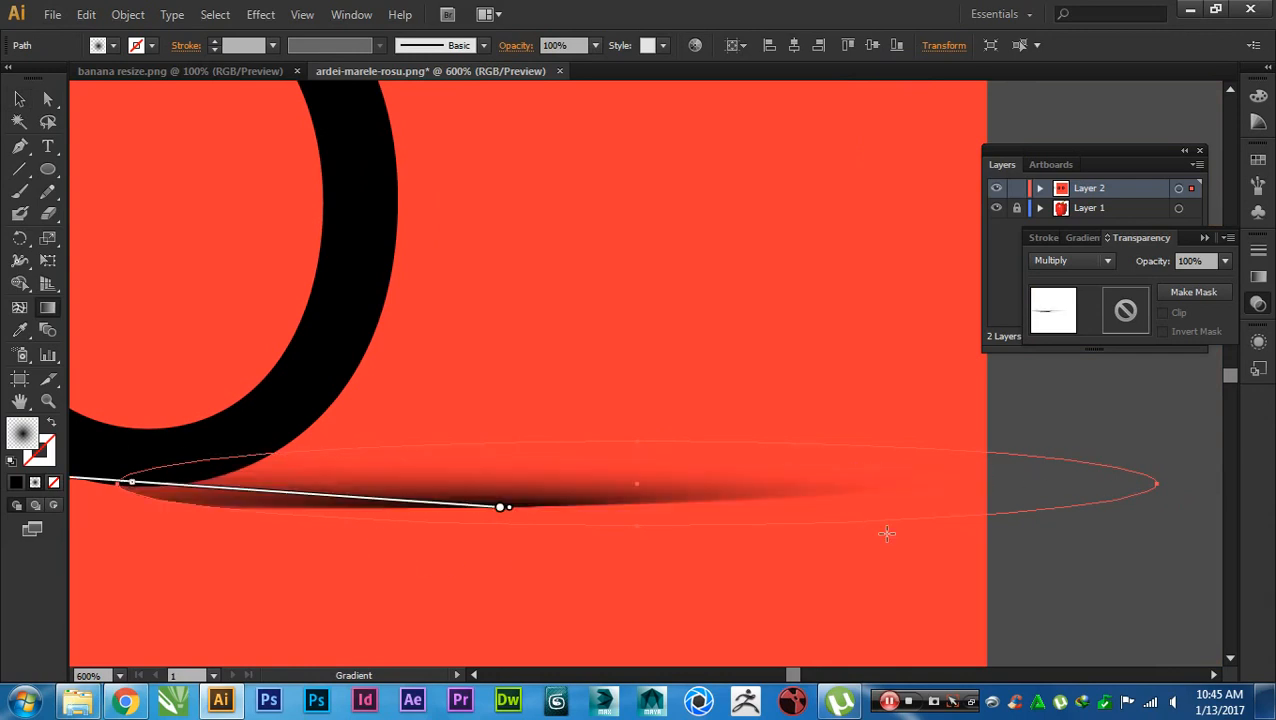
left_click(704, 579)
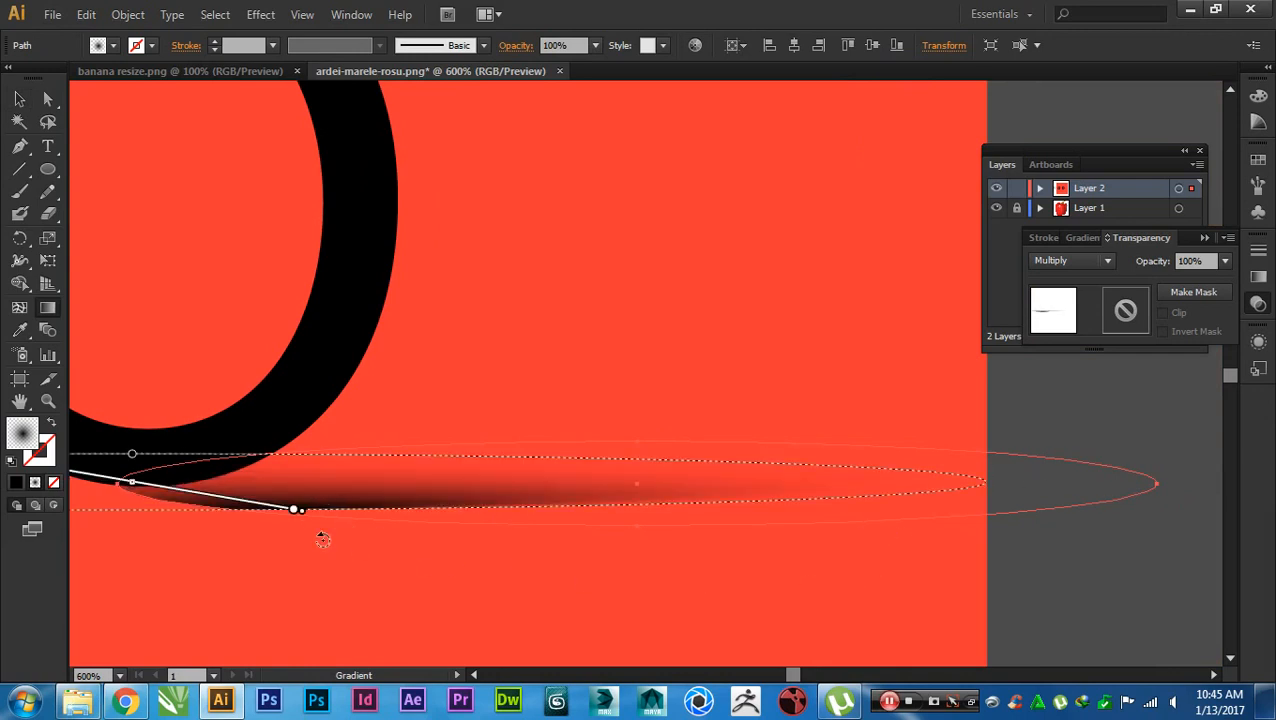
left_click(236, 624)
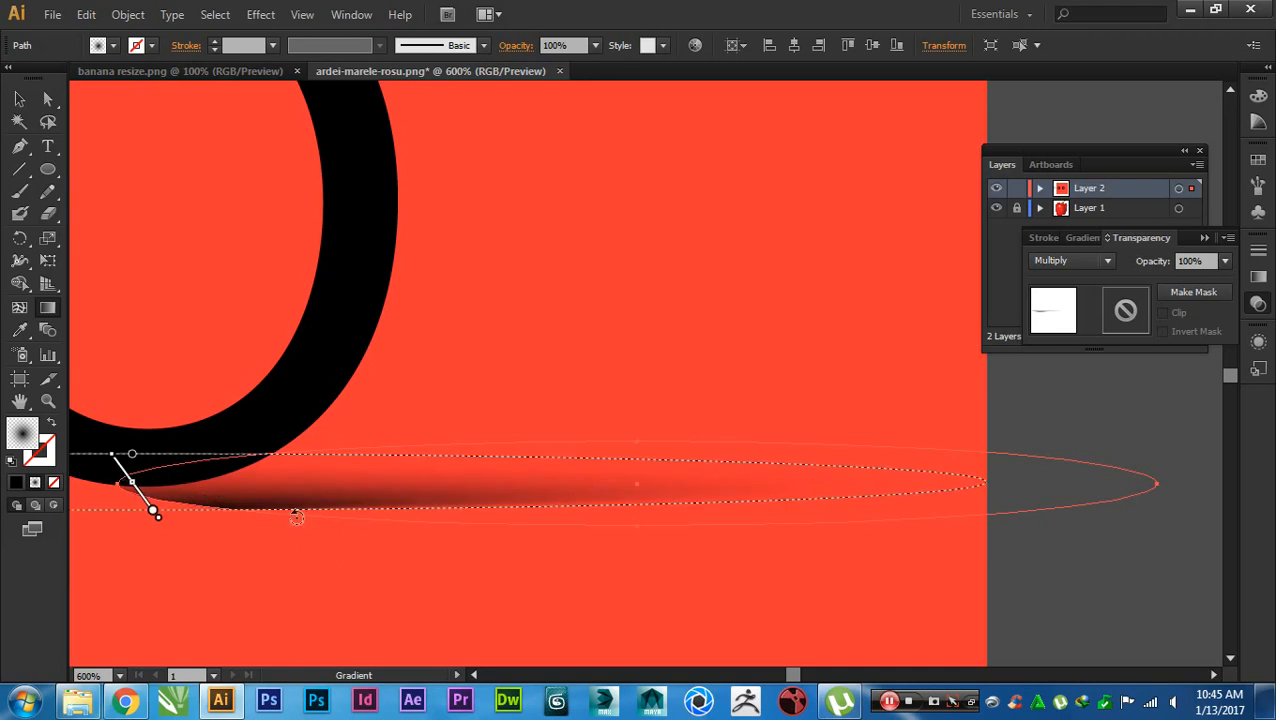
left_click(228, 573)
- Reset the copied shadow to a solid fill, then reapply the radial gradient off-centre towards the letter and flatten it to a 2.6% aspect ratio
left_click(15, 482)
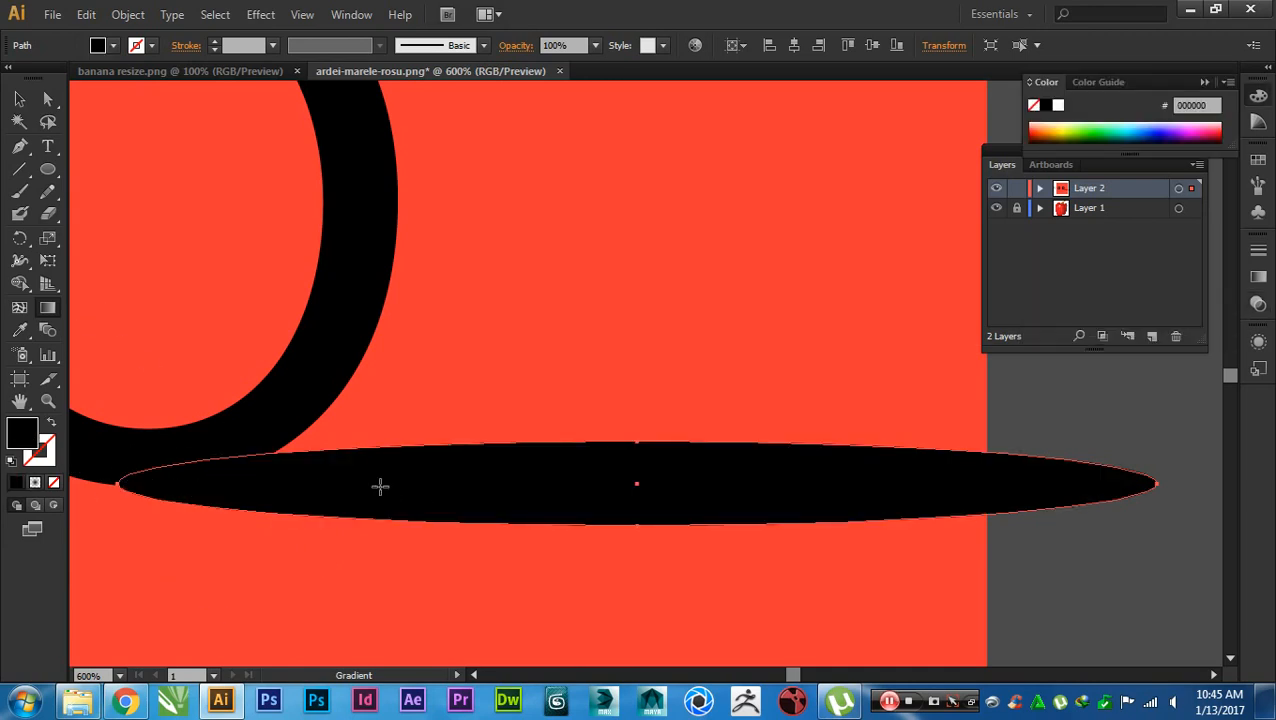
left_click_drag(302, 487, 937, 488)
left_click(34, 485)
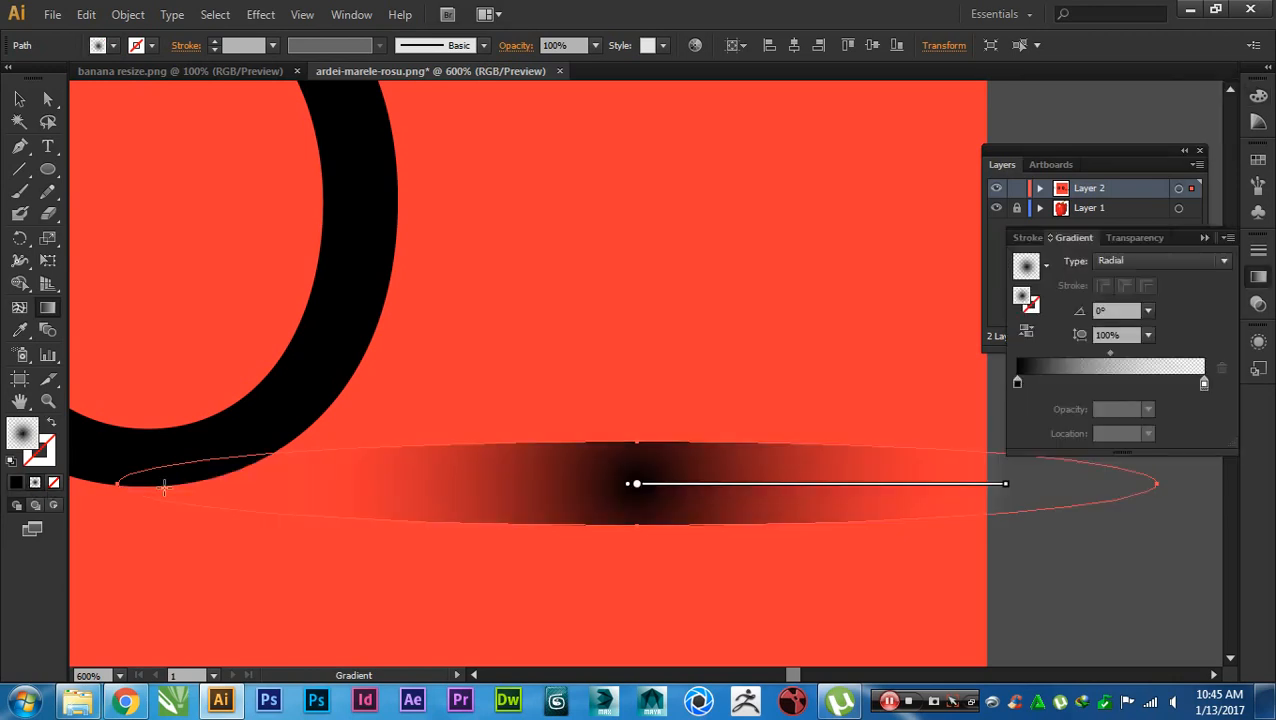
left_click_drag(490, 490, 989, 489)
scroll(590, 500, "down", 2)
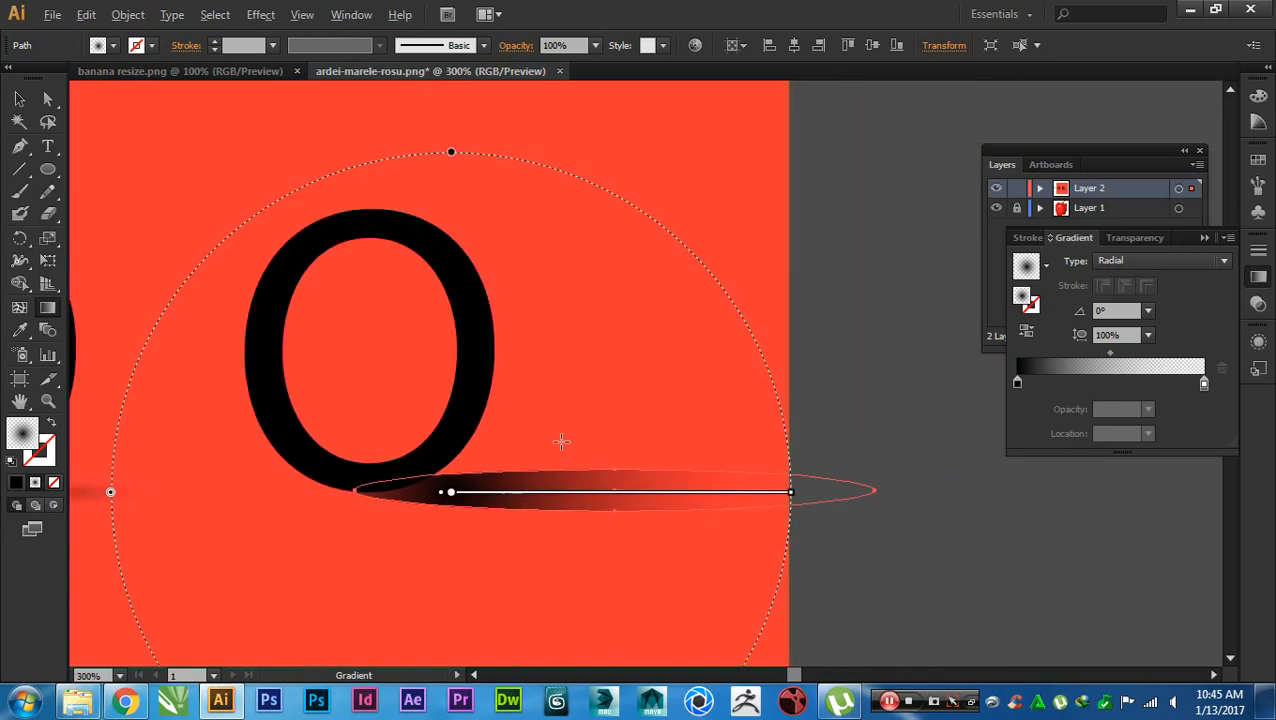
left_click_drag(450, 151, 437, 487)
key("v")
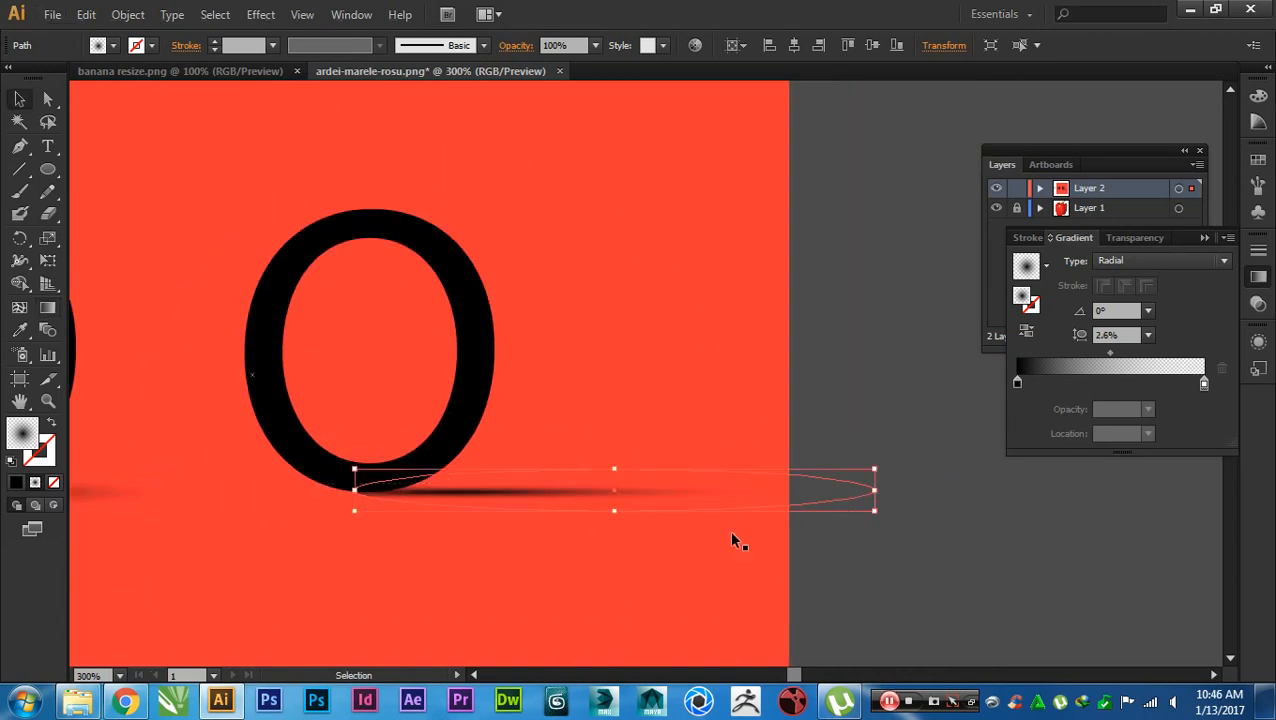
- Thicken the copied shadow's radial gradient to a 6.1% aspect ratio
left_click(693, 547)
scroll(443, 514, "up", 1)
left_click(537, 488)
key("g")
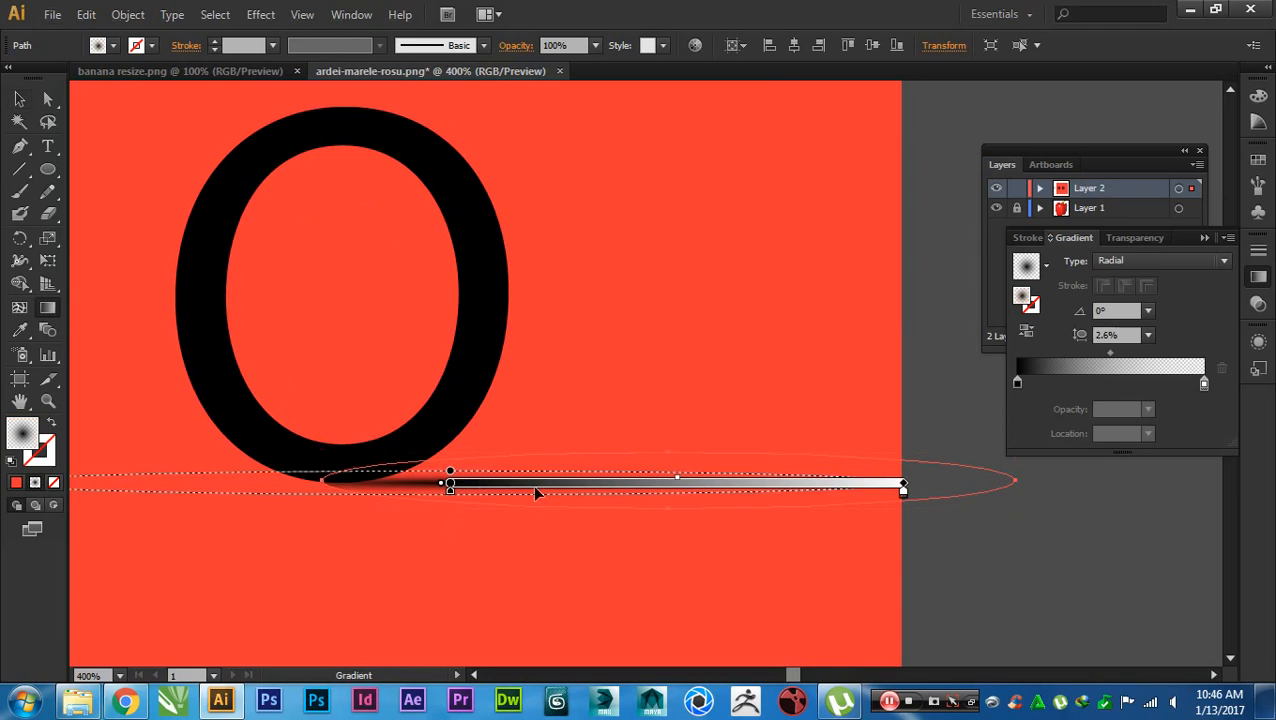
left_click_drag(455, 462, 452, 452)
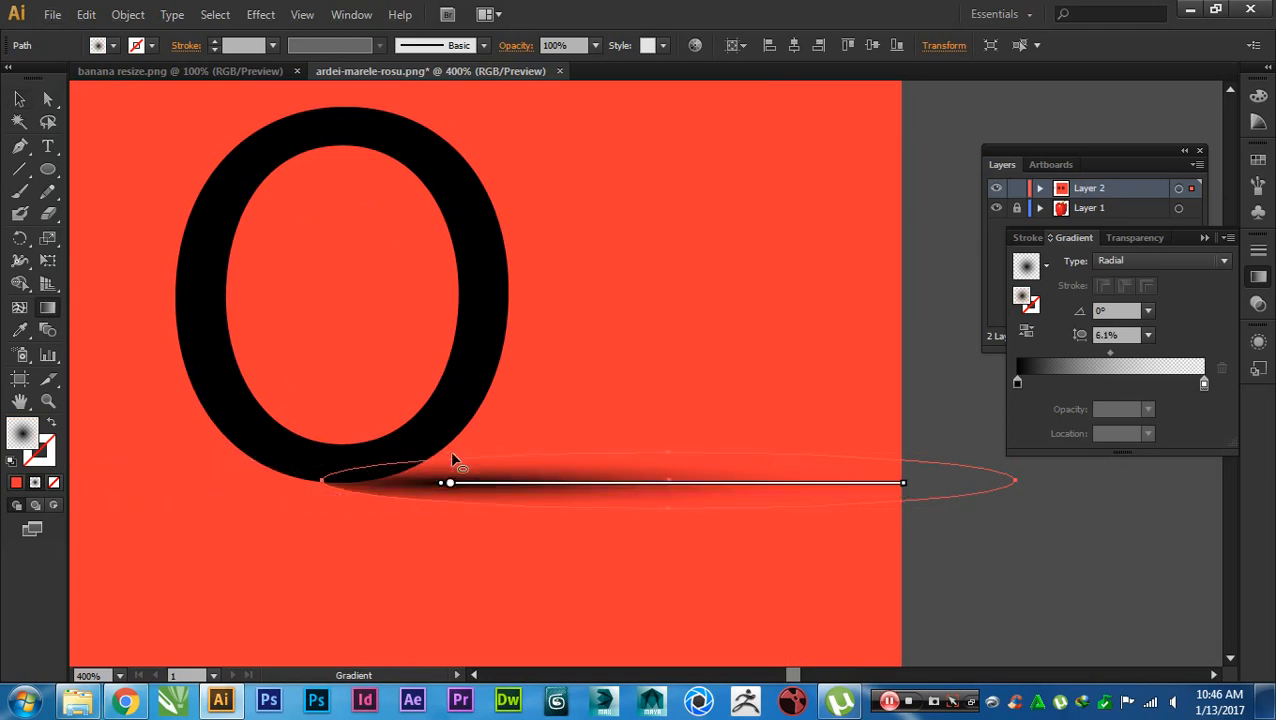
- Nudge the copied shadow slightly up and left, and rotate it about 5.3° so its far end rises
key("v")
left_click_drag(555, 477, 551, 474)
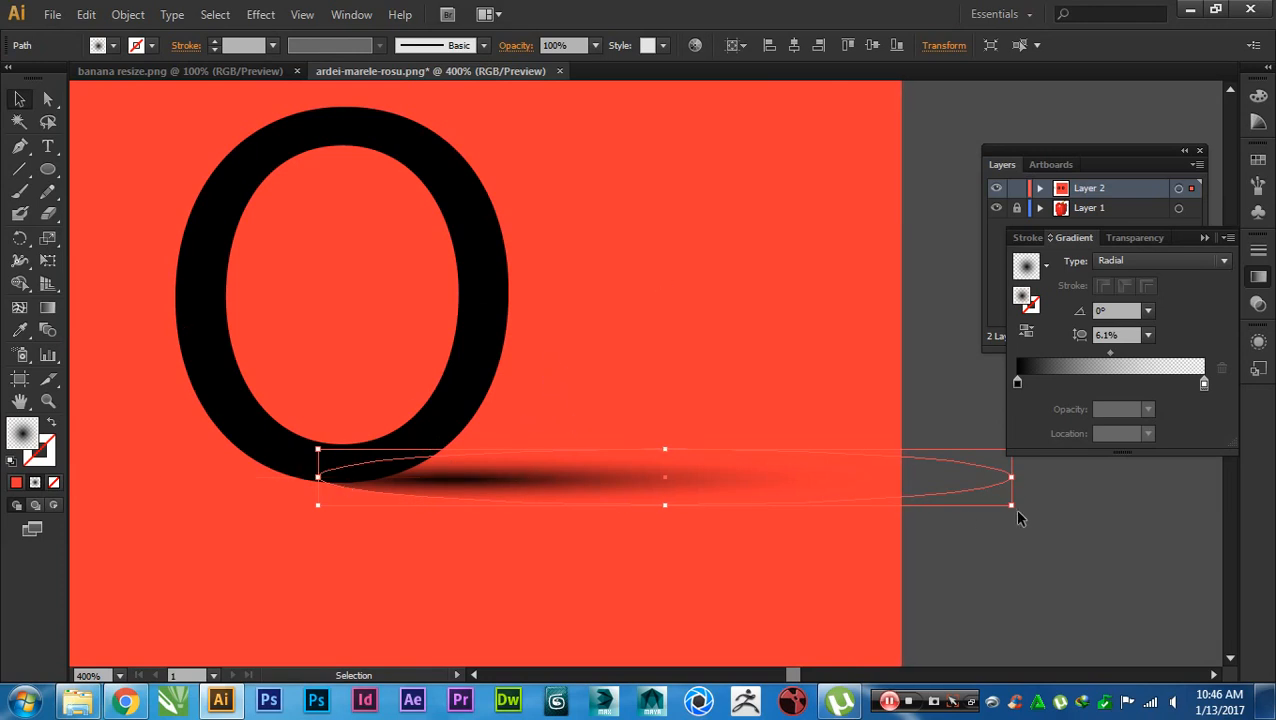
left_click_drag(1021, 510, 1035, 478)
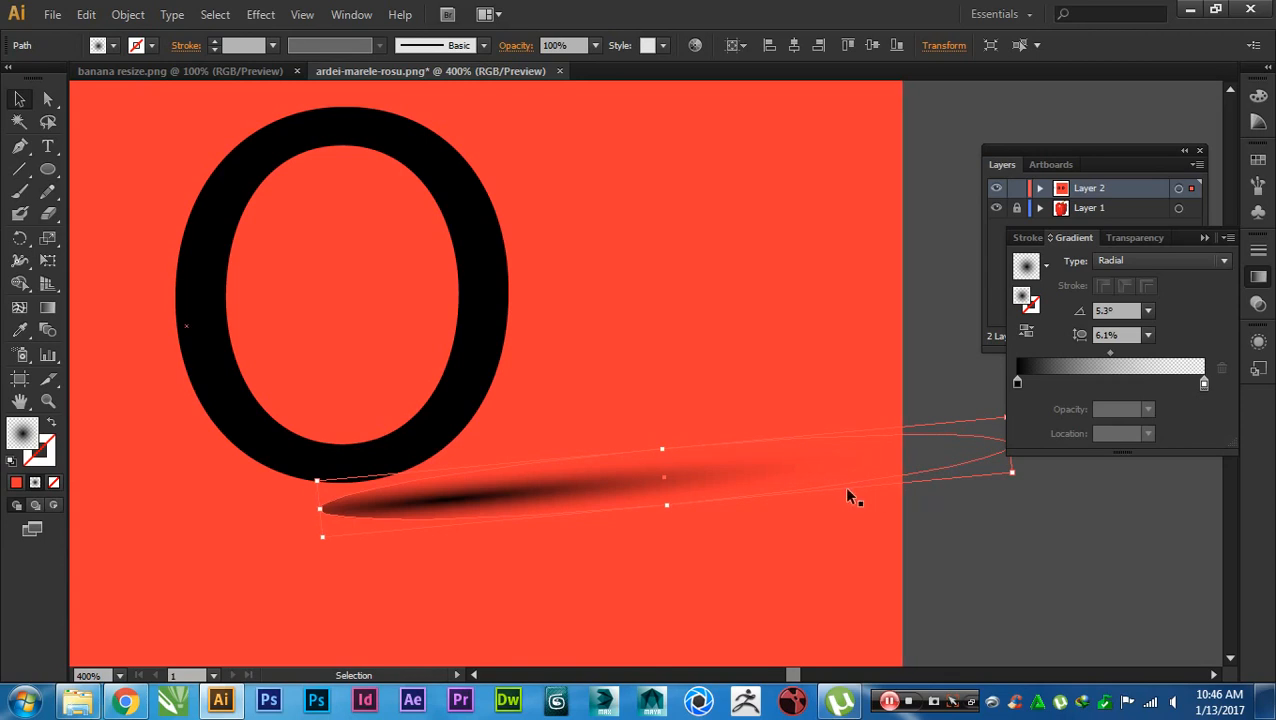
- Undo the copied shadow's last rotation and move the flat shadow down, clear of the second O
key("ctrl+z")
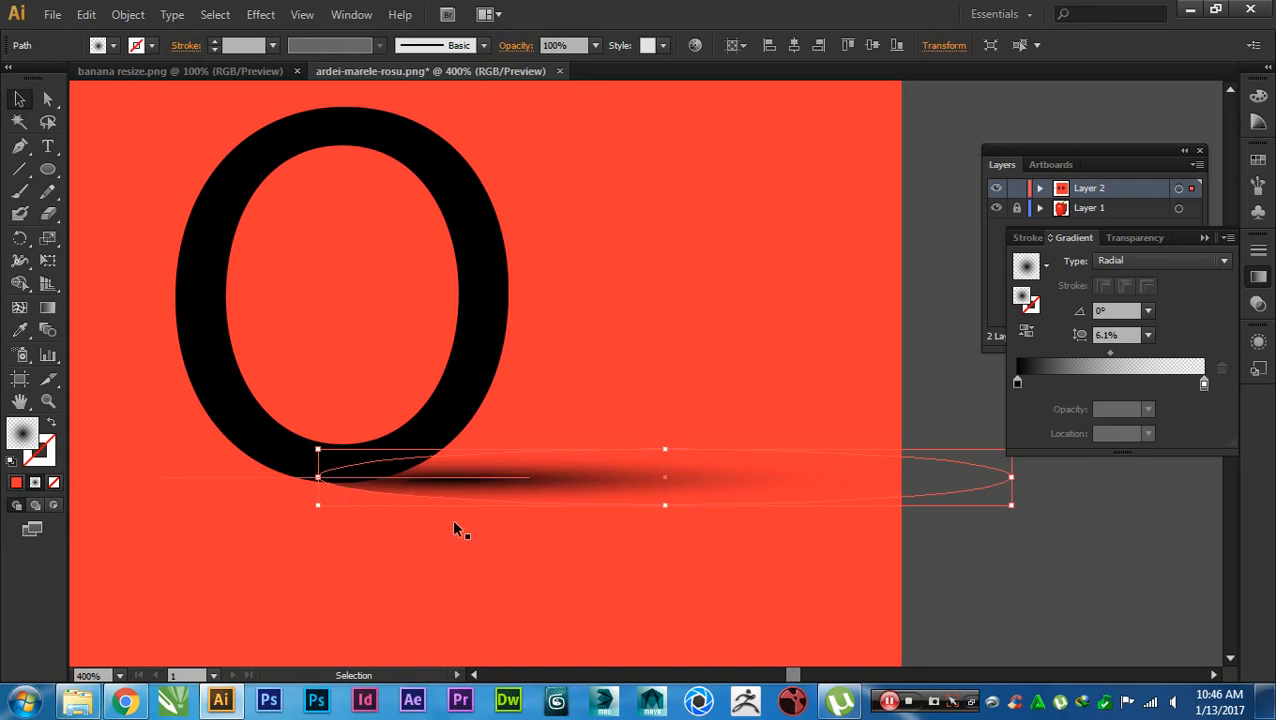
key("space")
left_click_drag(359, 518, 348, 550)
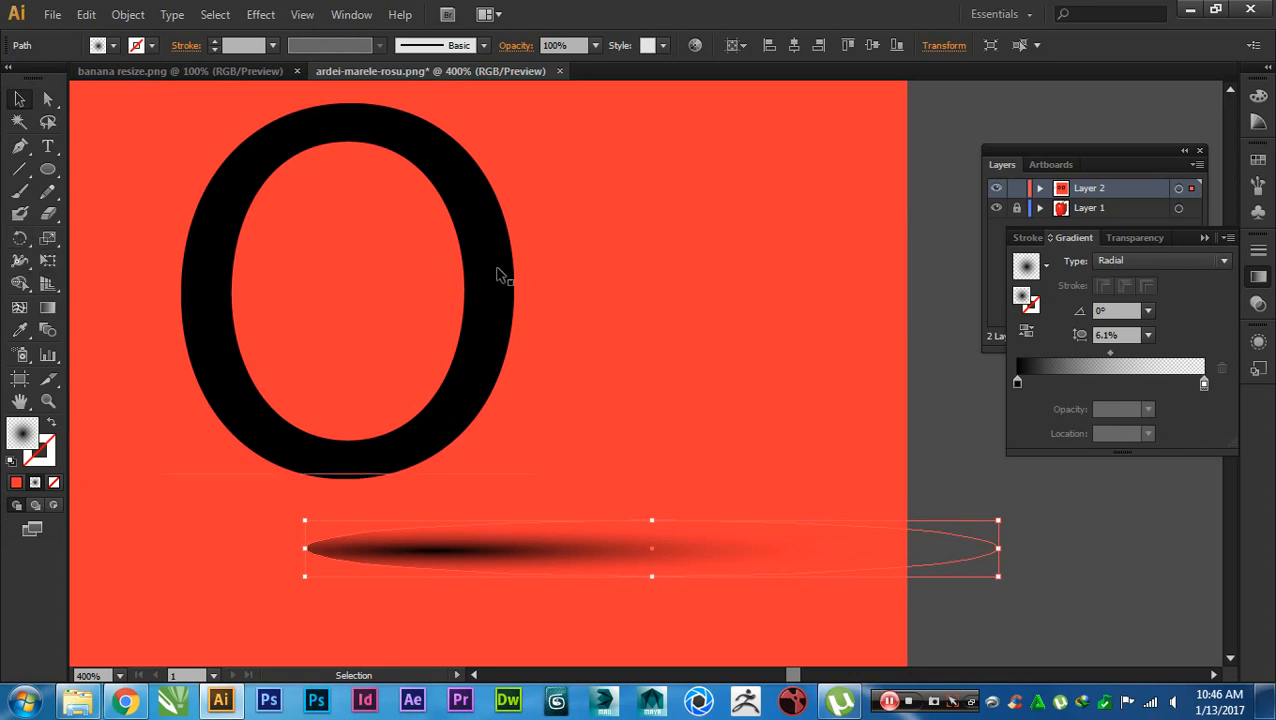
- Try to rotate the detached shadow so its far end rises, then undo the attempt
key("r")
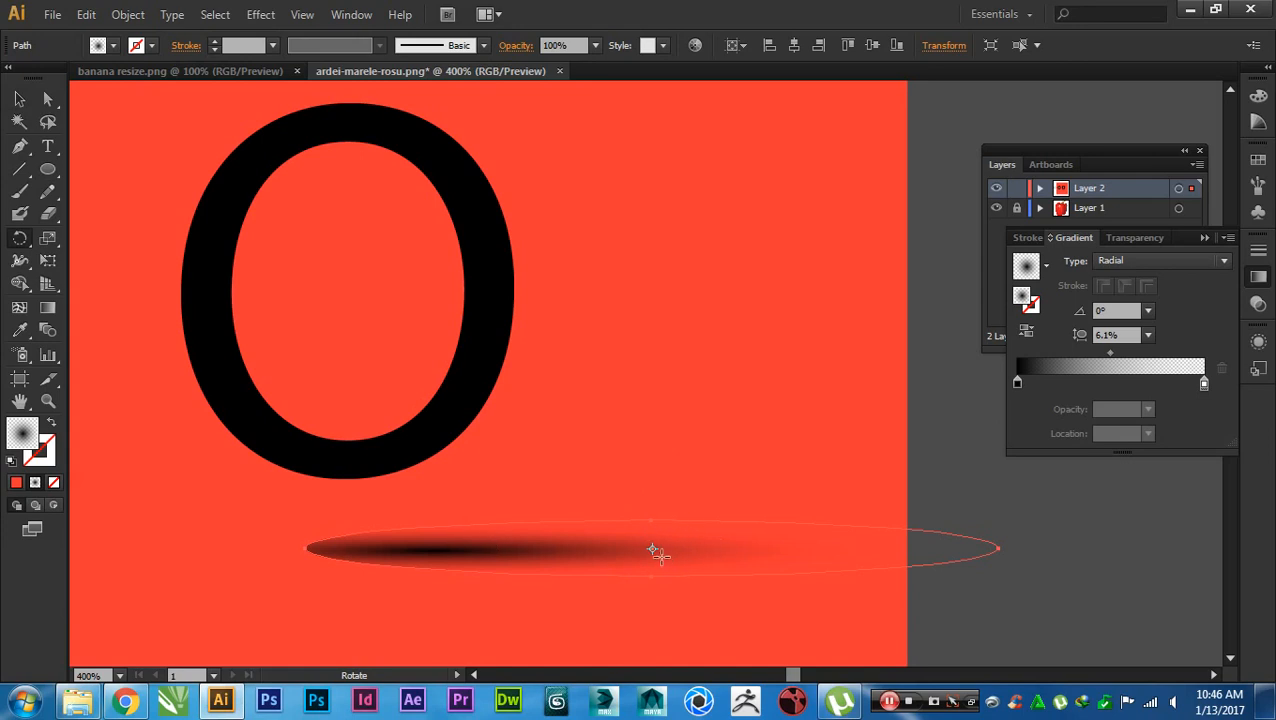
left_click_drag(648, 545, 313, 548)
key("v")
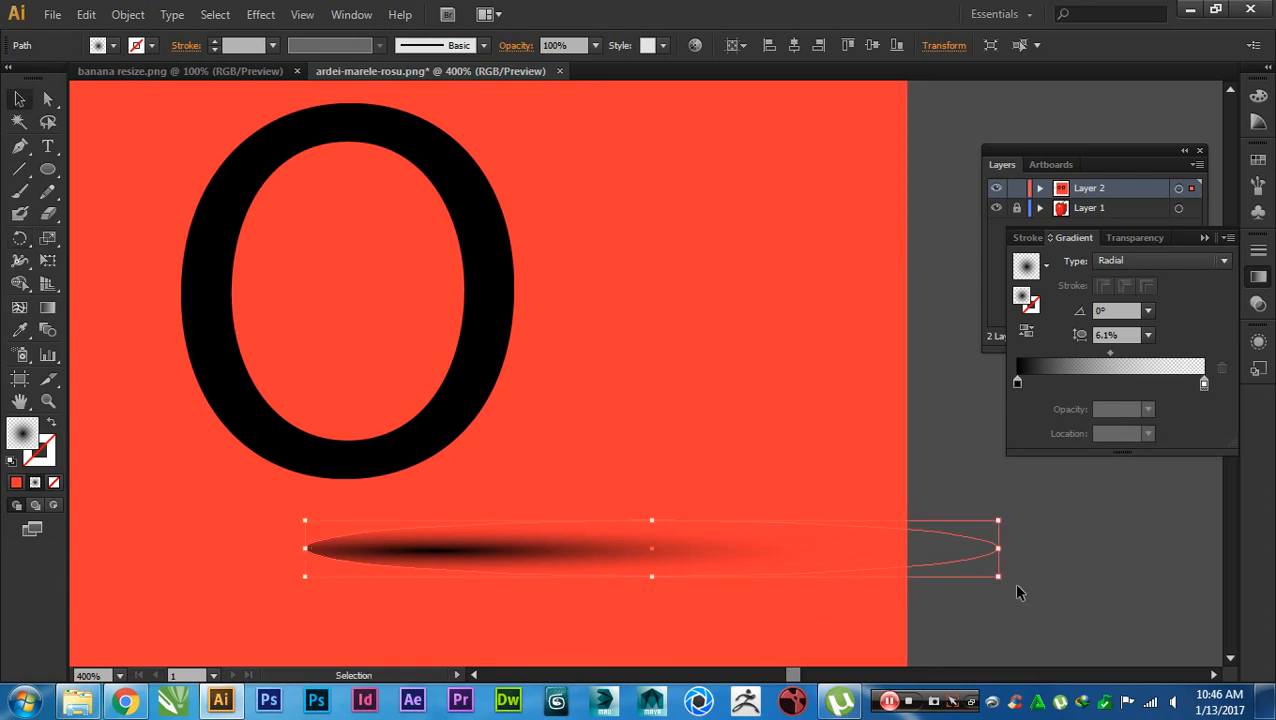
left_click_drag(1004, 580, 1032, 471)
key("ctrl+z")
- Rotate the detached shadow upward around its left end as a trial, then undo that rotation
key("r")
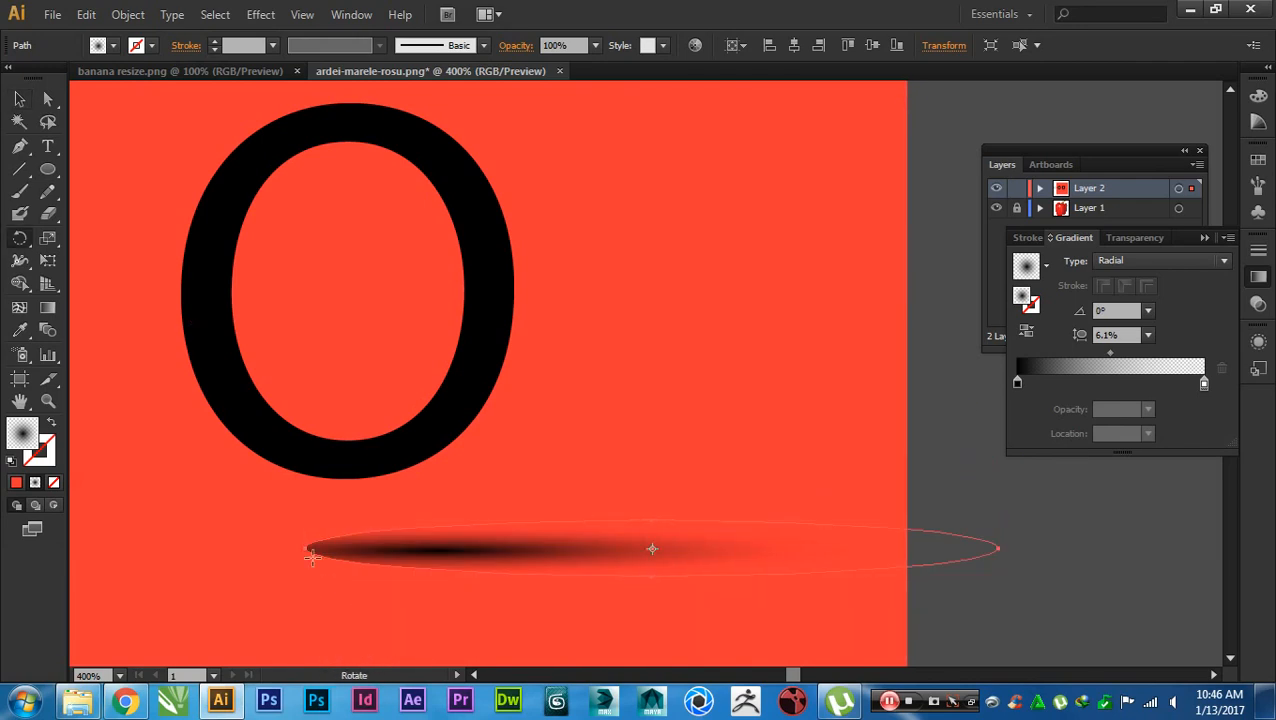
left_click(310, 546)
left_click_drag(911, 598, 980, 486)
key("v")
left_click(966, 584)
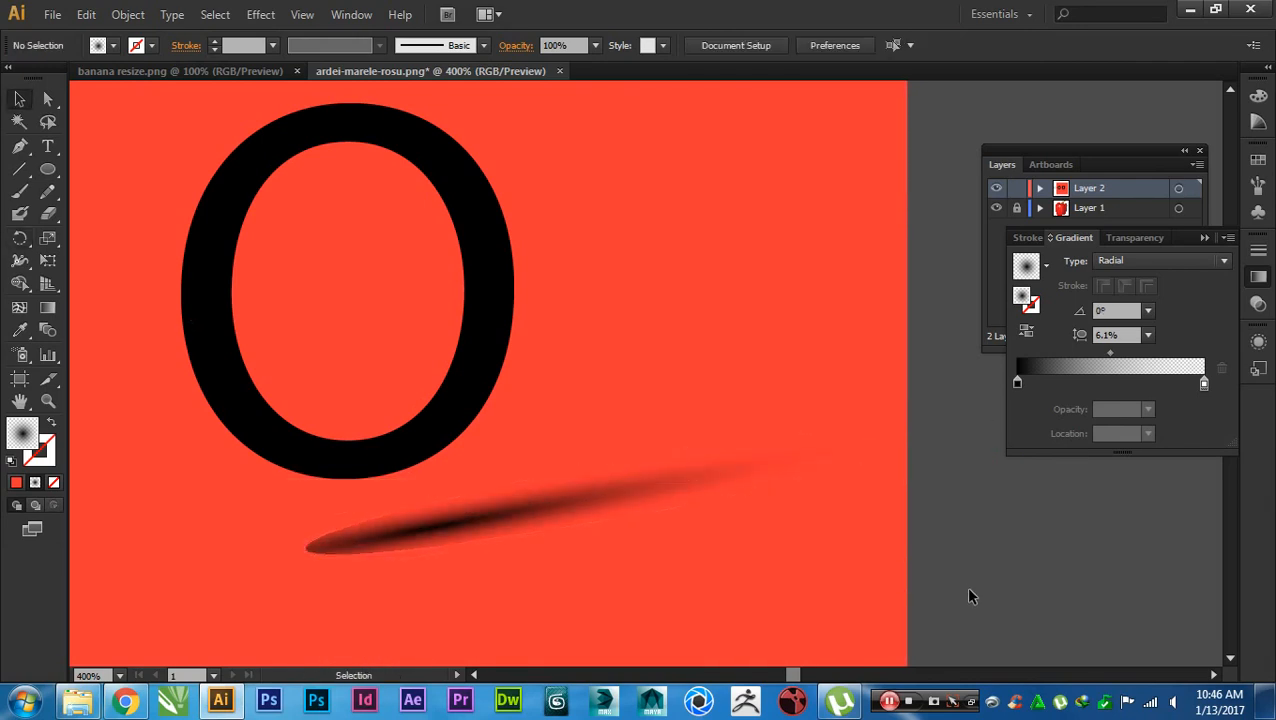
key("ctrl+z")
- Move the shadow back under the second O's base and rotate it 12.5° around its left end so its far end rises
left_click_drag(479, 565, 496, 491)
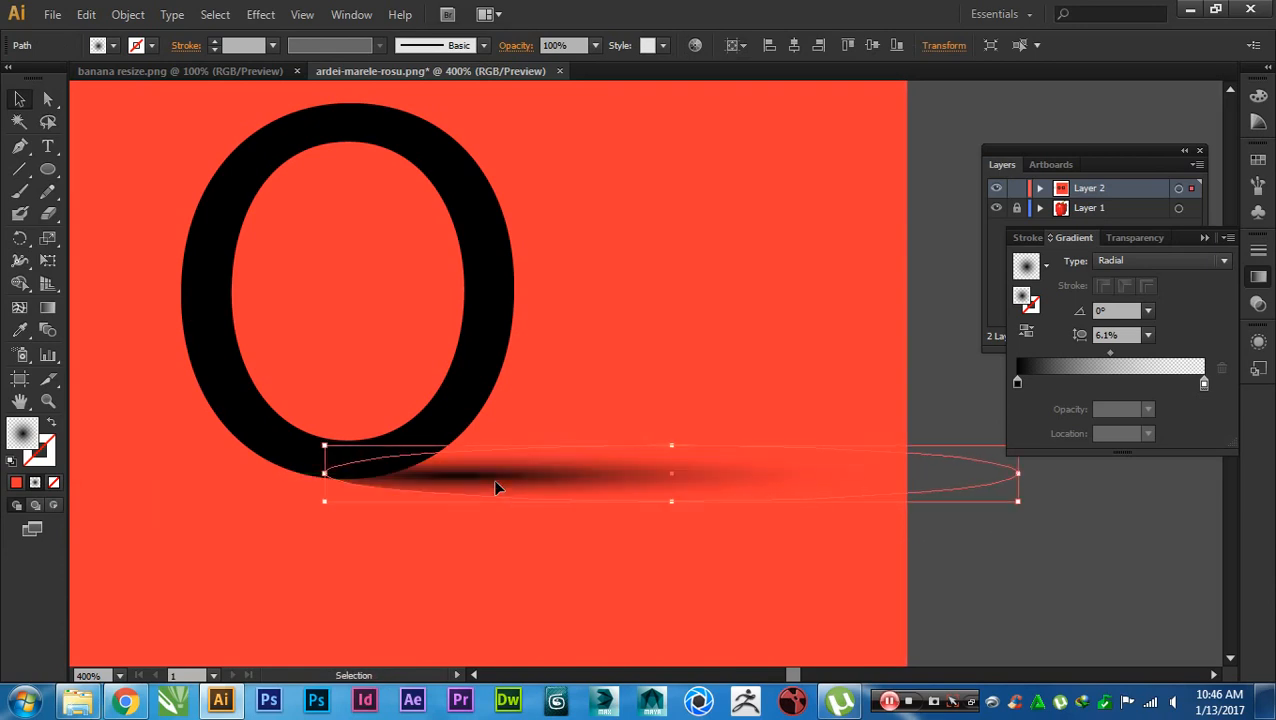
key("r")
left_click(325, 473)
left_click_drag(601, 585, 760, 552)
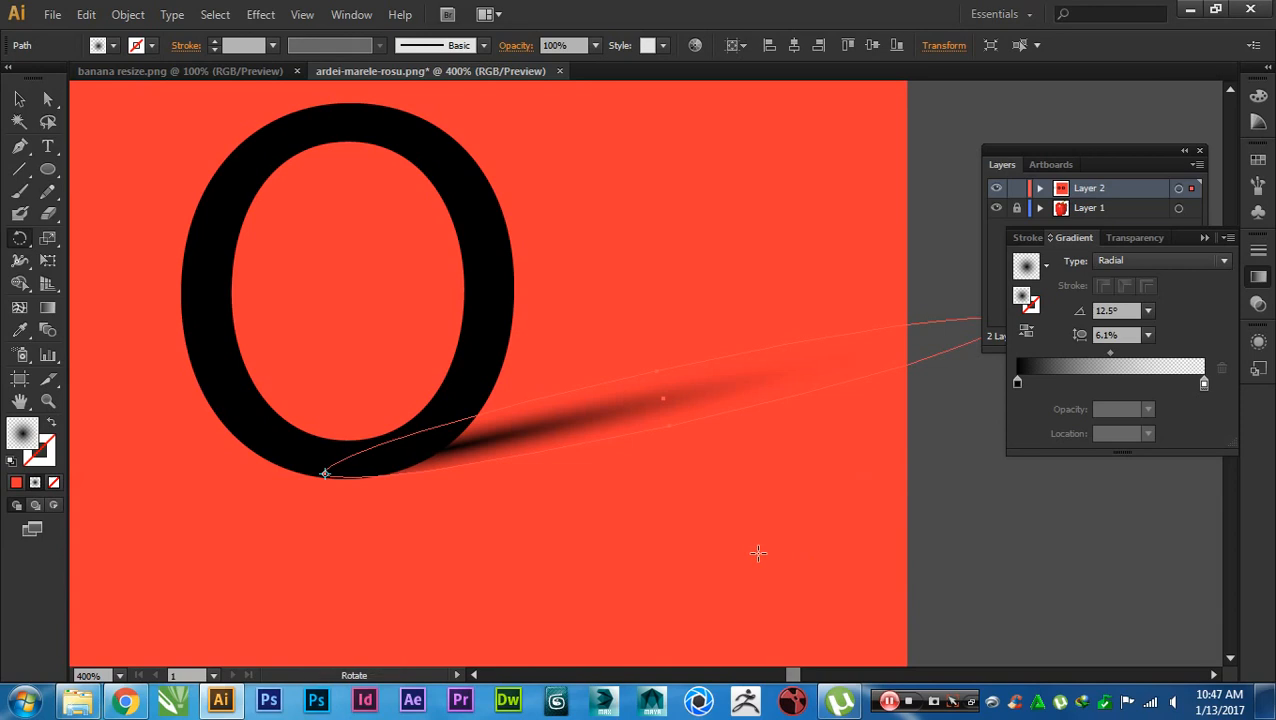
key("v")
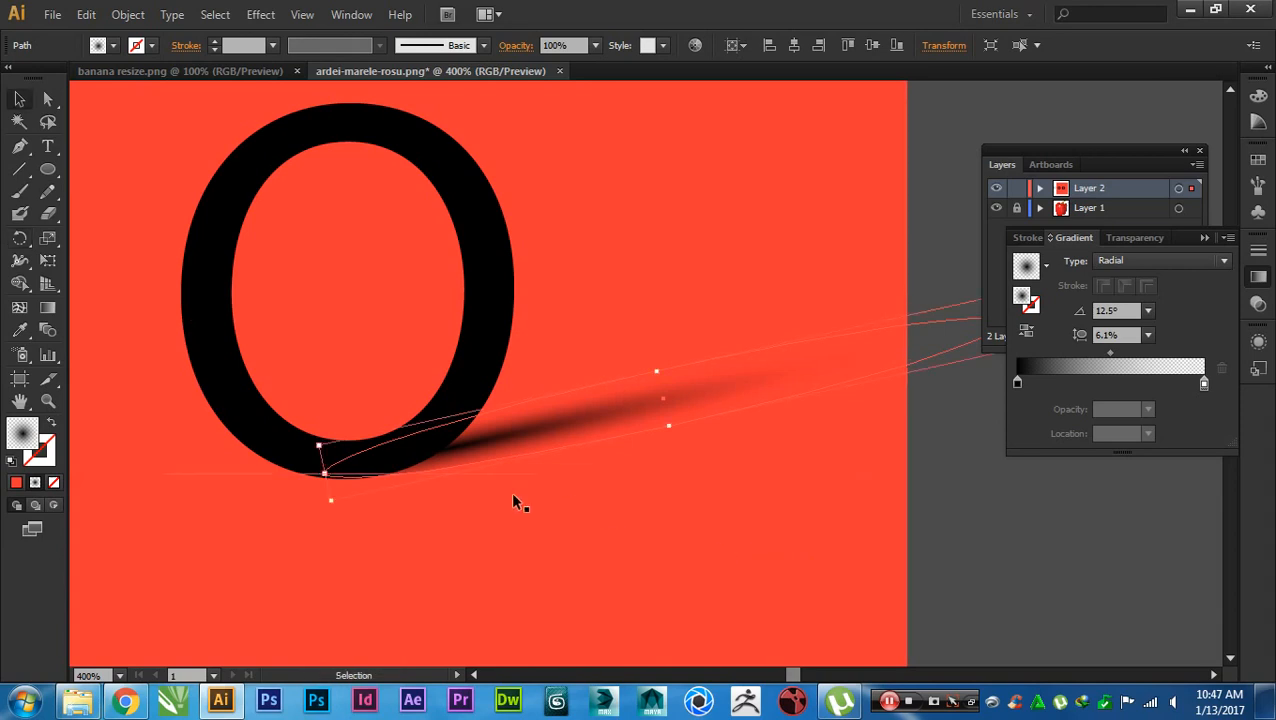
- Widen the angled shadow ellipse across its short axis to bring its radial gradient to a 10.6% aspect ratio
left_click(464, 524)
scroll(514, 517, "up", 1)
scroll(585, 400, "up", 1)
left_click_drag(764, 306, 738, 340)
scroll(792, 379, "down", 1)
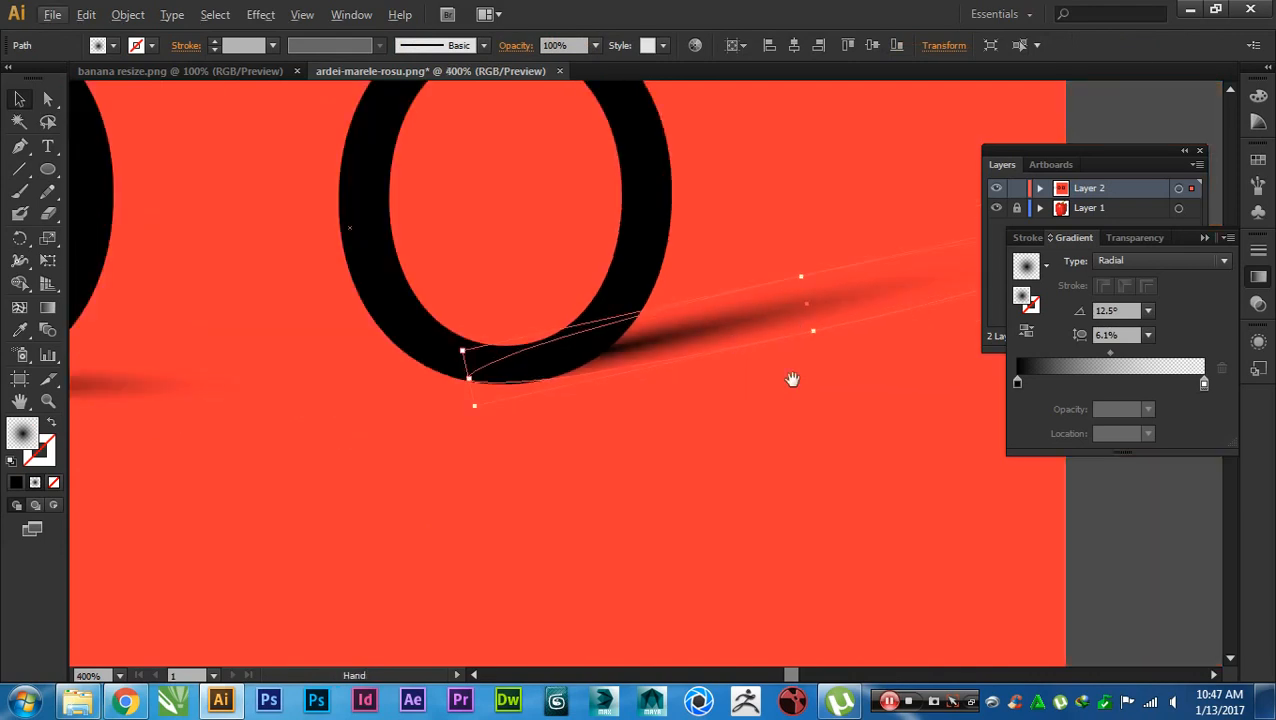
scroll(672, 384, "down", 1)
mouse_move(722, 391)
left_mouse_down()
mouse_move(746, 417)
mouse_move(745, 383)
mouse_move(730, 375)
left_mouse_up()
left_click_drag(684, 295, 688, 320)
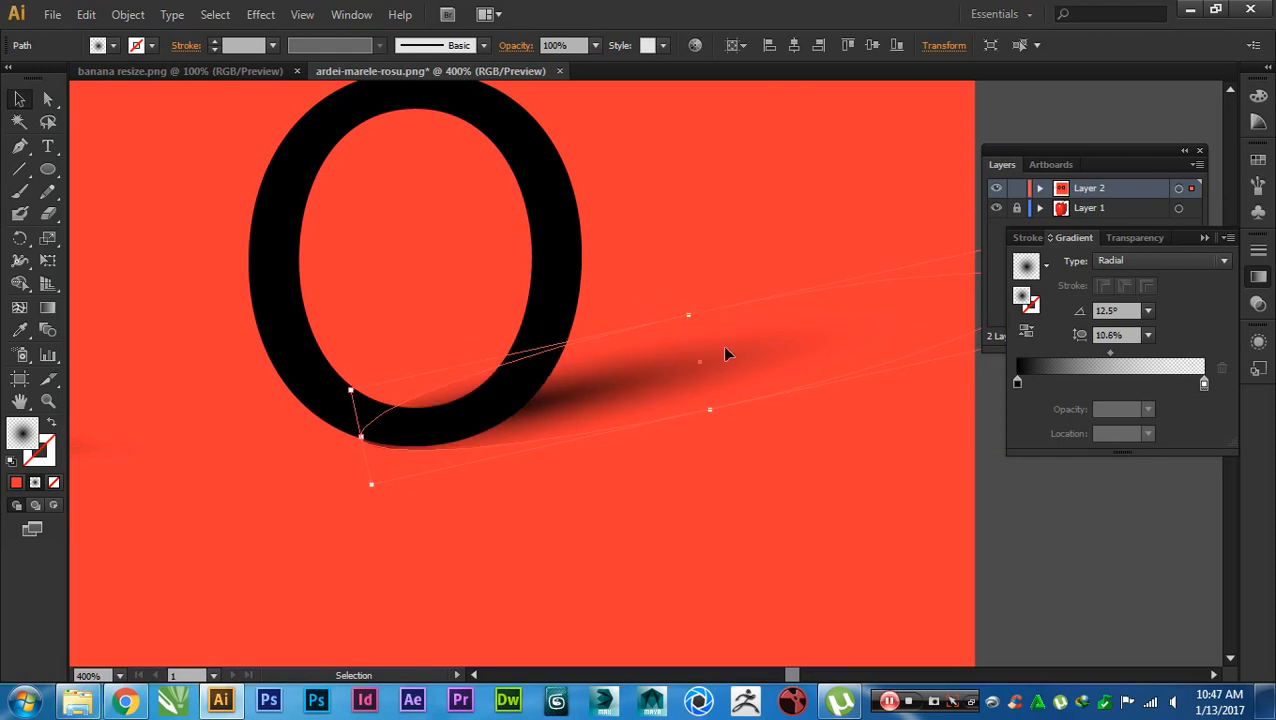
- Narrow the shadow's radial gradient to a 7.9% aspect ratio and tilt it to 17.3° with the Gradient tool
key("g")
left_click_drag(483, 373, 572, 434)
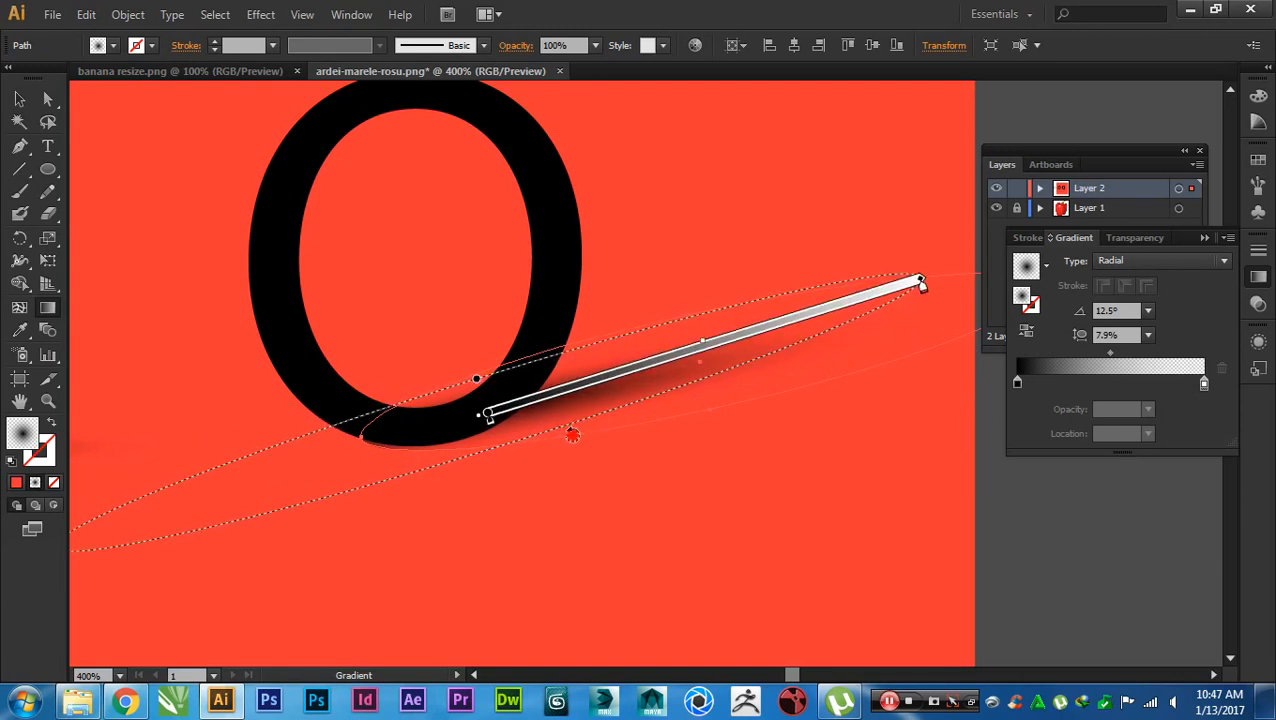
key("v")
left_click(766, 521)
key("ctrl+minus")
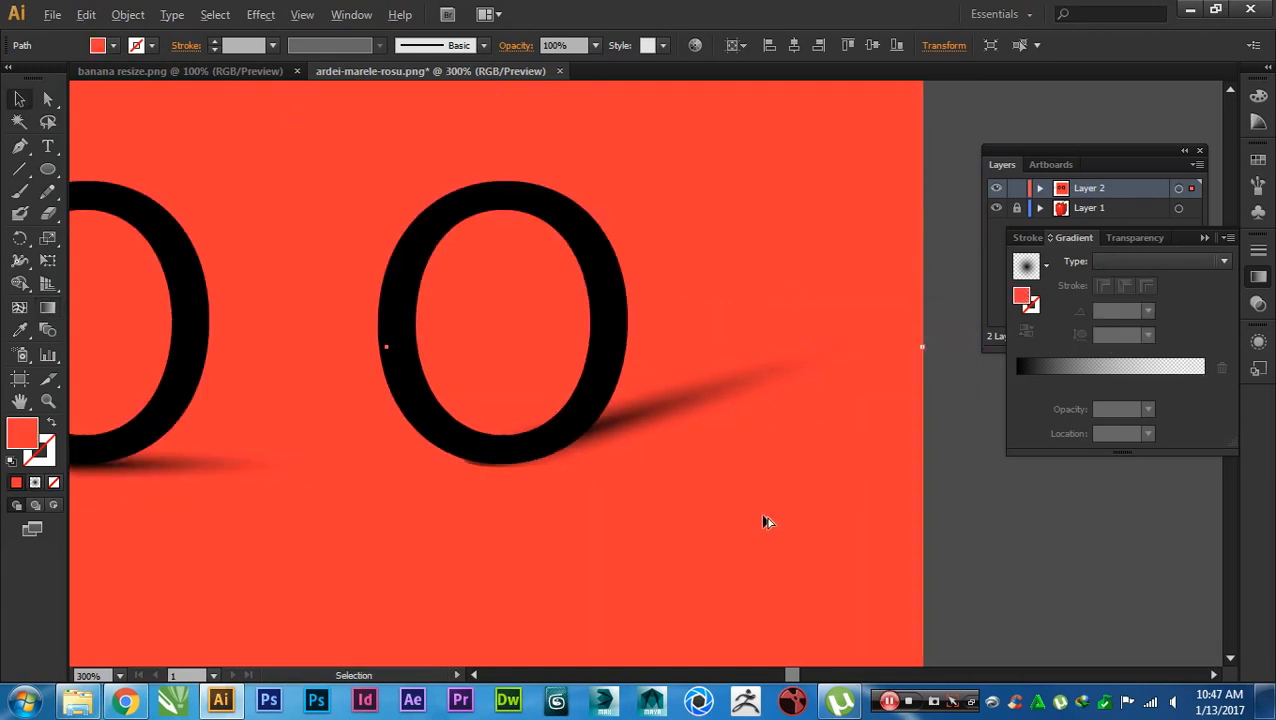
- Shift the angled shadow slightly right behind the second O's base and rotate it slightly clockwise around its left end
scroll(482, 478, "up", 3)
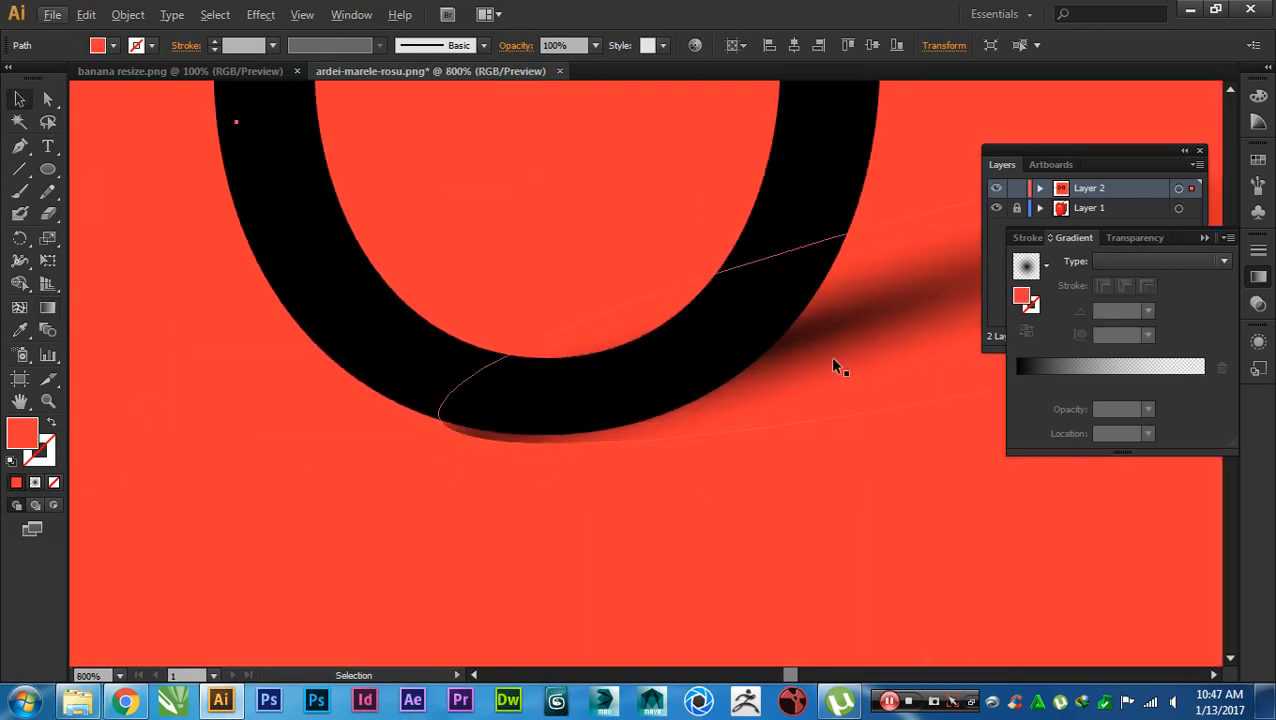
left_click_drag(834, 360, 868, 360)
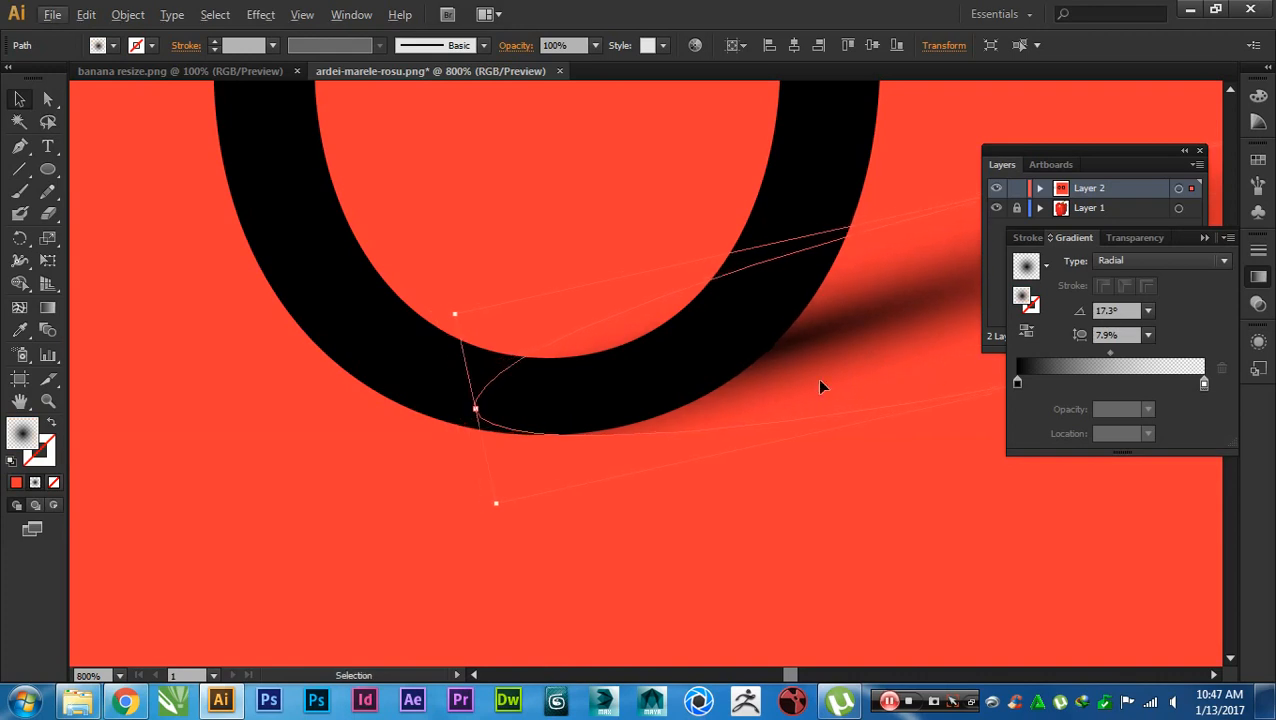
key("r")
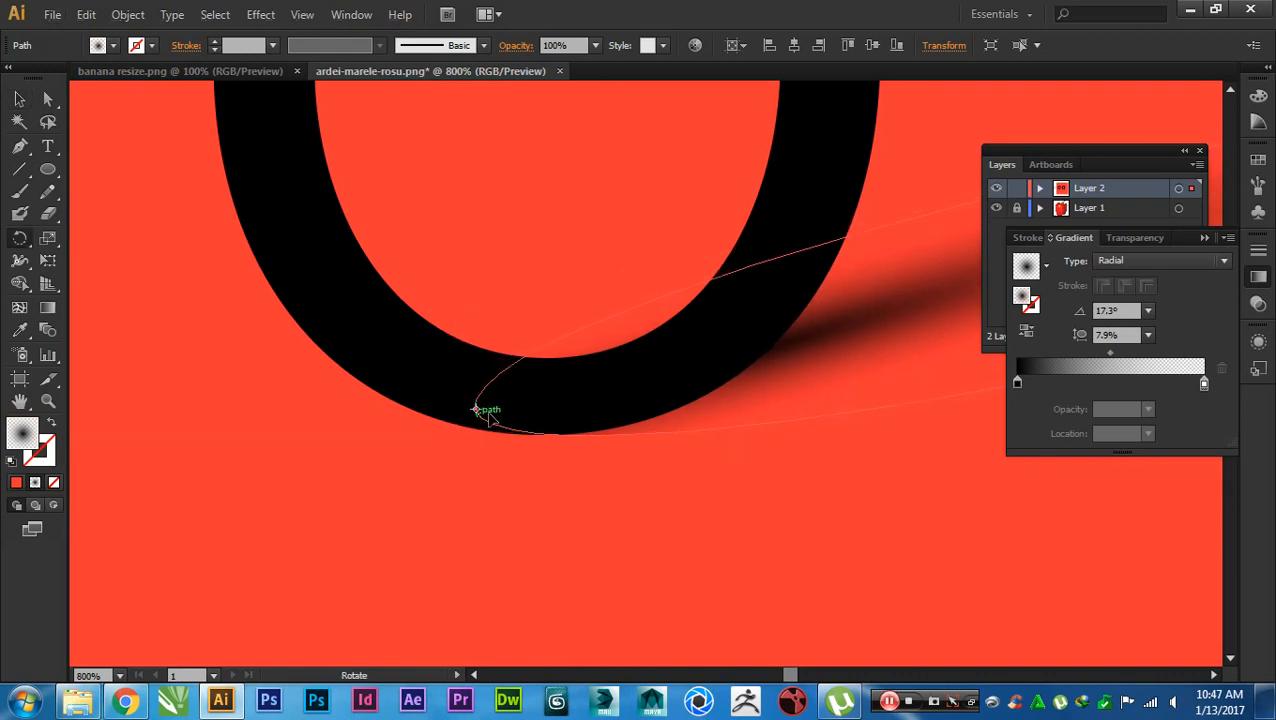
left_click(476, 410)
mouse_move(951, 442)
left_mouse_down()
mouse_move(958, 474)
mouse_move(954, 458)
left_mouse_up()
key("v")
left_click(931, 513)
- Widen the second O's angled shadow across its short axis to a 12.8% gradient aspect ratio
scroll(841, 520, "down", 1)
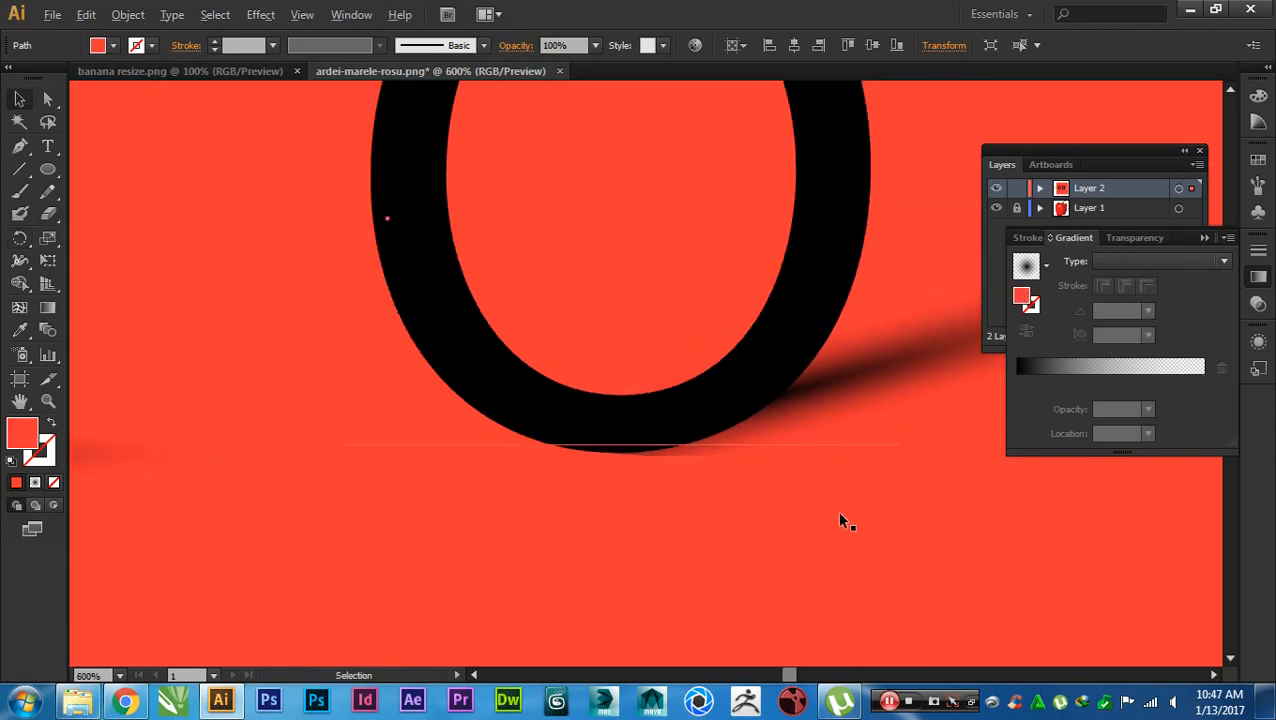
scroll(838, 518, "down", 2)
key("Tab")
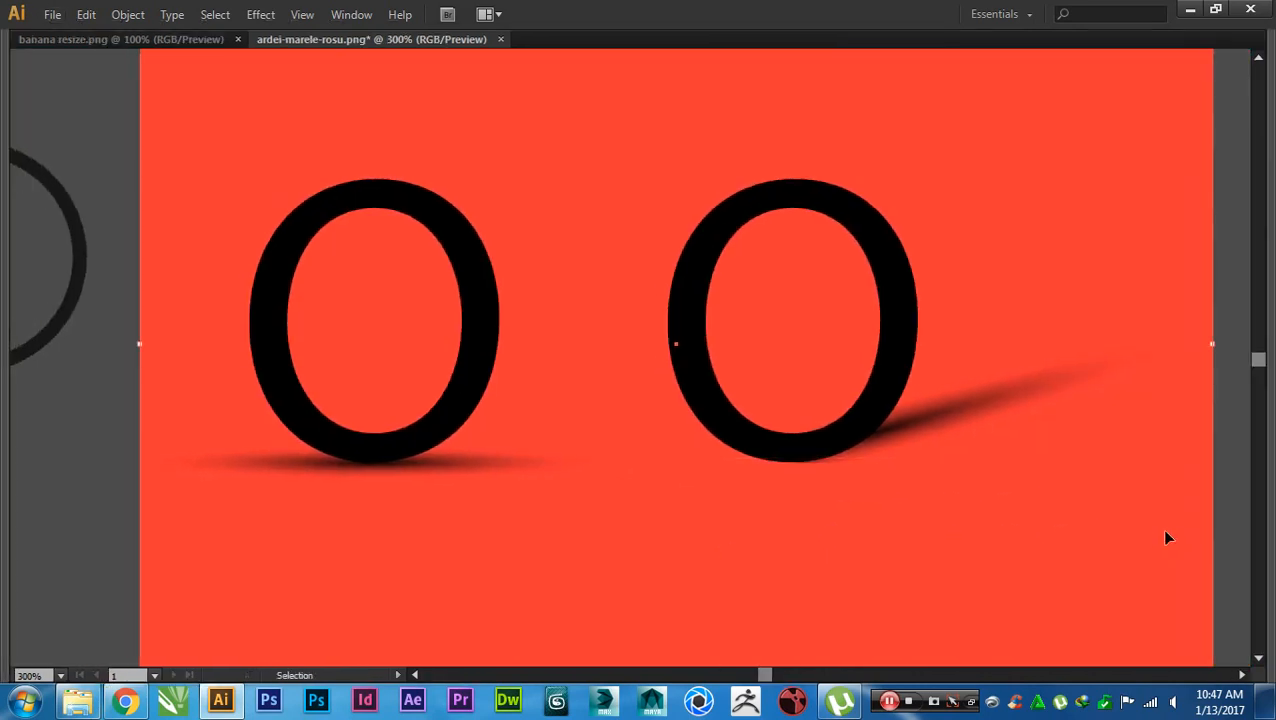
key("space")
left_click_drag(1109, 549, 1137, 549)
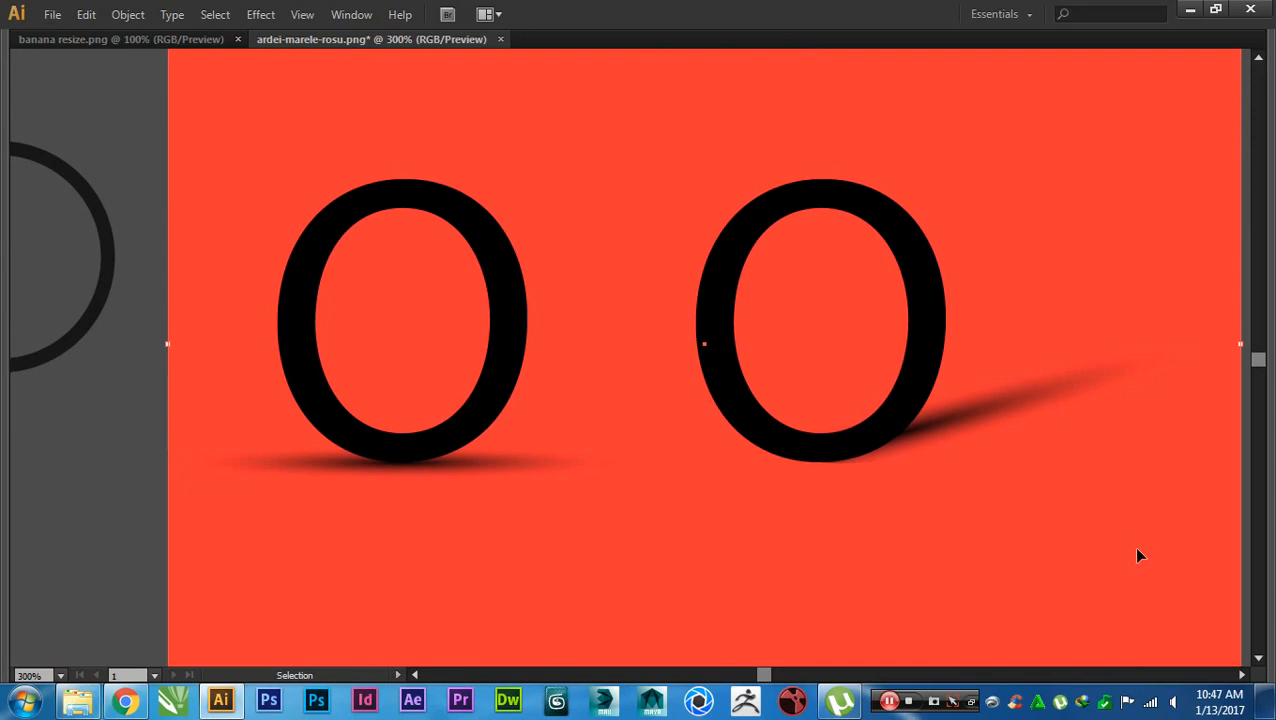
left_click(1017, 395)
left_click_drag(1045, 444, 1014, 411)
scroll(955, 446, "up", 3)
scroll(995, 438, "right", 1)
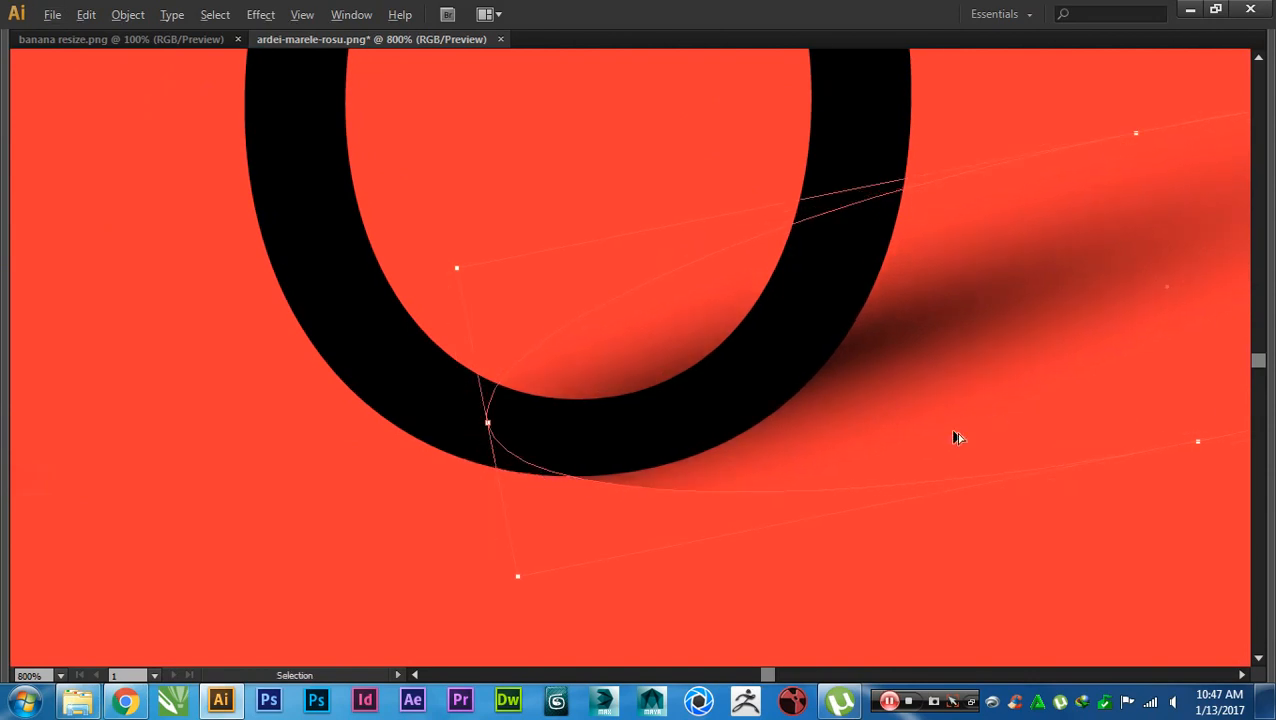
scroll(955, 437, "down", 2)
scroll(983, 440, "right", 1)
- Rotate the widened shadow counterclockwise around a pivot at the second O's base, bringing its gradient angle to 26.2°
key("r")
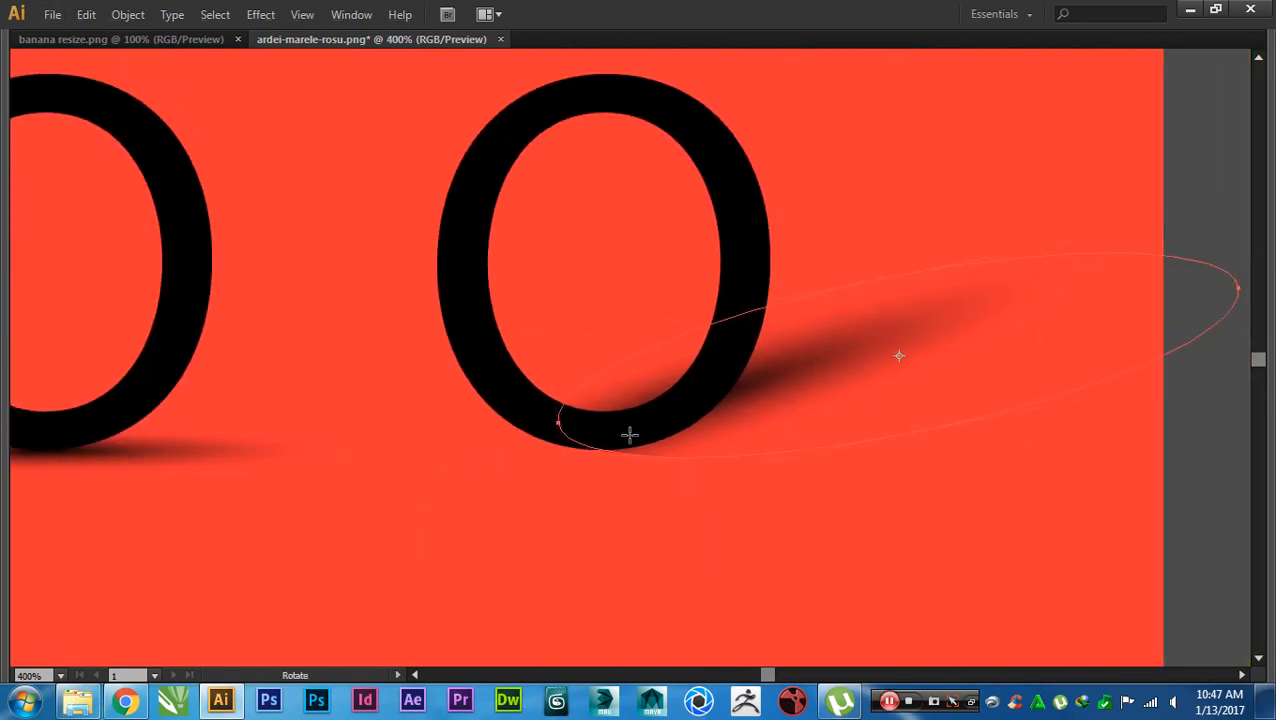
left_click(568, 437)
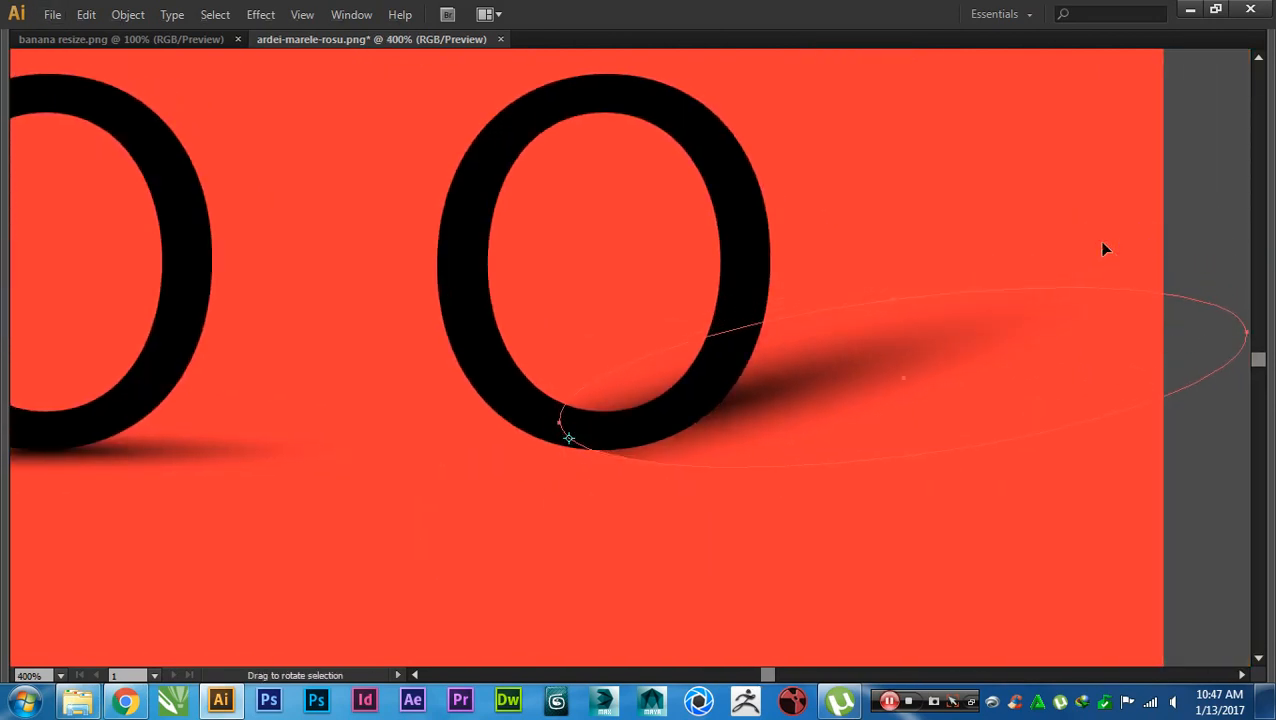
left_click_drag(1100, 242, 1017, 163)
key("v")
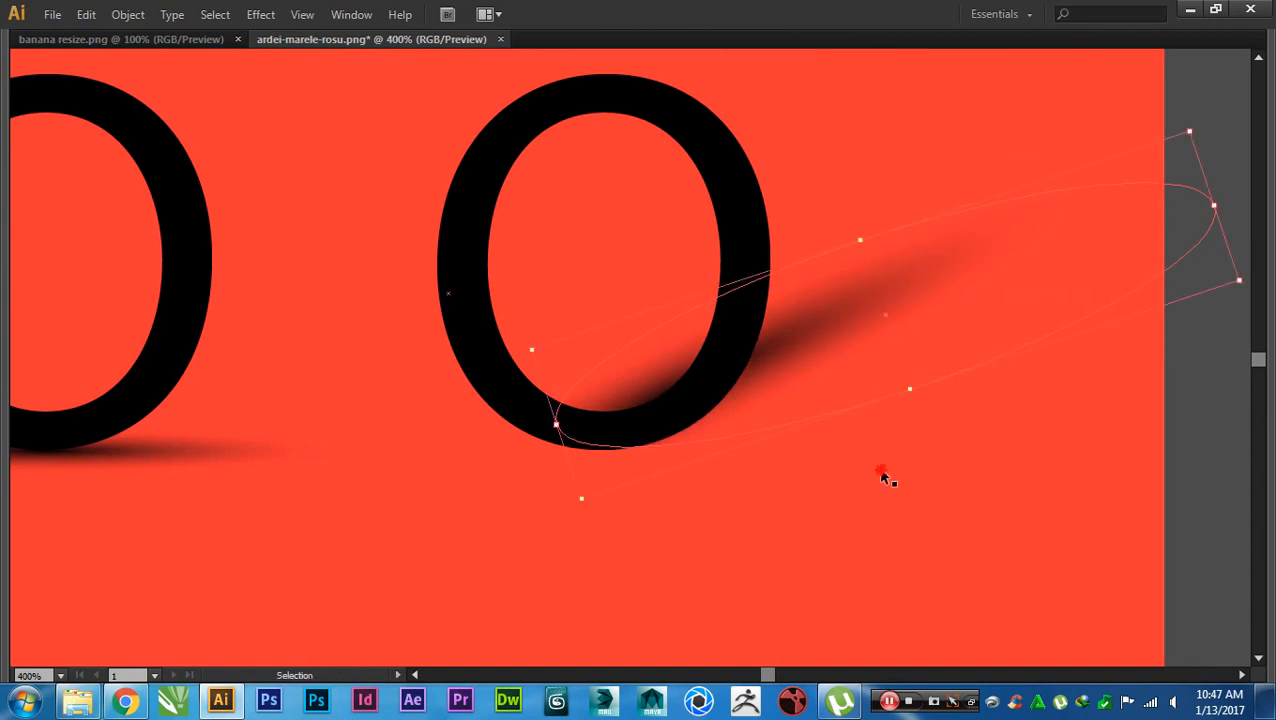
left_click(883, 476)
- Lower the opacity of the second O's angled shadow to 50%
scroll(888, 487, "down", 1)
key("space")
left_click_drag(907, 494, 887, 491)
left_click(846, 383)
key("Tab")
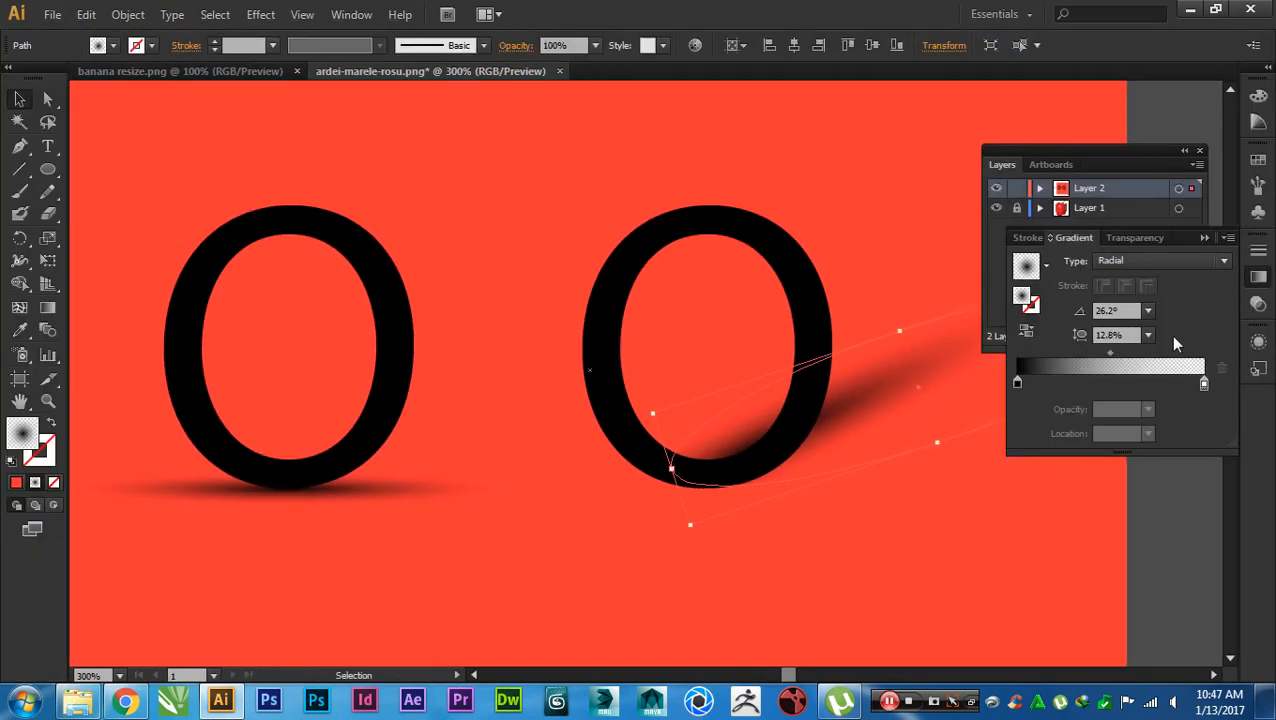
left_click(1124, 239)
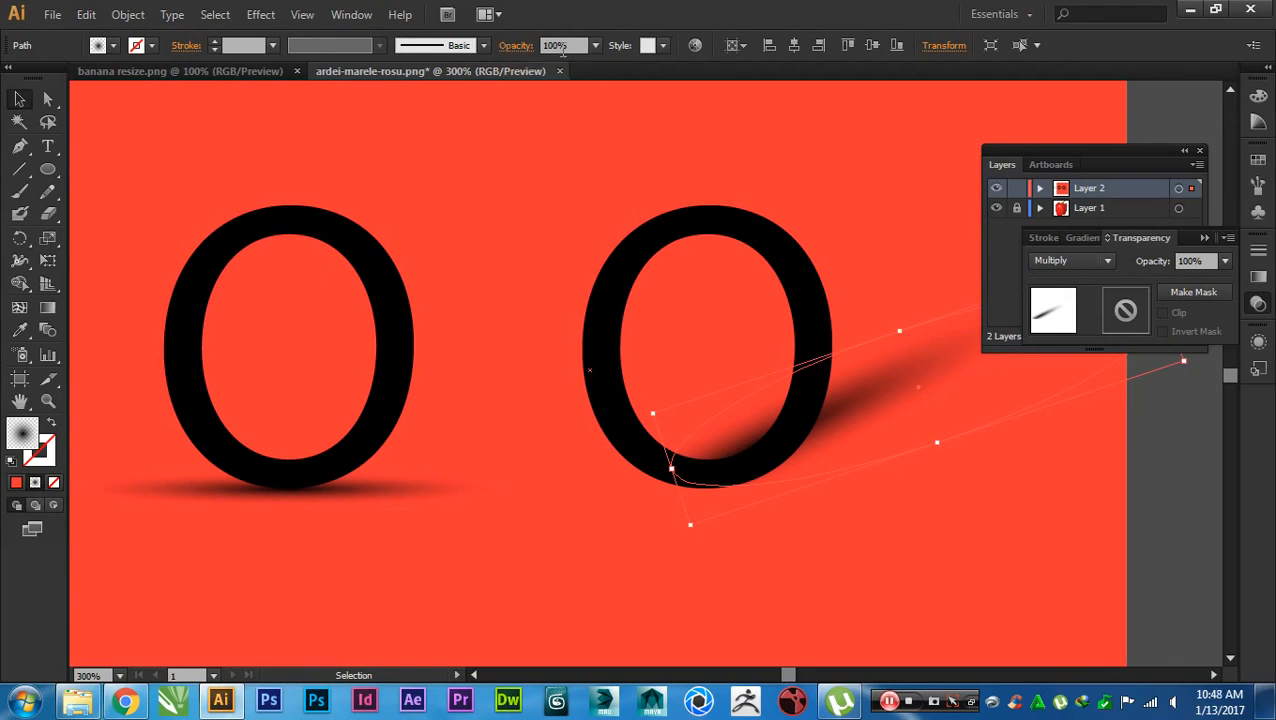
left_click(596, 45)
left_click(612, 168)
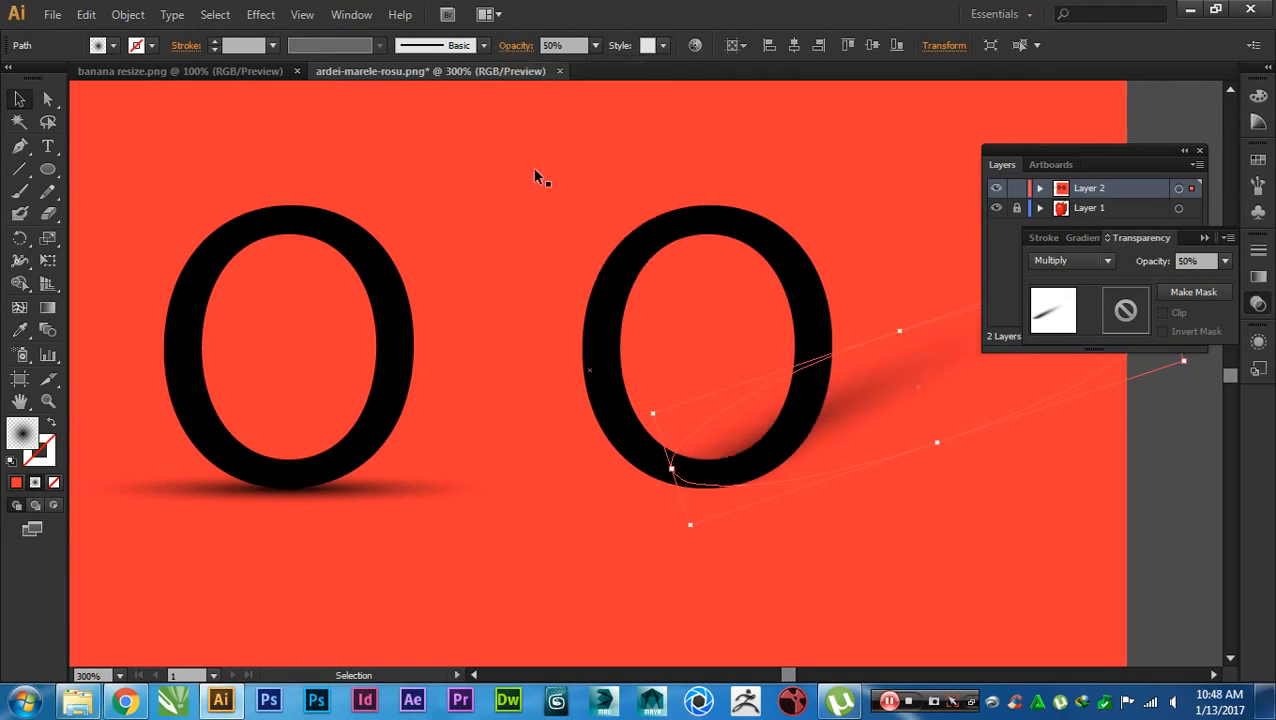
left_click(470, 202)
key("Tab")
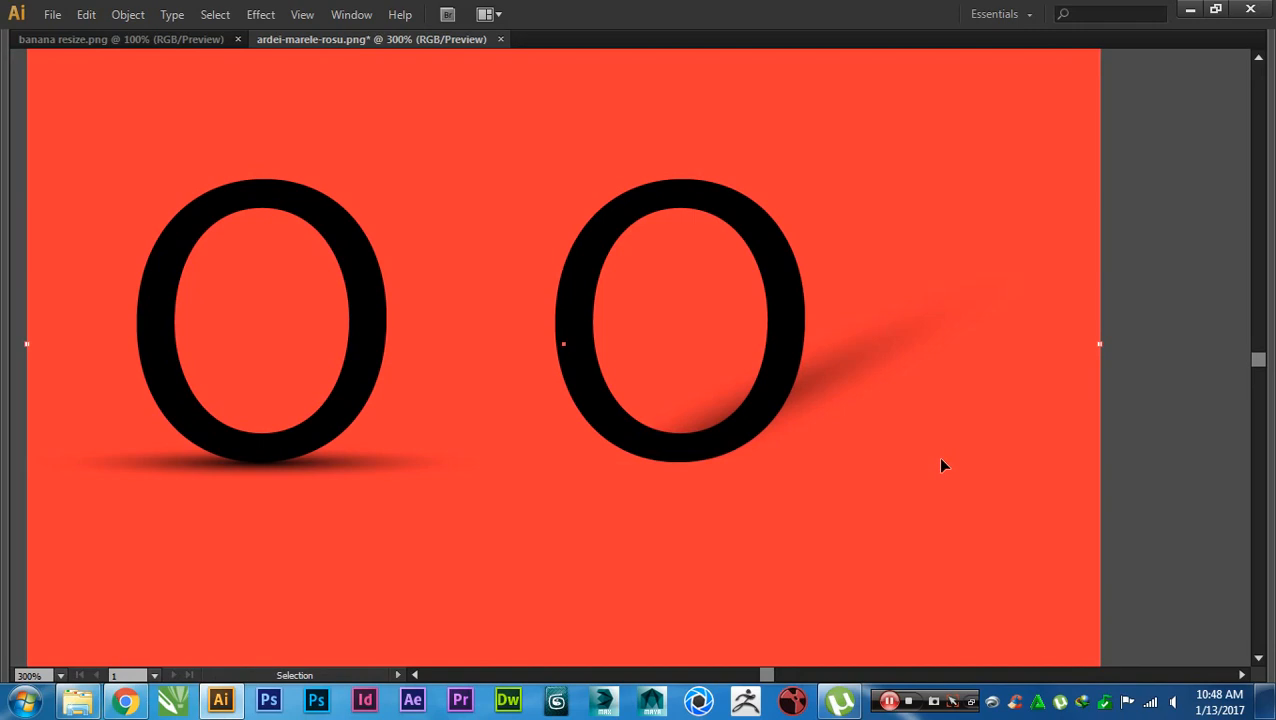
- Examine the flat and angled shadows under both letters, close up and within the whole red square
scroll(834, 464, "left", 3)
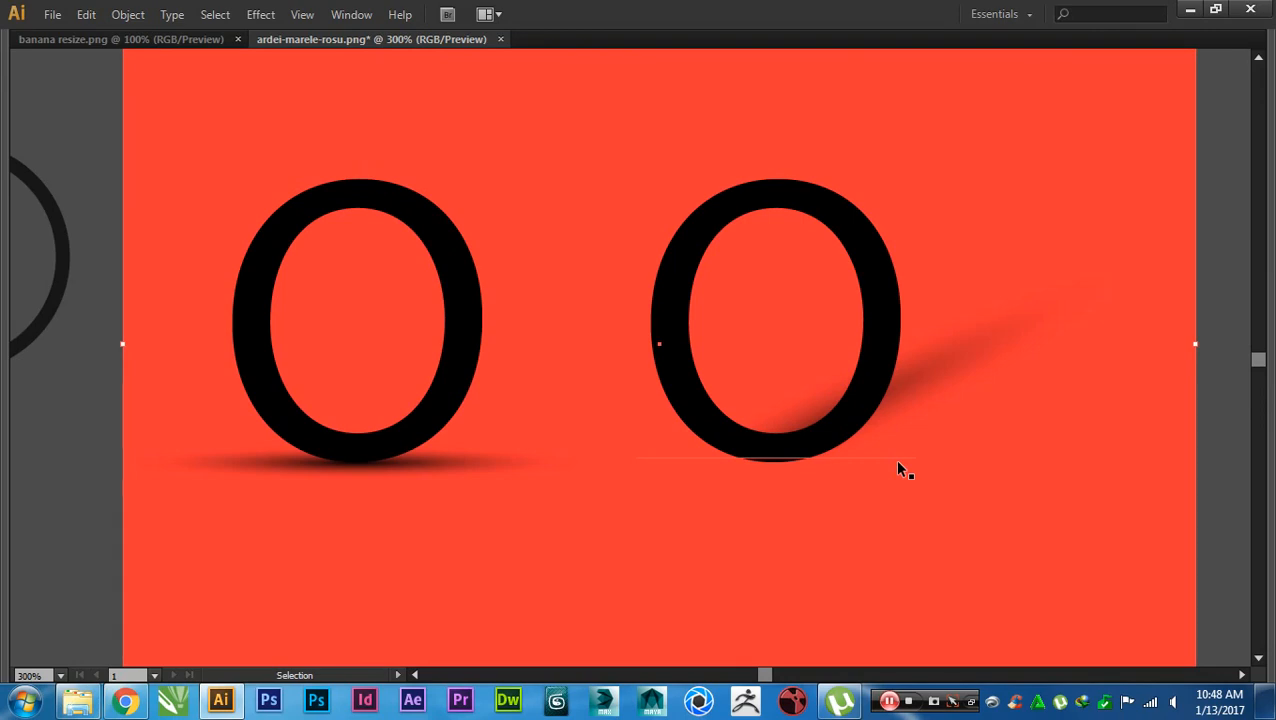
left_click_drag(897, 468, 824, 457)
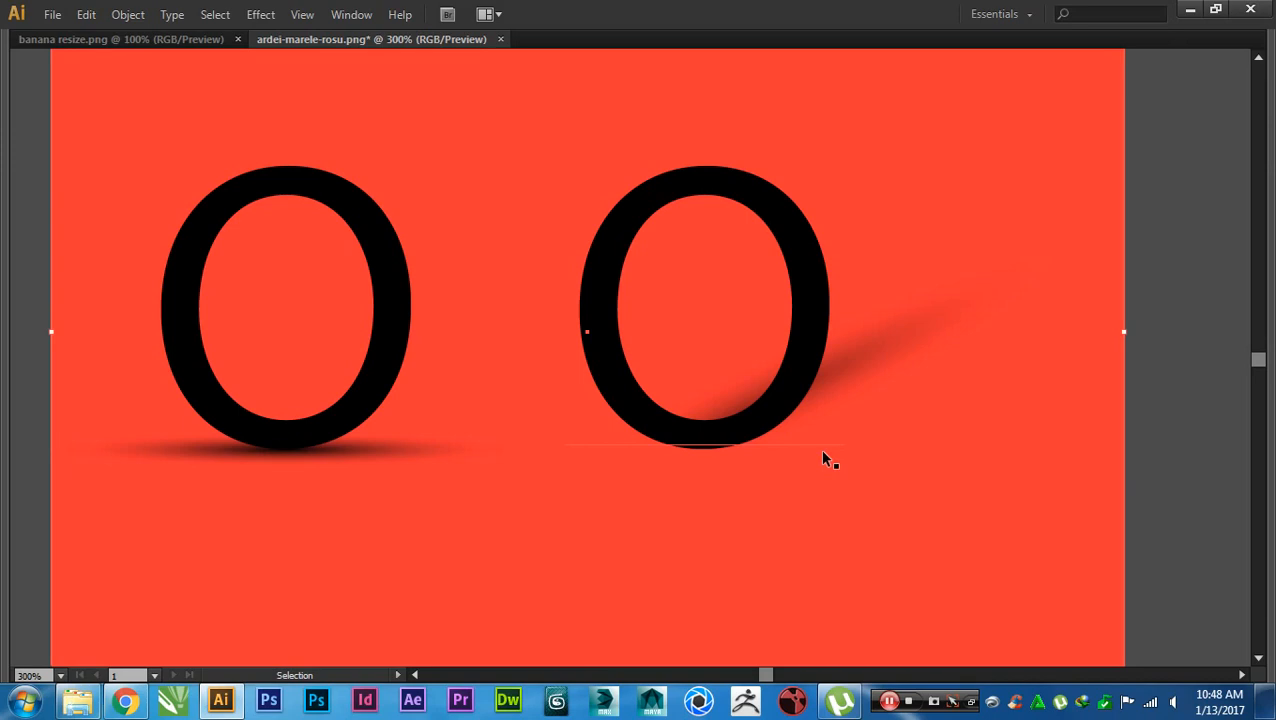
scroll(905, 458, "down", 2)
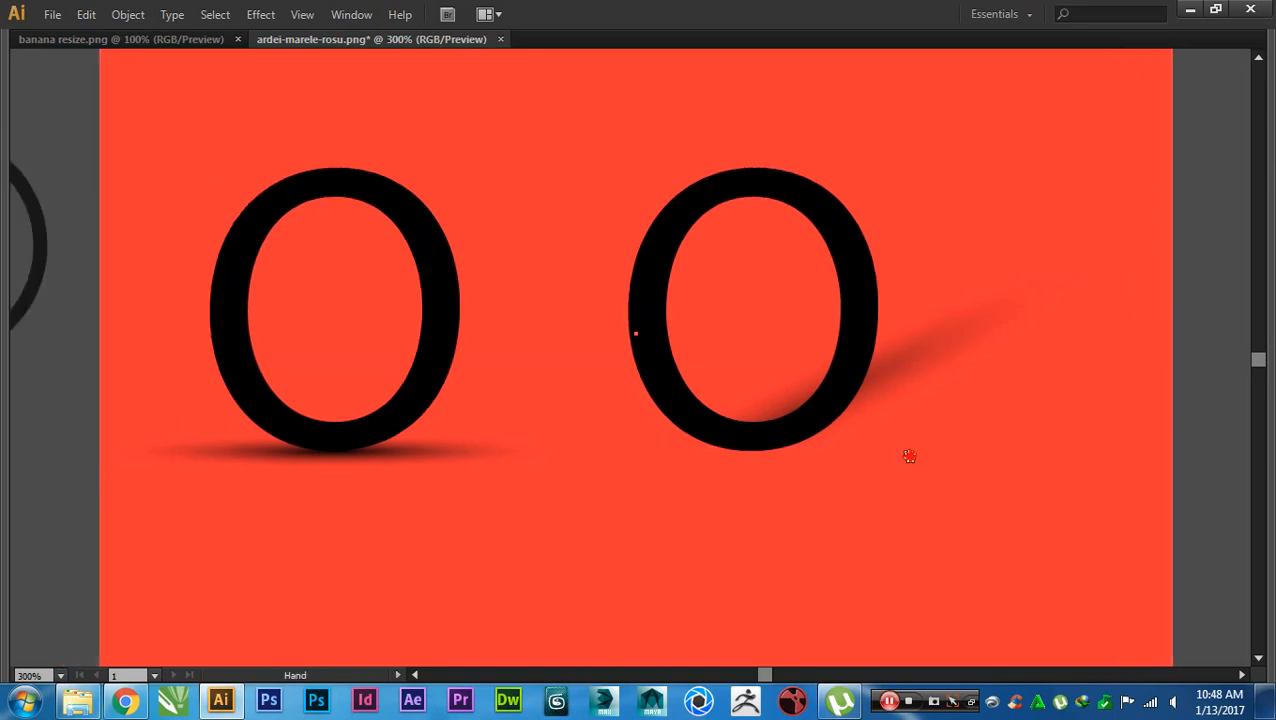
scroll(940, 492, "right", 1)
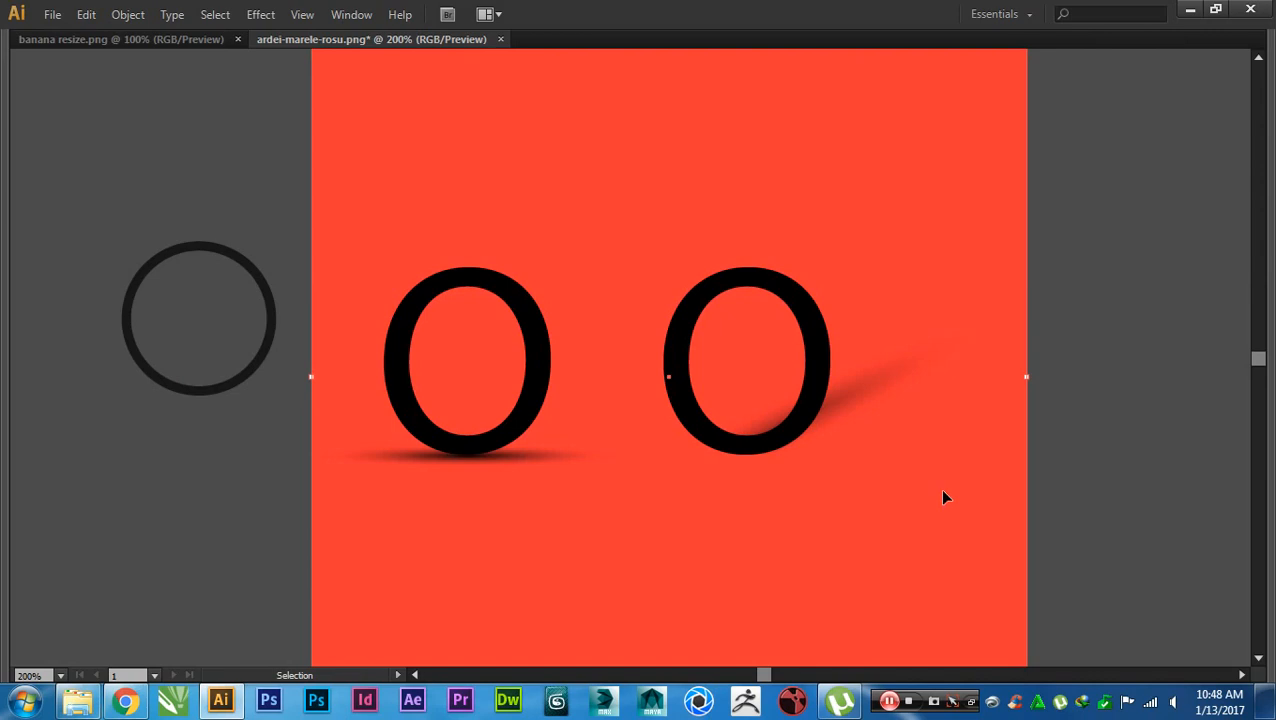
scroll(945, 497, "down", 1)
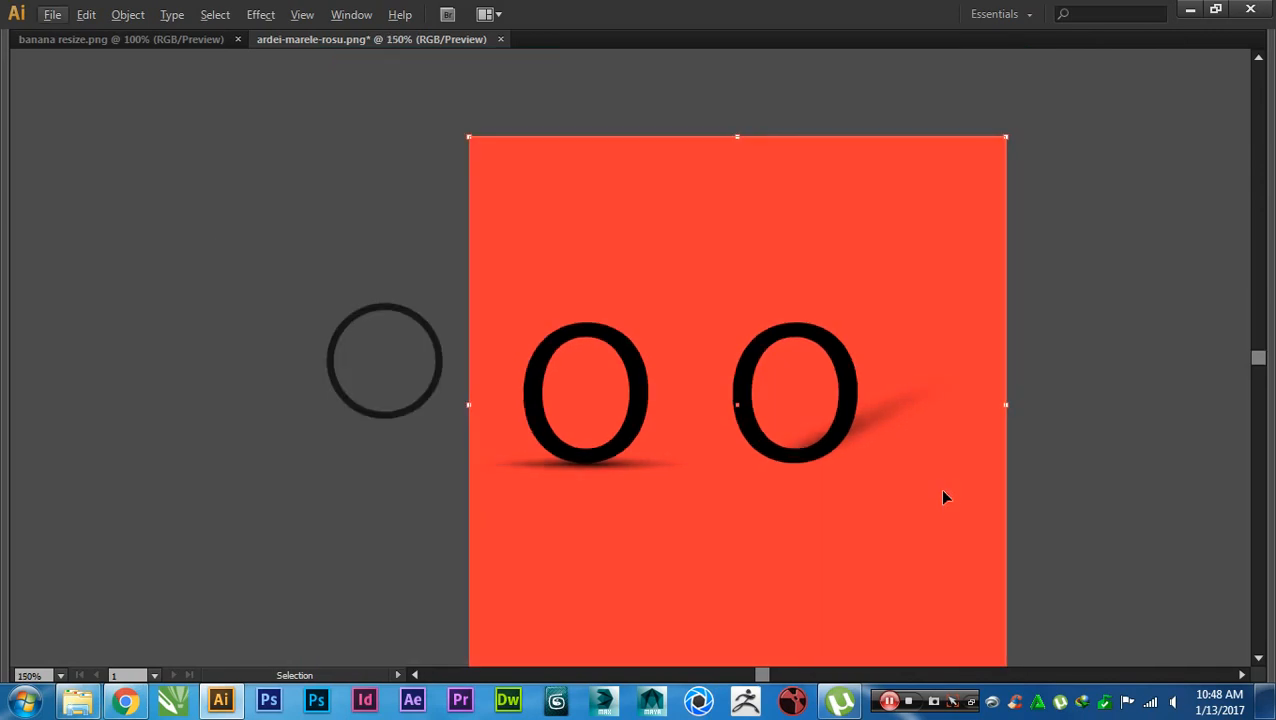
key("Tab")
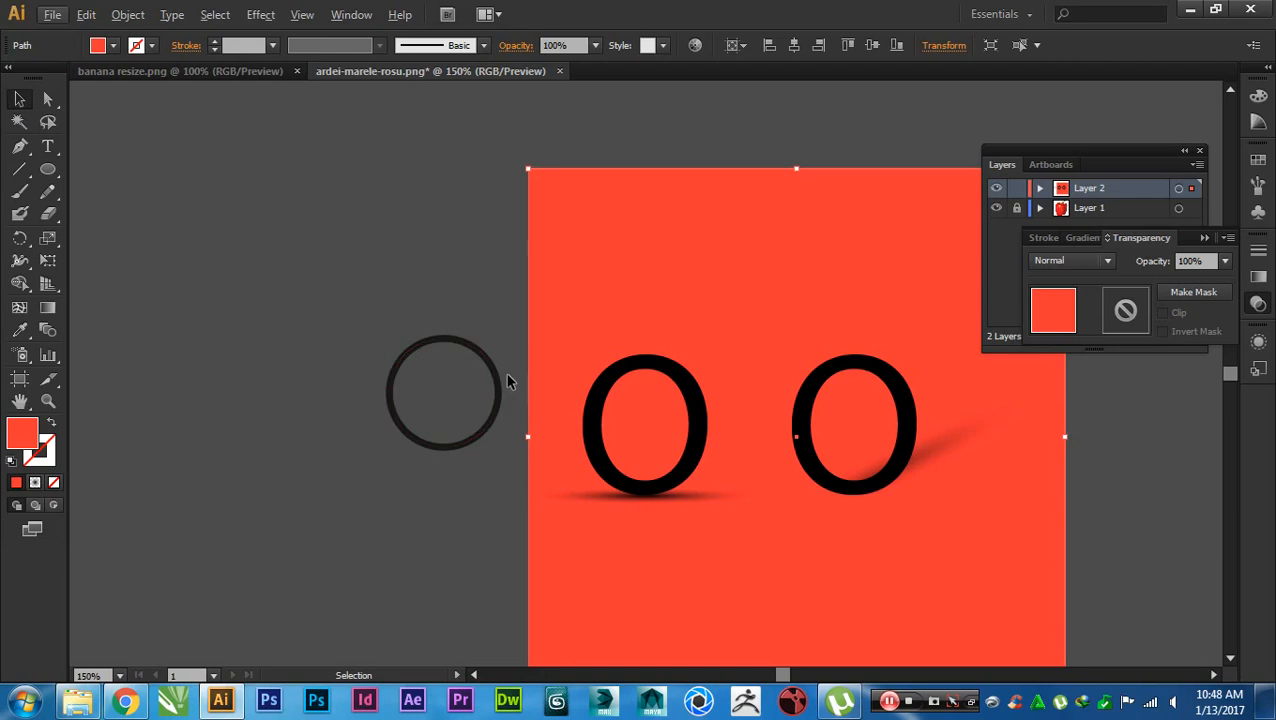
scroll(560, 249, "down", 1)
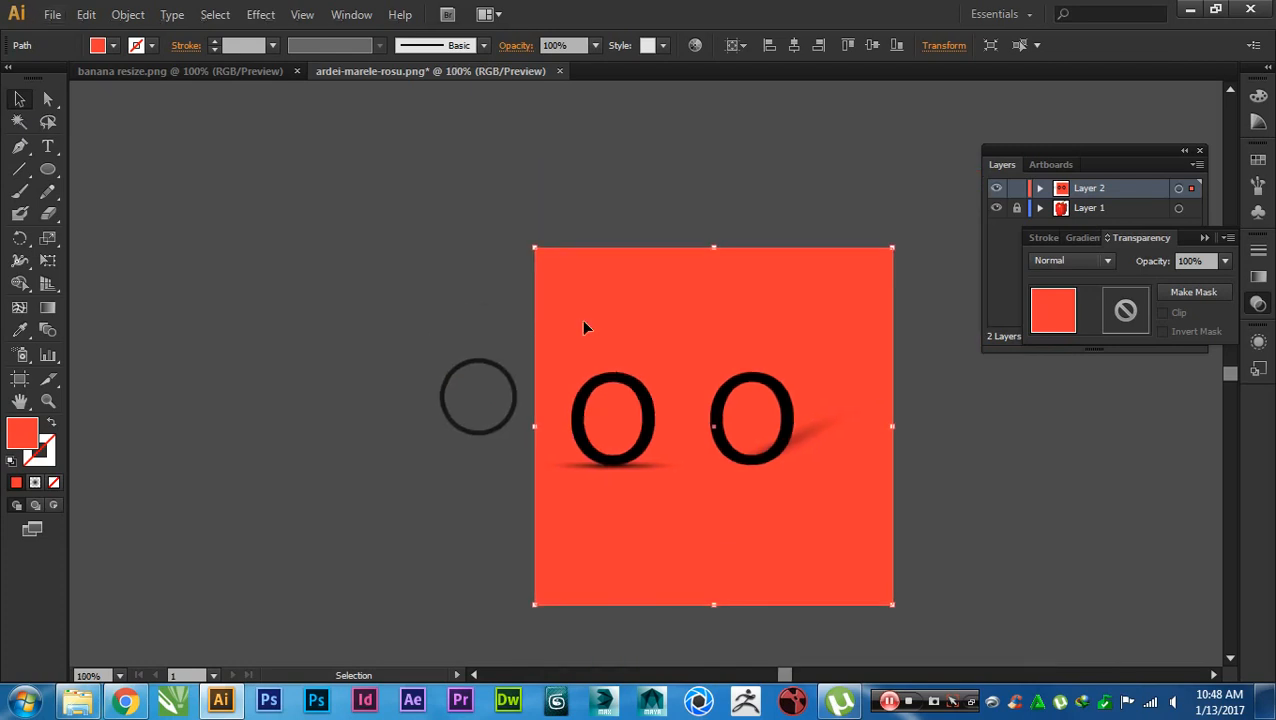
key("r")
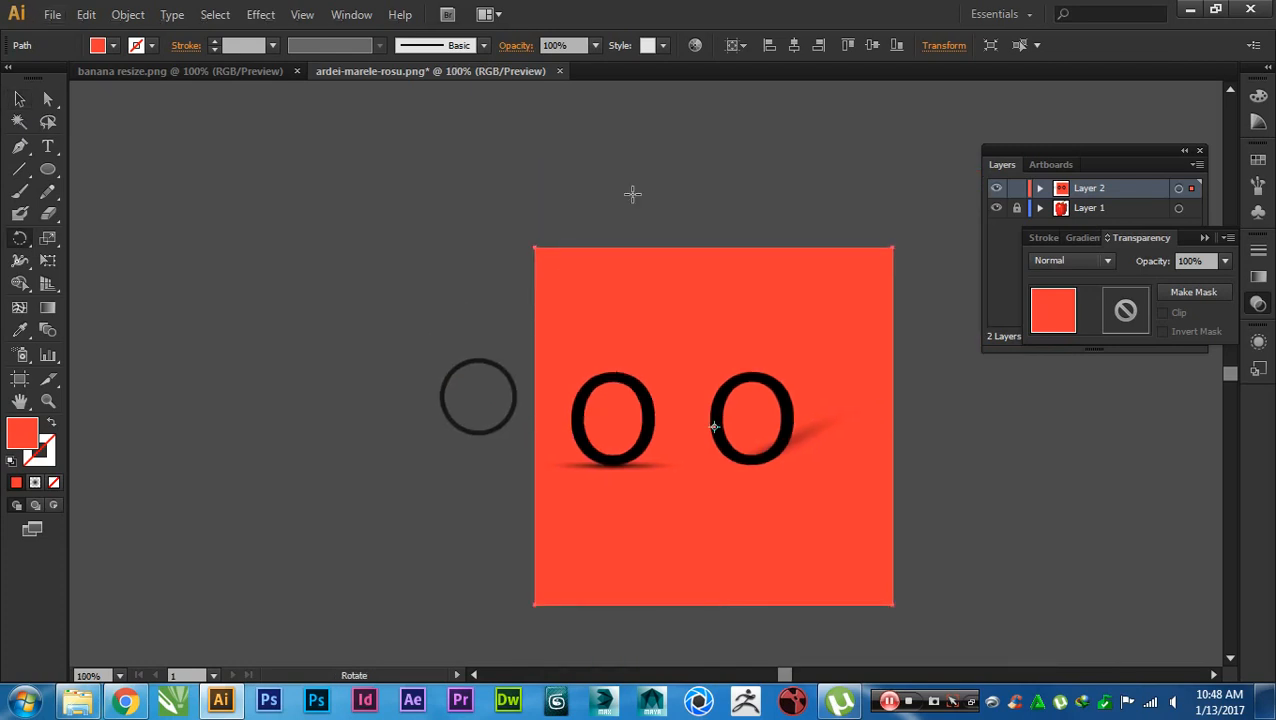
- Rotate the red square around a pivot at its corner, and several more times around a pivot above the second O
left_click(533, 247)
left_click_drag(487, 327, 535, 207)
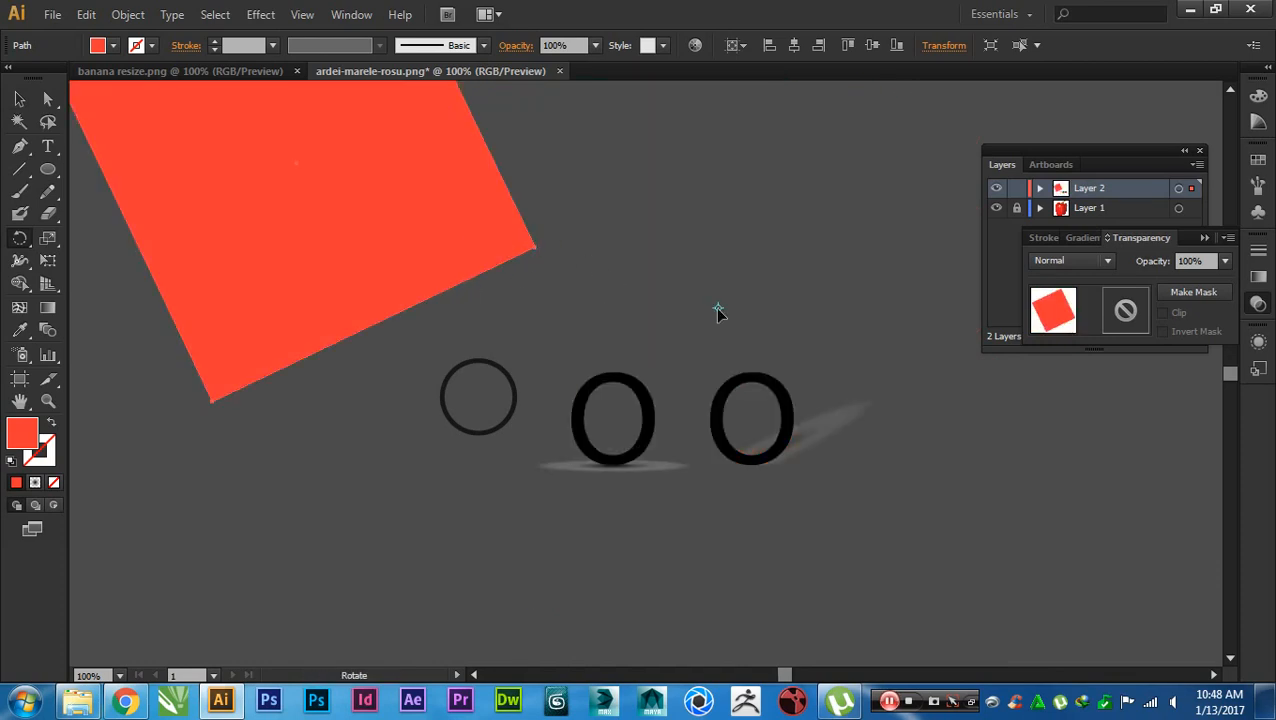
left_click_drag(801, 349, 797, 430)
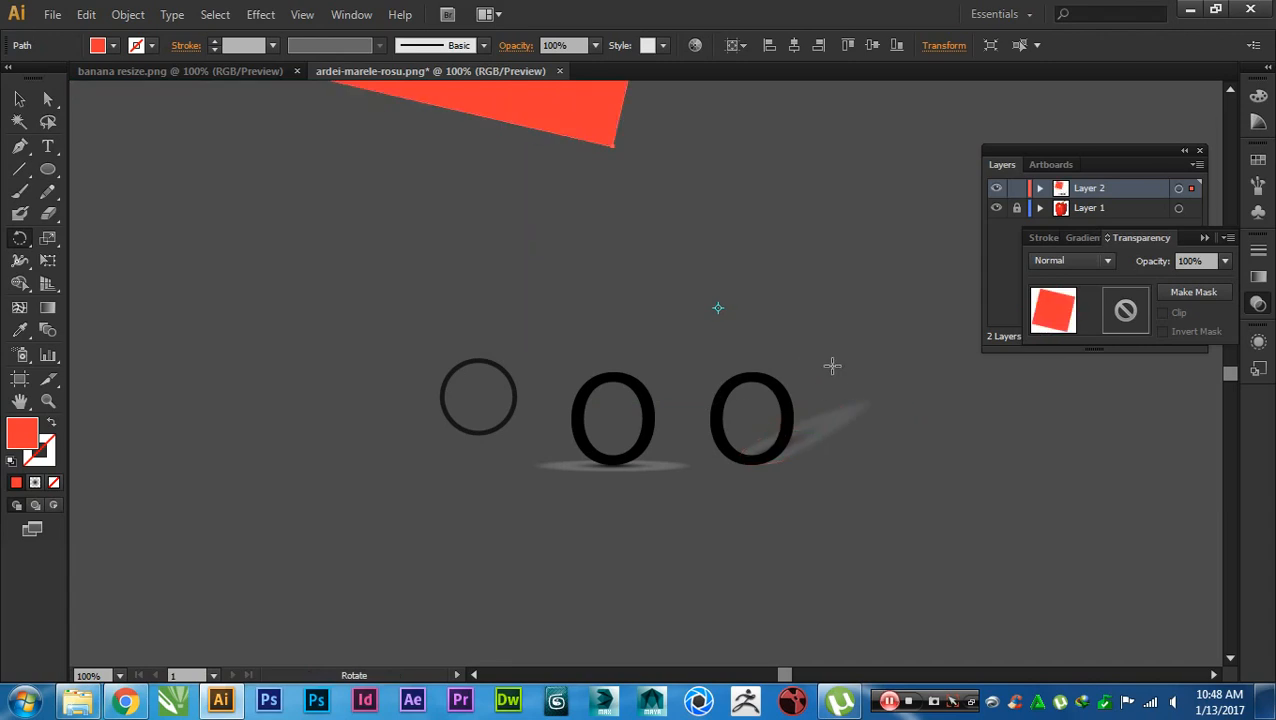
left_click_drag(832, 364, 606, 260)
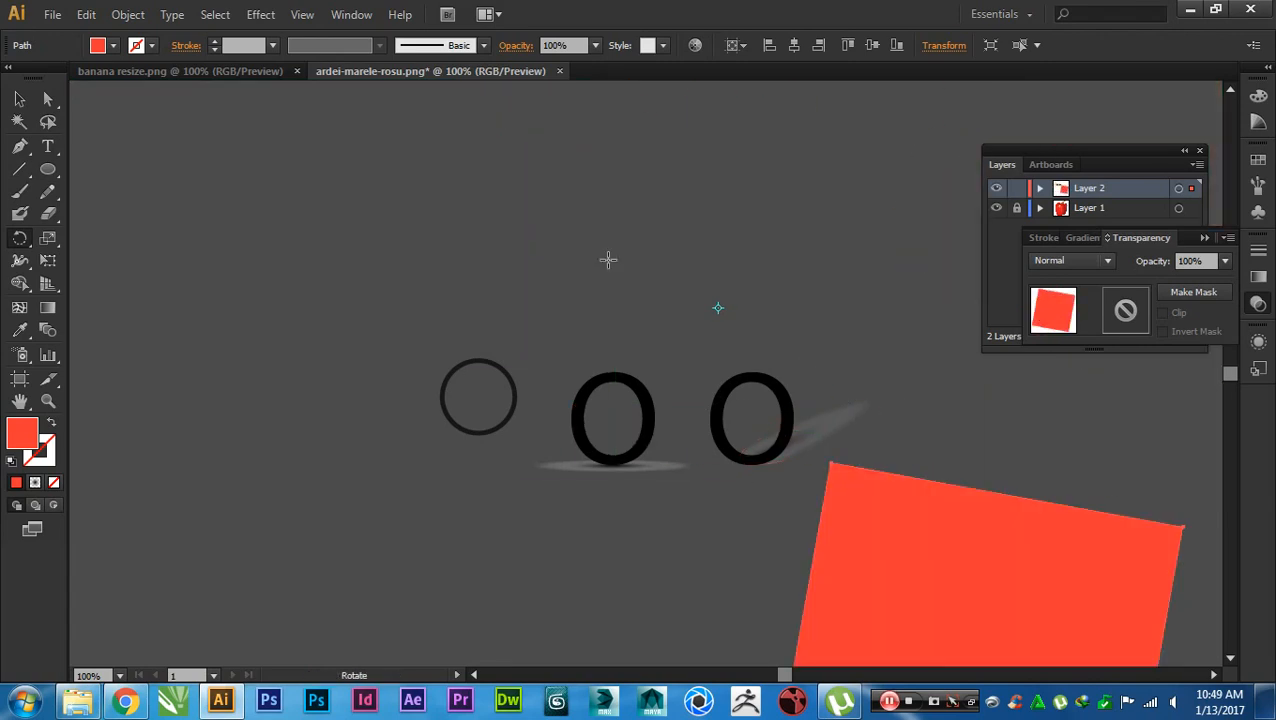
left_click_drag(580, 372, 700, 276)
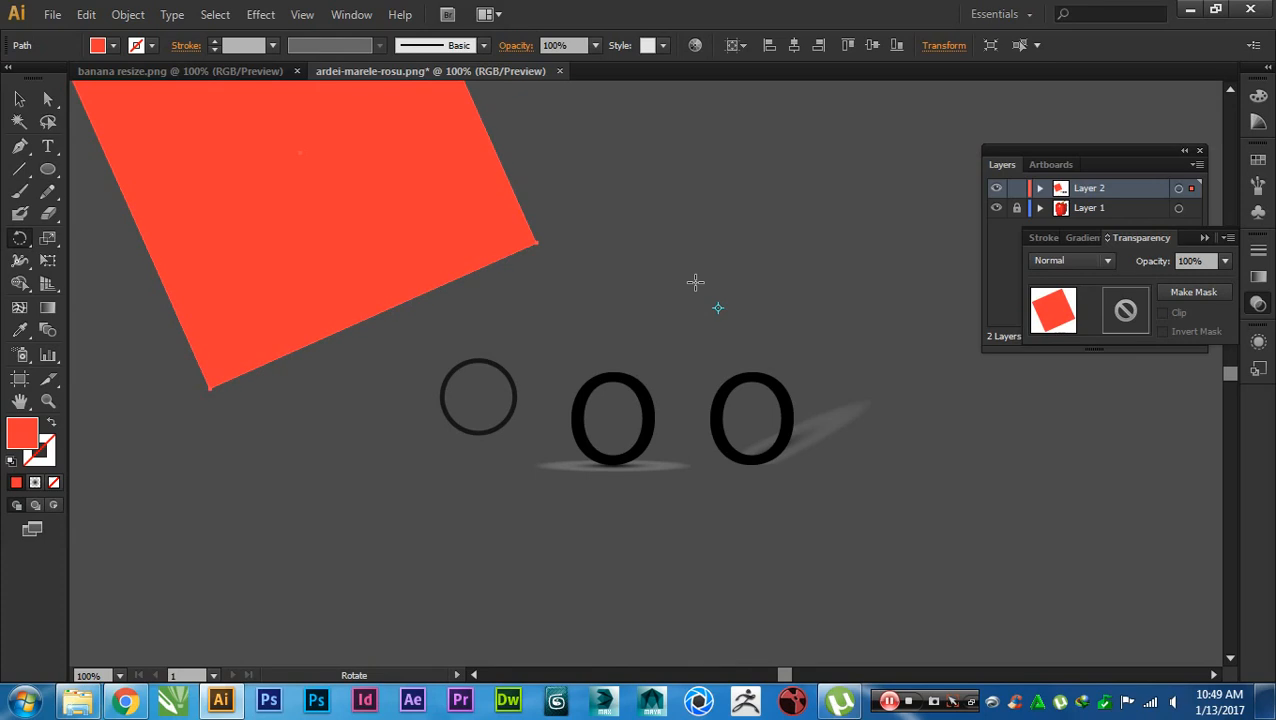
- Delete the red square, the circle, both letter O's and their shadows from Layer 2
key("v")
left_click(723, 309)
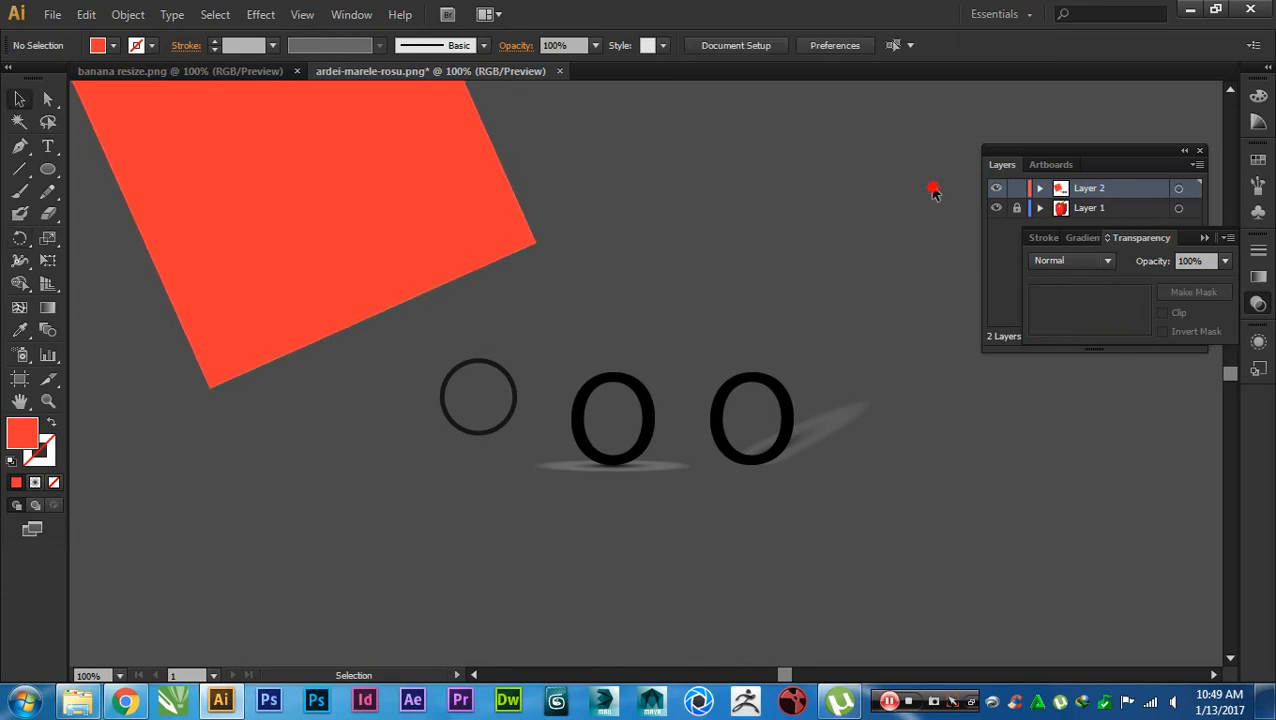
left_click_drag(933, 190, 318, 528)
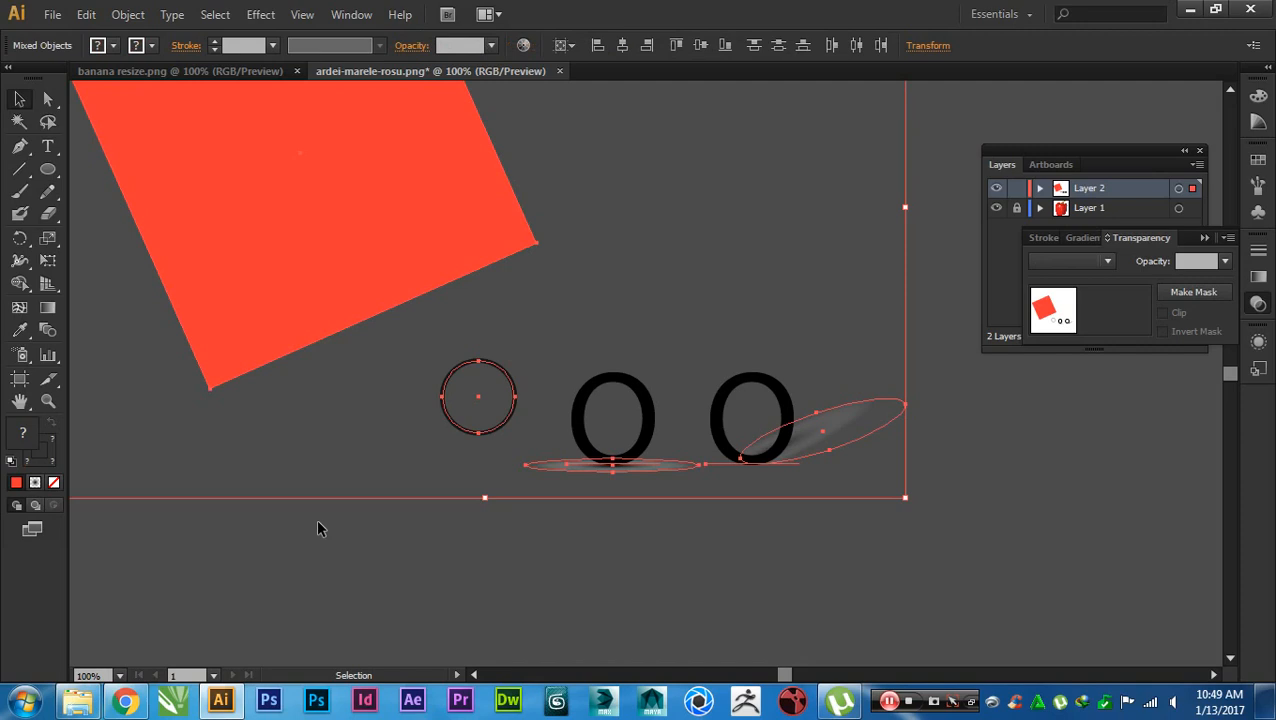
key("Delete")
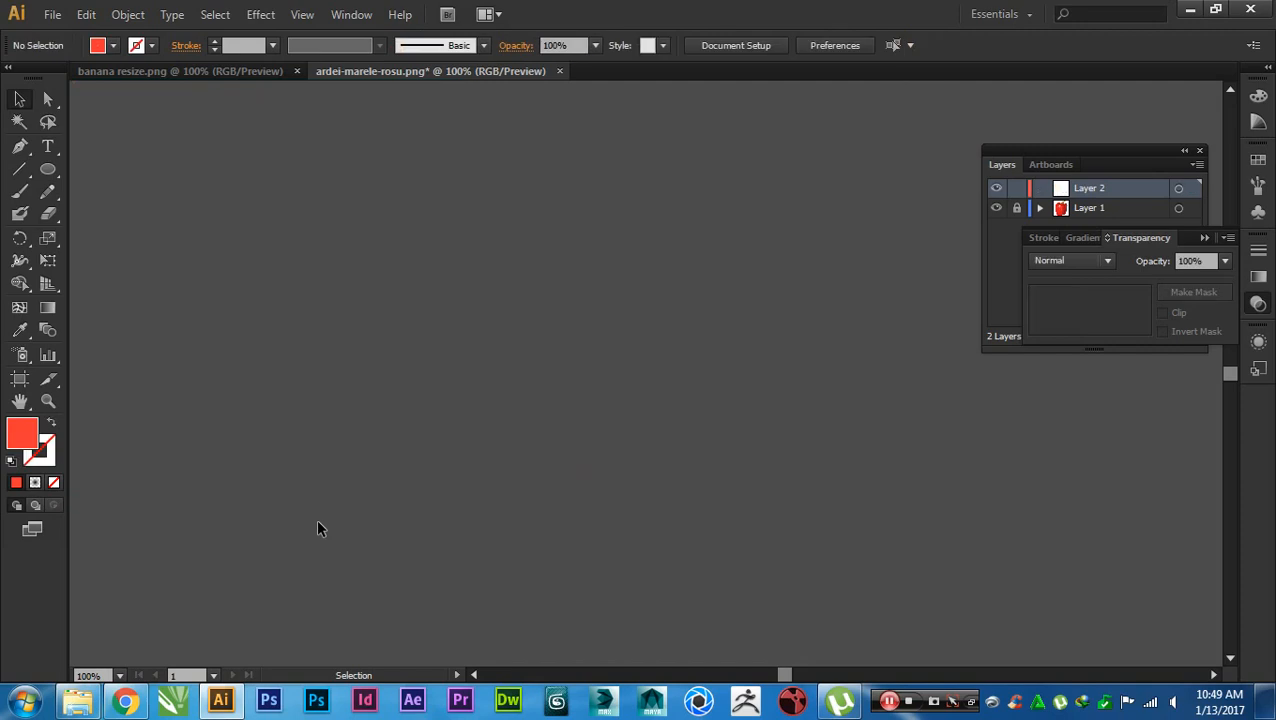
- Create a new 10.5 × 8.5 in CMYK document with one artboard and 300 ppi raster effects
key("space")
mouse_move(689, 560)
left_mouse_down()
mouse_move(473, 538)
mouse_move(250, 538)
left_mouse_up()
left_click_drag(749, 537, 347, 515)
left_click_drag(776, 517, 558, 557)
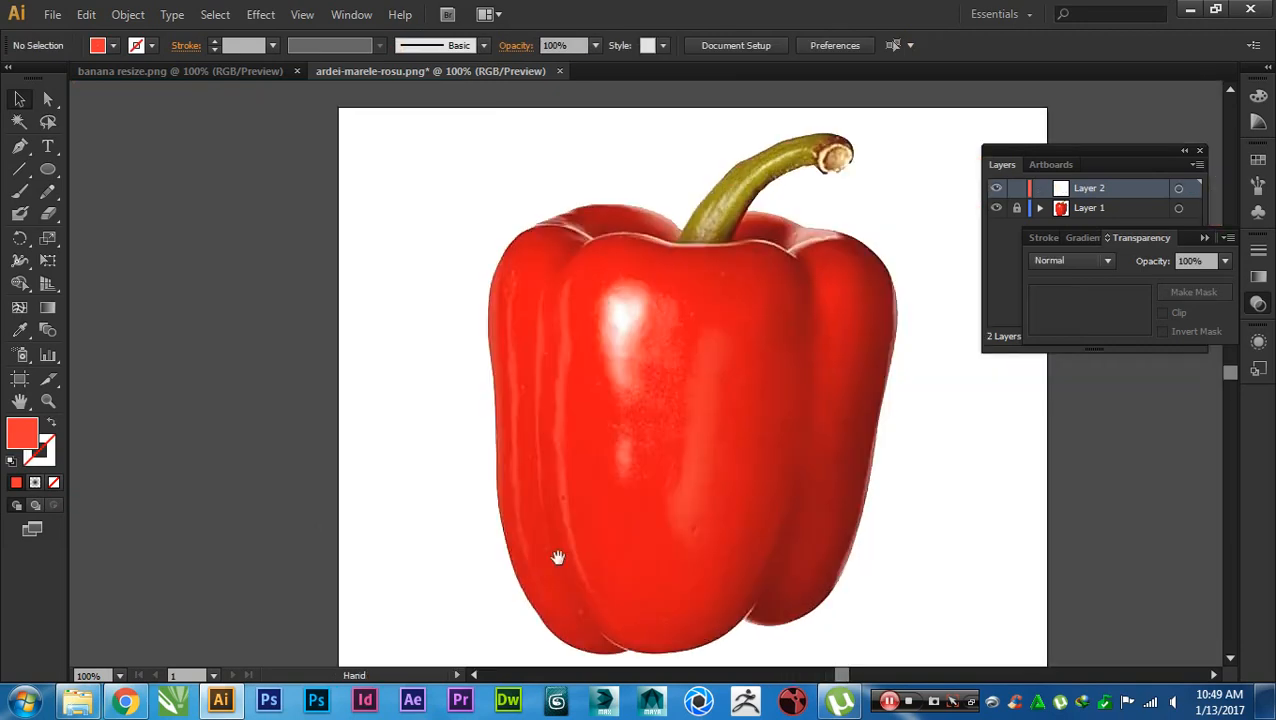
left_click(52, 14)
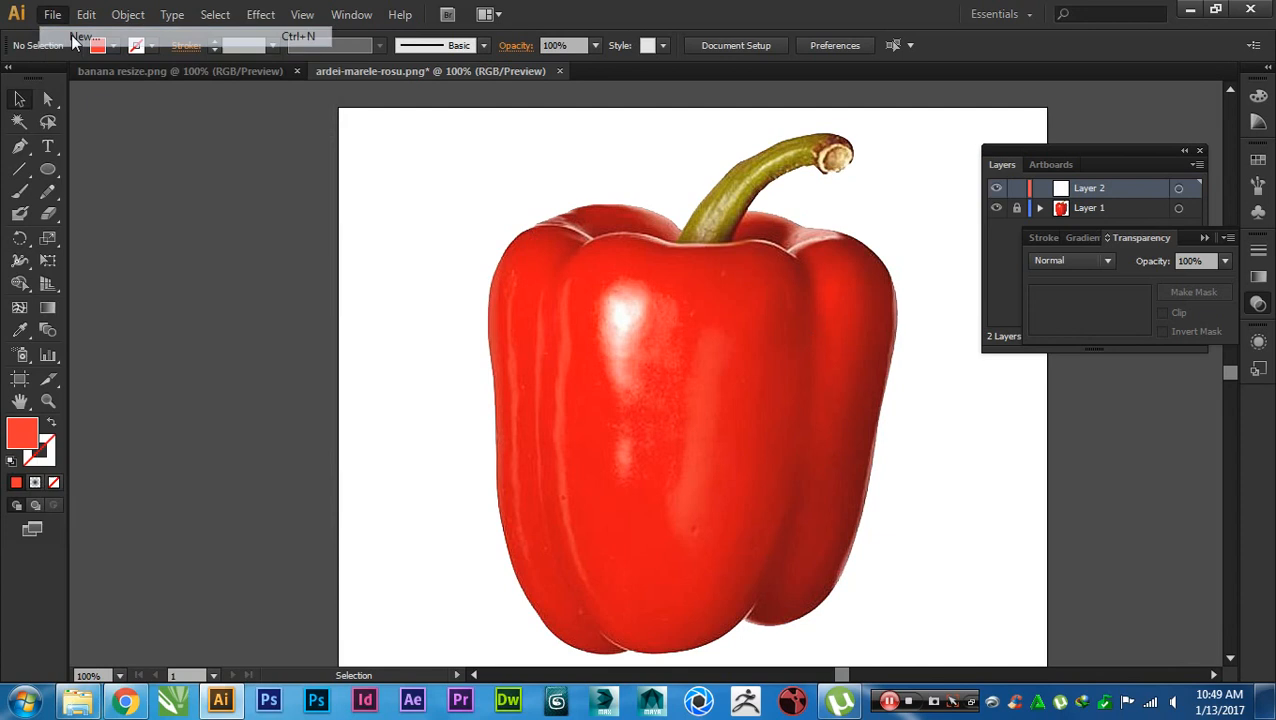
left_click(78, 38)
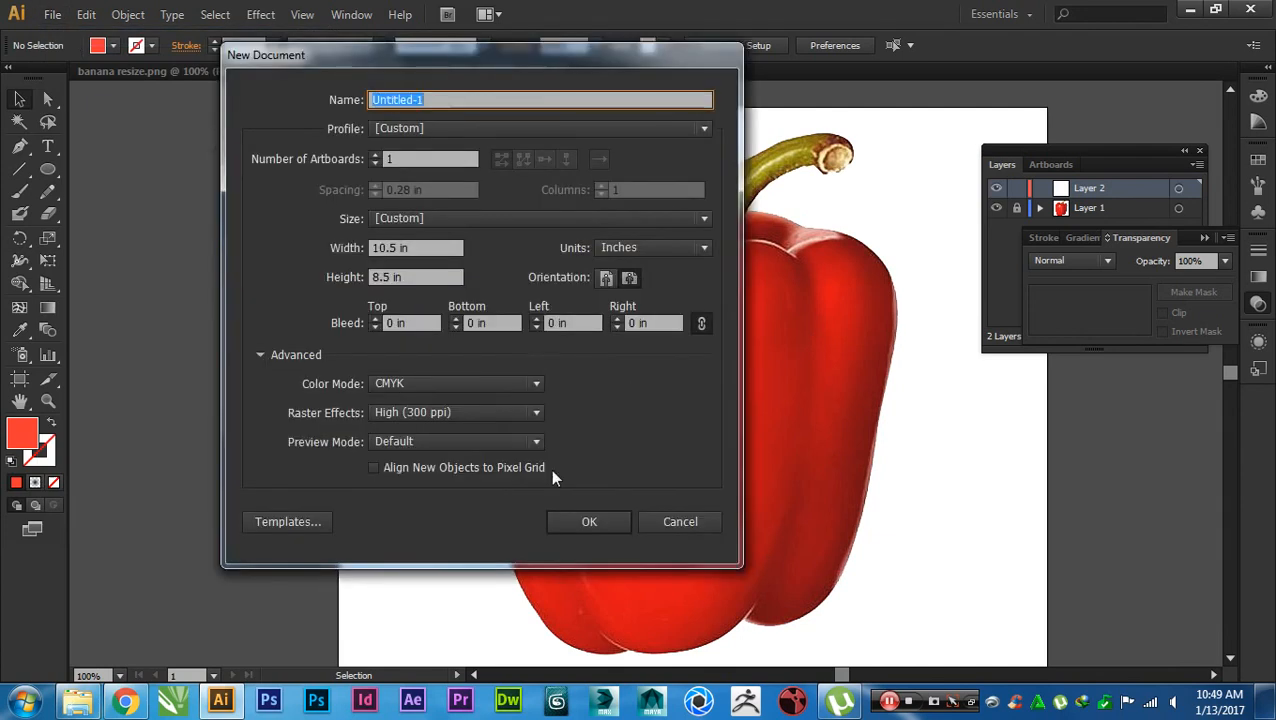
left_click(588, 524)
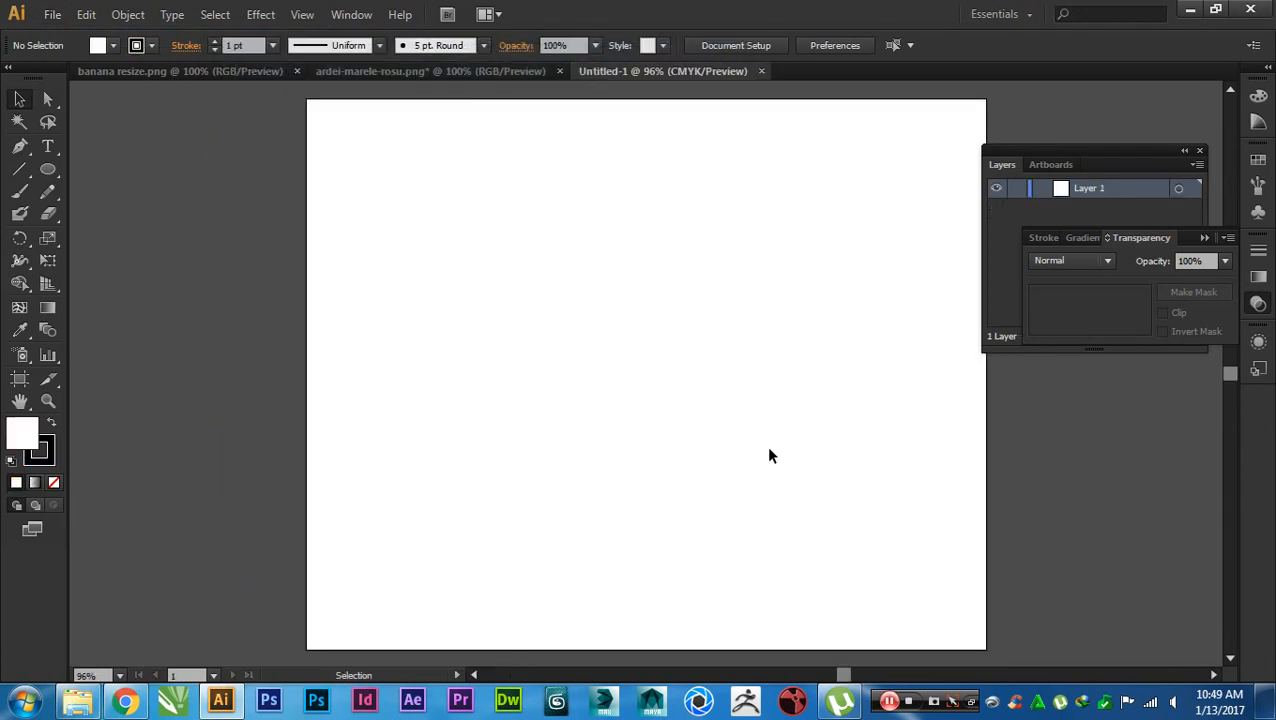
- Show the rulers around the new document's artboard
left_click_drag(769, 456, 735, 444)
key("ctrl+r")
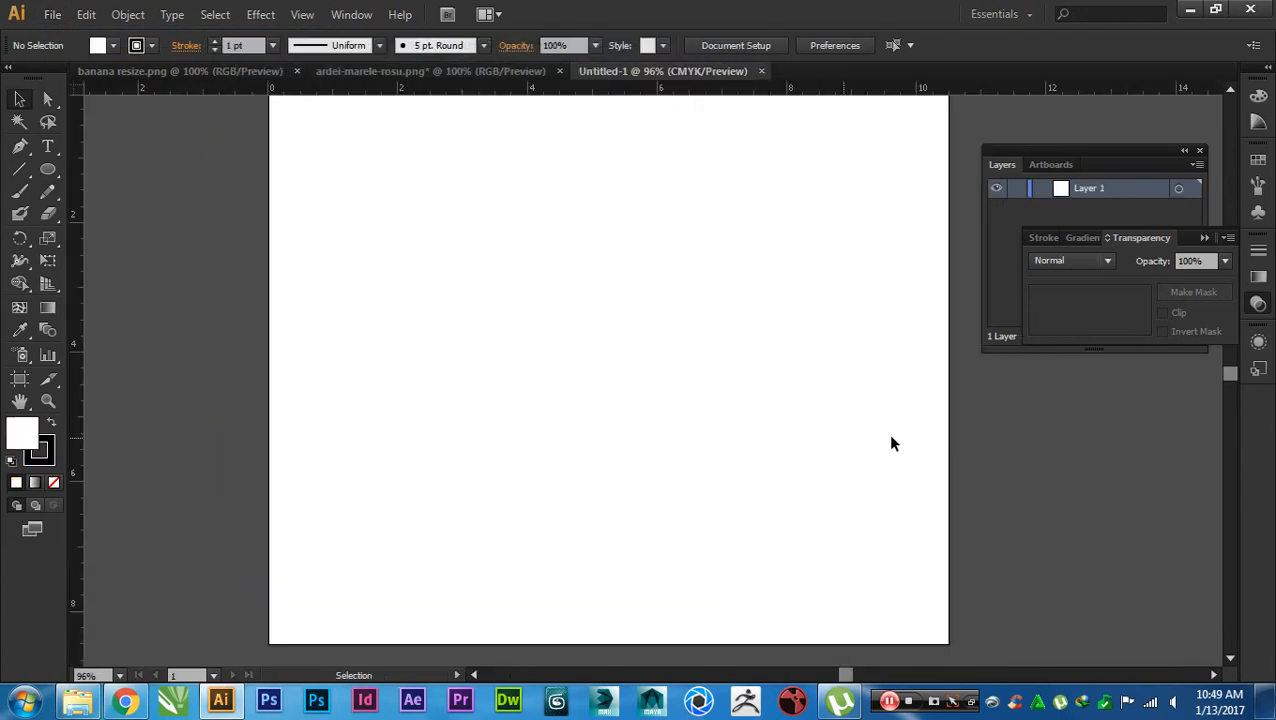
scroll(847, 428, "down", 1)
left_click_drag(848, 426, 704, 425)
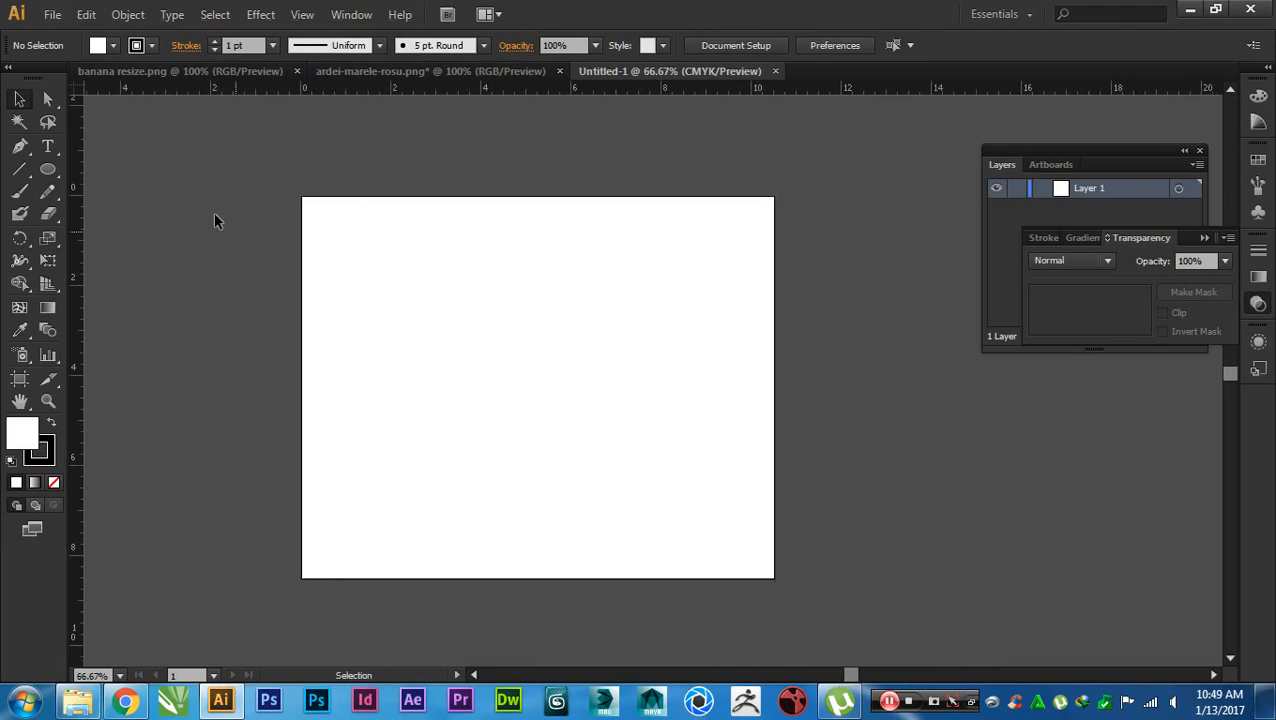
- Draw a rectangle that exactly covers the artboard, from its upper-left to its lower-right corner
left_click_drag(50, 170, 80, 168)
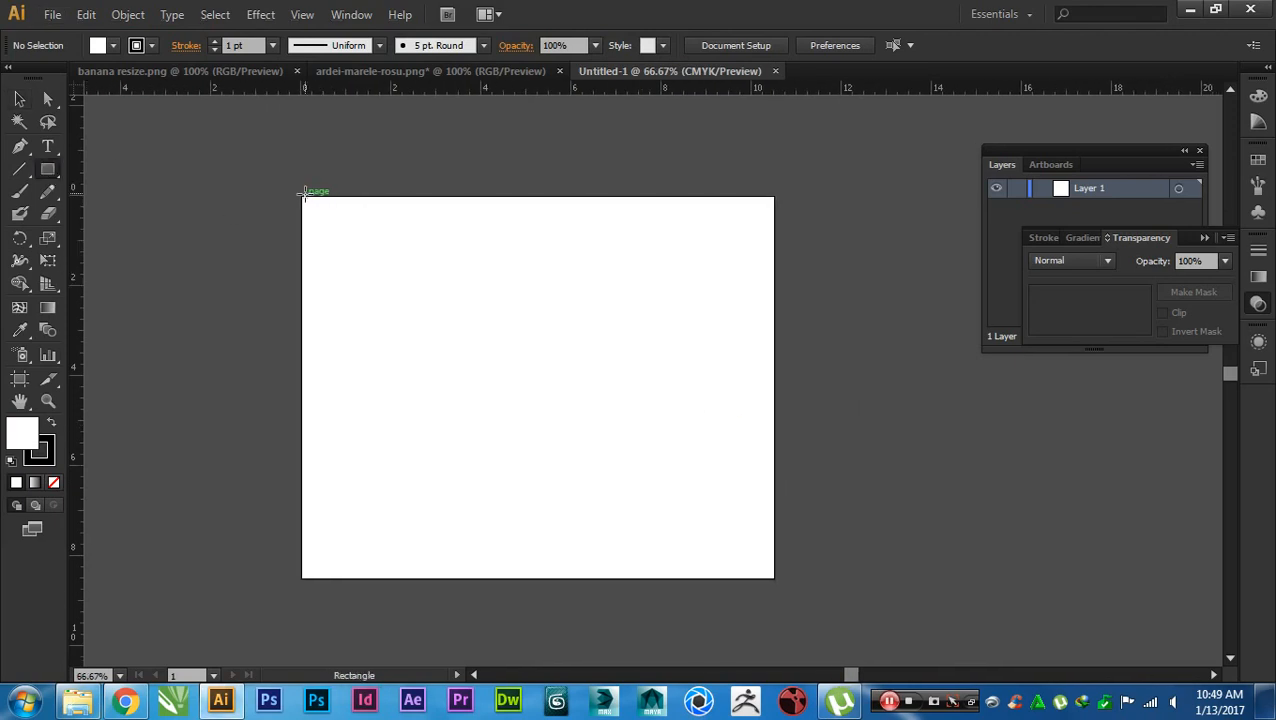
left_click(304, 197)
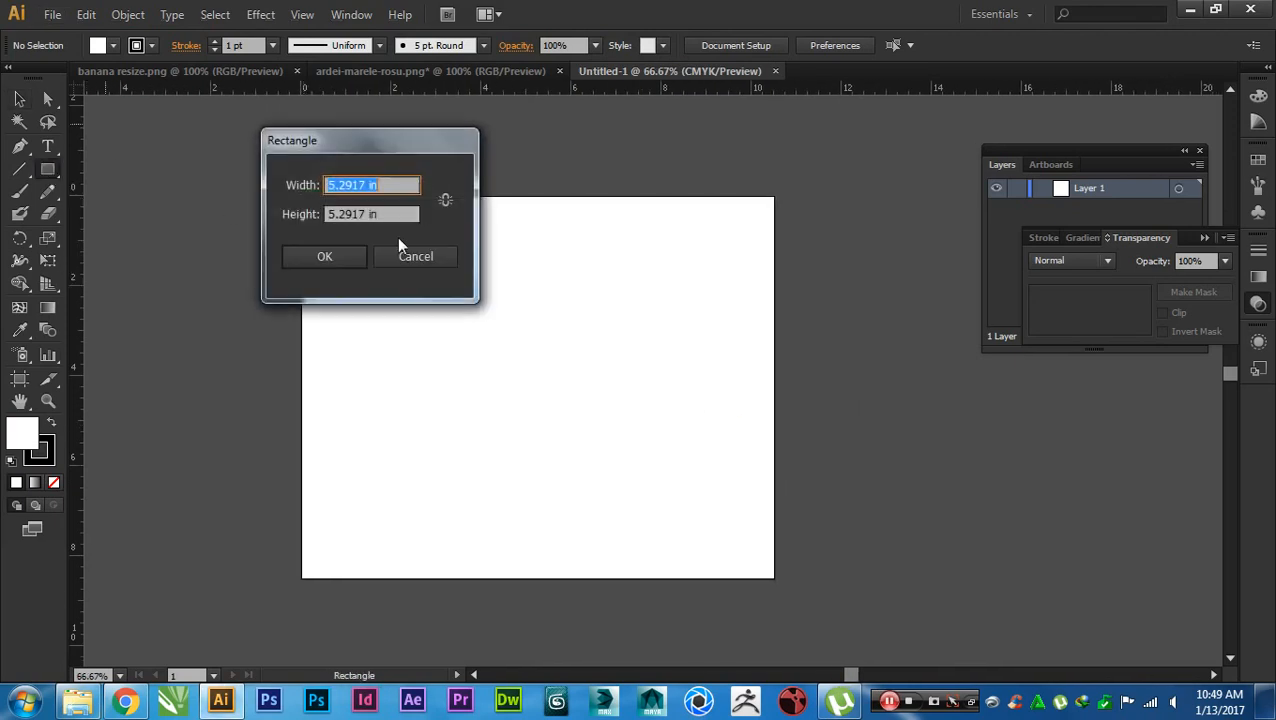
left_click(416, 252)
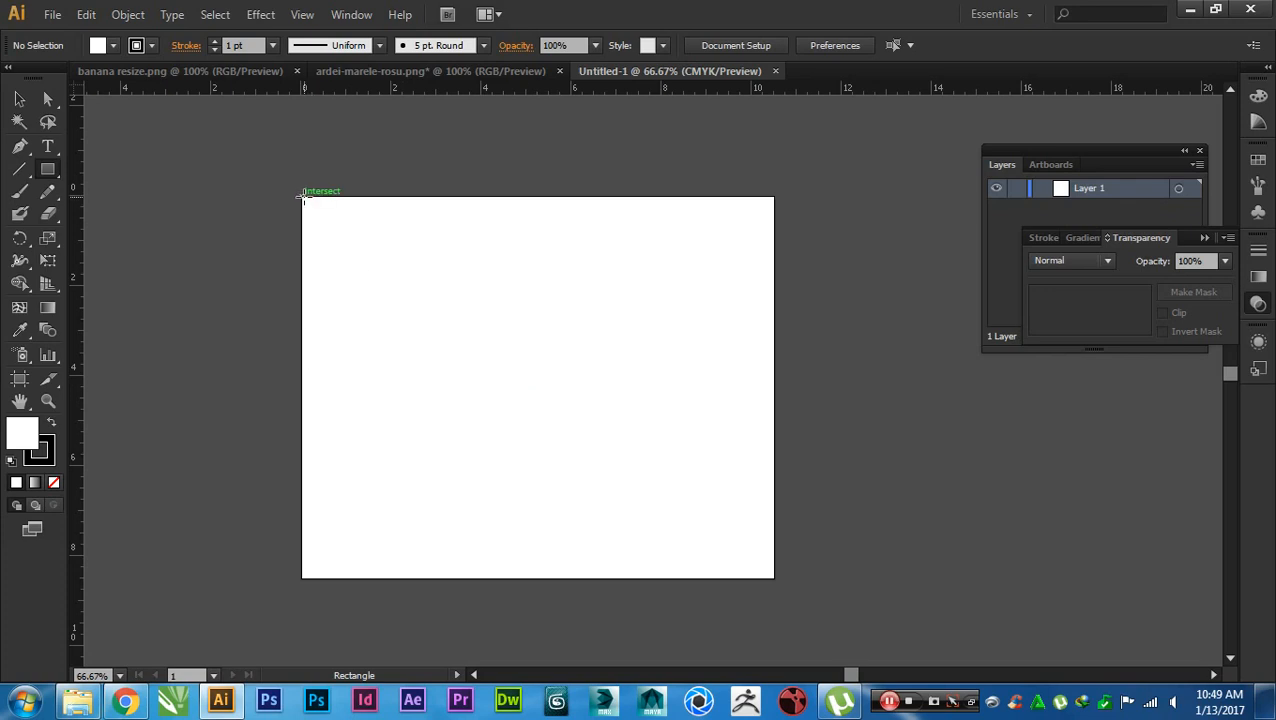
left_click_drag(303, 197, 772, 577)
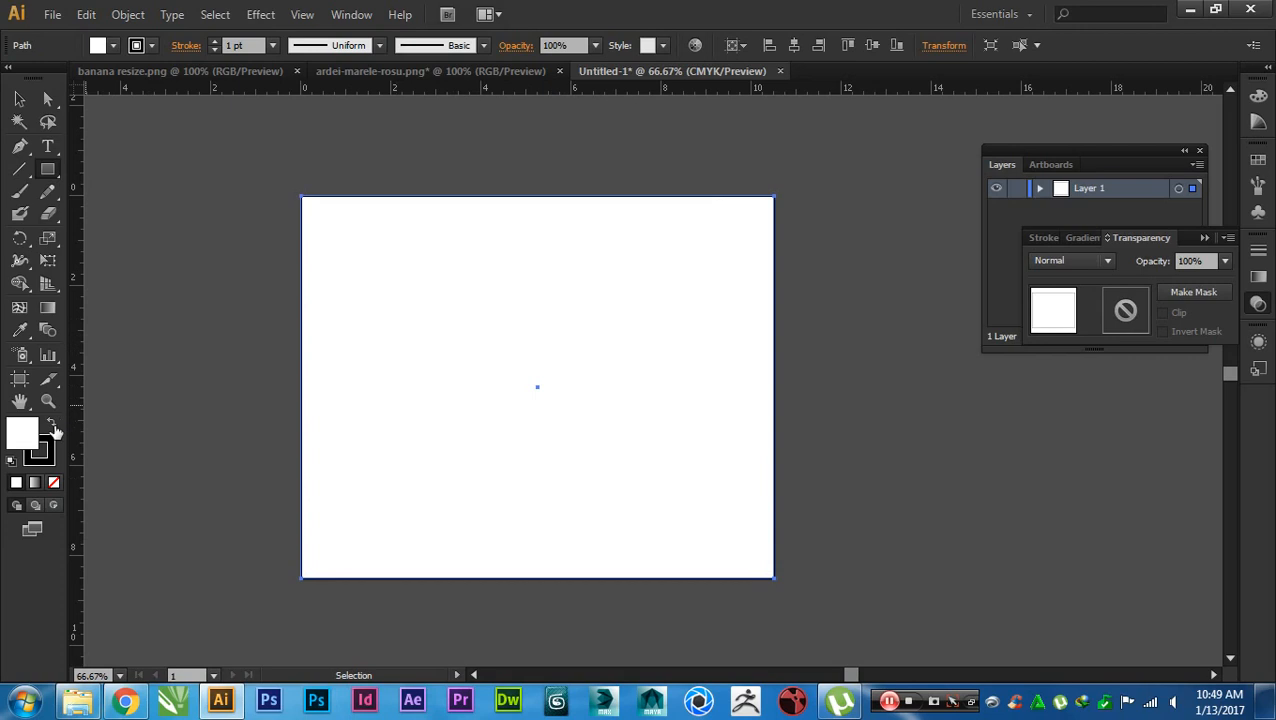
- Give the artboard-sized rectangle a black fill and no stroke
left_click(50, 424)
left_click(44, 448)
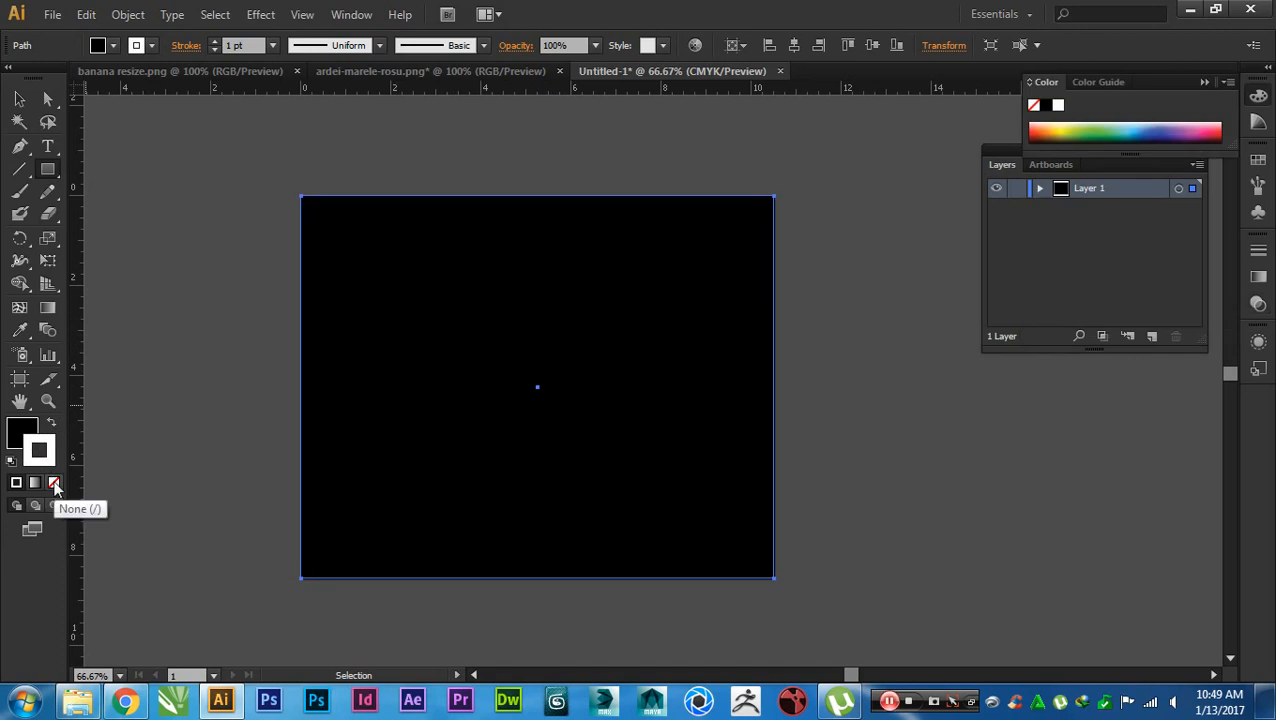
left_click(54, 484)
key("v")
left_click(207, 410)
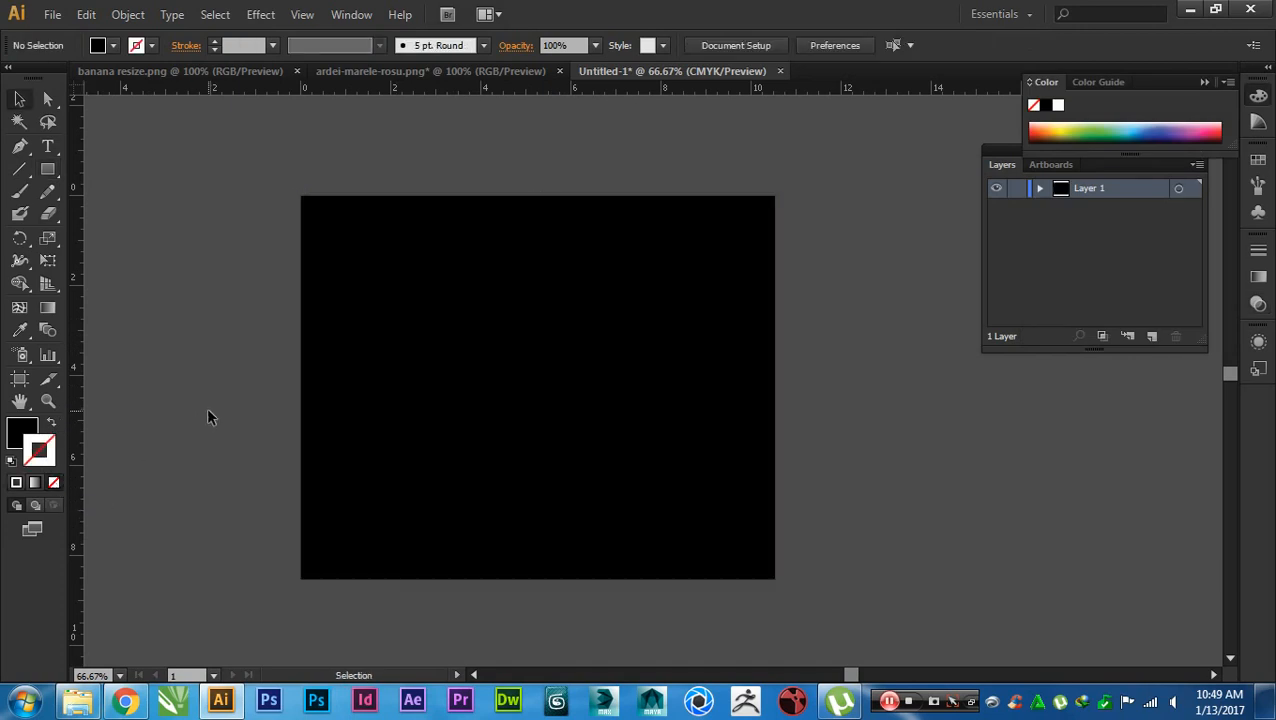
- Place a horizontal and a vertical guide through the center of the black rectangle
left_click(517, 343)
left_click_drag(608, 90, 538, 387)
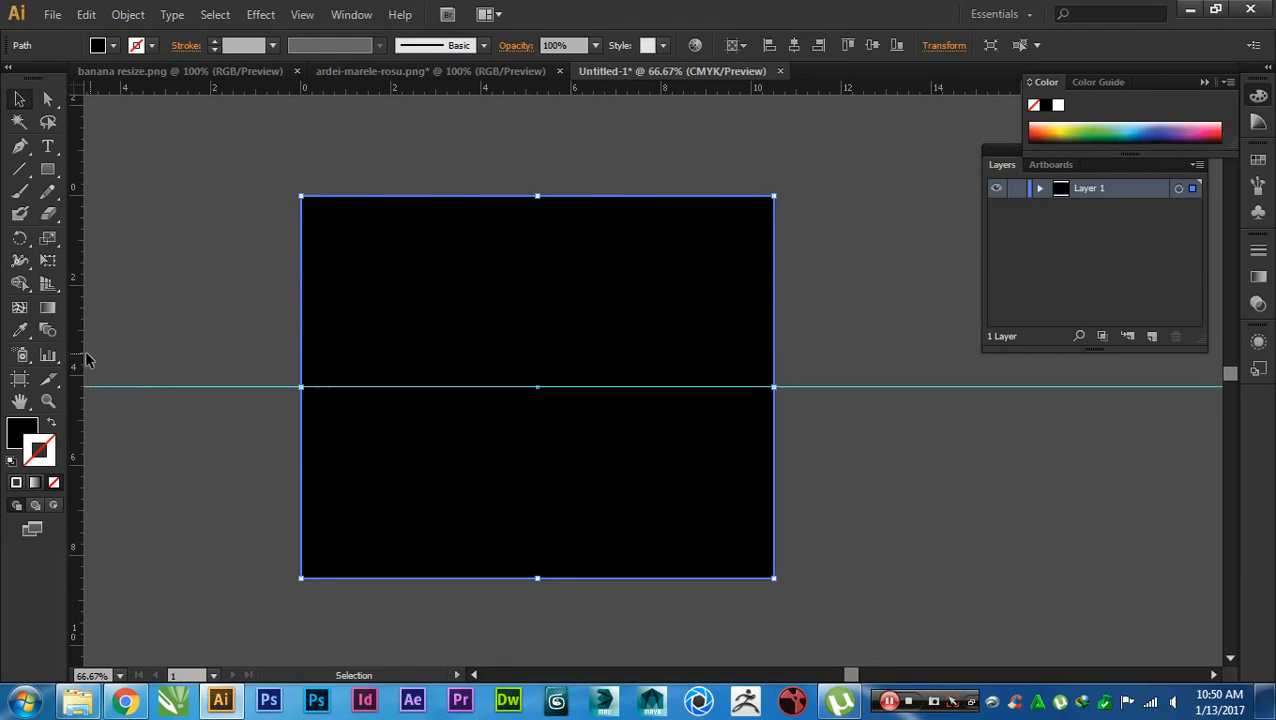
left_click_drag(78, 358, 538, 389)
left_click(915, 459)
- Delete the black rectangle, check the Lock Guides option, and undo the deletion
left_click(752, 473)
key("Delete")
left_click(724, 472)
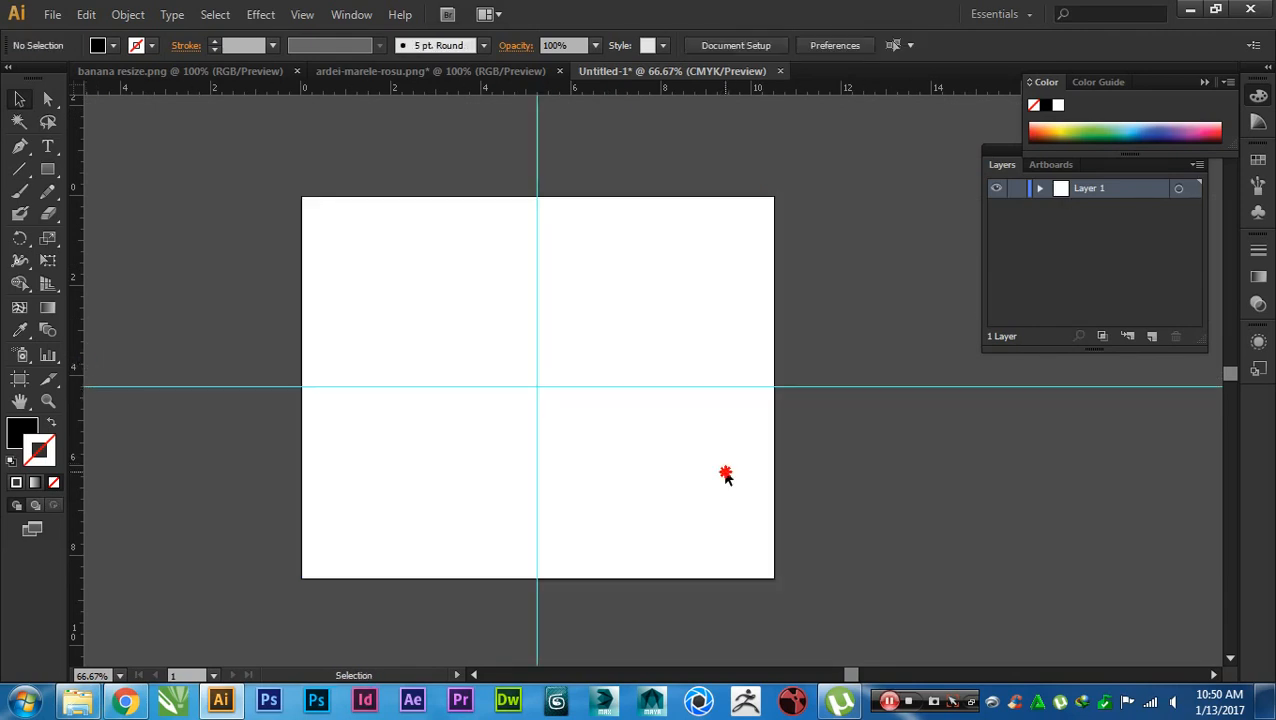
right_click(646, 324)
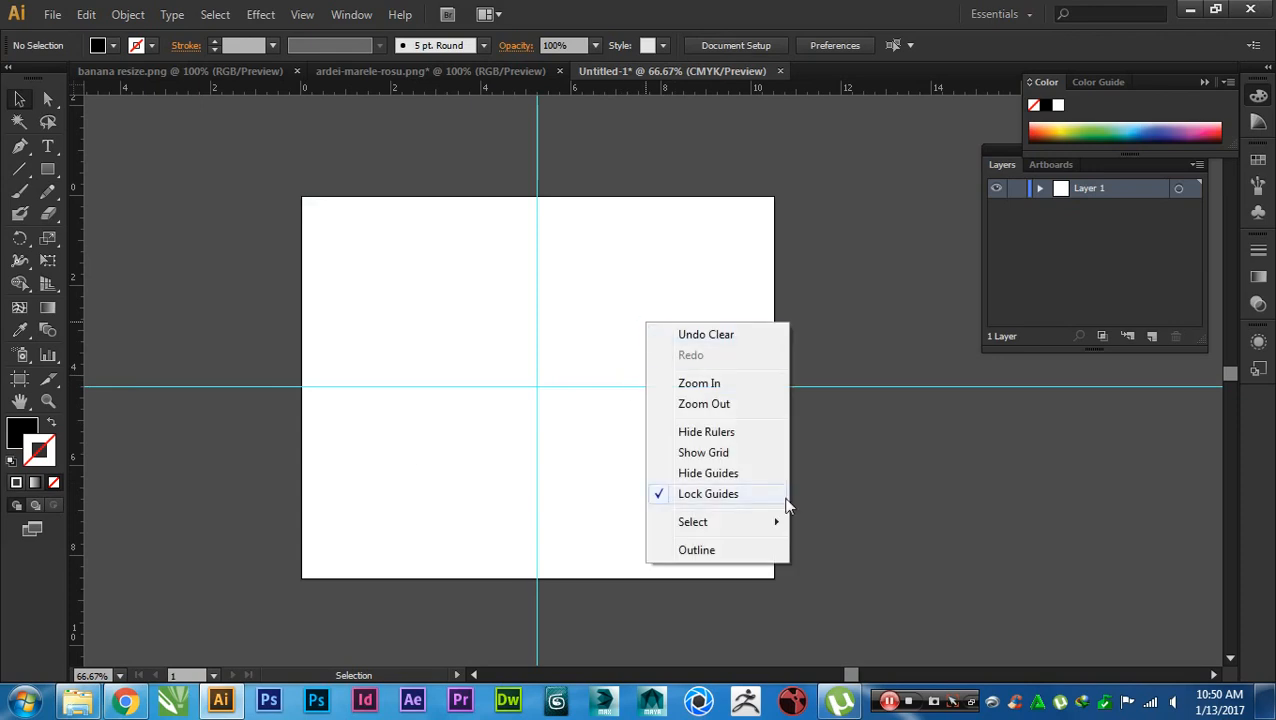
left_click(458, 475)
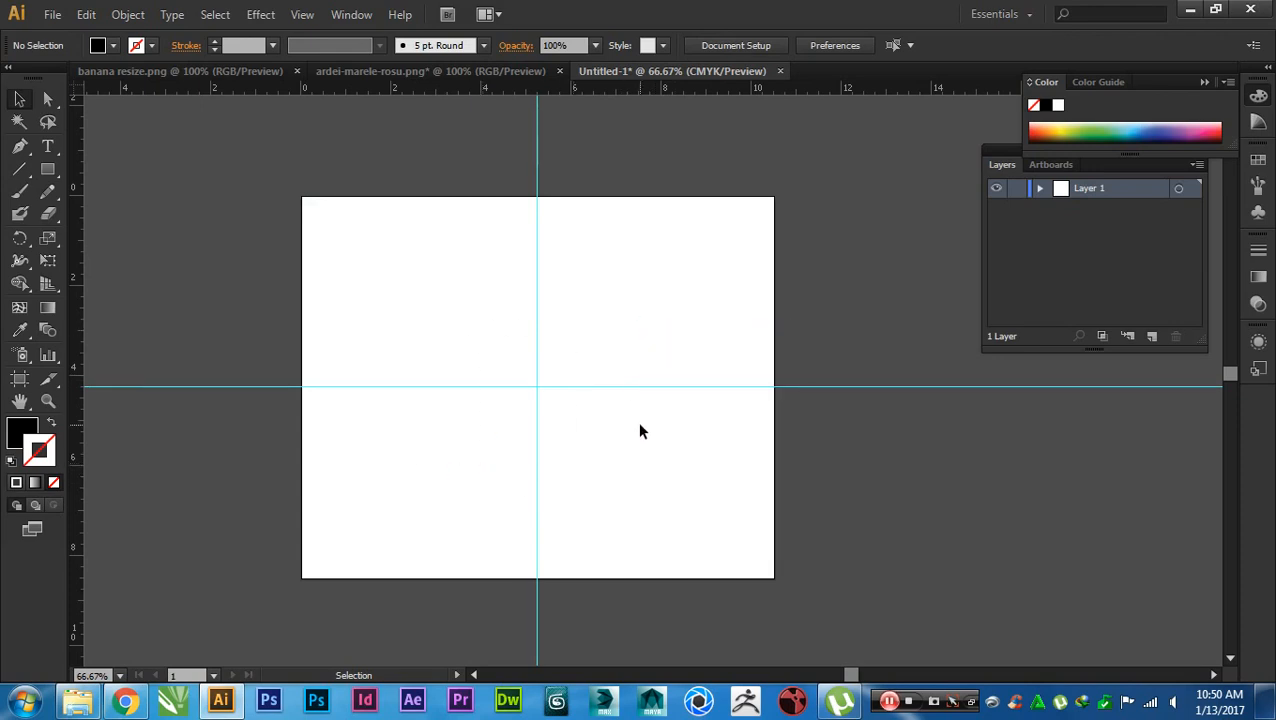
key("ctrl+z")
key("ctrl+z")
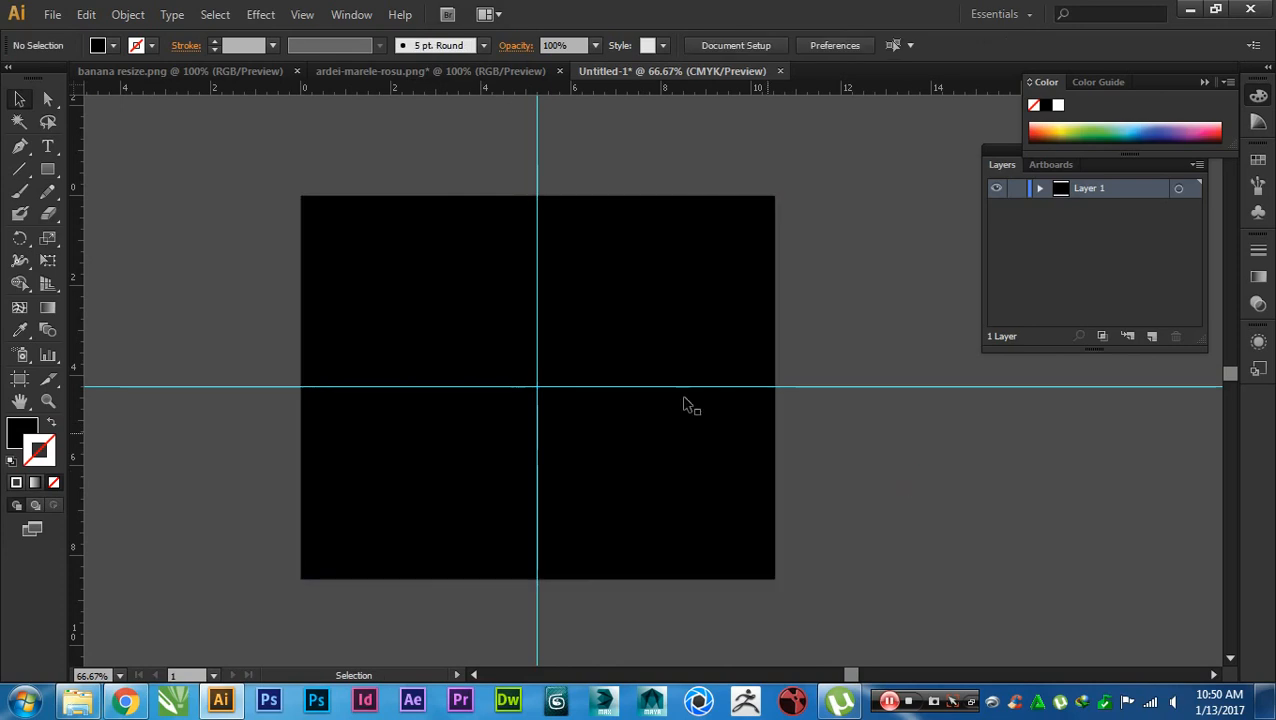
- Delete the black rectangle while keeping both center guides, and inspect the guides' crossing point
left_click(367, 219)
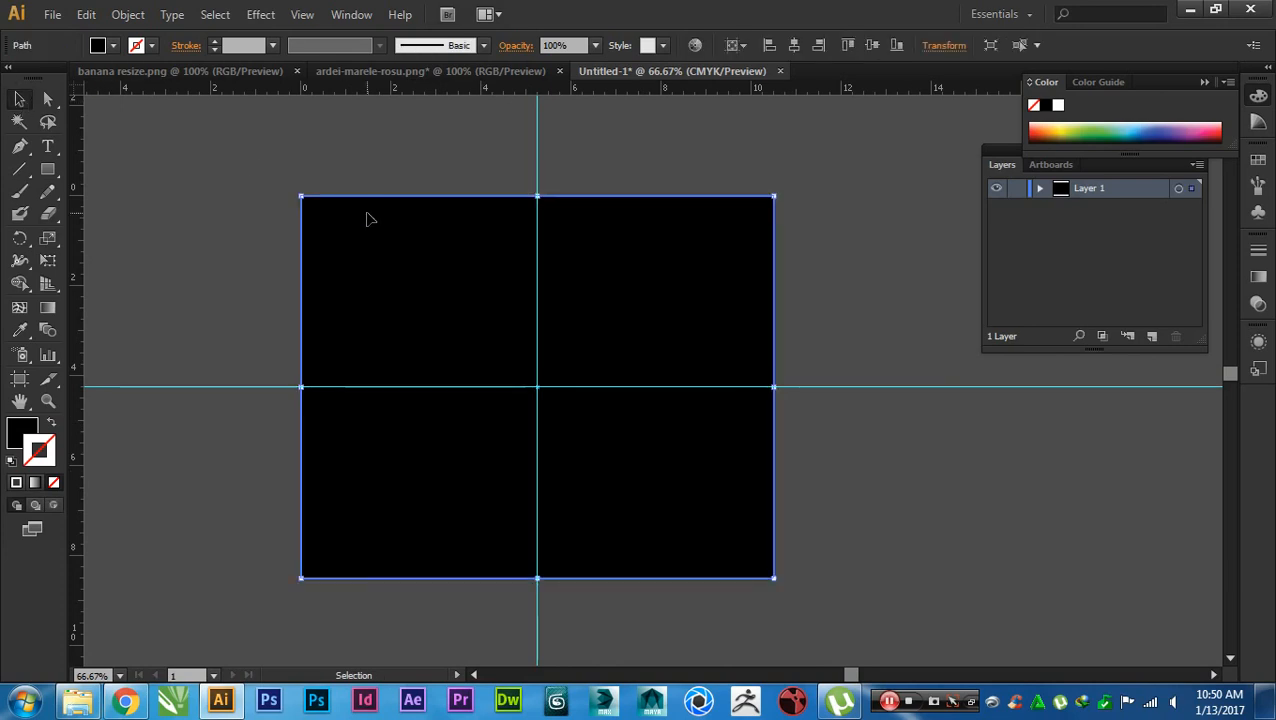
key("Delete")
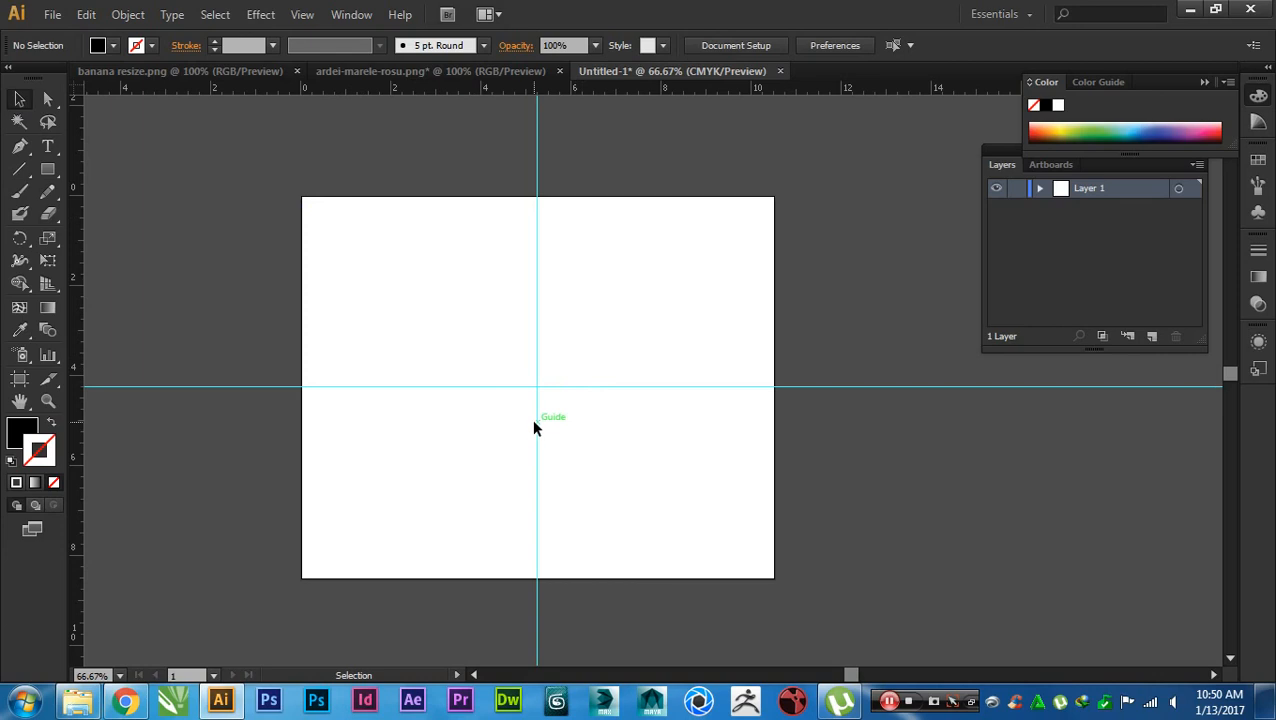
scroll(534, 421, "up", 3)
left_click_drag(575, 394, 692, 450)
scroll(734, 512, "down", 3)
scroll(699, 452, "up", 1)
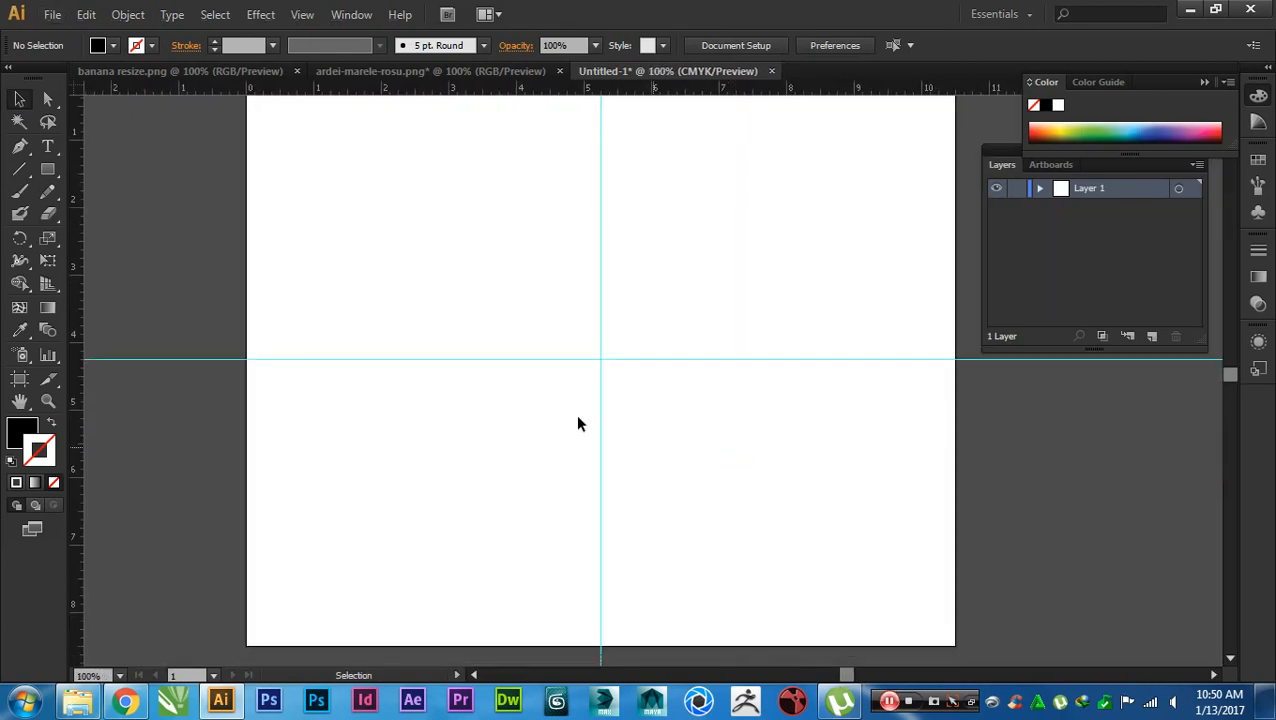
- Draw a small square about 0.5 in wide beside the artboard and fill it with bright red
left_click(47, 169)
left_click_drag(141, 207, 177, 241)
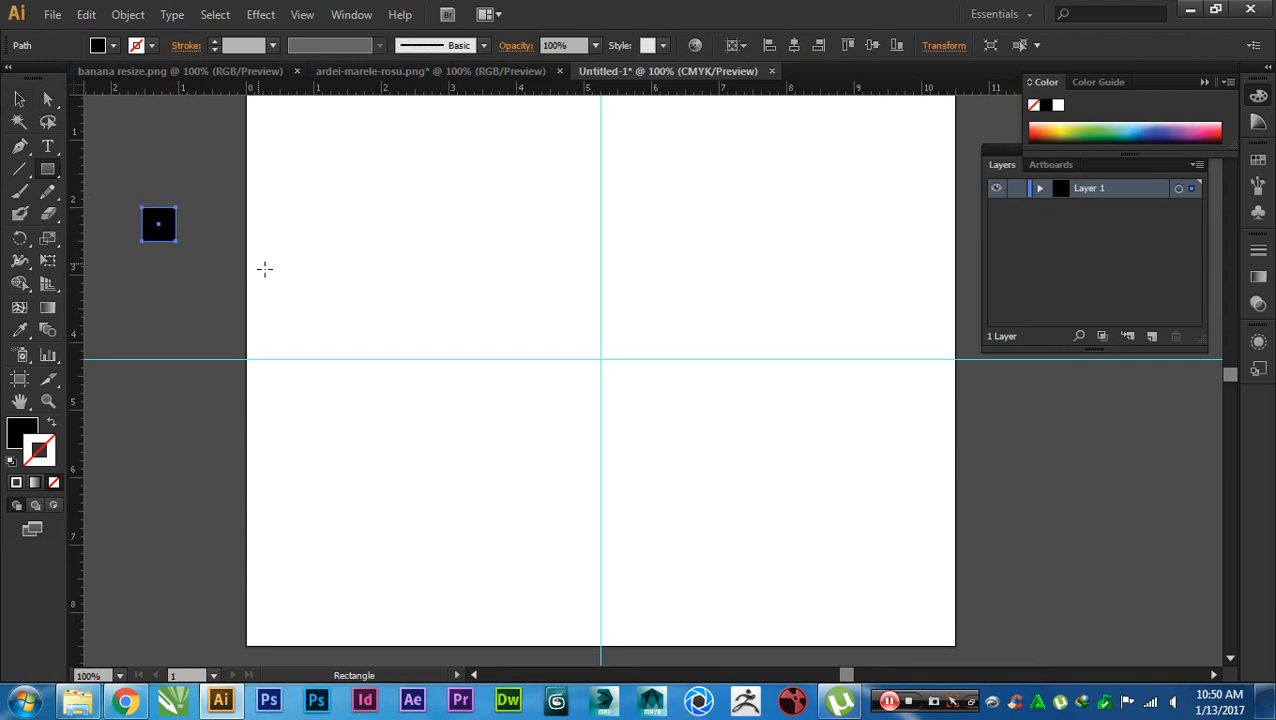
key("v")
double_click(17, 428)
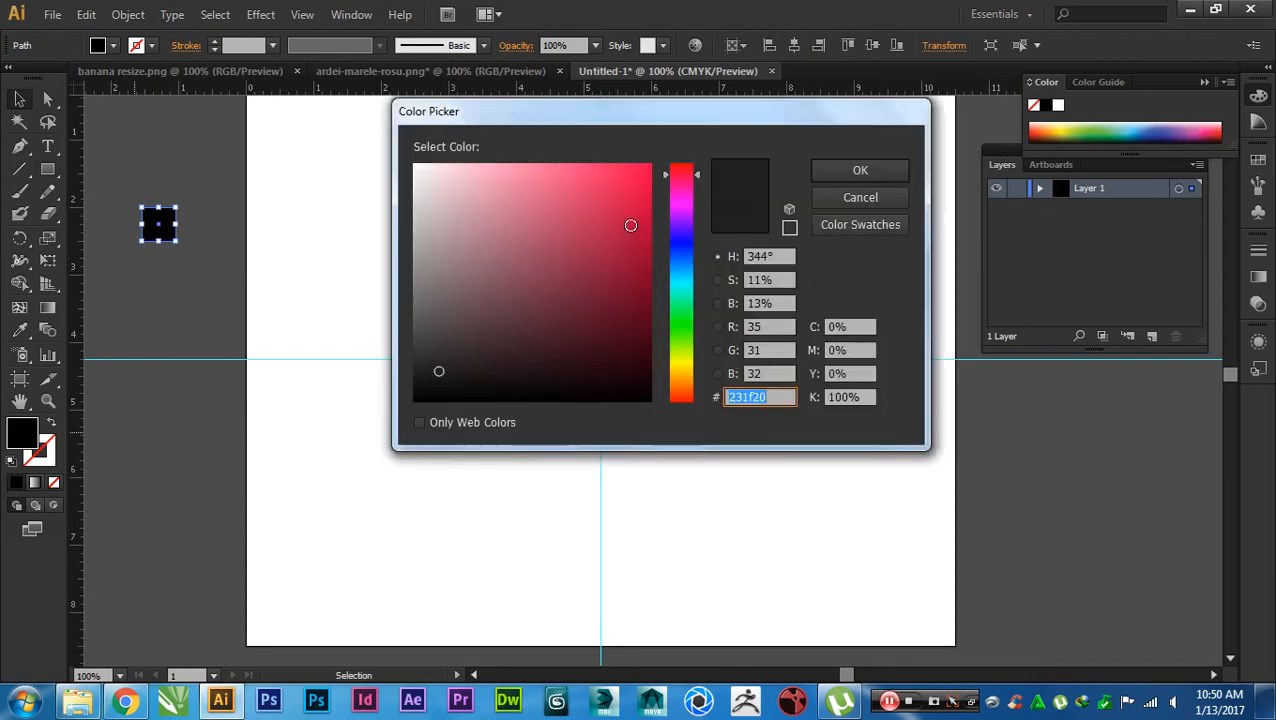
left_click(680, 157)
left_click(626, 172)
left_click(840, 170)
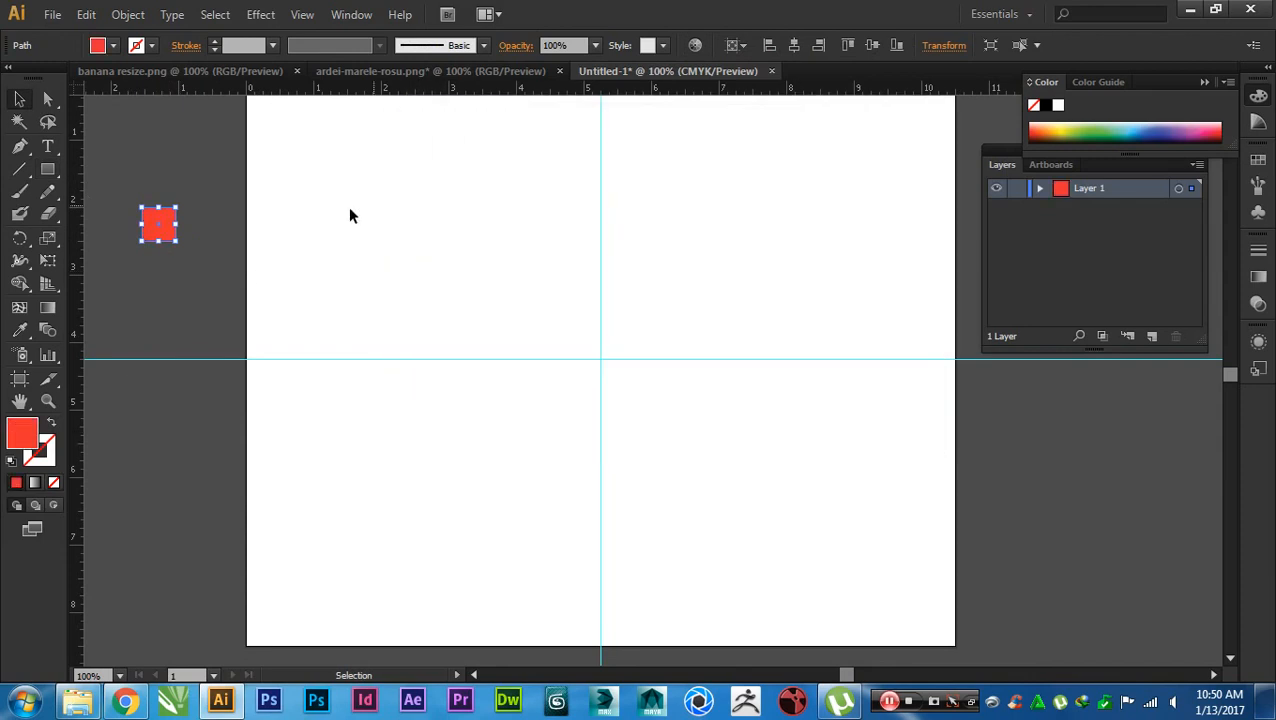
- Rotate the small red square 45° into a diamond and center it on the vertical guide above the horizontal one
left_click(215, 218)
left_click(167, 225)
left_click_drag(185, 199, 604, 277)
left_click(212, 250)
scroll(730, 376, "right", 1)
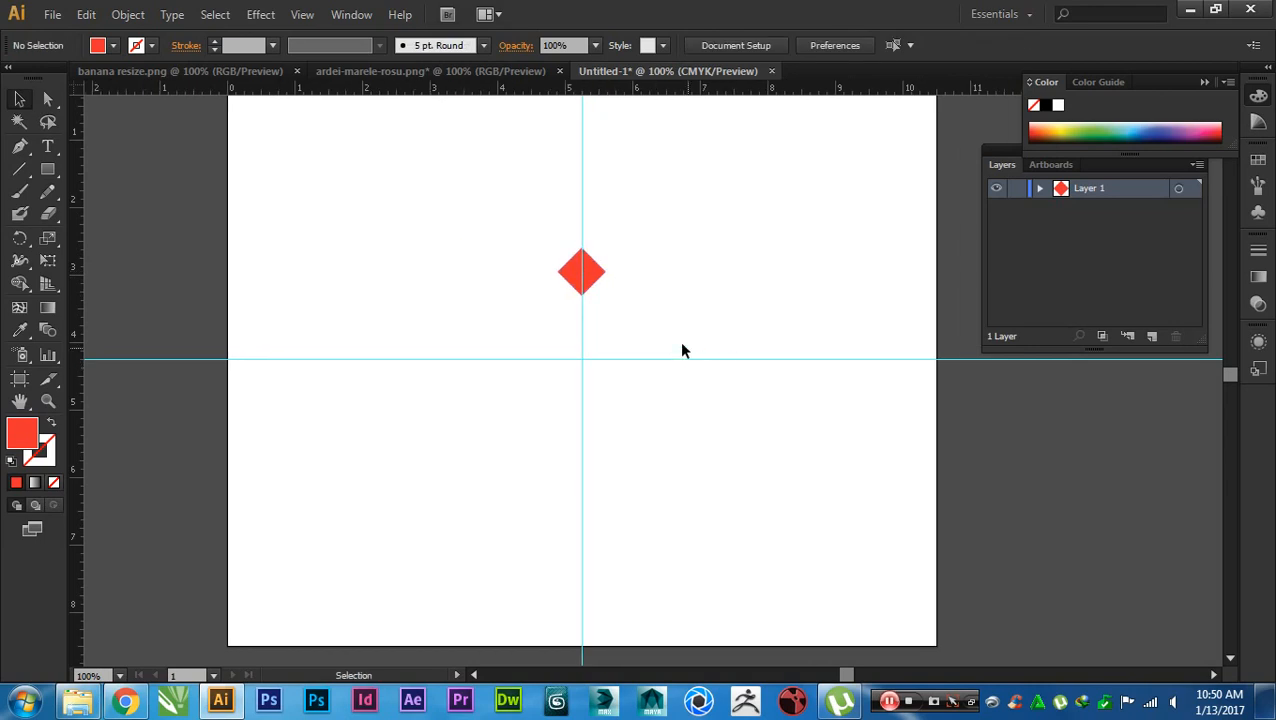
- Move the red diamond off the artboard to its left side, at the same height
left_click(590, 268)
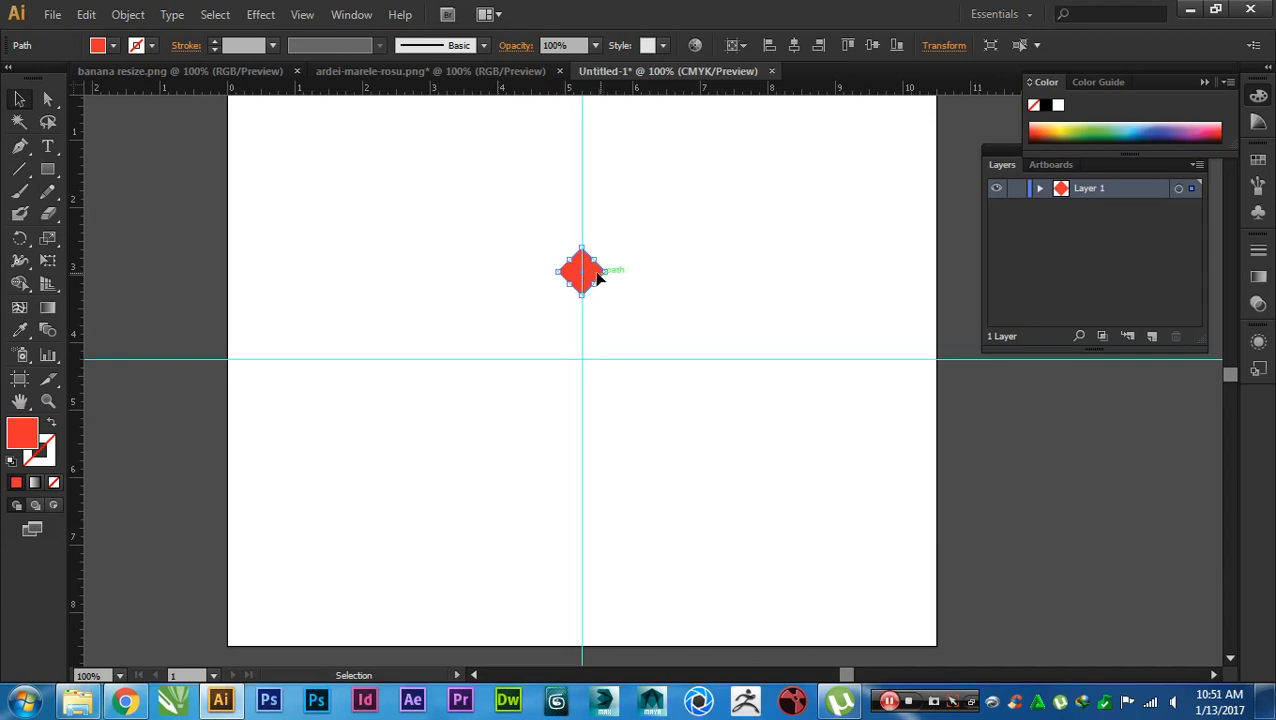
left_click_drag(595, 273, 213, 277)
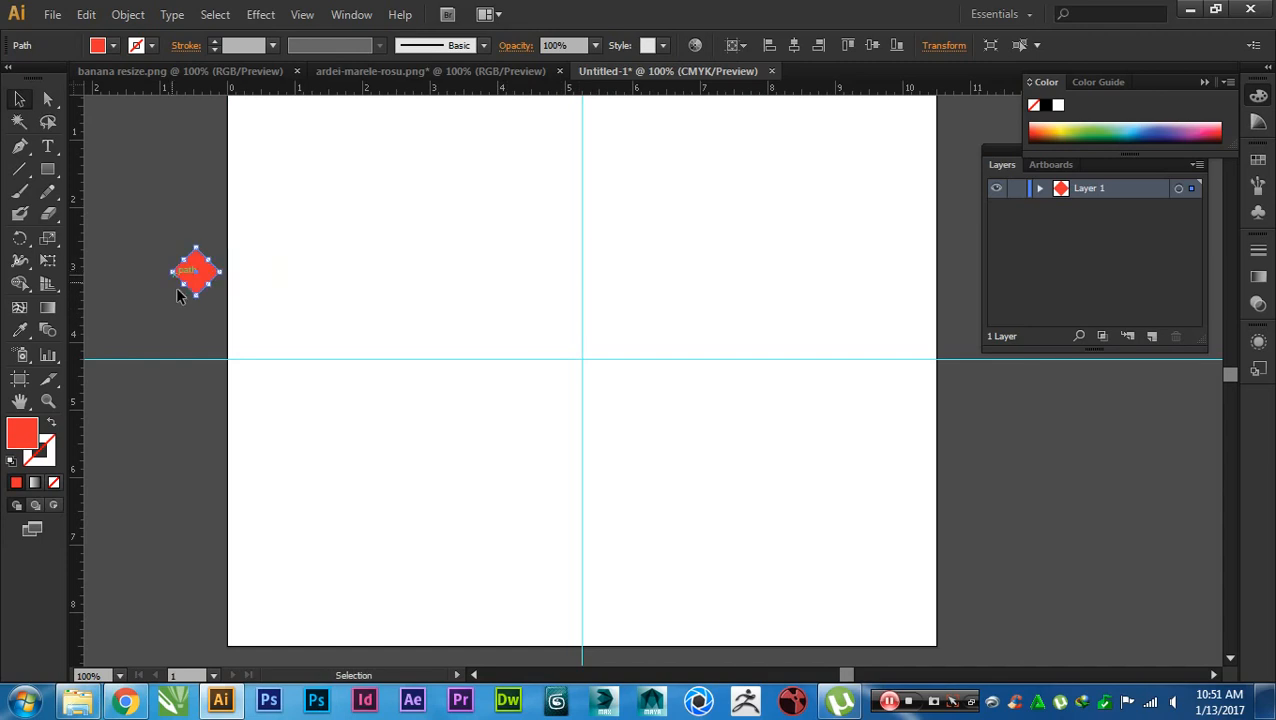
left_click(340, 281)
- Draw a circle about 3.5 in across centered on the guide intersection and swap its fill and stroke for a red outline
left_click_drag(48, 169, 179, 211)
left_click_drag(581, 359, 700, 478)
key("v")
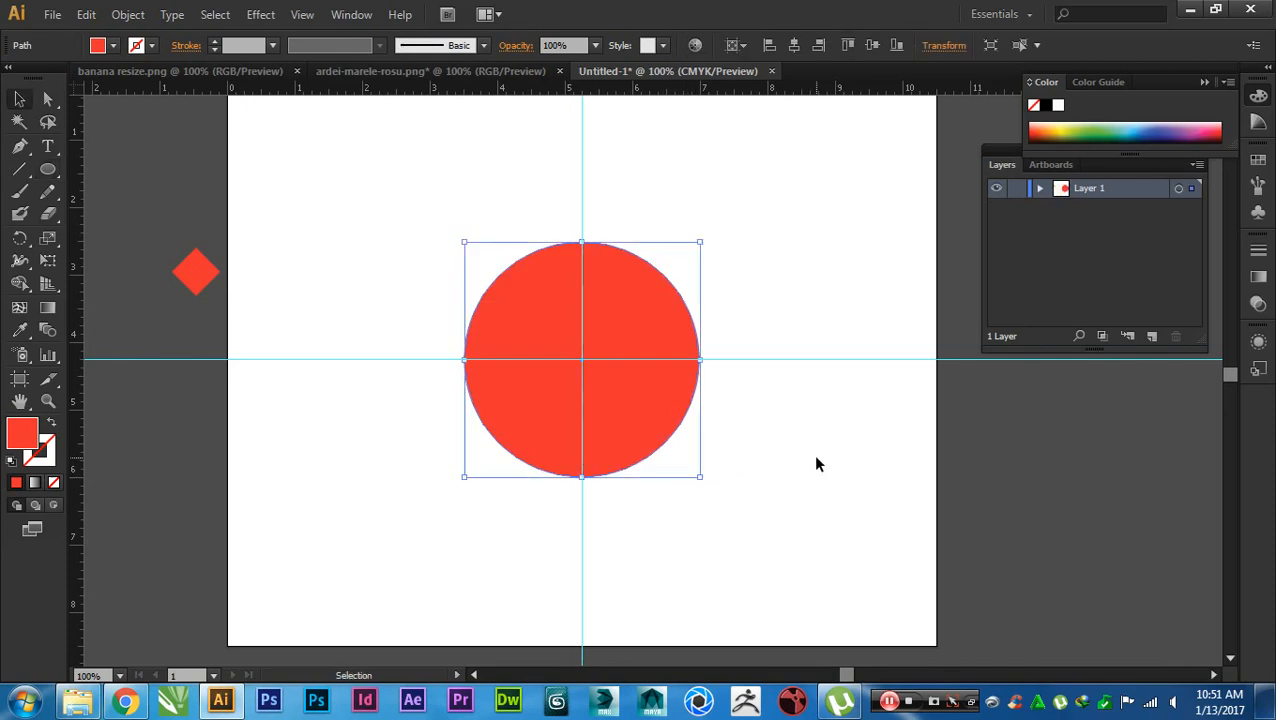
key("shift+x")
left_click(802, 478)
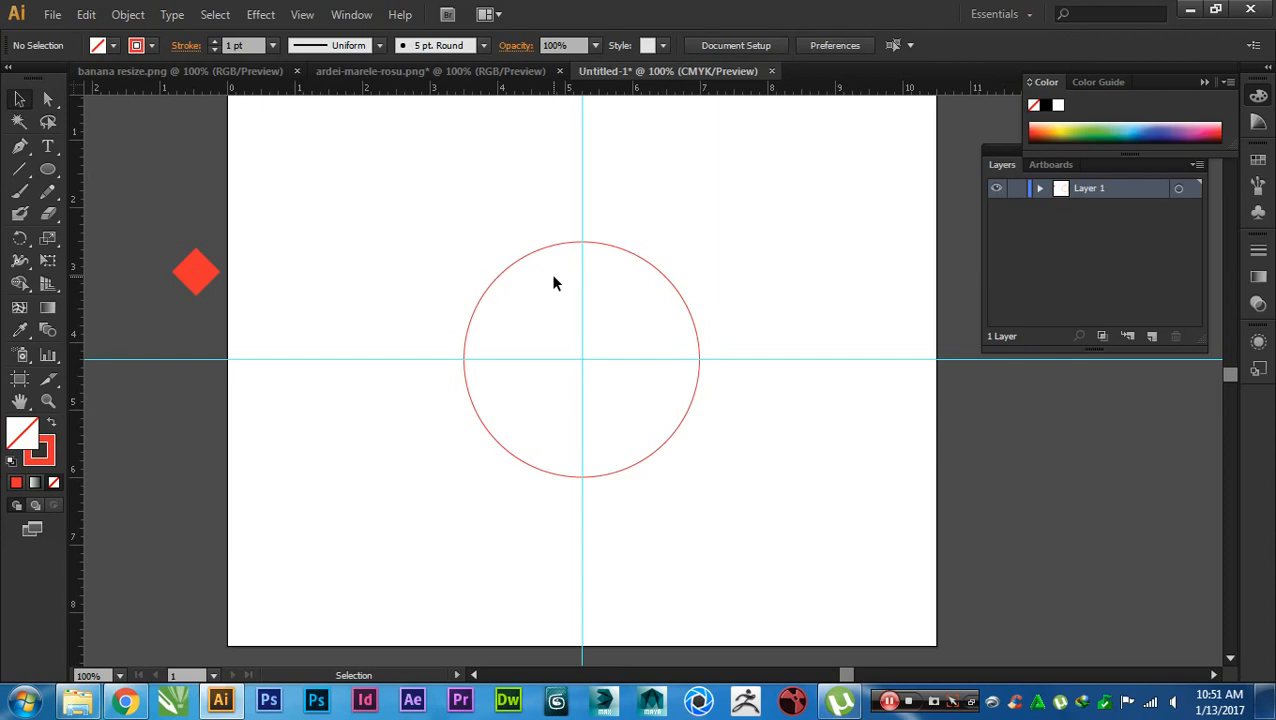
- Draw a short vertical line segment outside the circle's upper left and set its stroke to 2 pt
left_click(20, 168)
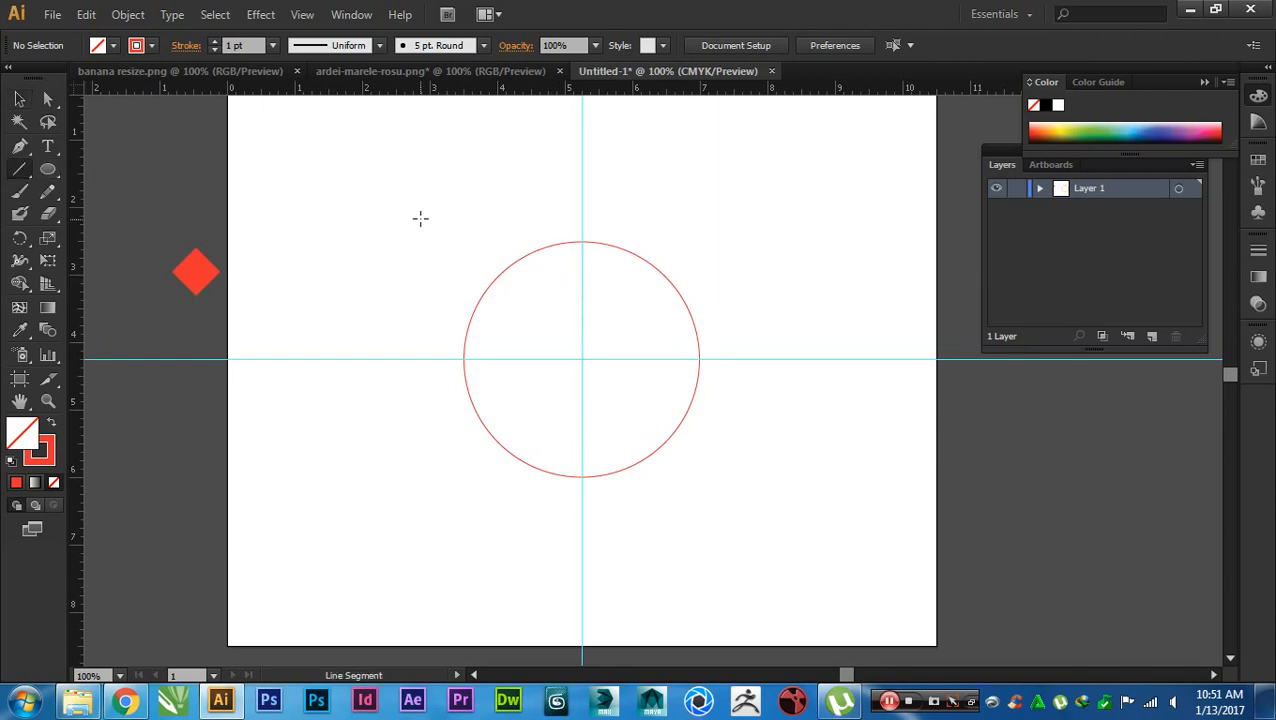
left_click_drag(420, 218, 420, 229)
key("v")
left_click(477, 224)
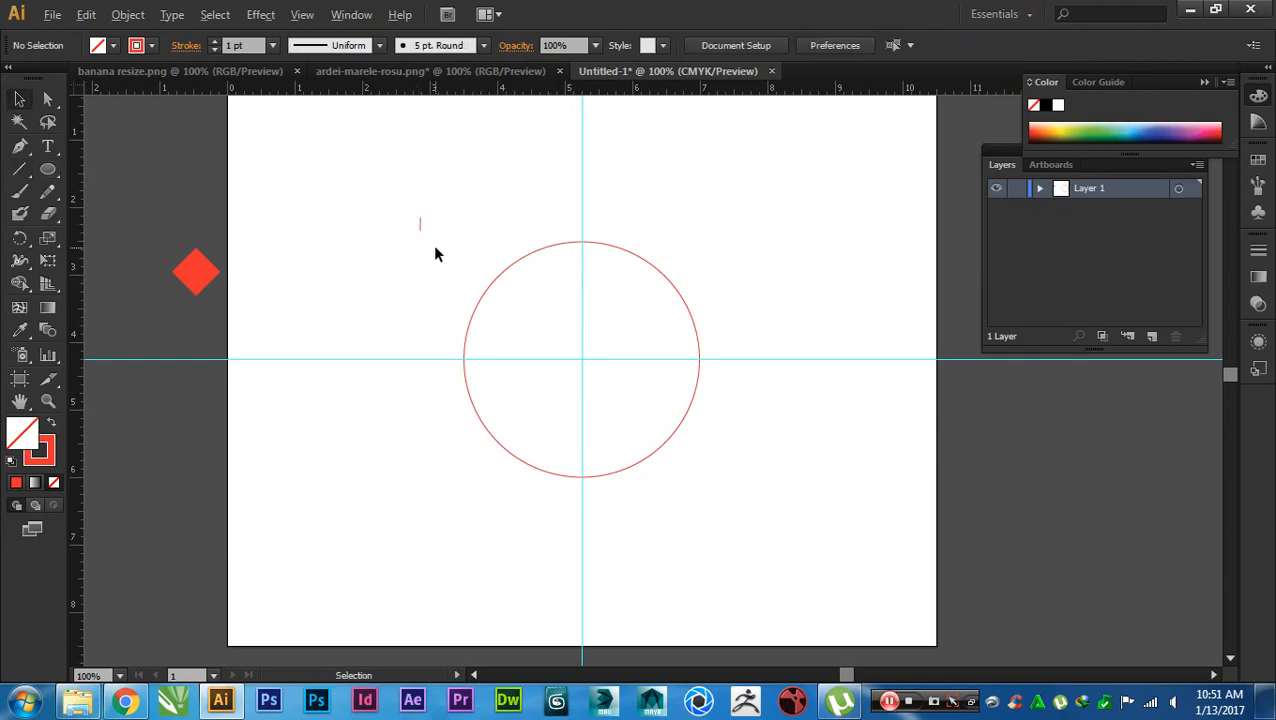
scroll(435, 254, "up", 1)
left_click(412, 213)
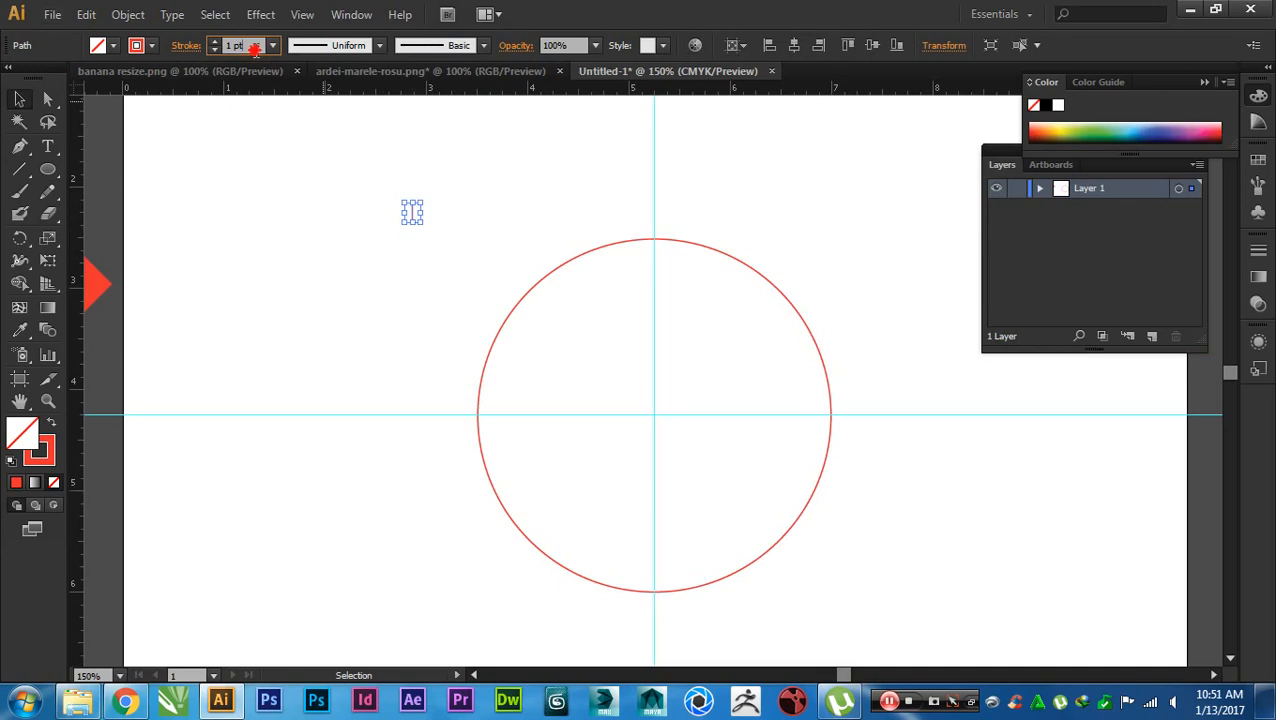
scroll(255, 50, "up", 1)
left_click(253, 193)
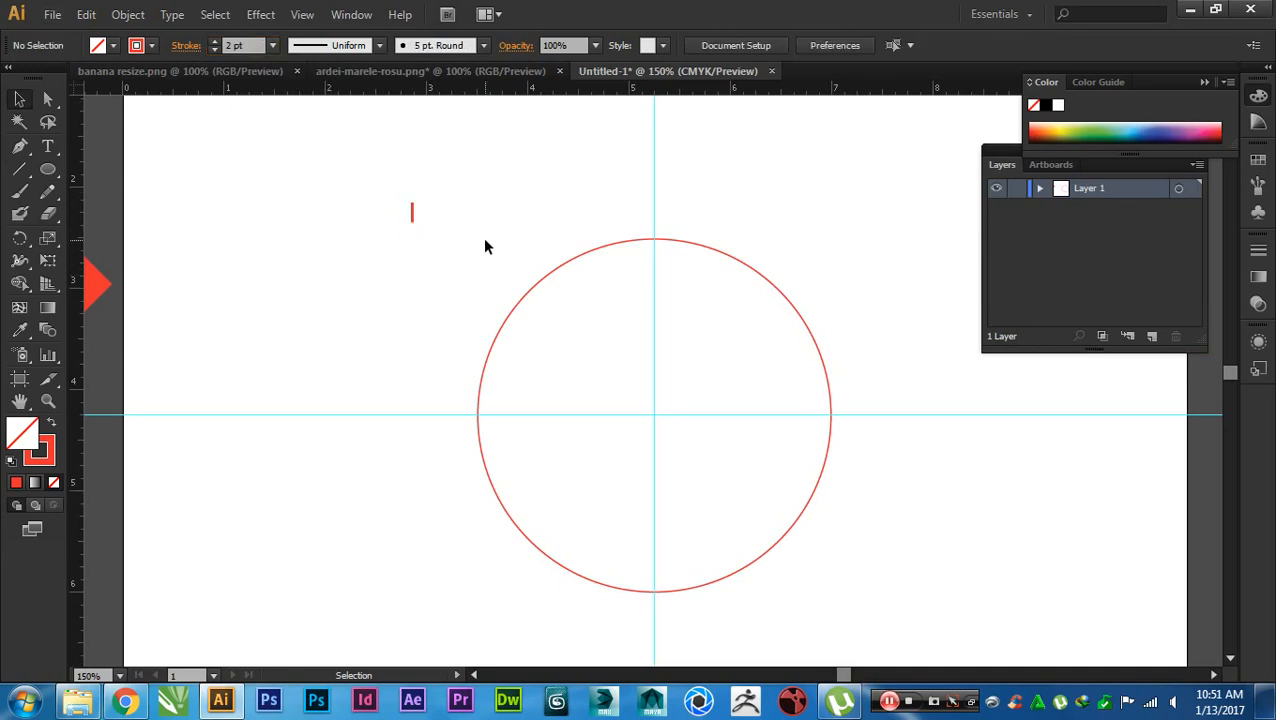
- Move the short line onto the vertical guide just inside the top of the circle
left_click_drag(475, 169, 386, 276)
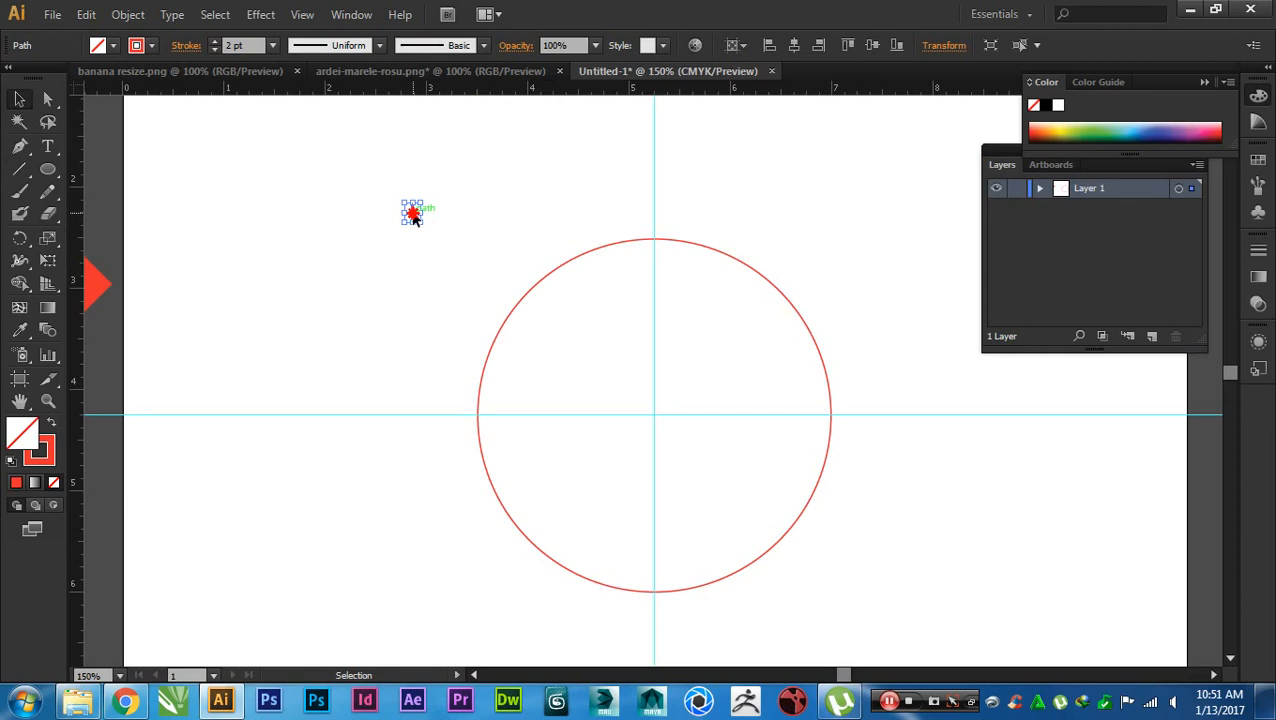
left_click_drag(414, 217, 655, 256)
left_click(711, 316)
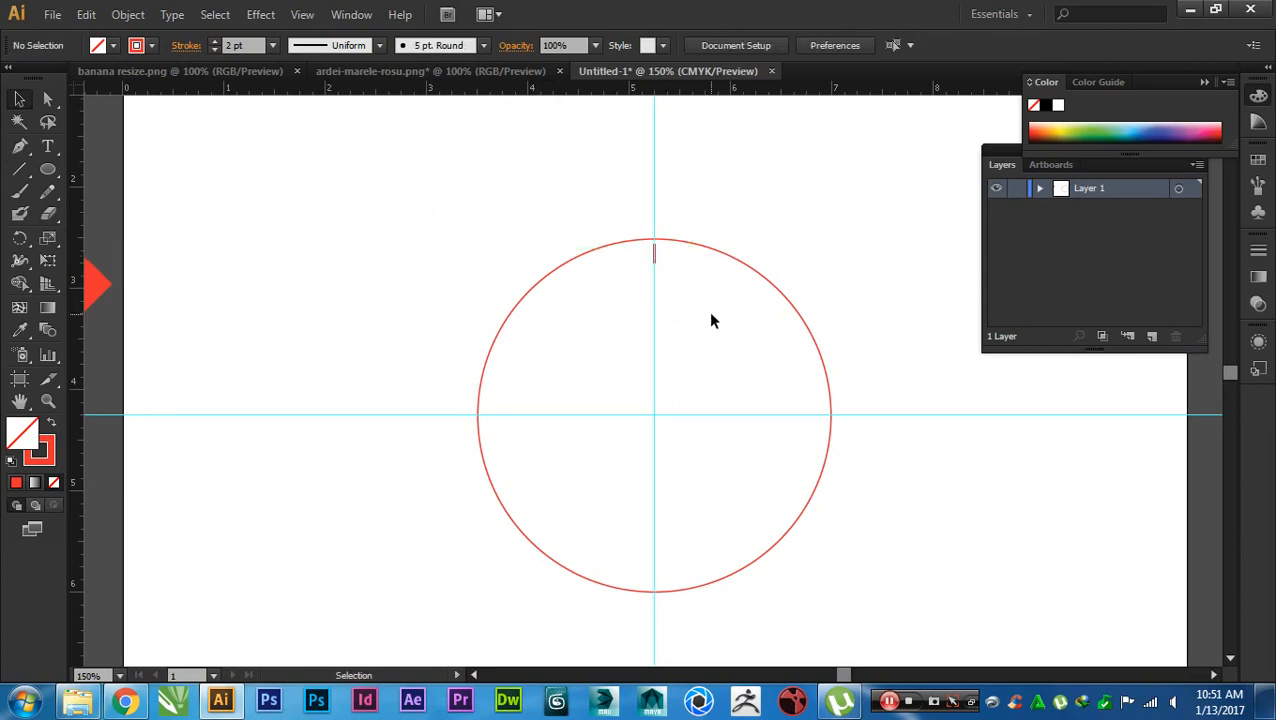
left_click_drag(711, 320, 670, 279)
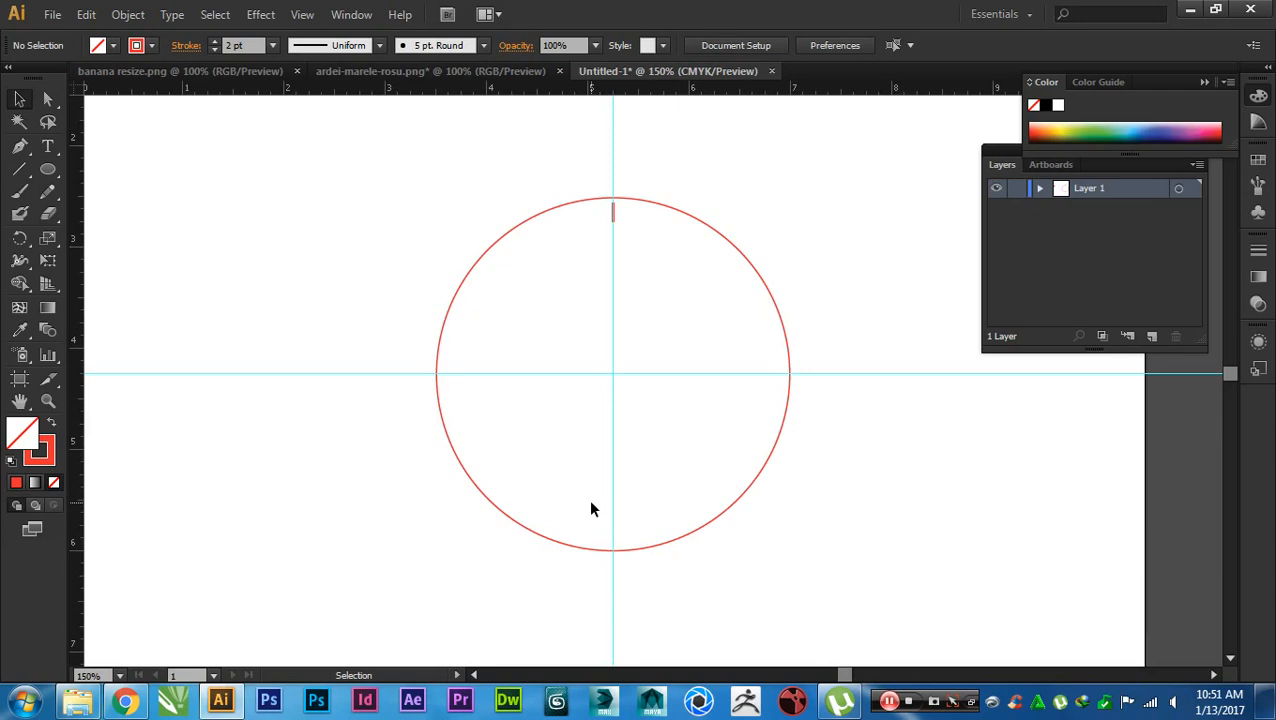
- Make a copy of the short line rotated slightly clockwise about the guide intersection
key("Tab")
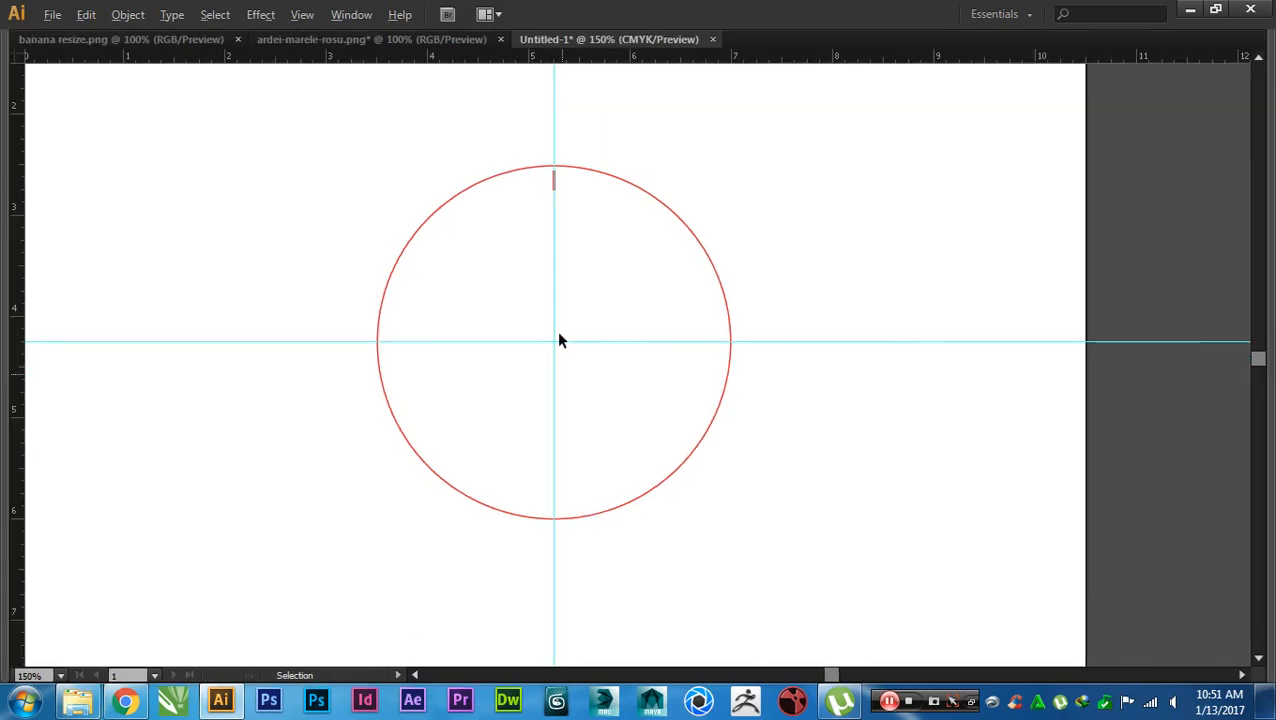
scroll(556, 225, "up", 1)
left_click(563, 195)
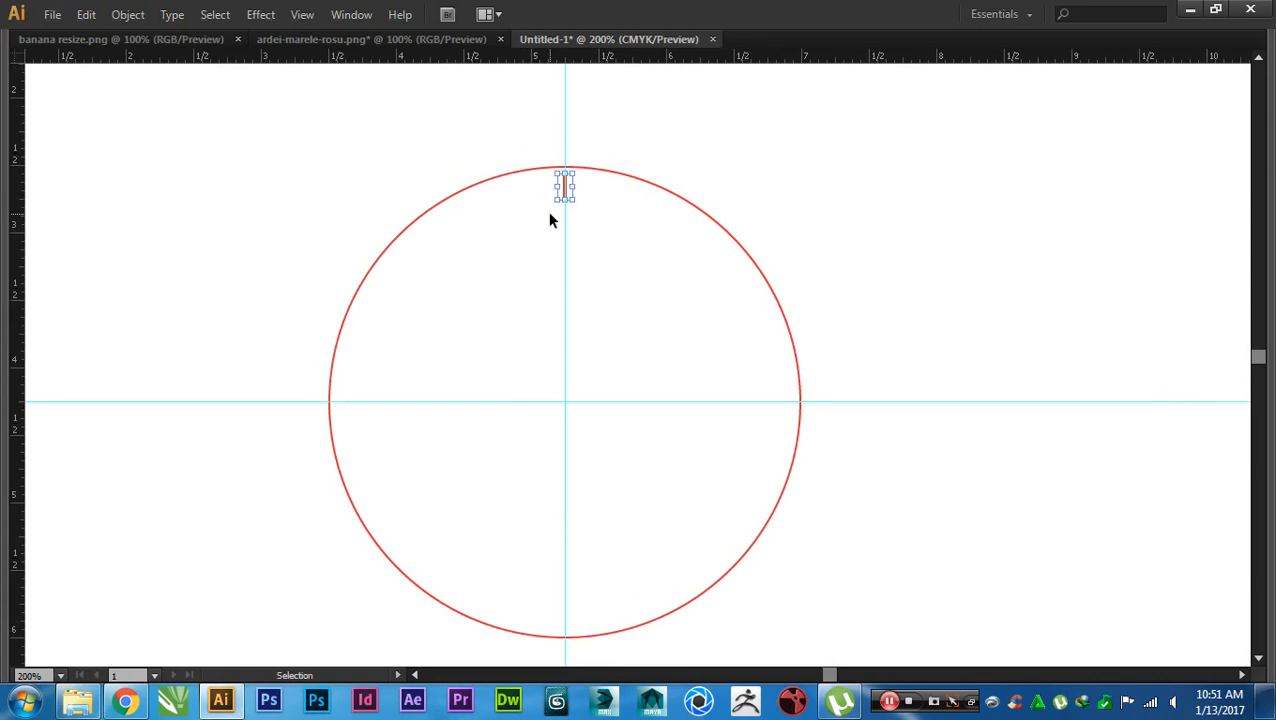
key("r")
left_click(563, 400)
left_click_drag(600, 215, 603, 210)
- Repeat the rotated copy until tick marks run all the way around the inside of the circle
key("ctrl+d")
key("ctrl+d")
key("ctrl+d")
key("ctrl+d")
key("ctrl+d")
key("ctrl+d")
key("ctrl+d")
key("ctrl+d")
key("ctrl+d")
key("ctrl+d")
key("ctrl+d")
key("ctrl+d")
key("ctrl+d")
key("ctrl+d")
key("ctrl+d")
key("ctrl+d")
key("ctrl+d")
key("ctrl+d")
key("ctrl+d")
key("ctrl+d")
key("ctrl+d")
key("ctrl+d")
key("ctrl+d")
key("ctrl+d")
key("ctrl+d")
key("ctrl+d")
key("ctrl+d")
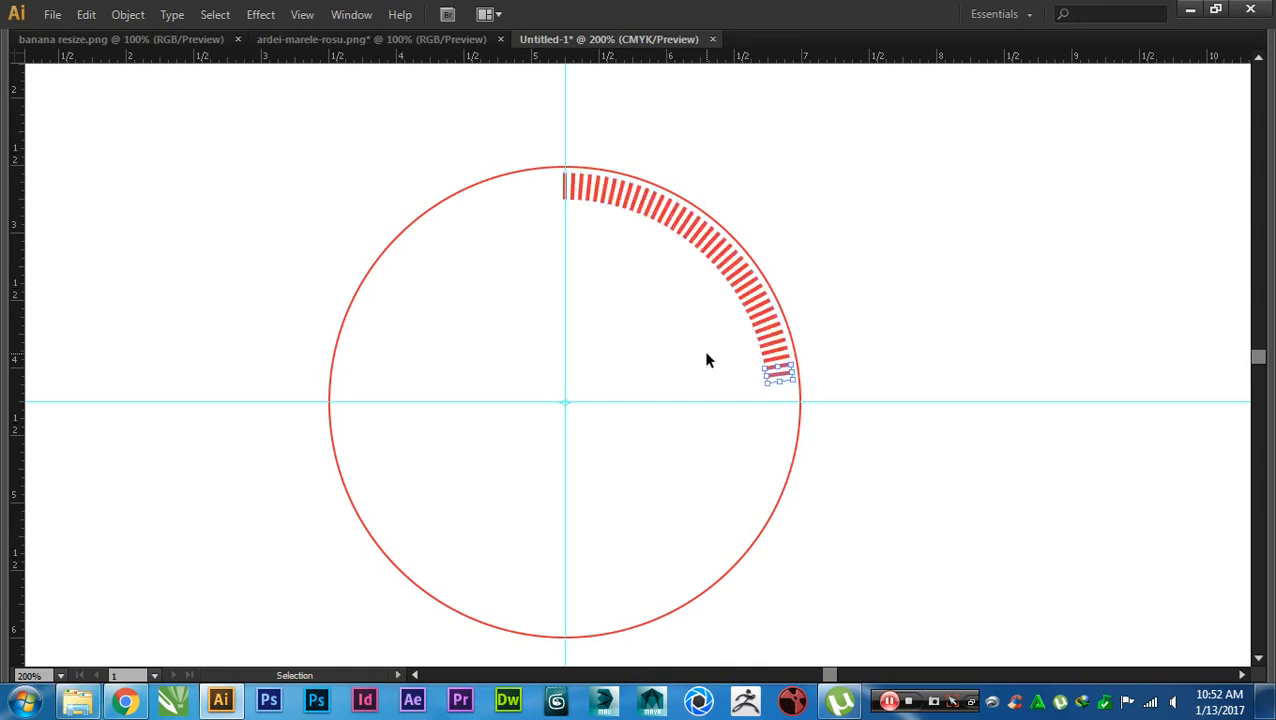
key("ctrl+d")
key("ctrl+d")
key("ctrl+d")
key("ctrl+d")
key("ctrl+d")
key("ctrl+d")
key("ctrl+d")
key("ctrl+d")
key("ctrl+d")
key("ctrl+d")
key("ctrl+d")
key("ctrl+d")
key("ctrl+d")
key("ctrl+d")
key("ctrl+d")
key("ctrl+d")
key("ctrl+d")
key("ctrl+d")
key("ctrl+d")
key("ctrl+d")
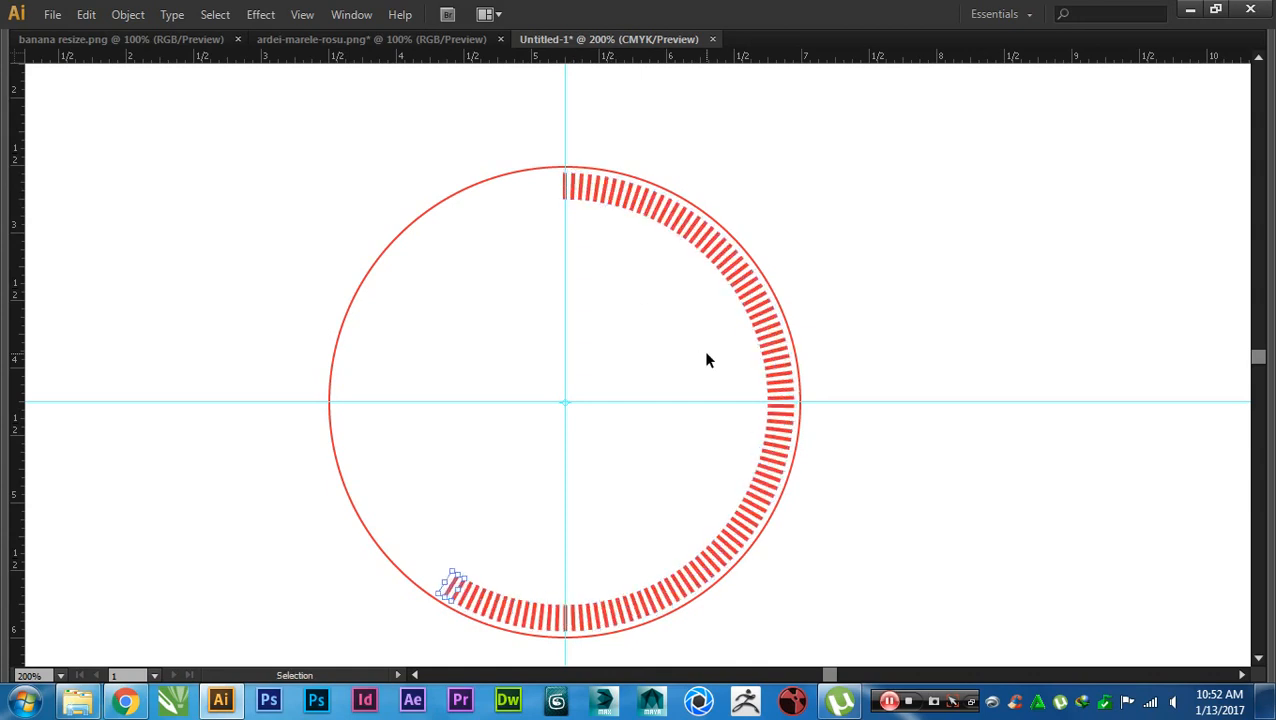
key("ctrl+d")
key("ctrl+d")
key("ctrl+d")
key("ctrl+d")
key("ctrl+d")
key("ctrl+d")
key("ctrl+d")
key("ctrl+d")
key("ctrl+d")
key("ctrl+d")
key("ctrl+d")
key("ctrl+d")
key("ctrl+d")
key("ctrl+d")
key("ctrl+d")
key("ctrl+d")
key("ctrl+d")
key("ctrl+d")
key("ctrl+d")
key("ctrl+d")
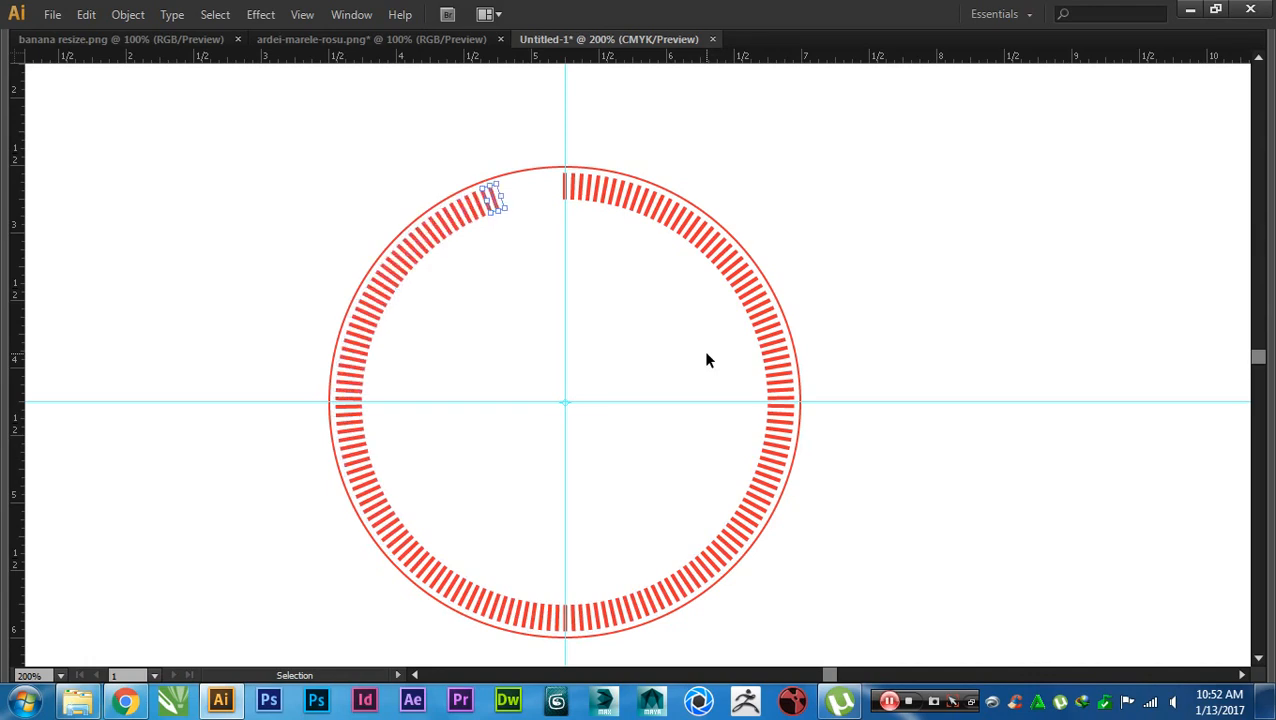
key("ctrl+d")
key("ctrl+d")
key("ctrl+d")
key("ctrl+d")
key("ctrl+d")
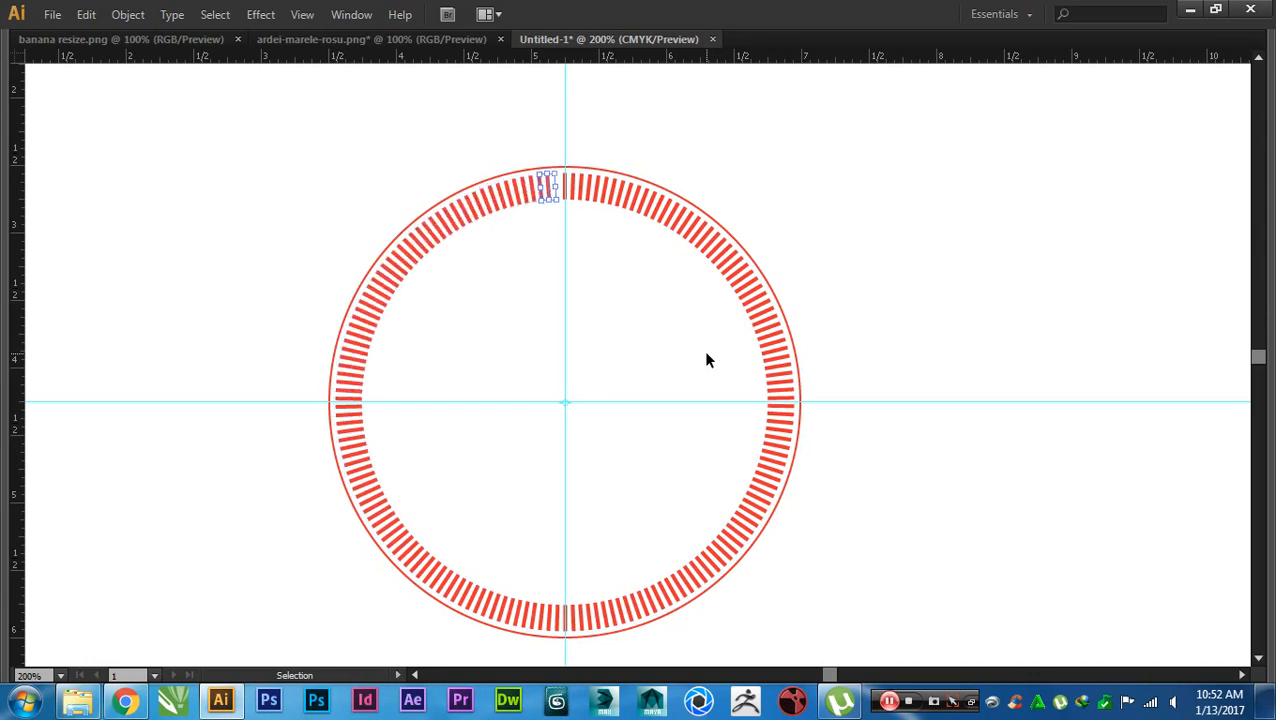
left_click(912, 287)
scroll(860, 285, "down", 1)
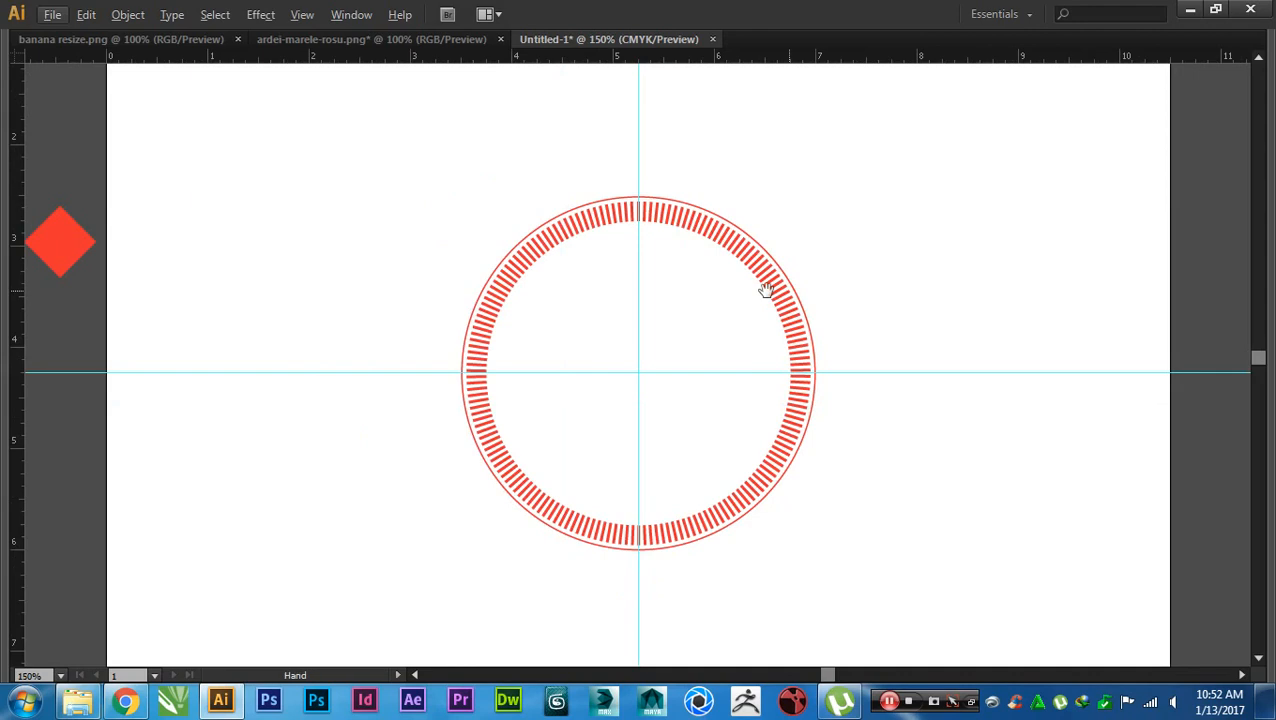
- Place the red diamond on the vertical guide below the top ticks and make a copy rotated 45° about the circle's center
left_click_drag(115, 284, 675, 254)
key("r")
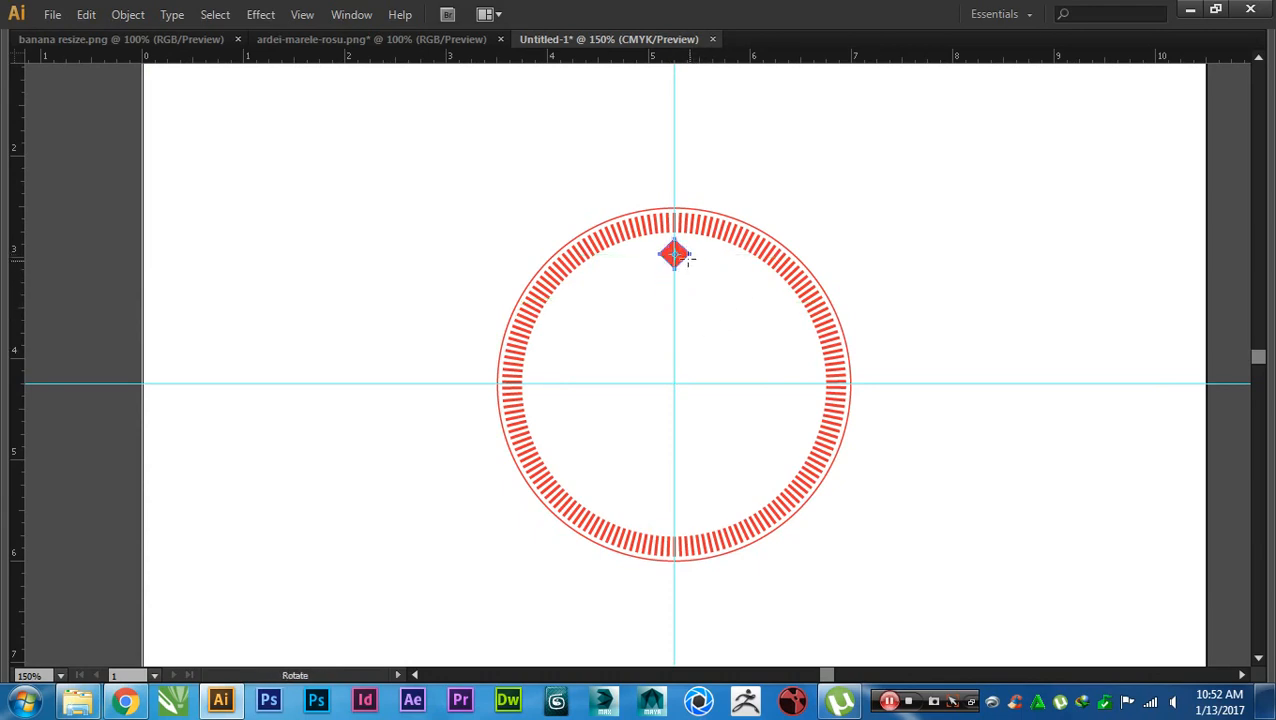
left_click(678, 382)
left_click_drag(703, 322, 750, 359)
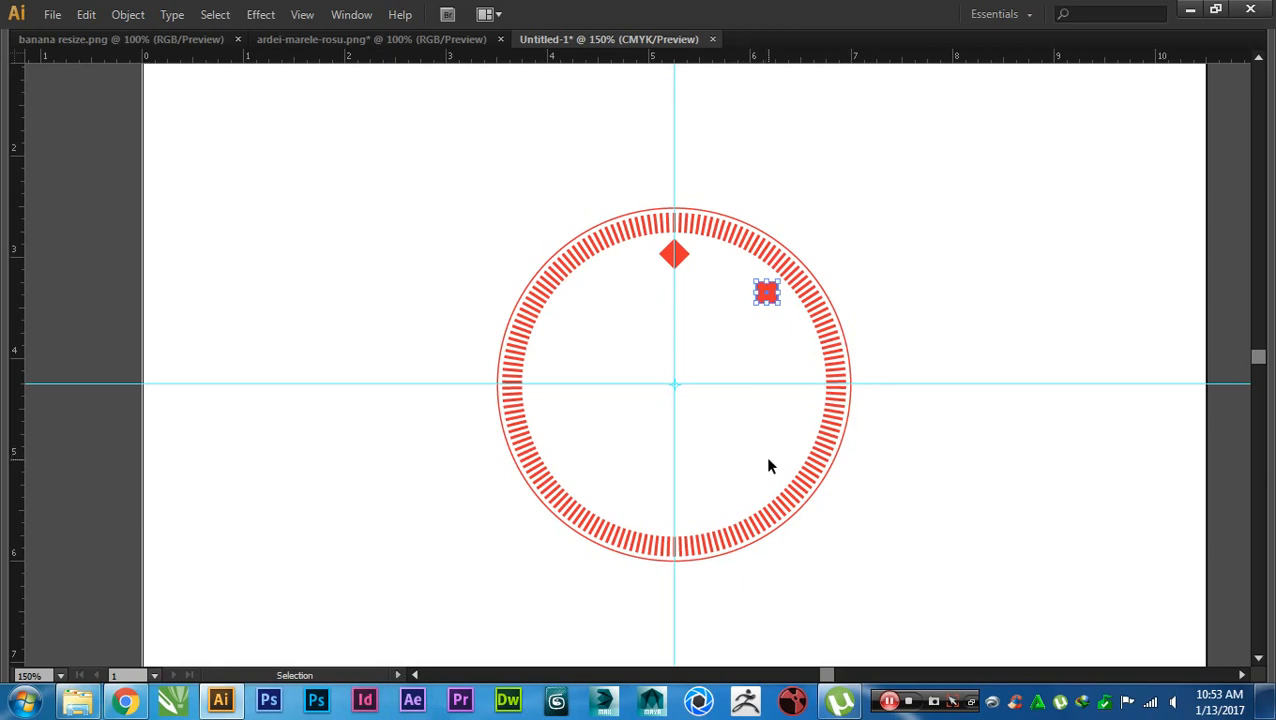
- Repeat the 45° rotated copy six times to complete a ring of eight markers inside the ticks
key("ctrl+d")
key("ctrl+d")
key("ctrl+d")
key("ctrl+d")
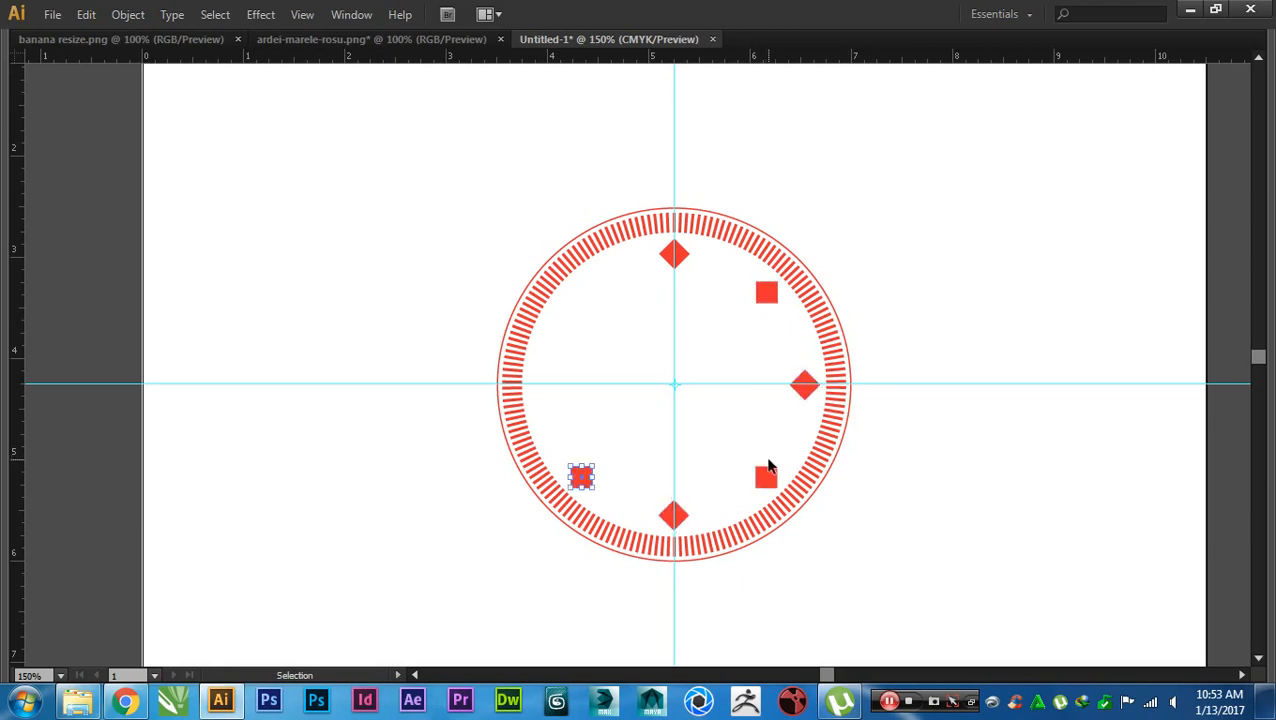
key("ctrl+d")
key("ctrl+d")
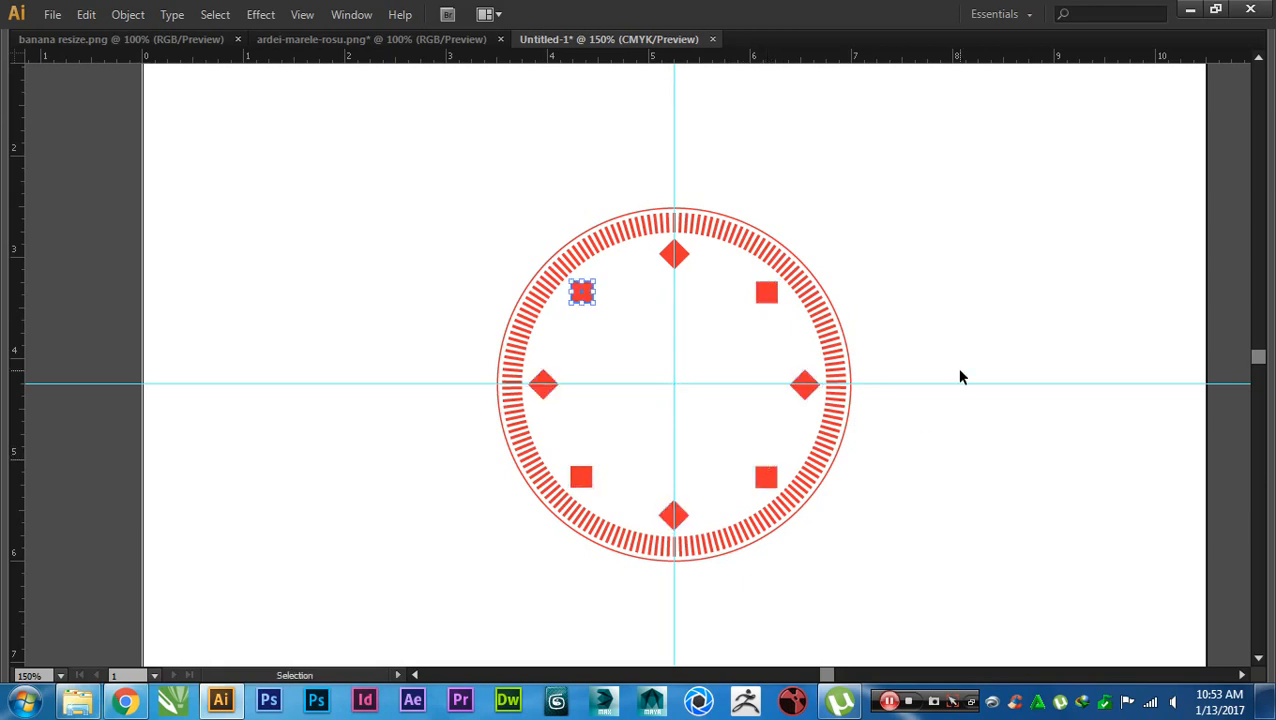
left_click(949, 424)
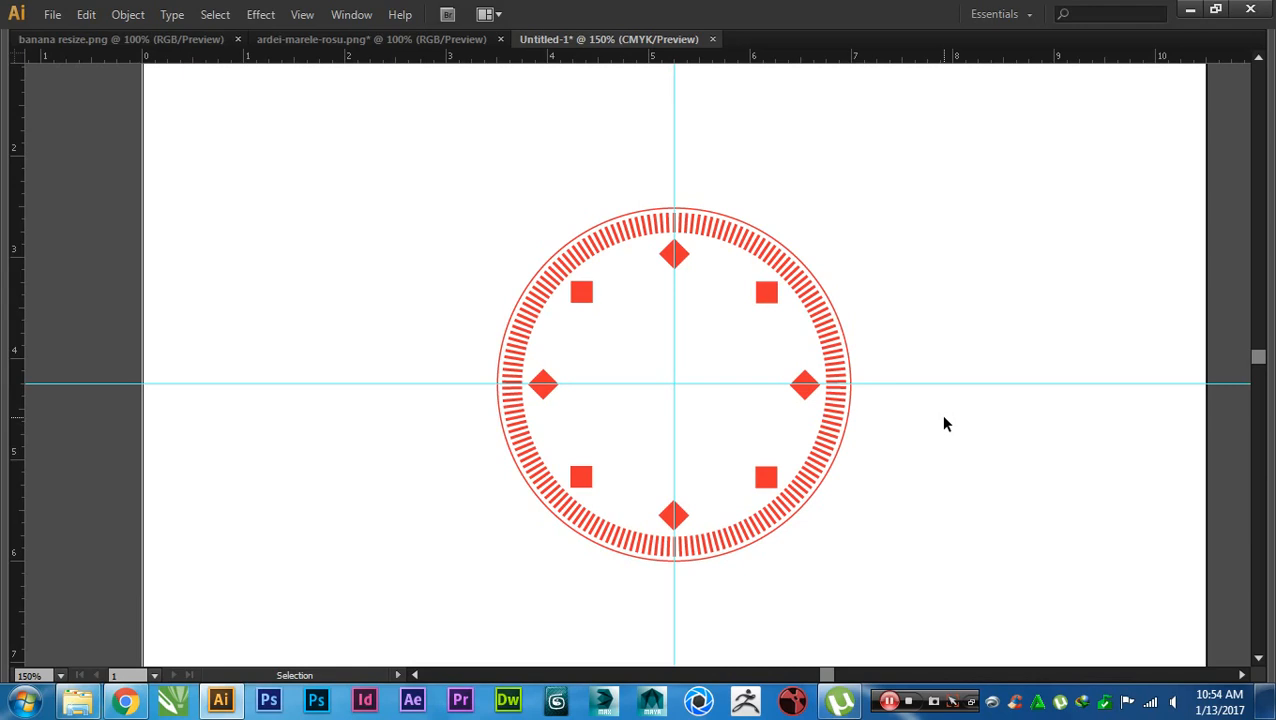
- Select the circle, ticks and markers together and move them horizontally to the left part of the artboard
left_click_drag(940, 155, 464, 628)
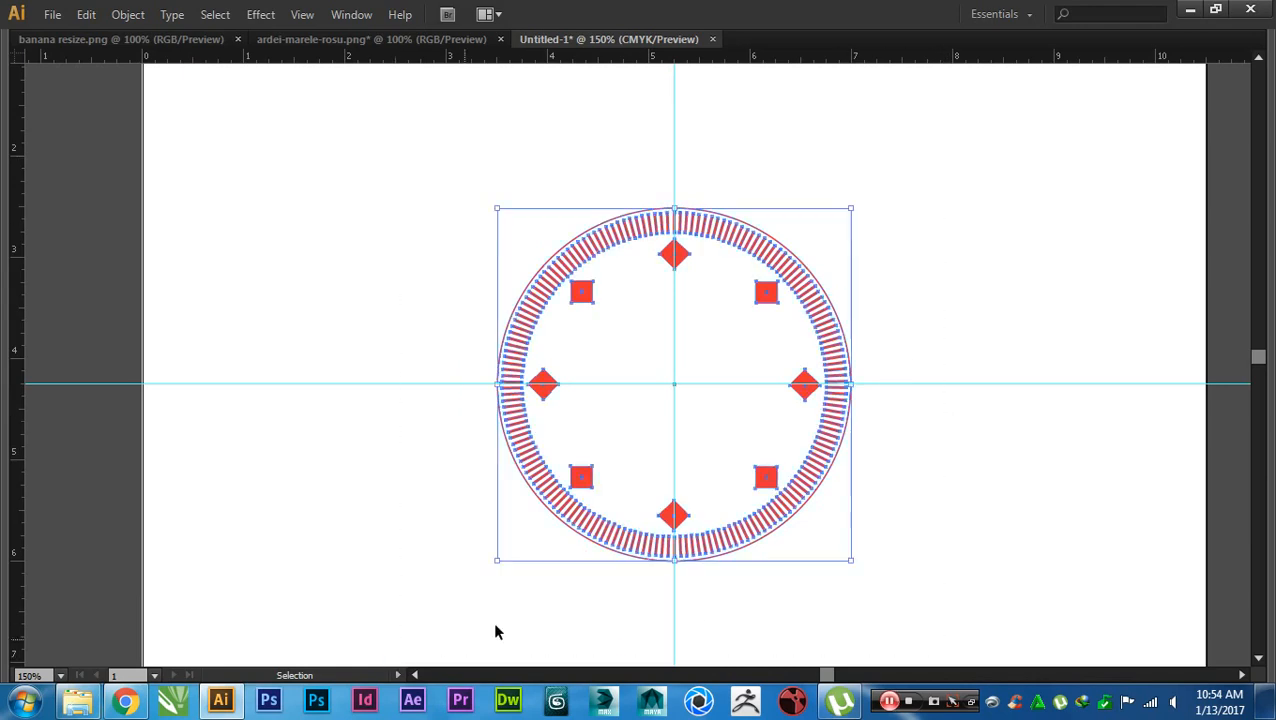
left_click(723, 546, "shift")
left_click(795, 586)
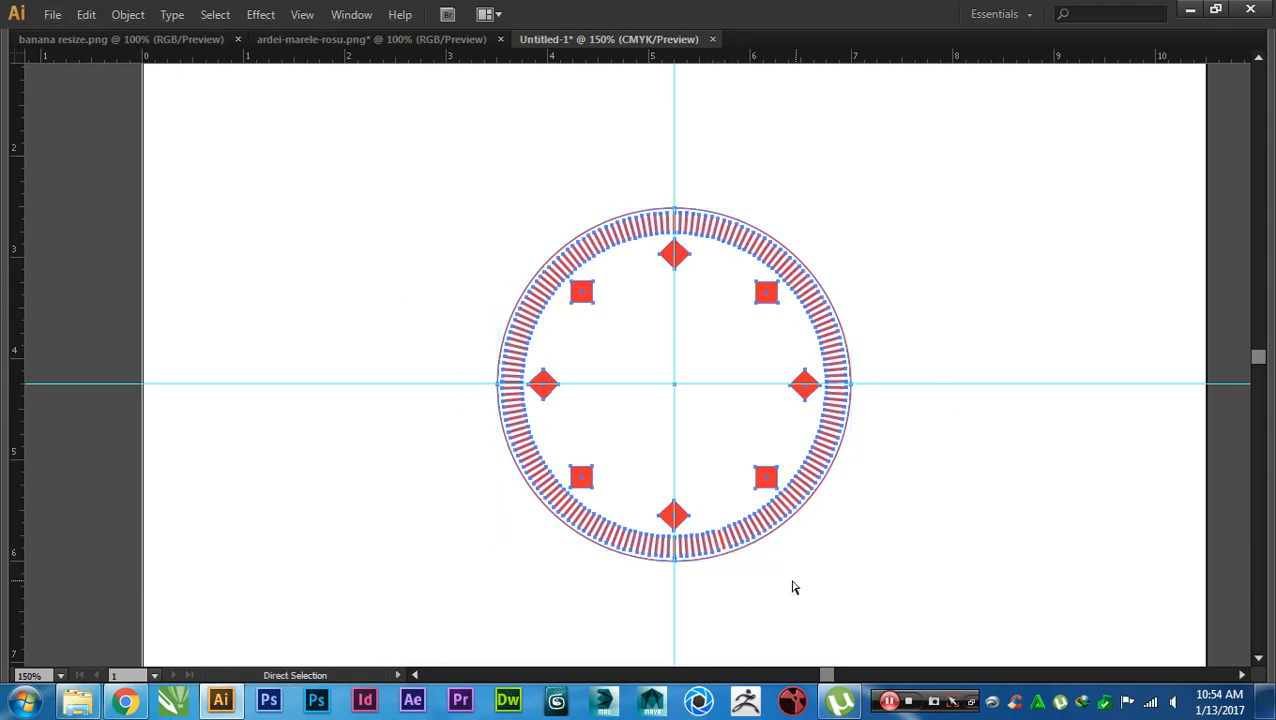
left_click(732, 541)
left_click_drag(732, 541, 395, 544)
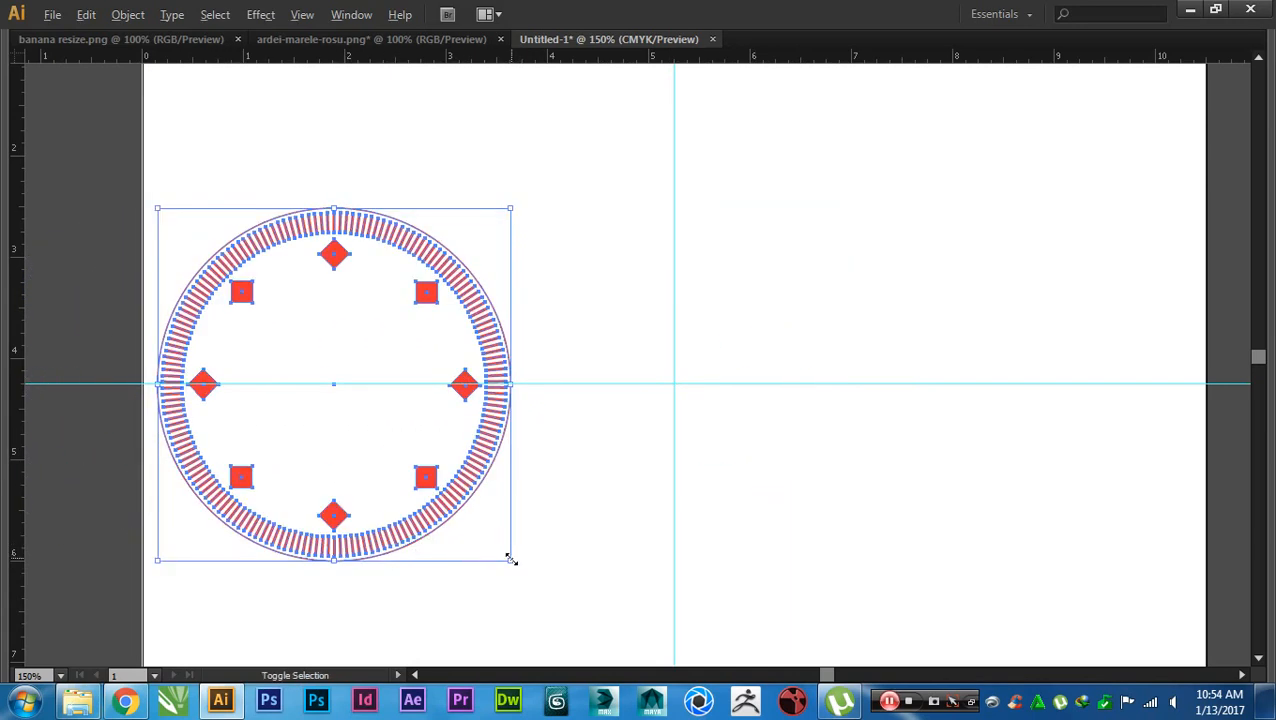
- Scale the whole dial down proportionally about its center to about 1.5 in across and move it closer to the artboard's left edge
left_click_drag(510, 558, 410, 460)
left_click(456, 538)
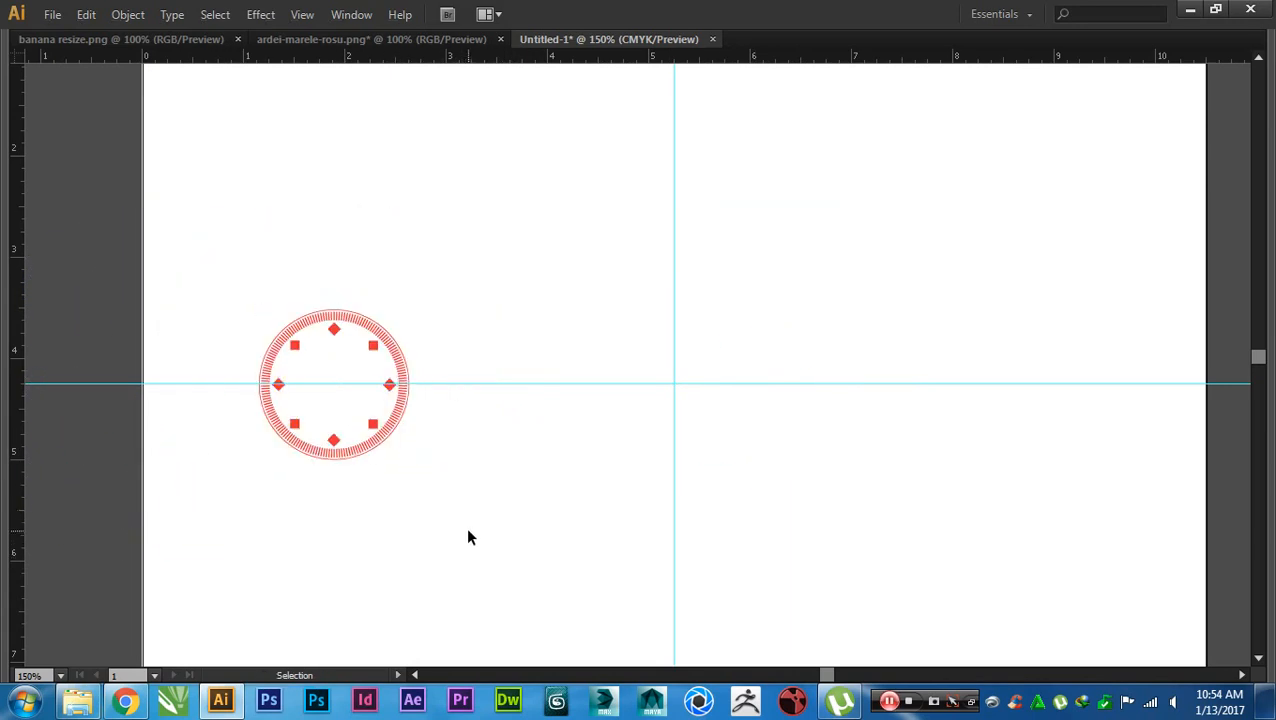
left_click_drag(472, 285, 288, 427)
left_click(433, 464)
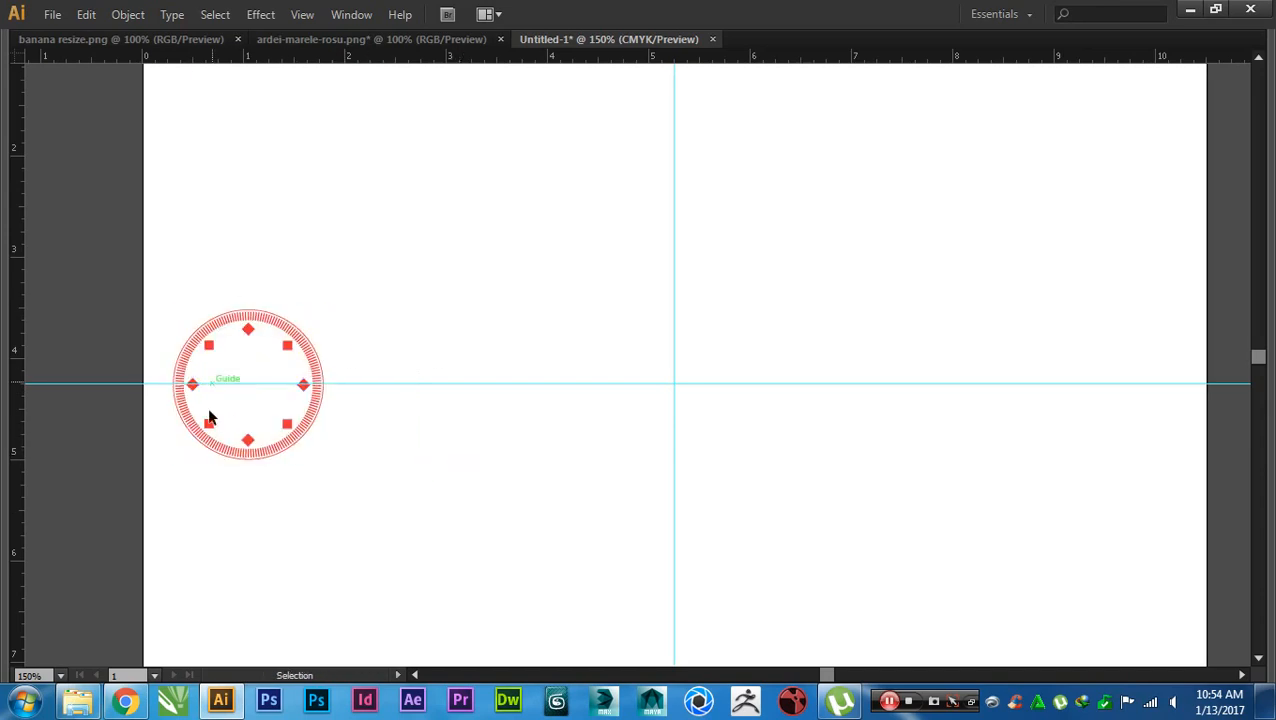
- Draw a new circle about 2.9 in across centered on the guide intersection and swap its fill and stroke for a red outline
key("Tab")
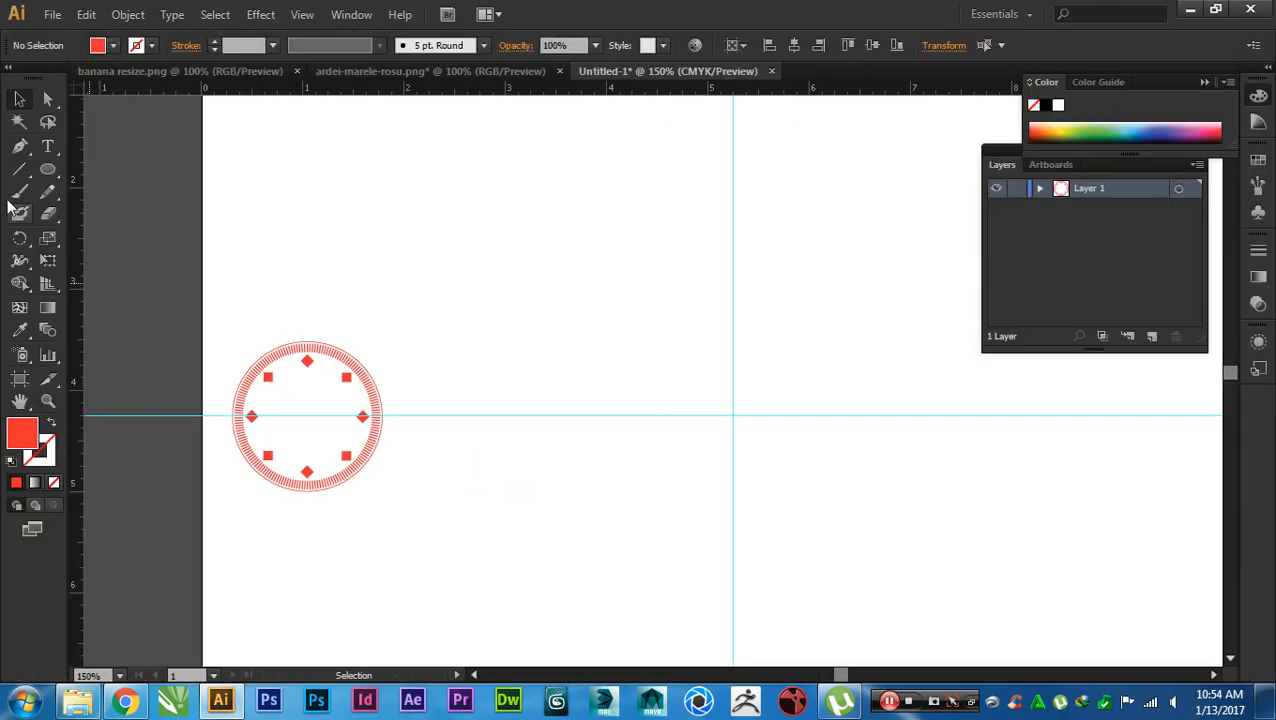
left_click(49, 174)
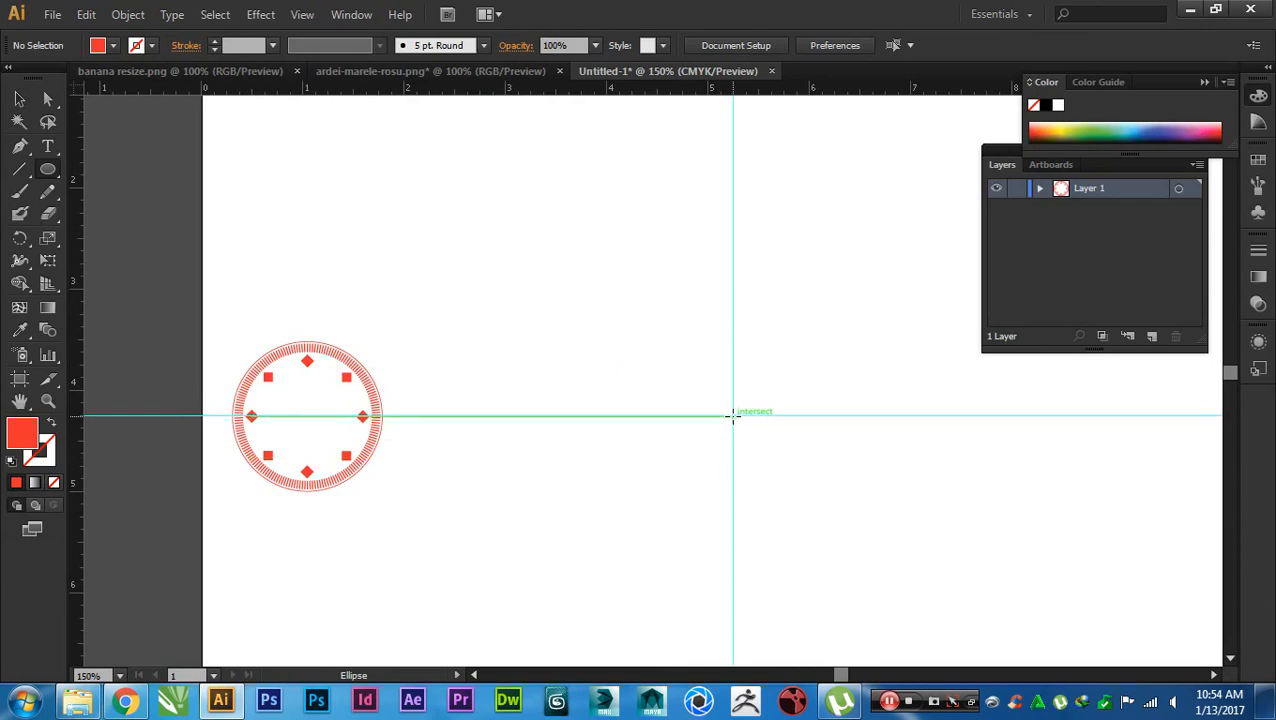
mouse_move(733, 413)
left_mouse_down()
mouse_move(891, 555)
mouse_move(880, 552)
left_mouse_up()
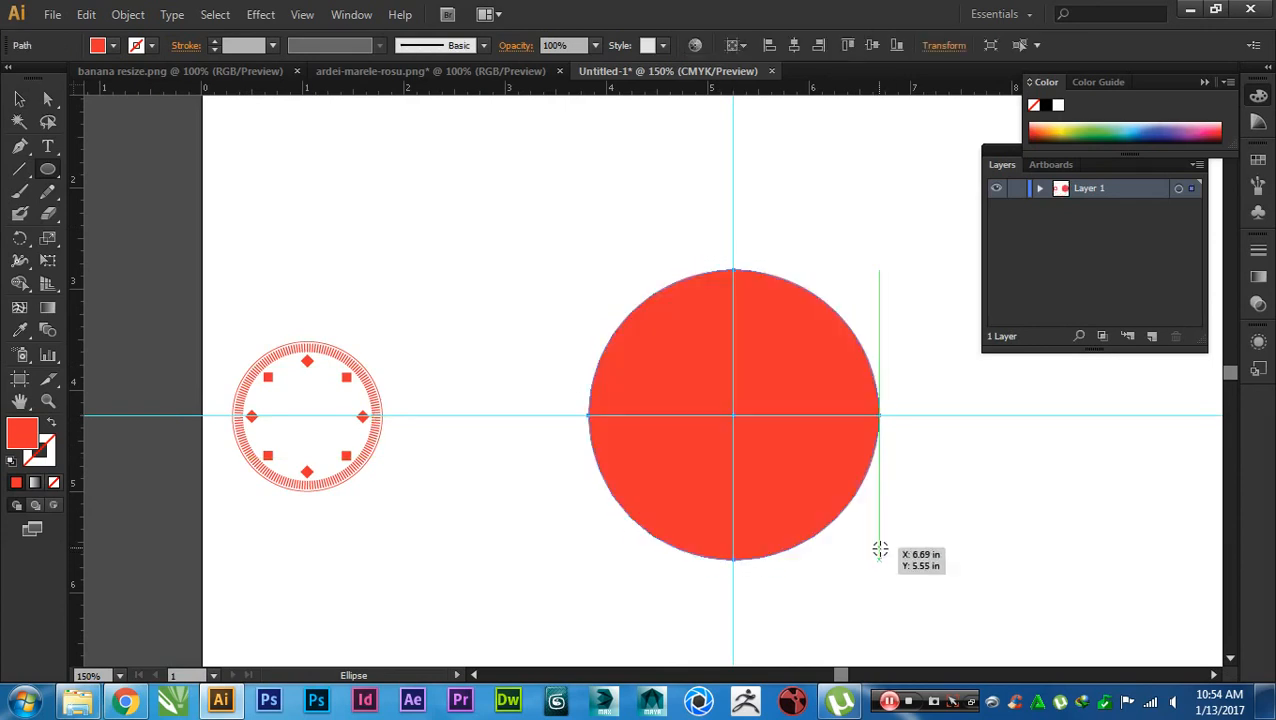
key("v")
key("shift+x")
left_click(985, 545)
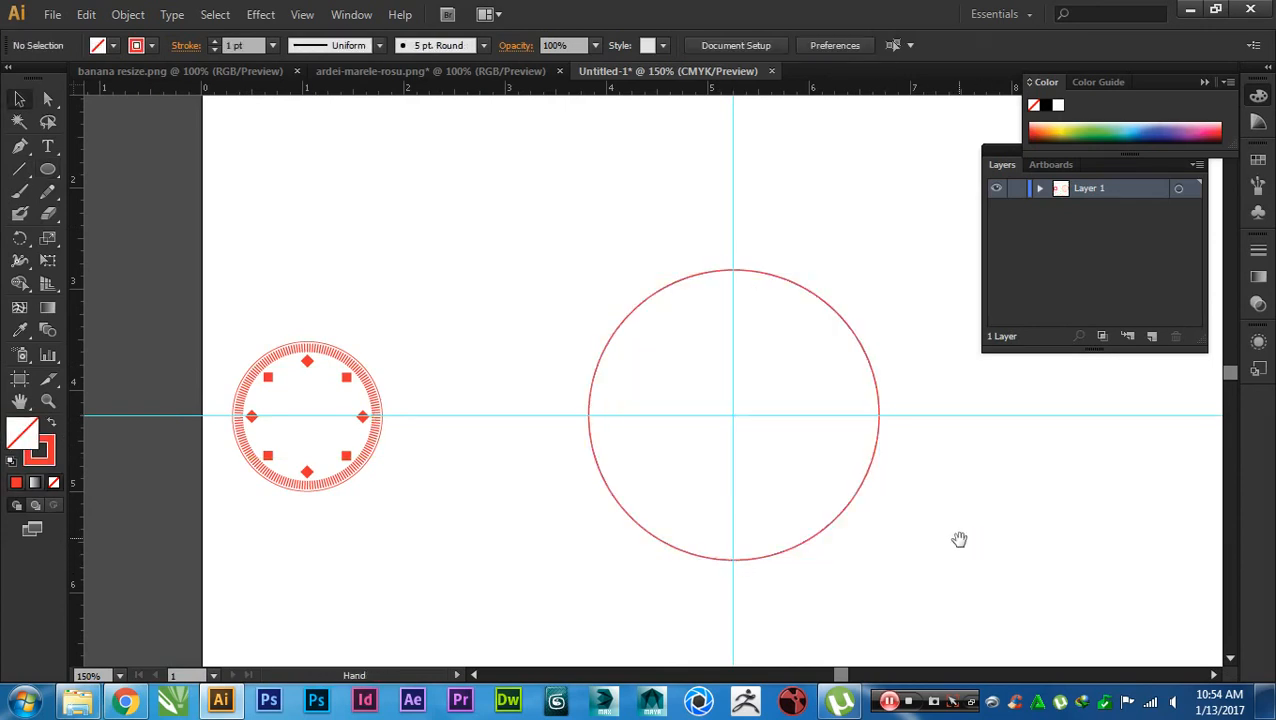
left_click_drag(960, 538, 825, 528)
- Select the new circle, swap its fill and stroke to a red fill, and swap them back to a red outline
left_click_drag(776, 300, 704, 378)
key("shift+x")
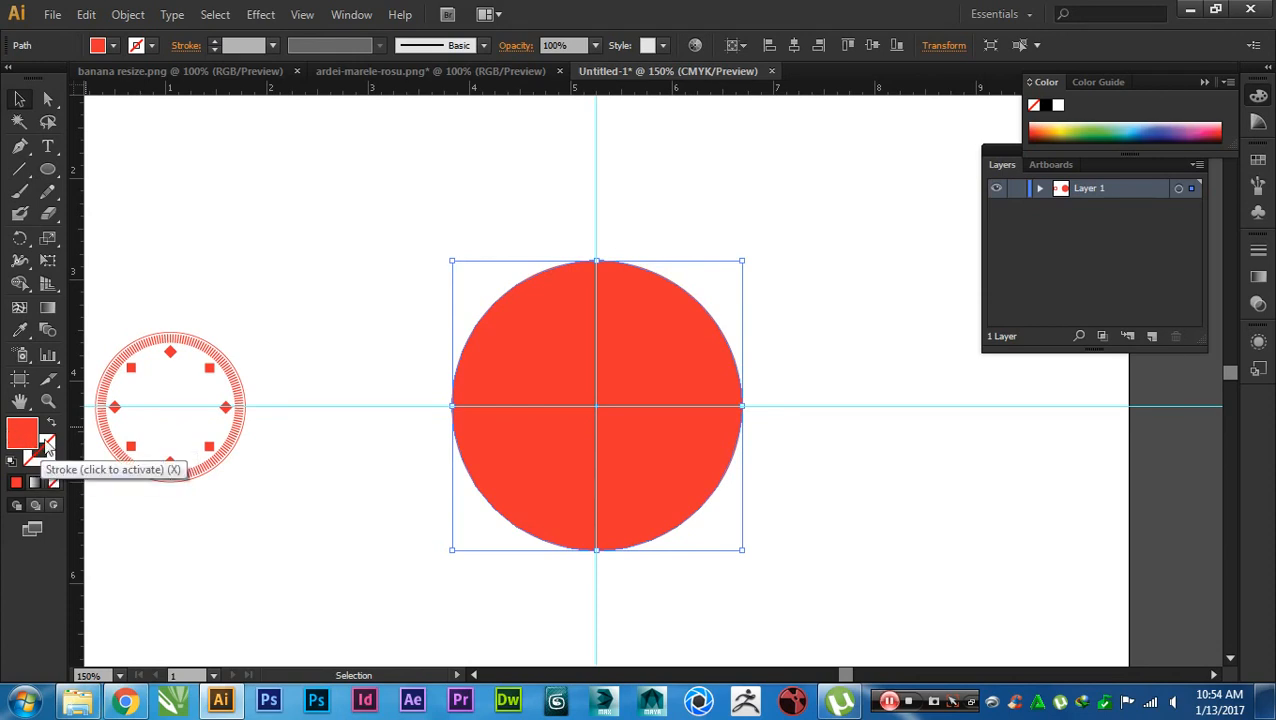
left_click(53, 427)
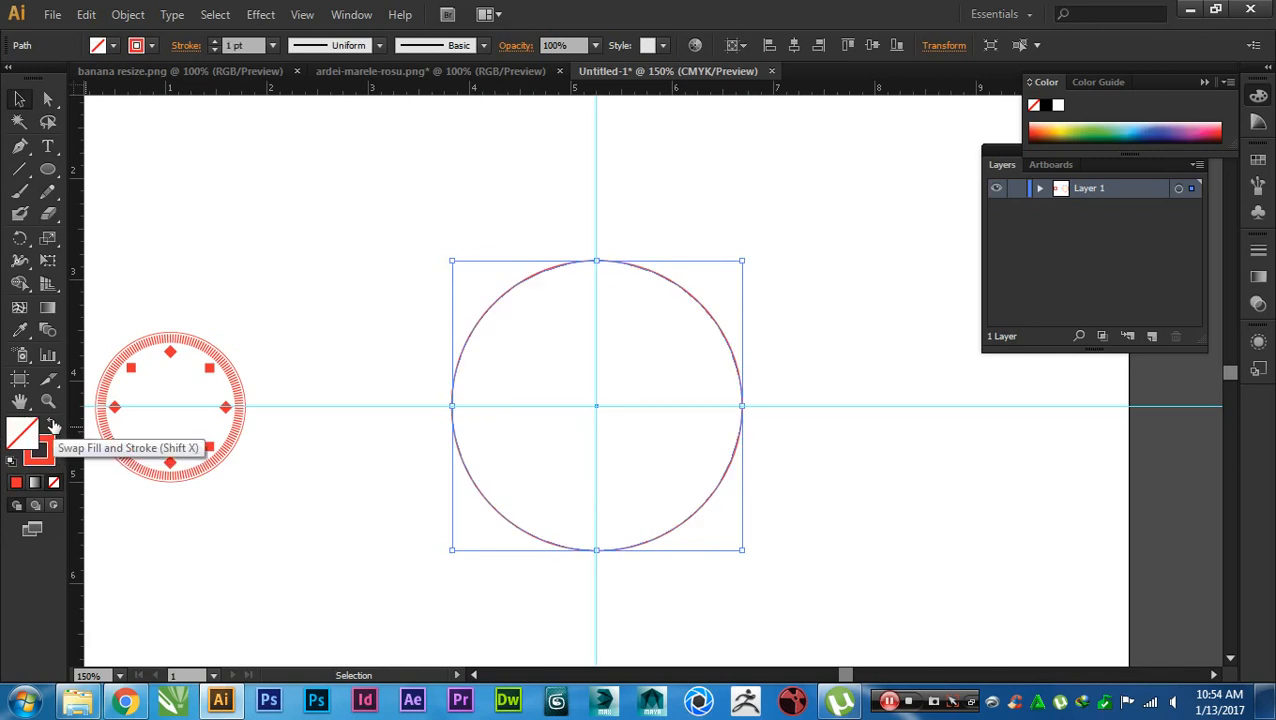
key("shift+c")
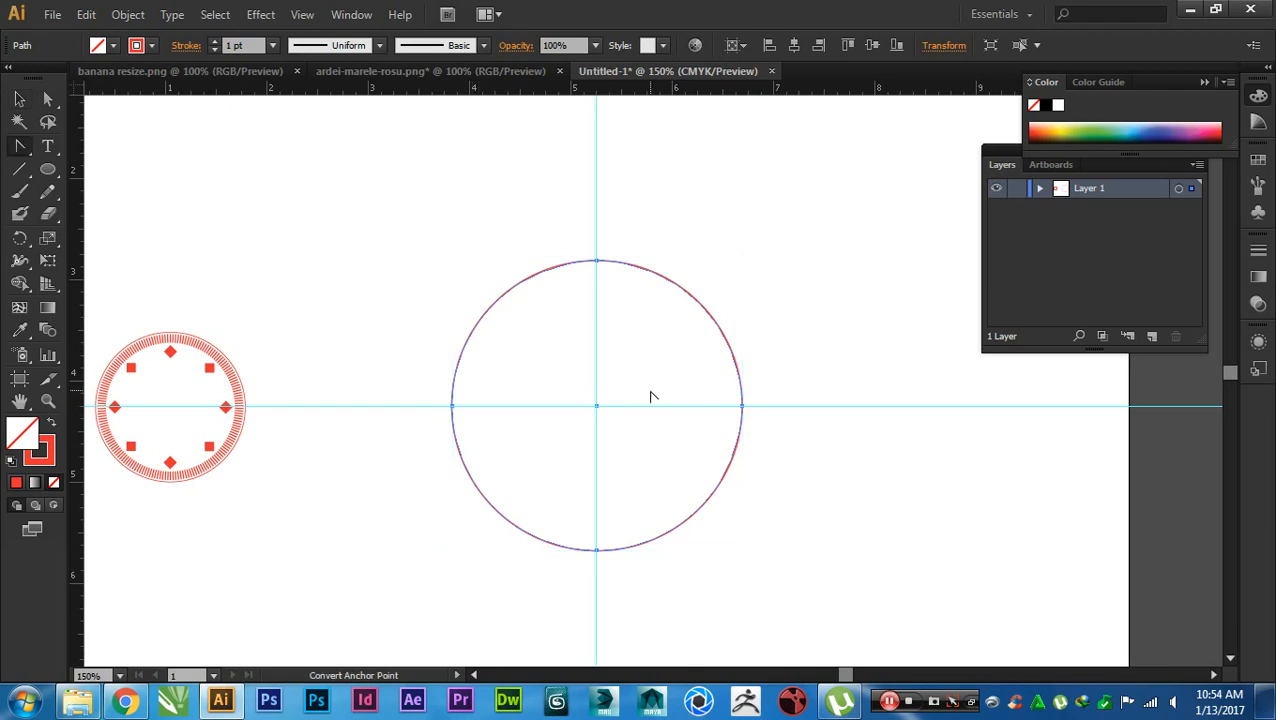
key("shift+v")
key("b")
left_click(841, 384)
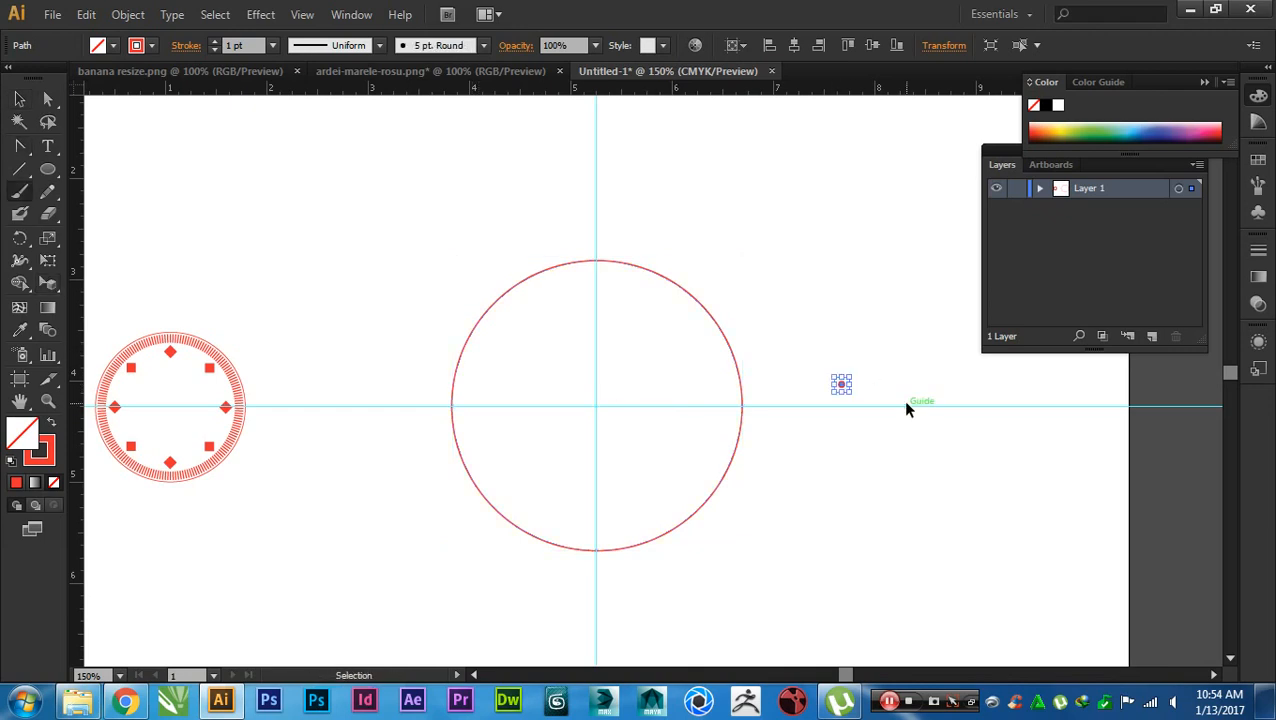
key("ctrl+z")
key("v")
key("ctrl+z")
key("ctrl+shift+z")
- Swap the large circle's fill and stroke back and forth repeatedly, ending with a red outline and no fill
key("shift+x")
key("shift+x")
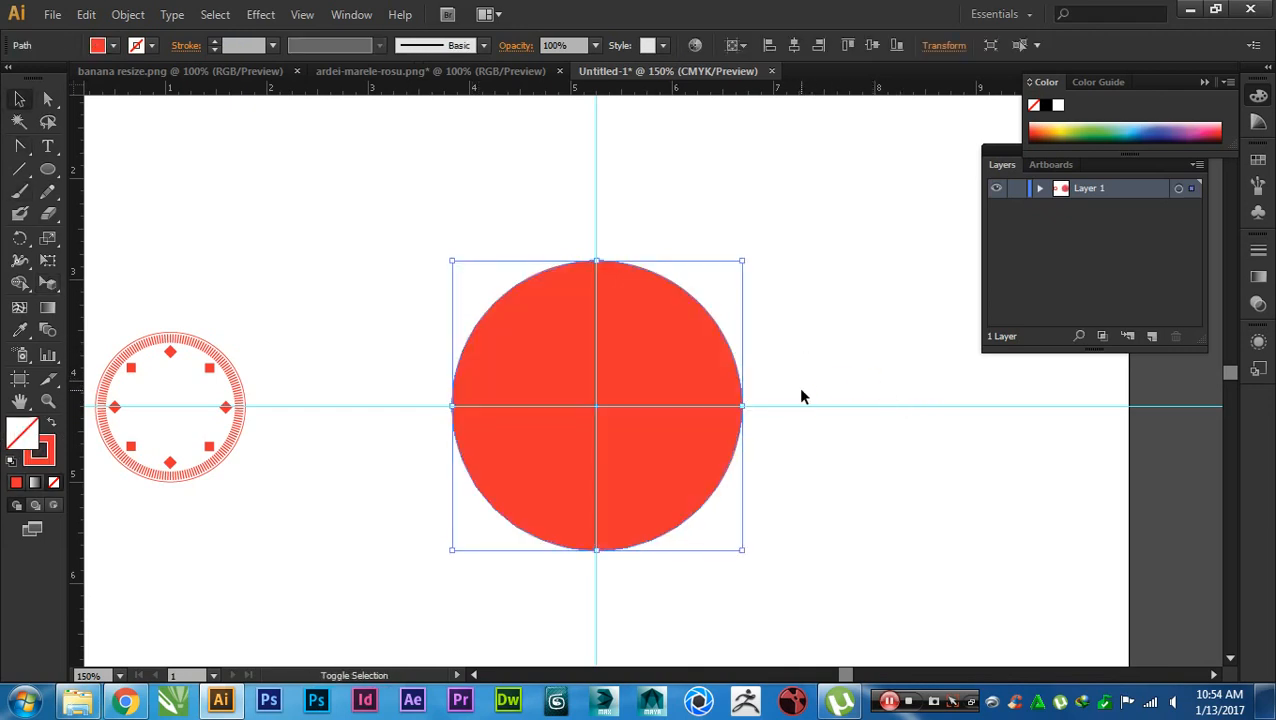
key("shift+x")
key("shift+x")
key("shift+x")
key("shift+x")
key("shift+x")
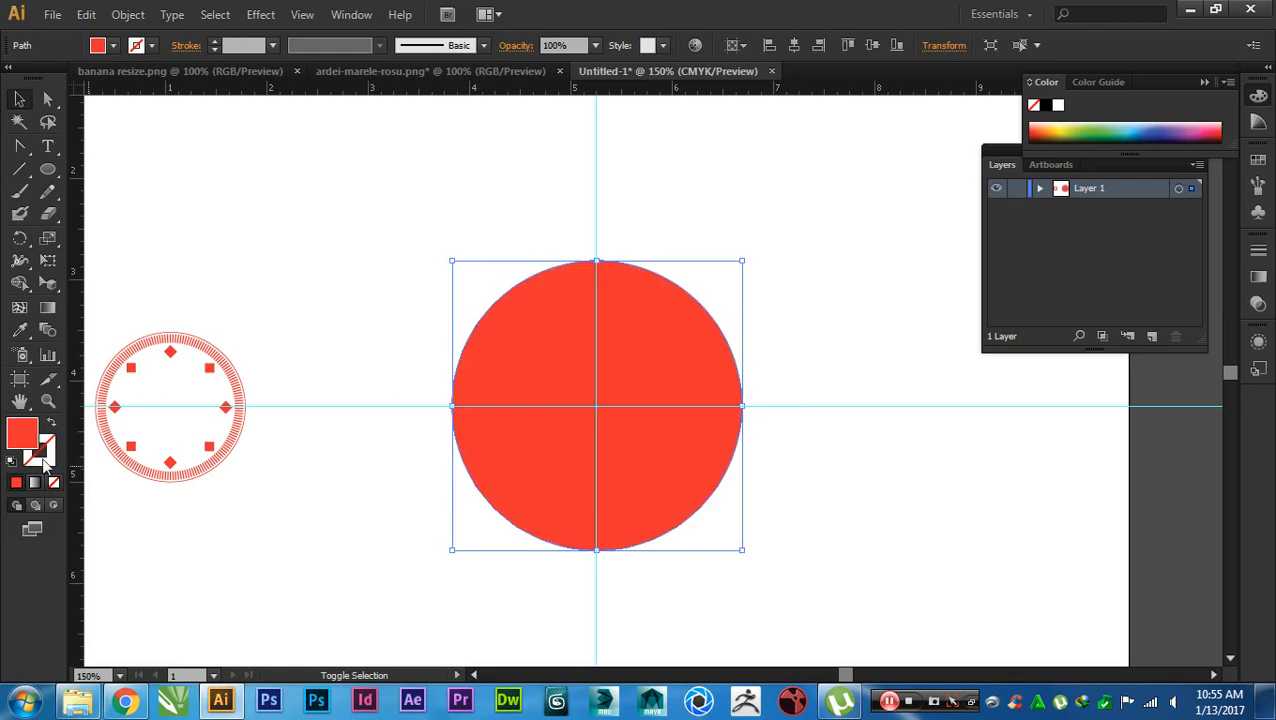
key("shift+x")
key("shift+x")
key("shift+x")
left_click_drag(525, 476, 470, 476)
scroll(557, 438, "up", 1)
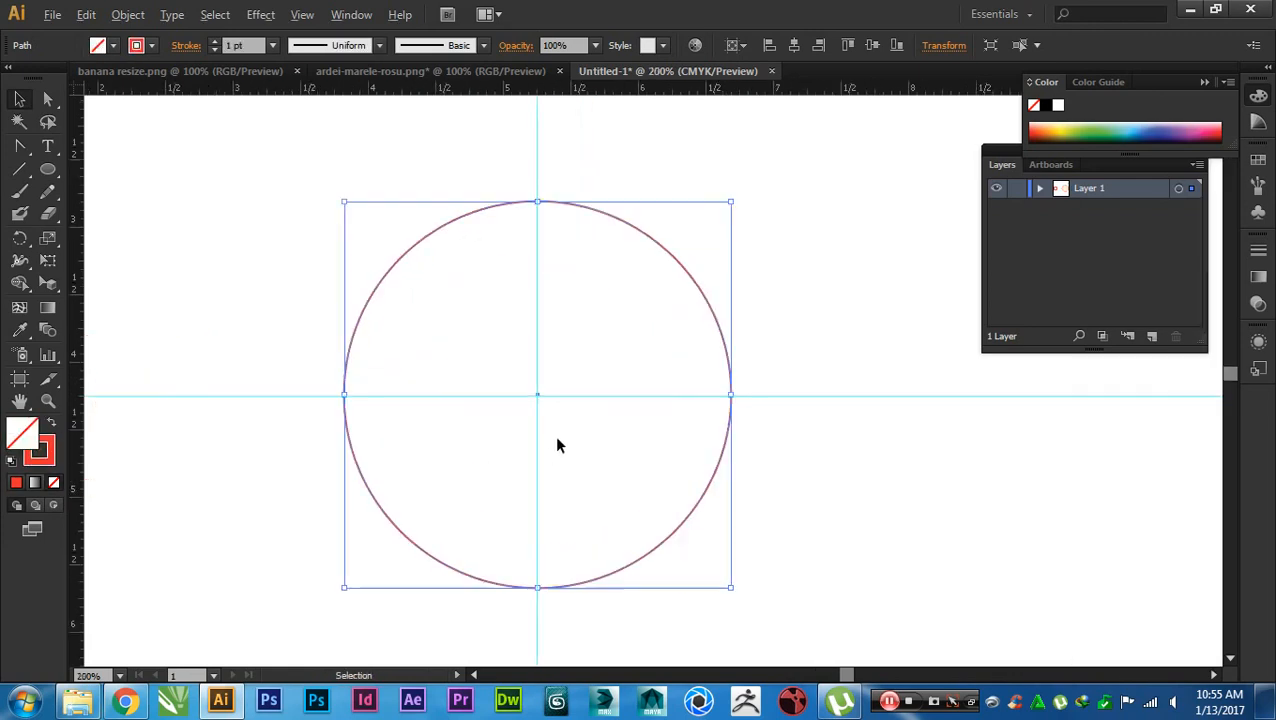
left_click_drag(555, 438, 616, 470)
scroll(598, 443, "up", 1)
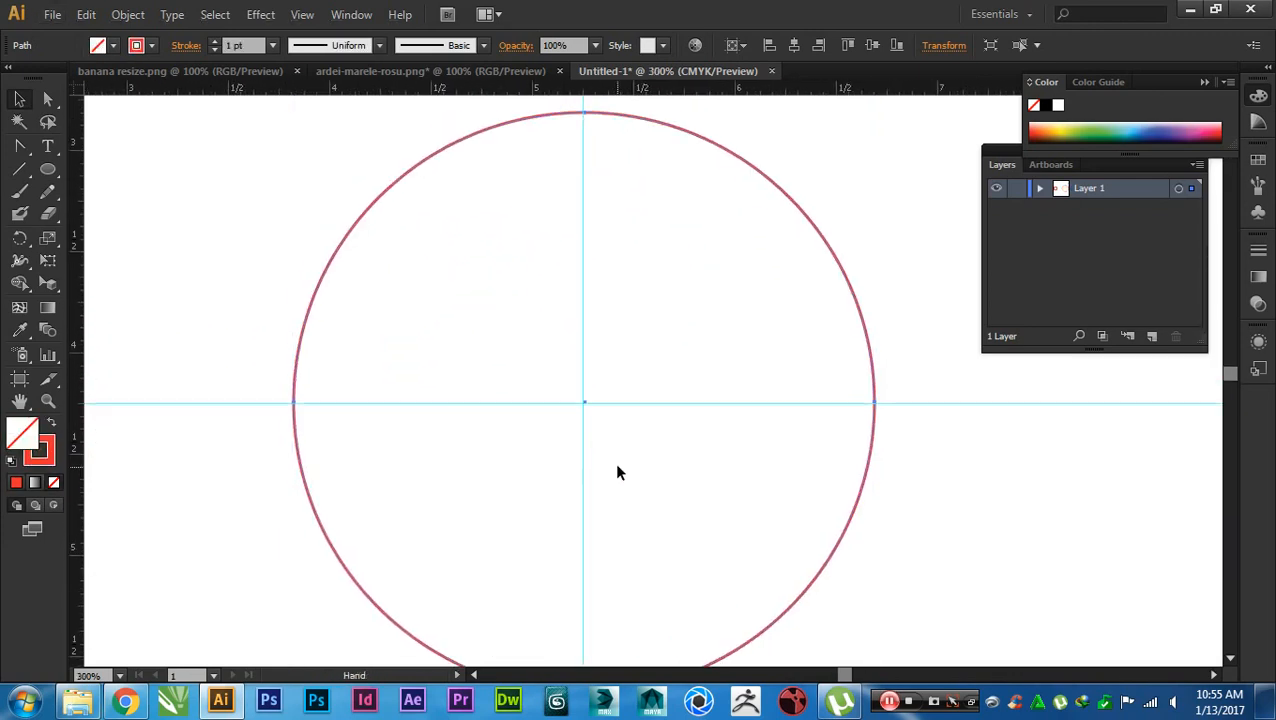
key("space")
key("shift+x")
key("shift+x")
key("shift+x")
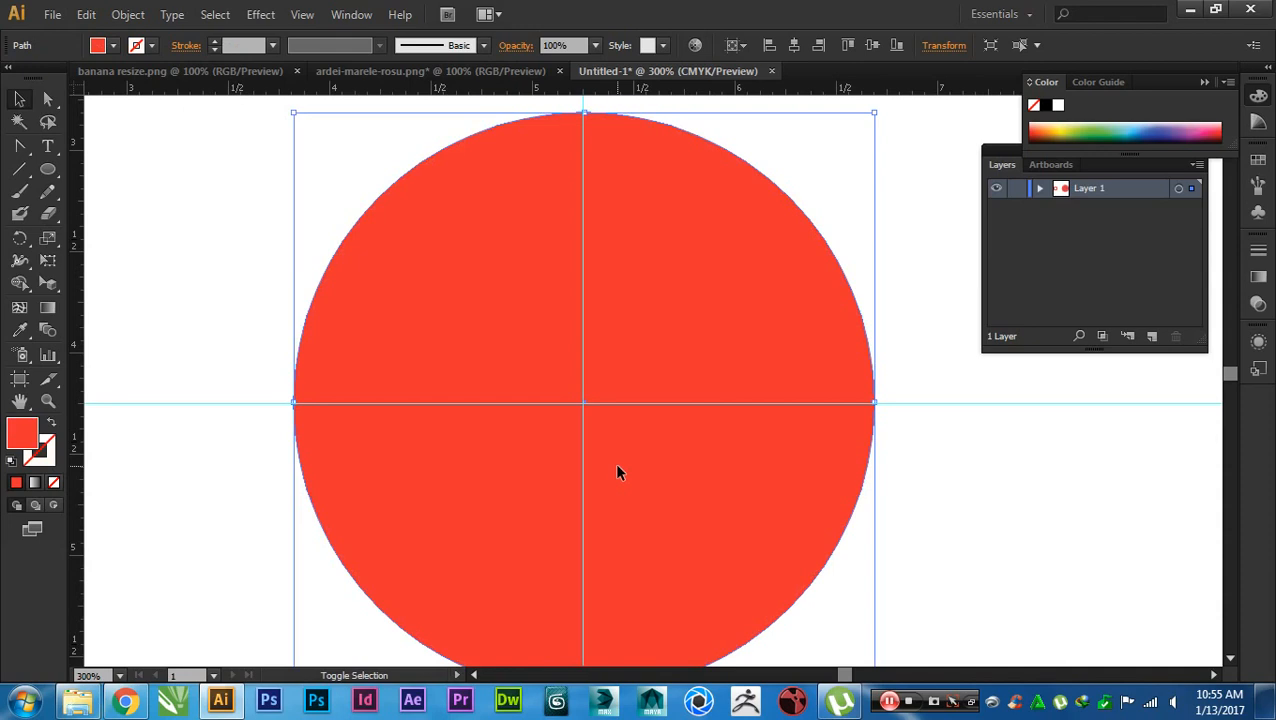
key("shift+x")
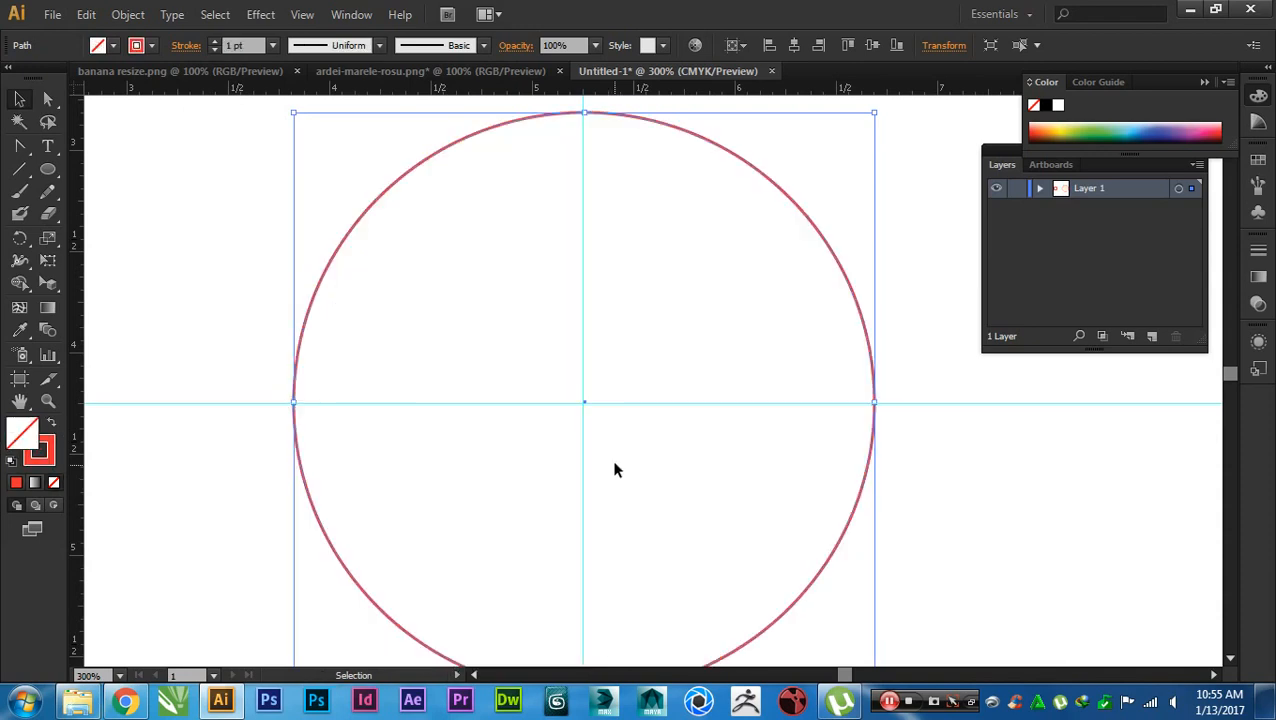
- Draw a vertical line about 0.1 in long outside the circle's upper-left side and set its stroke weight to 2 pt
left_click_drag(615, 455, 600, 458)
left_click(19, 168)
left_click_drag(231, 157, 226, 188)
key("v")
left_click(302, 202)
left_click(237, 46)
type("2")
key("Return")
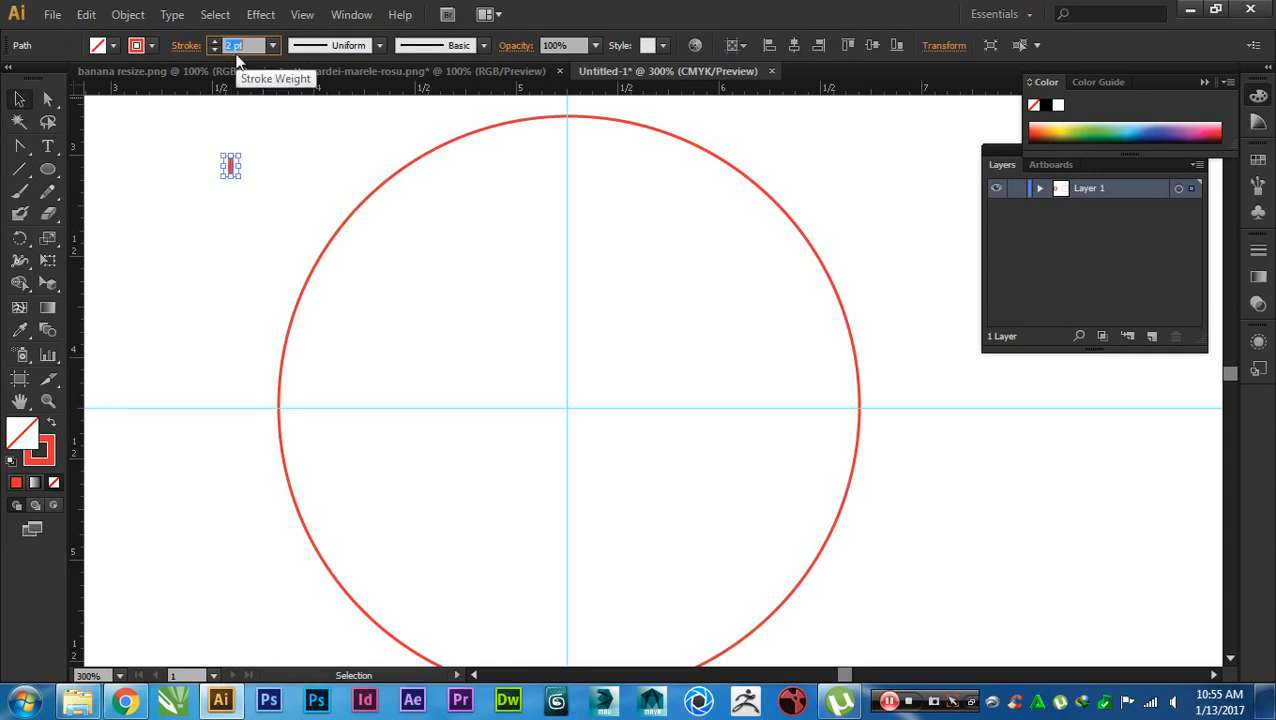
- Move the short line onto the vertical guide, just inside the top of the circle
left_click(276, 190)
left_click_drag(233, 175, 566, 143)
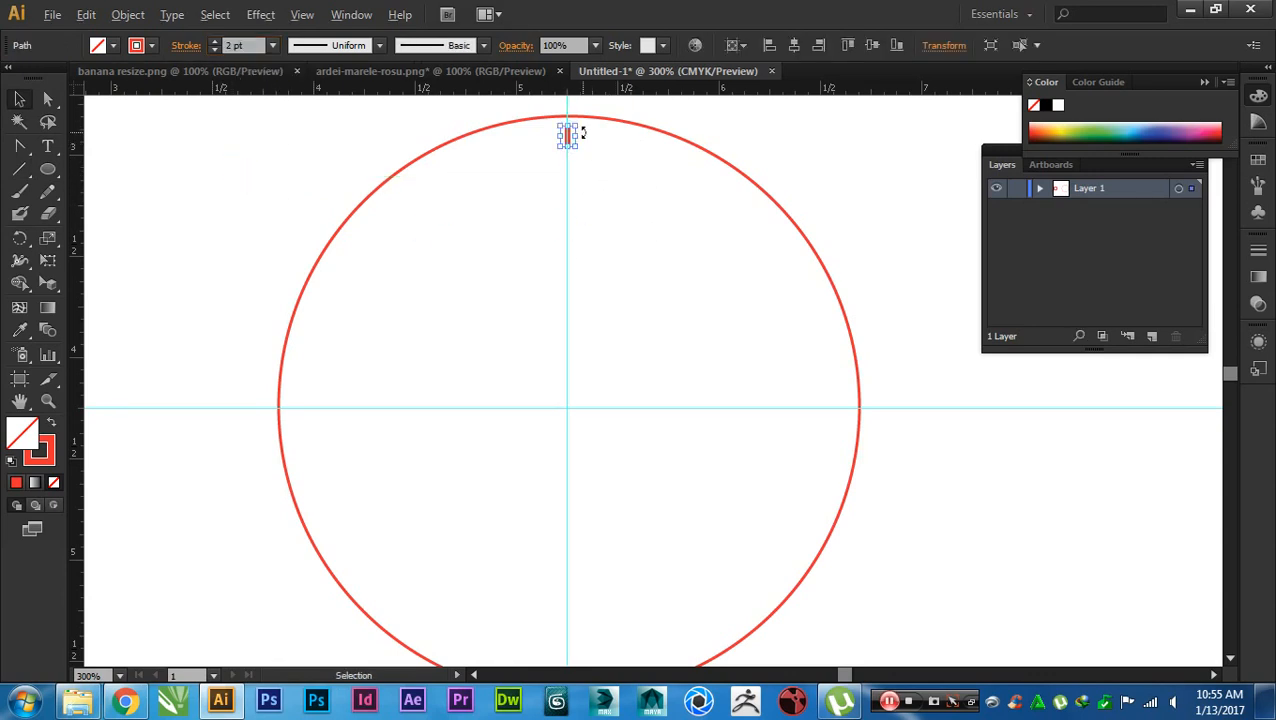
scroll(583, 132, "up", 3)
scroll(577, 211, "up", 1)
left_click(577, 220)
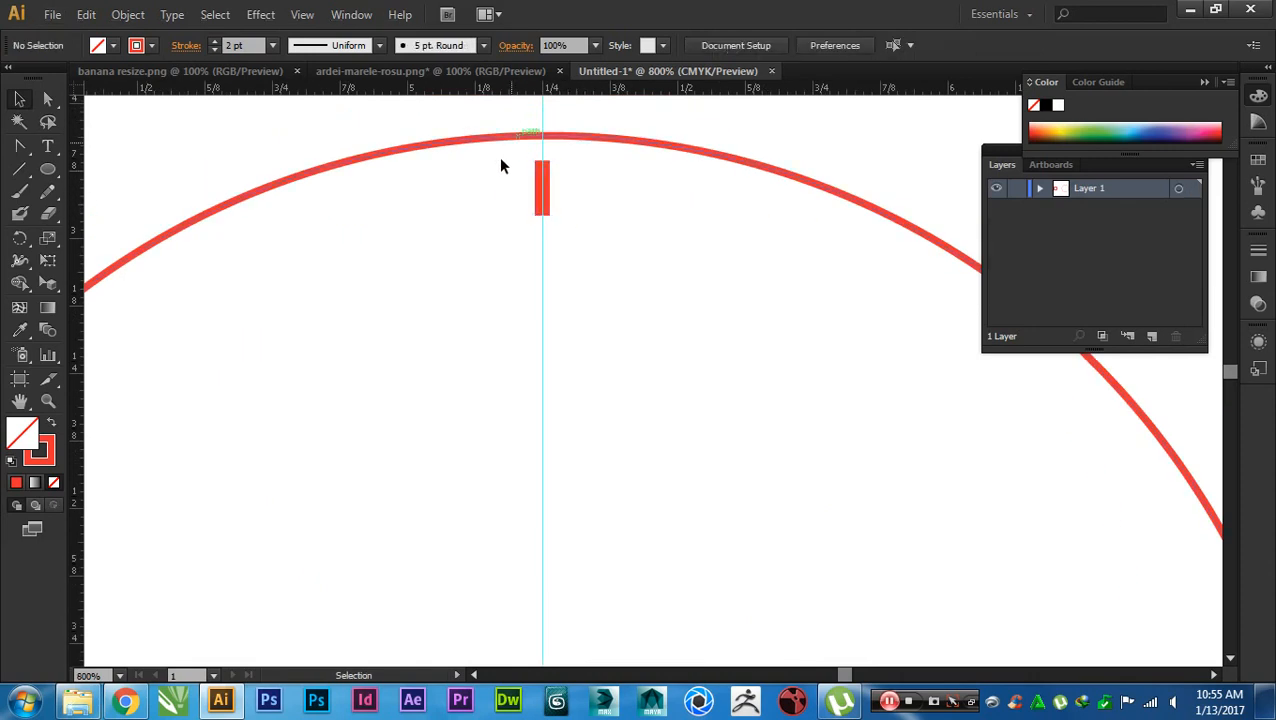
- Start a Distort & Transform > Transform effect on the short line, with preview on and 28 copies
scroll(602, 265, "down", 3)
left_click_drag(658, 344, 608, 272)
scroll(627, 252, "down", 1)
key("z")
left_click_drag(285, 152, 788, 584)
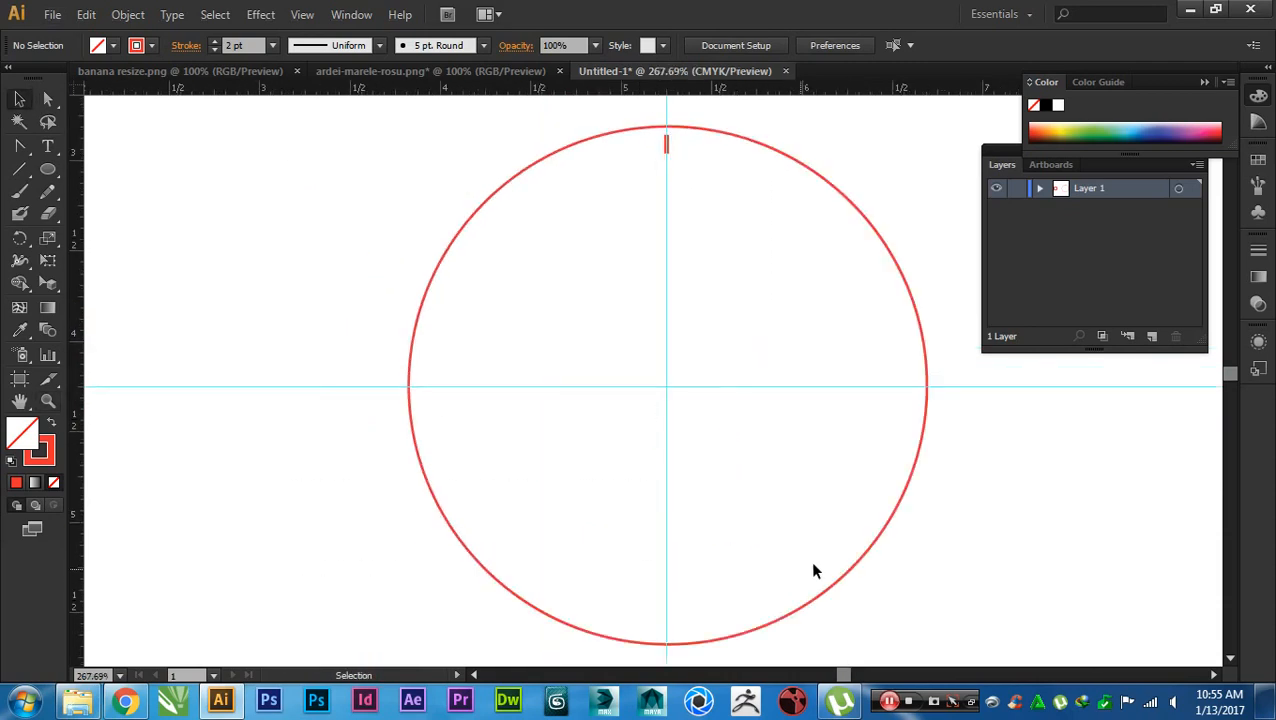
left_click_drag(893, 555, 670, 556)
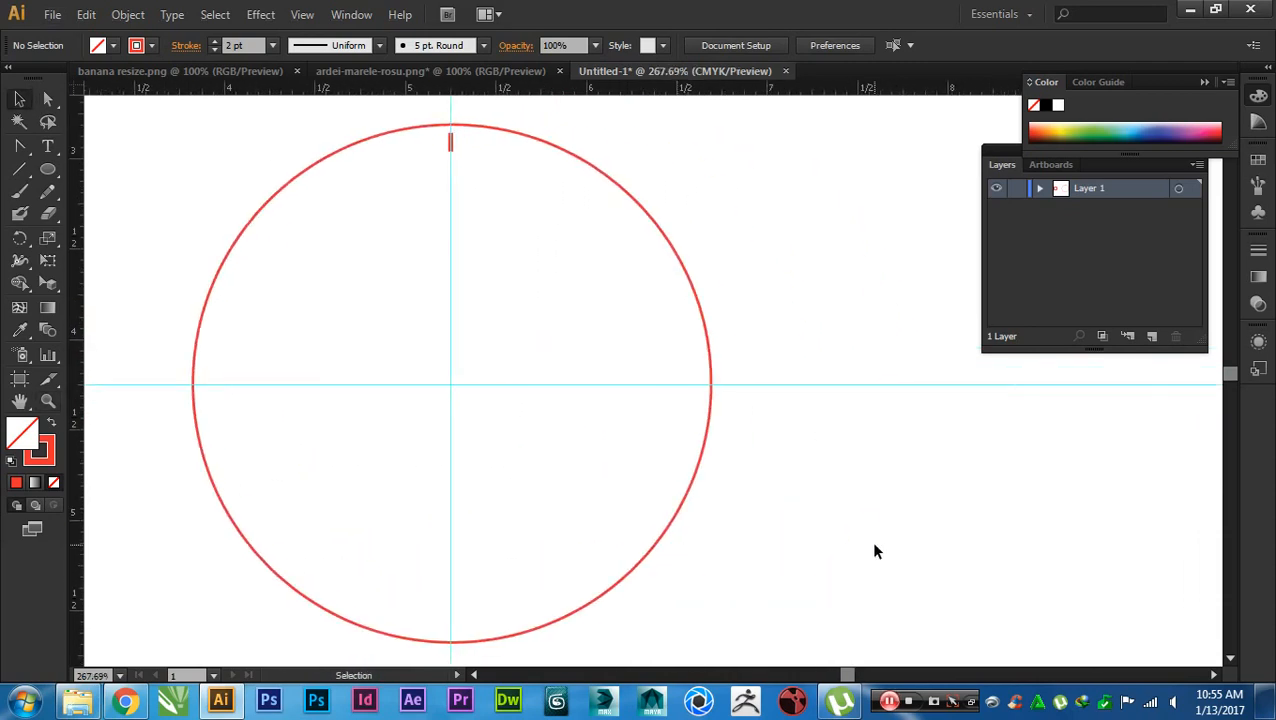
left_click(450, 142)
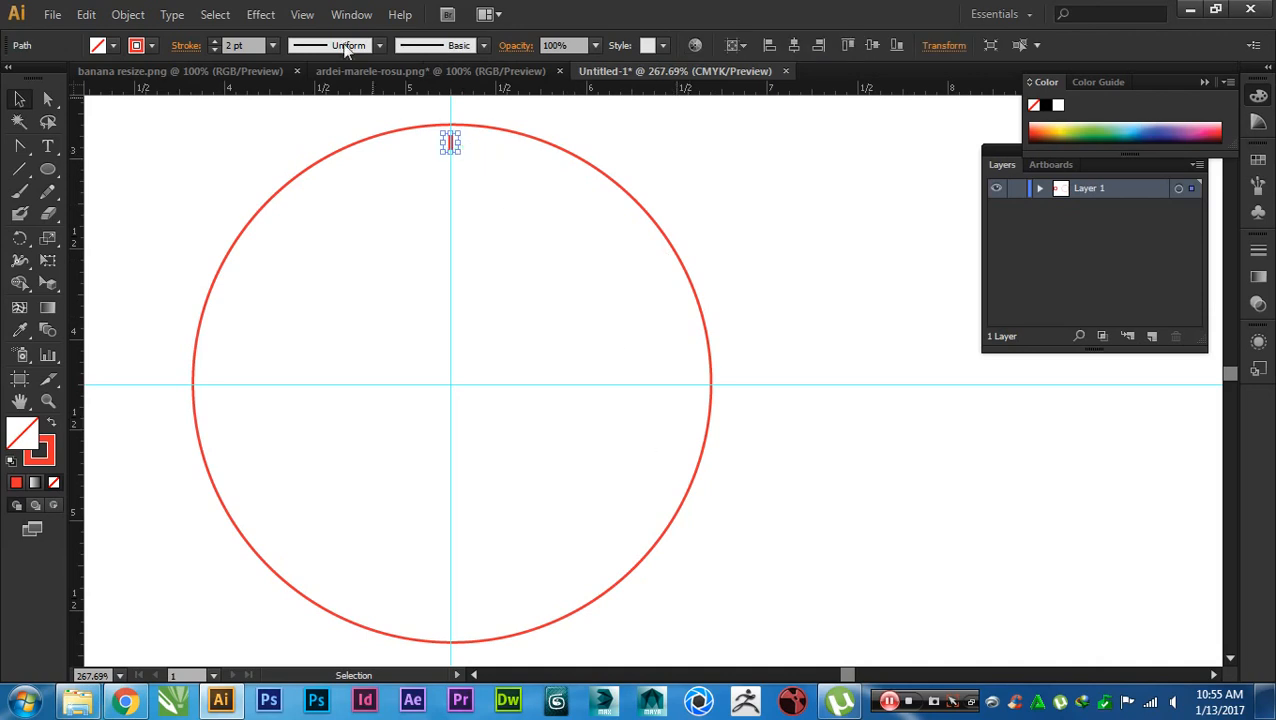
left_click(270, 20)
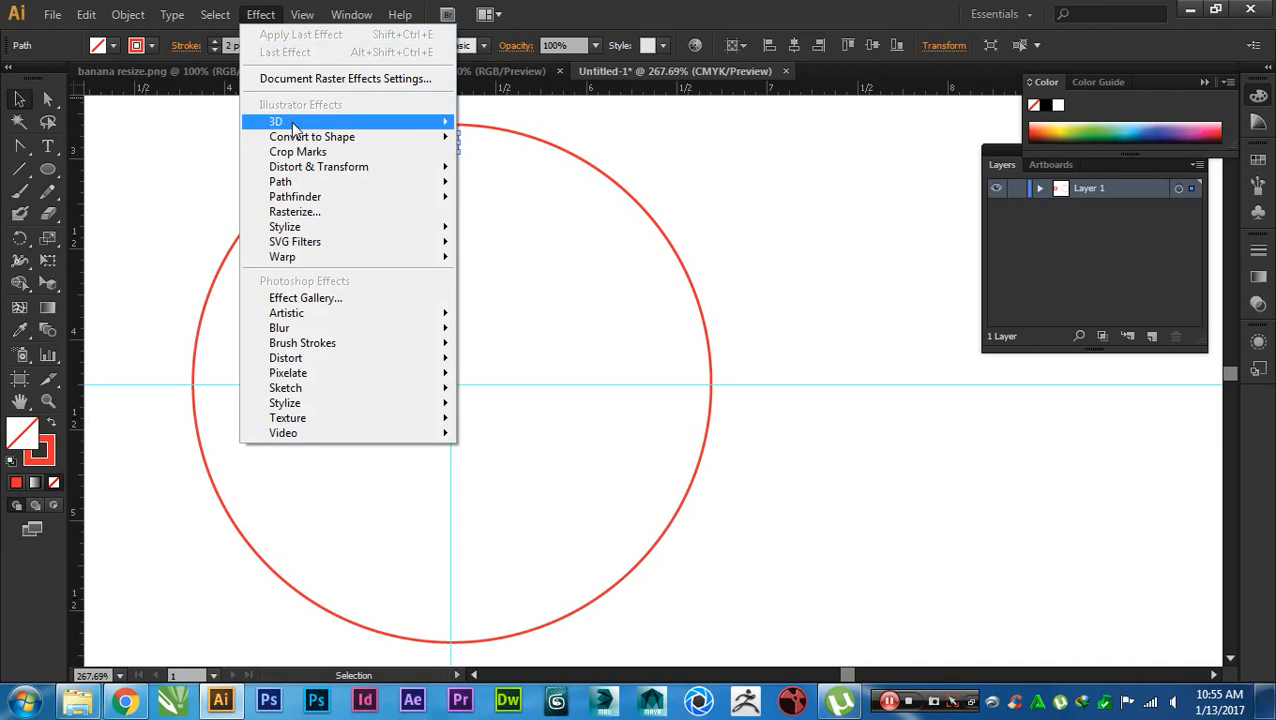
mouse_move(310, 172)
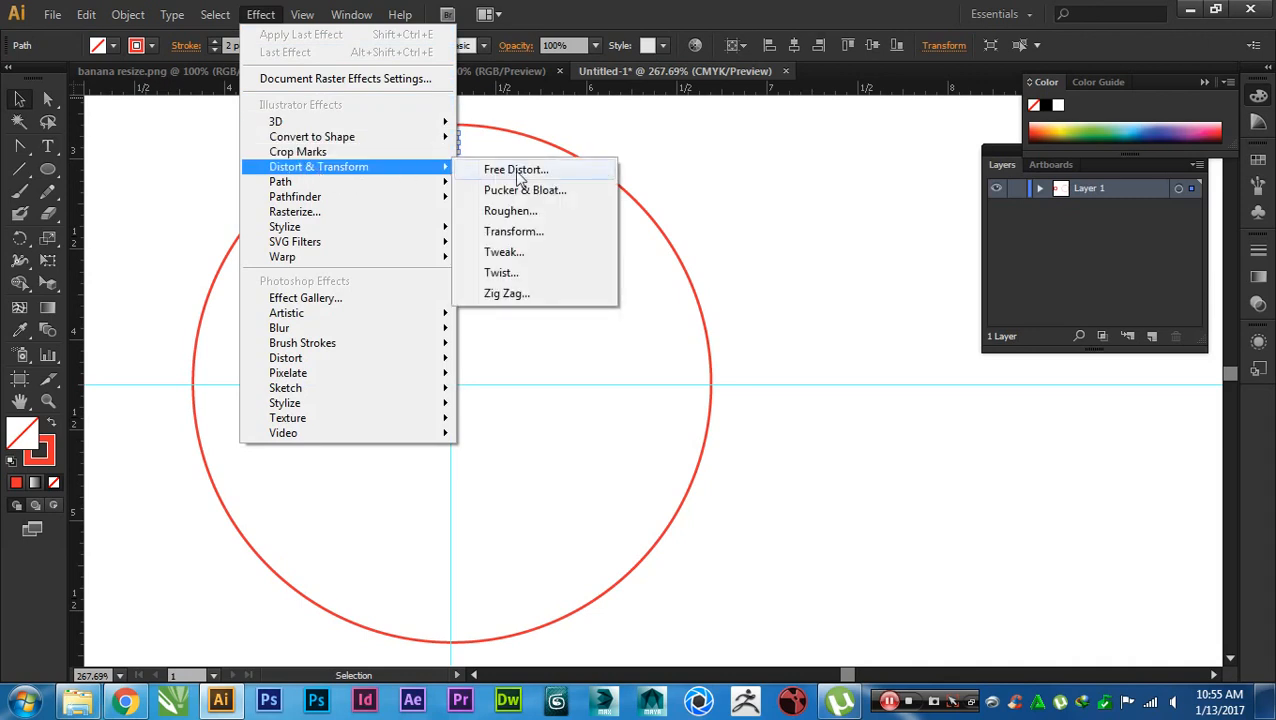
left_click(546, 233)
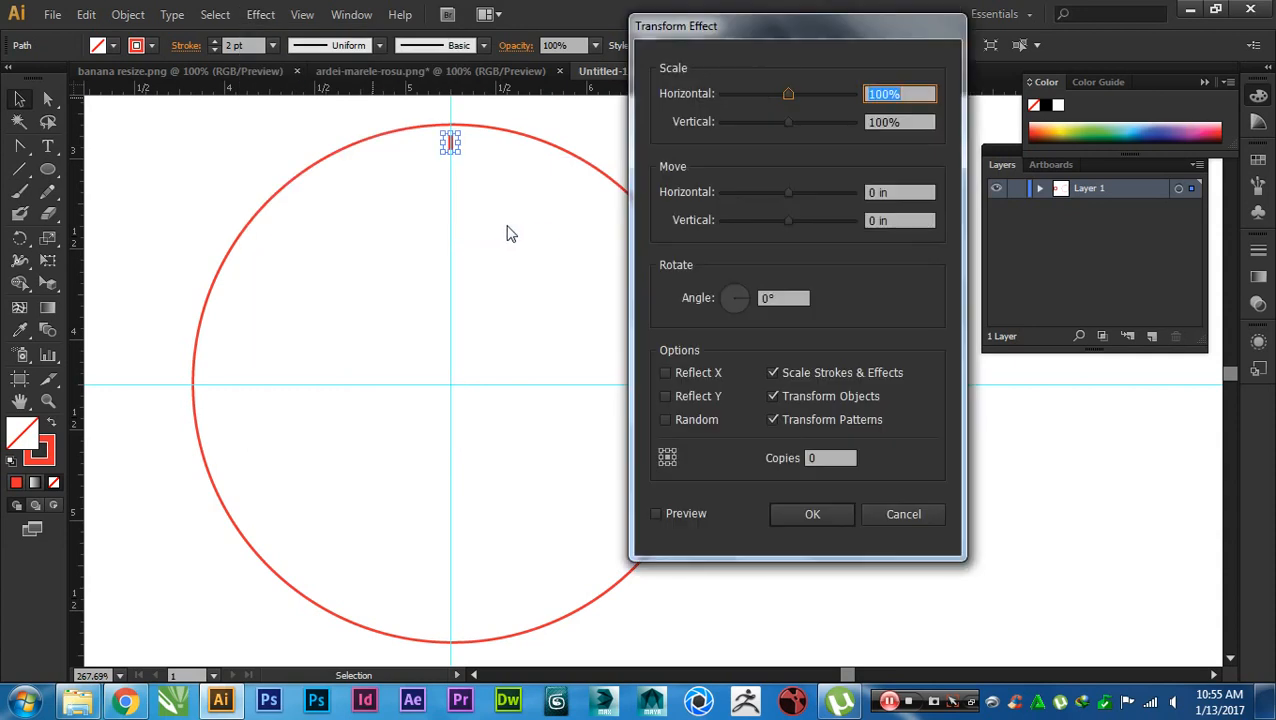
left_click_drag(700, 32, 790, 118)
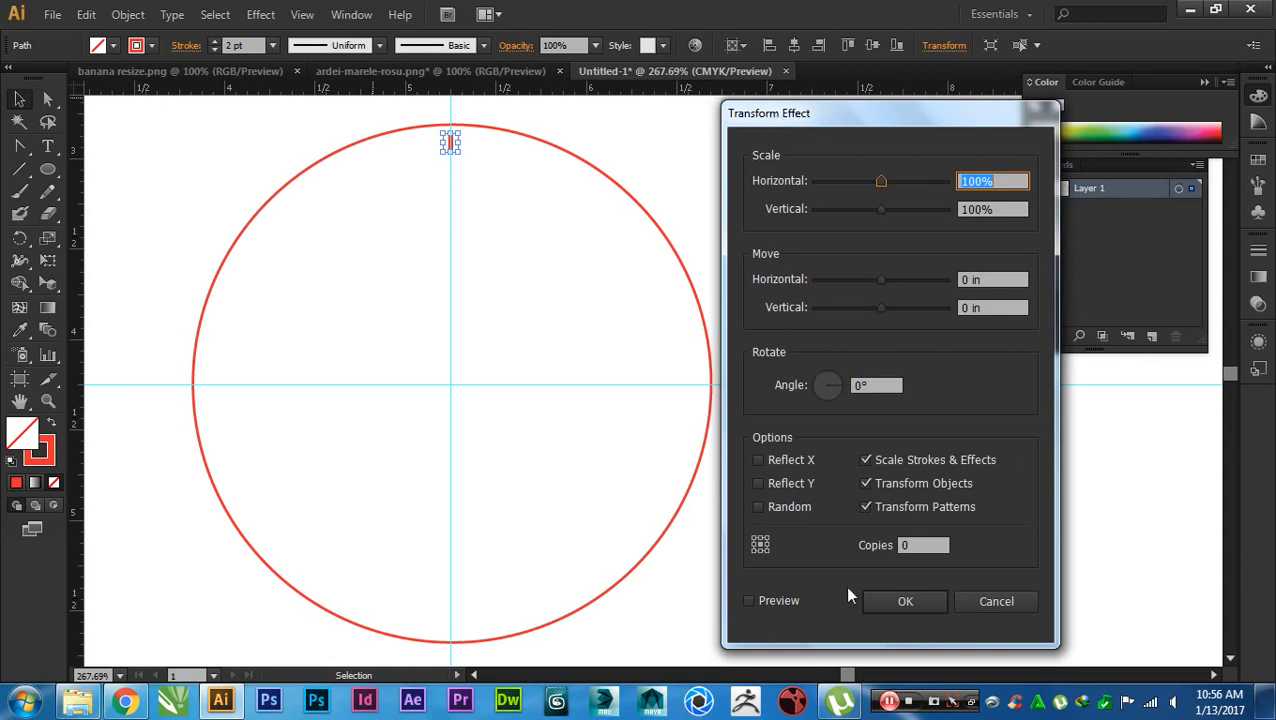
left_click(766, 601)
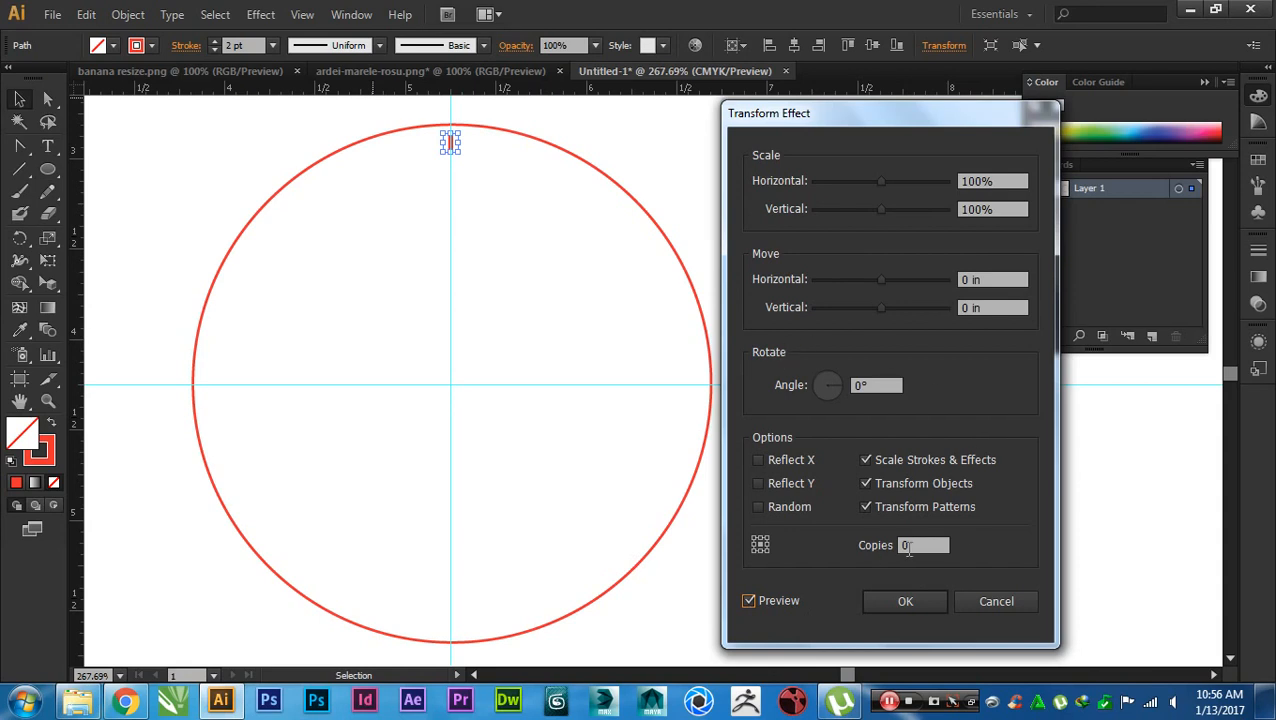
scroll(930, 547, "up", 7)
scroll(930, 547, "up", 20)
- Raise the effect's horizontal scale to 130%
left_click(1015, 177)
key("Up")
key("Up")
key("Up")
key("Up")
key("Up")
key("Up")
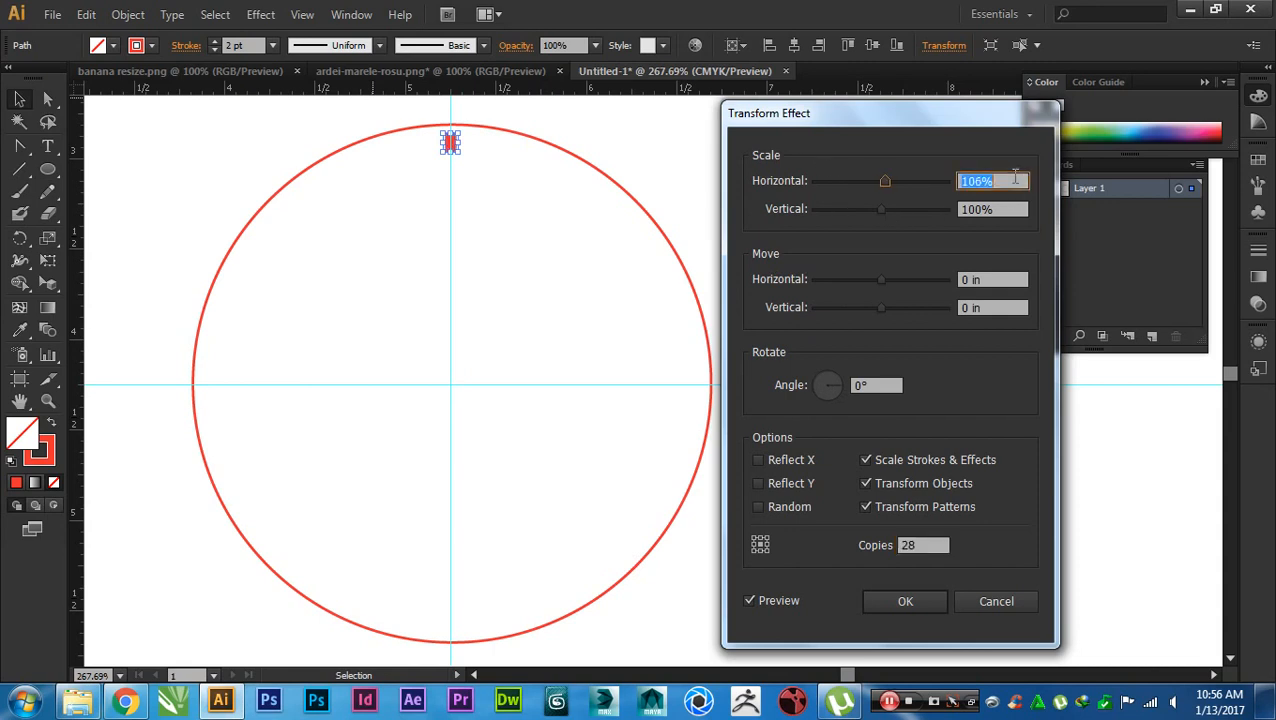
key("Up")
key("Up")
key("Up")
key("Up")
key("Up")
key("Up")
key("Up")
key("Up")
key("Up")
key("Up")
key("Up")
key("Up")
key("Up")
key("Up")
key("Up")
key("Up")
key("Up")
key("Up")
key("Up")
key("Up")
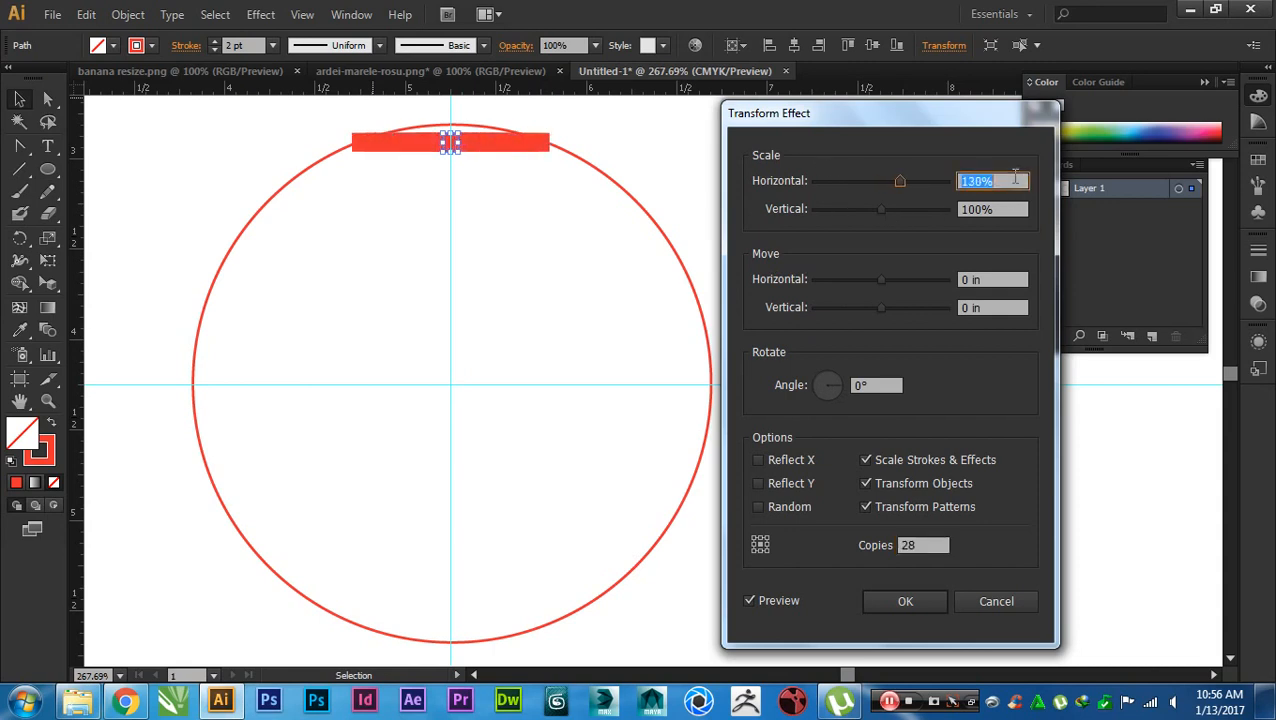
- Set the effect's horizontal move to 0.25 in to space out the copies
left_click(1005, 286)
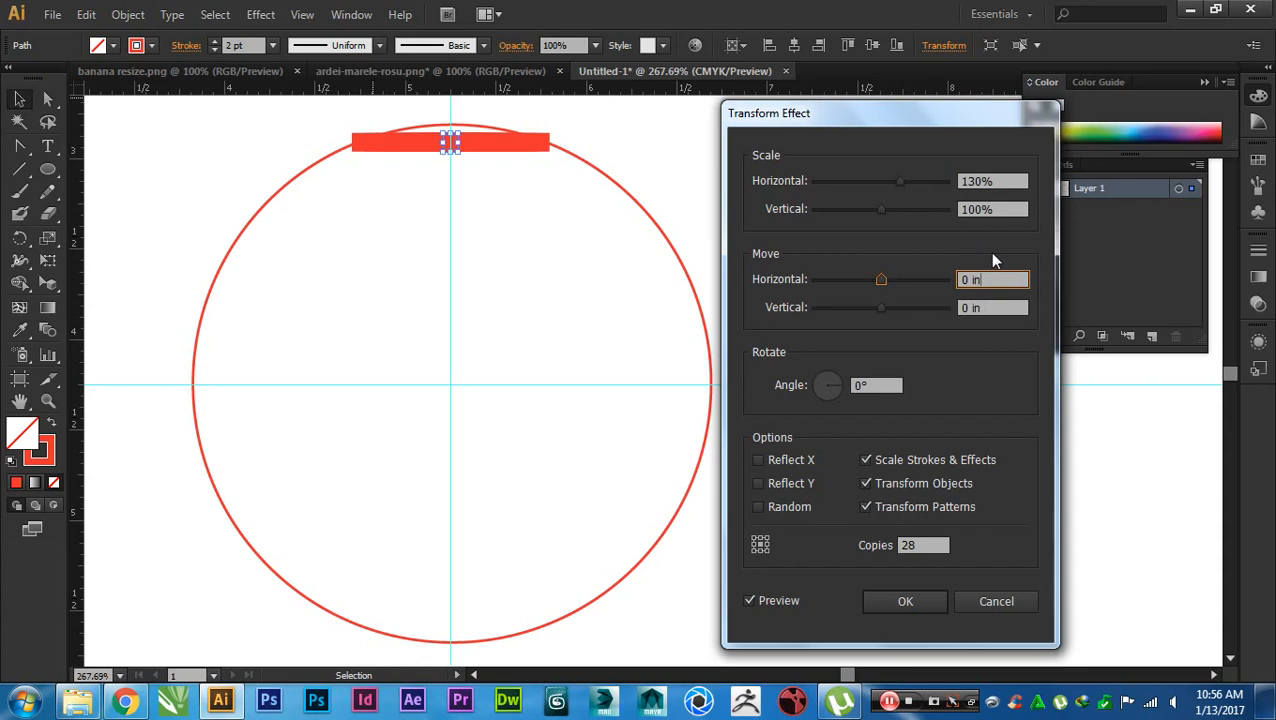
scroll(998, 279, "up", 3)
scroll(998, 279, "down", 1)
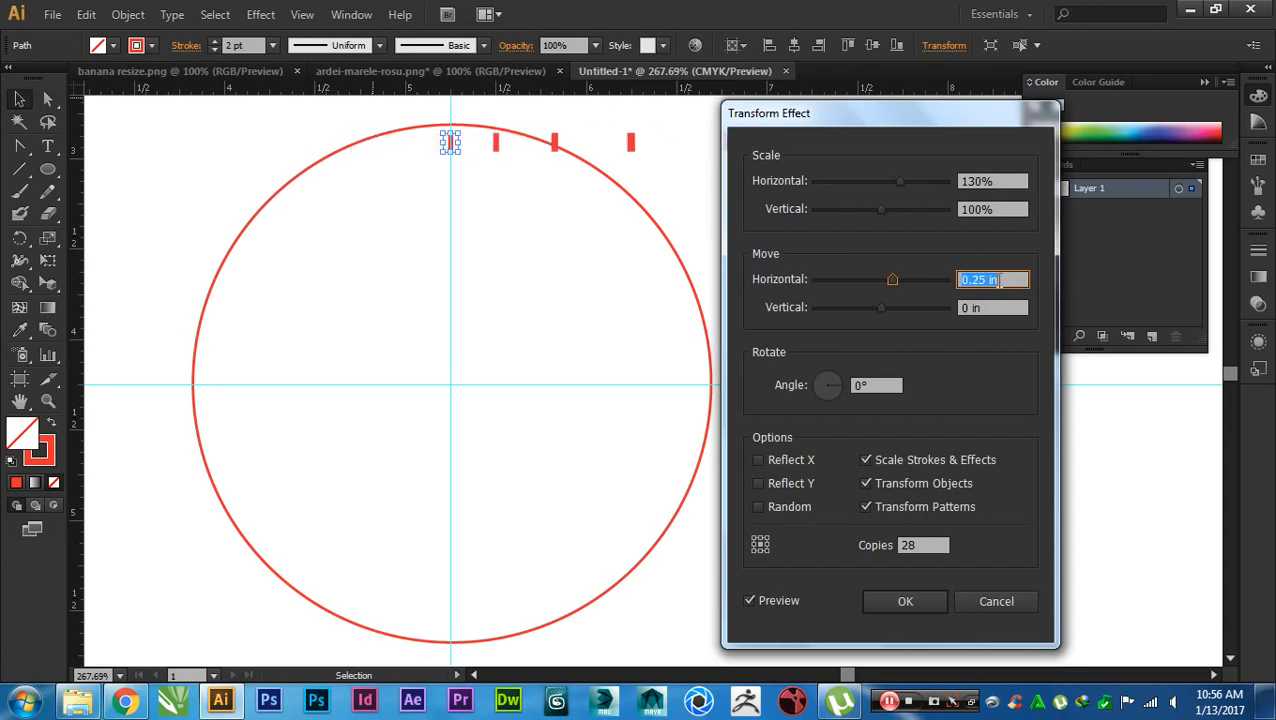
- Return the effect's horizontal scale to 100% and move the dialog clear of the circle
left_click_drag(926, 113, 897, 152)
left_click(955, 219)
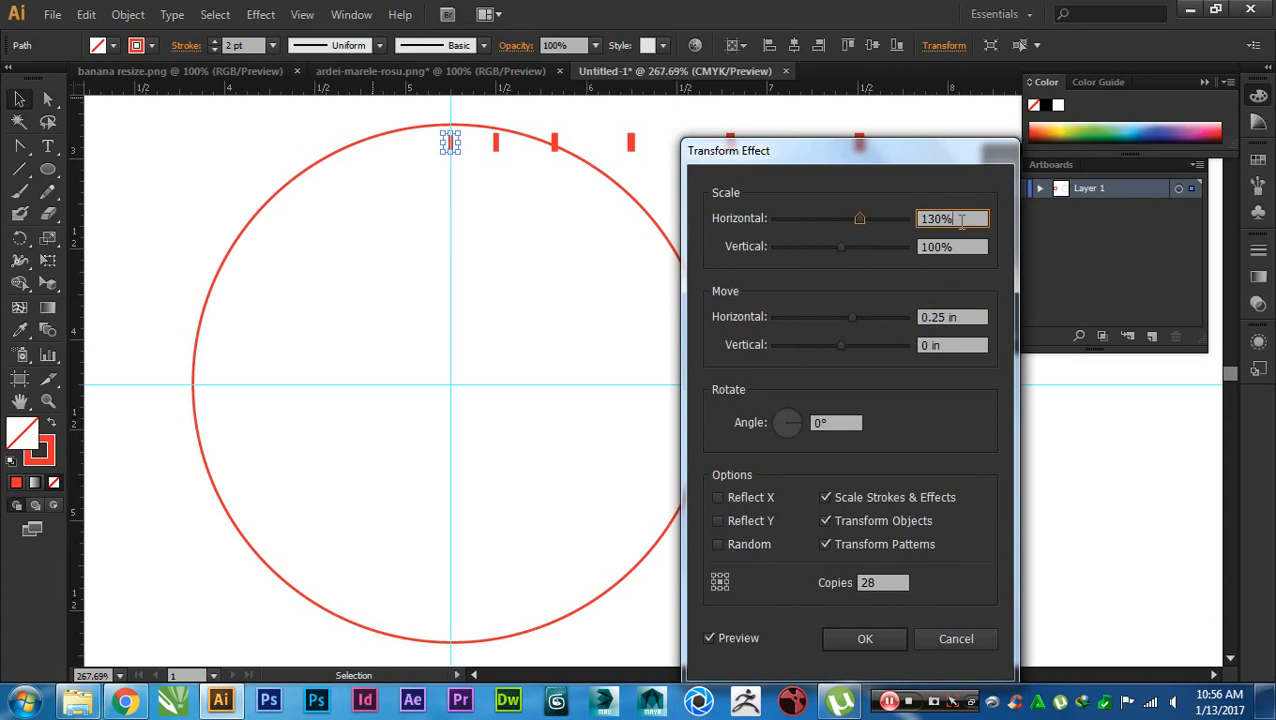
scroll(960, 222, "down", 3)
scroll(960, 222, "down", 20)
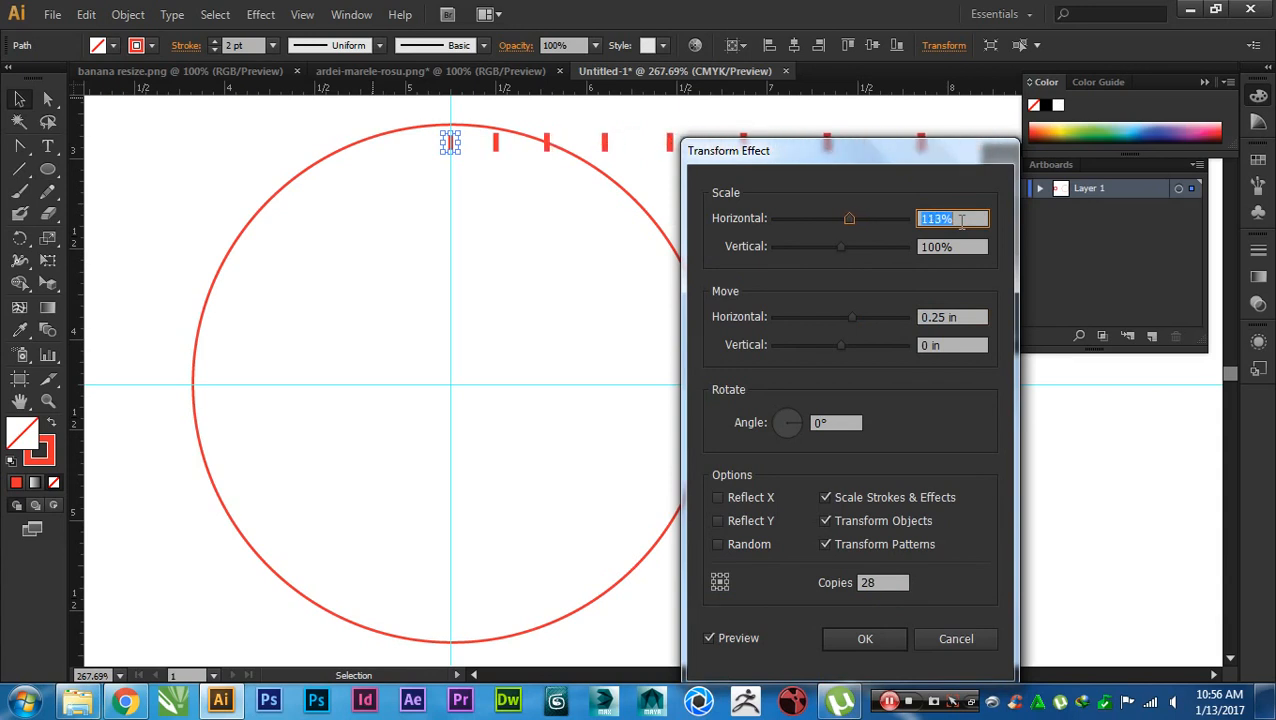
scroll(960, 222, "down", 4)
left_click_drag(899, 149, 1018, 187)
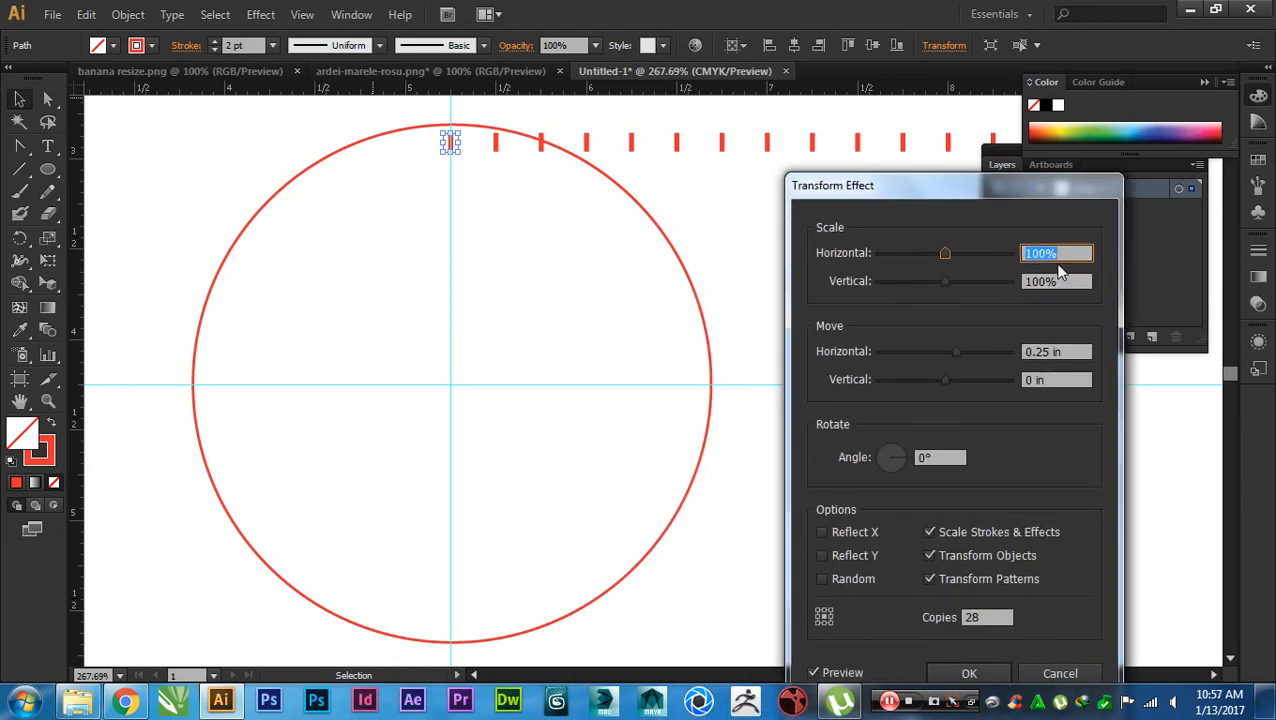
- Reduce the effect's horizontal move to 0.05 in so the tick copies sit close together
left_click(1066, 352)
key("Down")
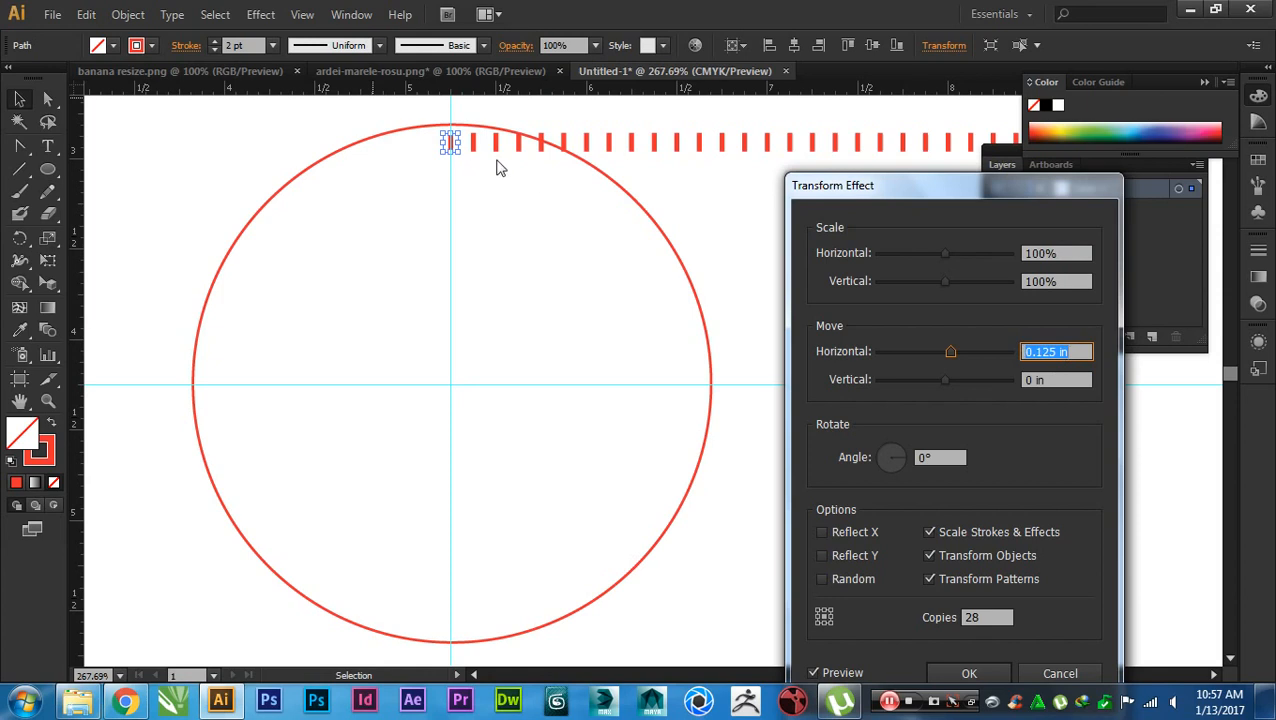
left_click_drag(1052, 351, 1037, 353)
type("0")
key("Tab")
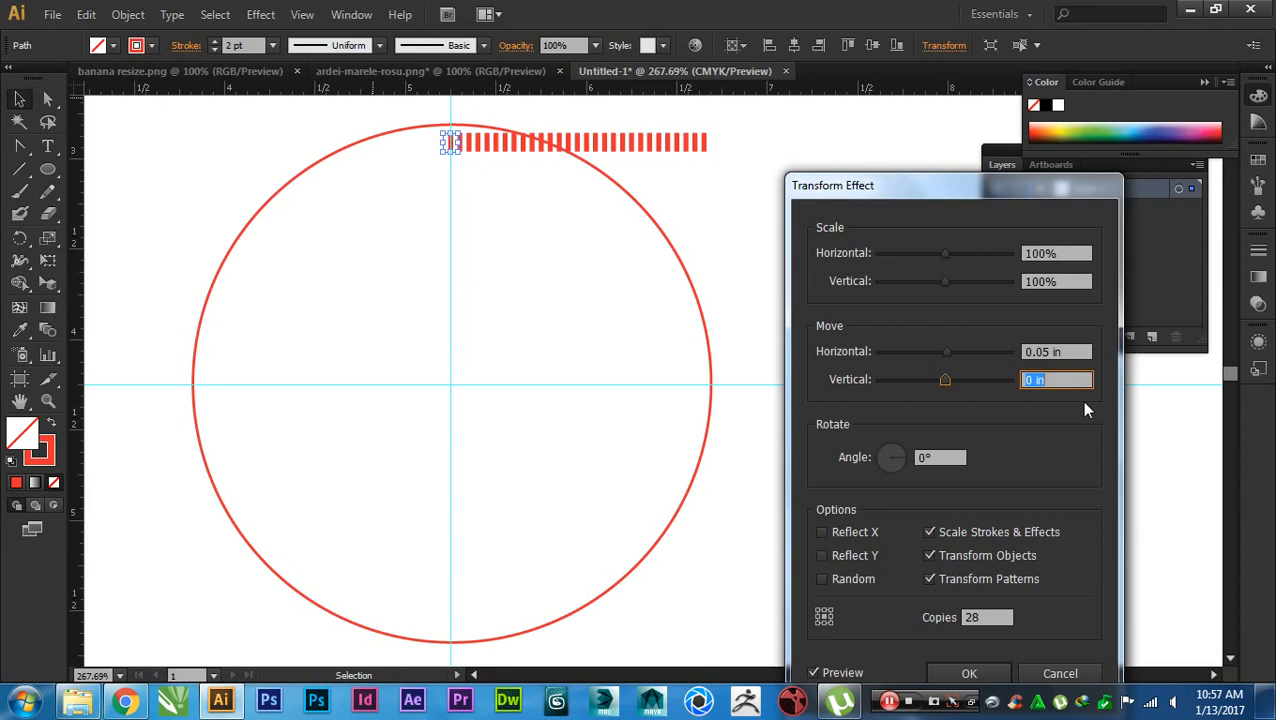
- Set the effect's rotation angle to -2° so the row of ticks bends along the circle
left_click(943, 457)
key("Up")
key("Up")
key("Up")
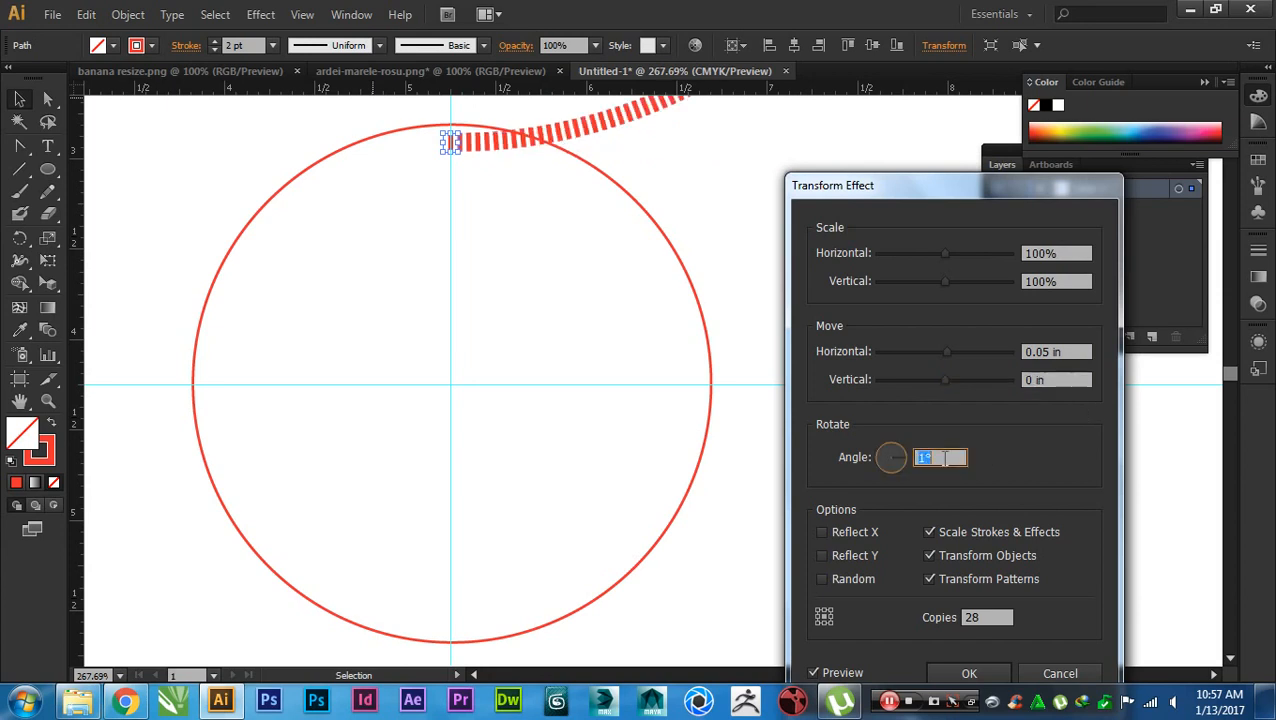
key("Down")
key("Down")
key("Down")
key("Down")
key("Down")
key("Down")
key("Up")
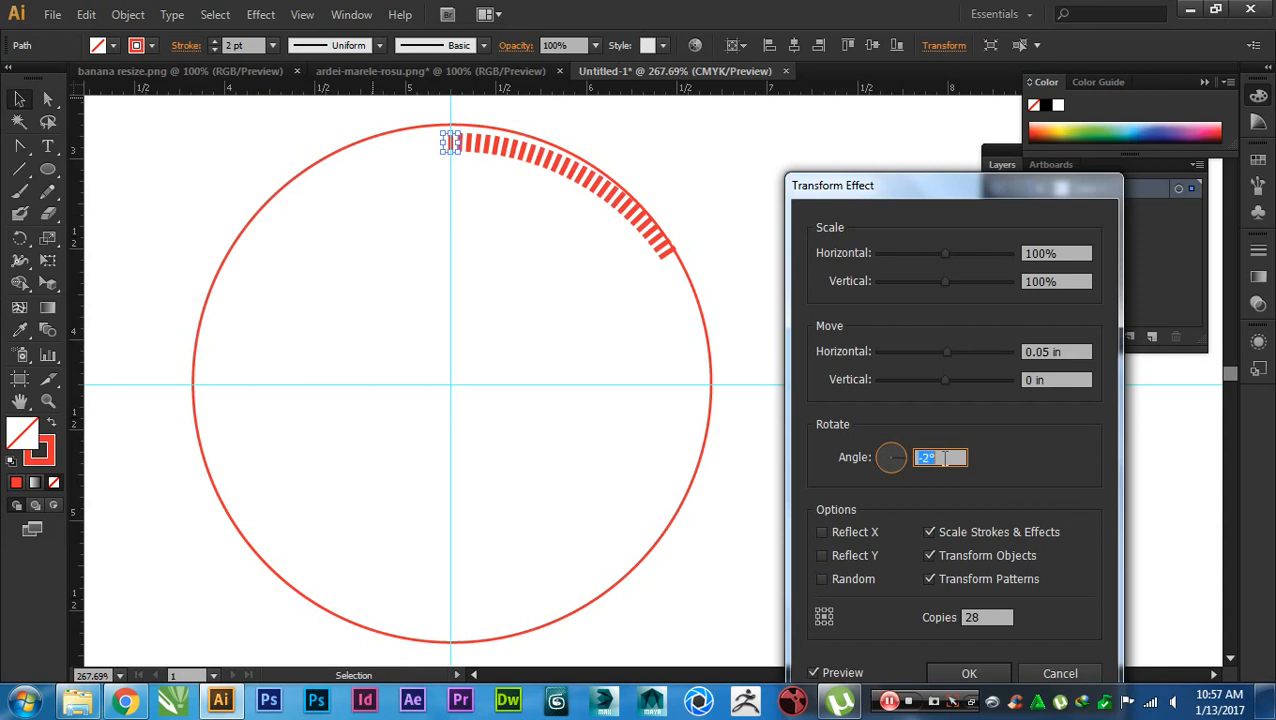
- Fine-tune the rotation angle, trying -2.5° and settling on -2.2°
left_click(943, 457)
type(".5")
key("Tab")
left_click(945, 458)
key("BackSpace")
key("BackSpace")
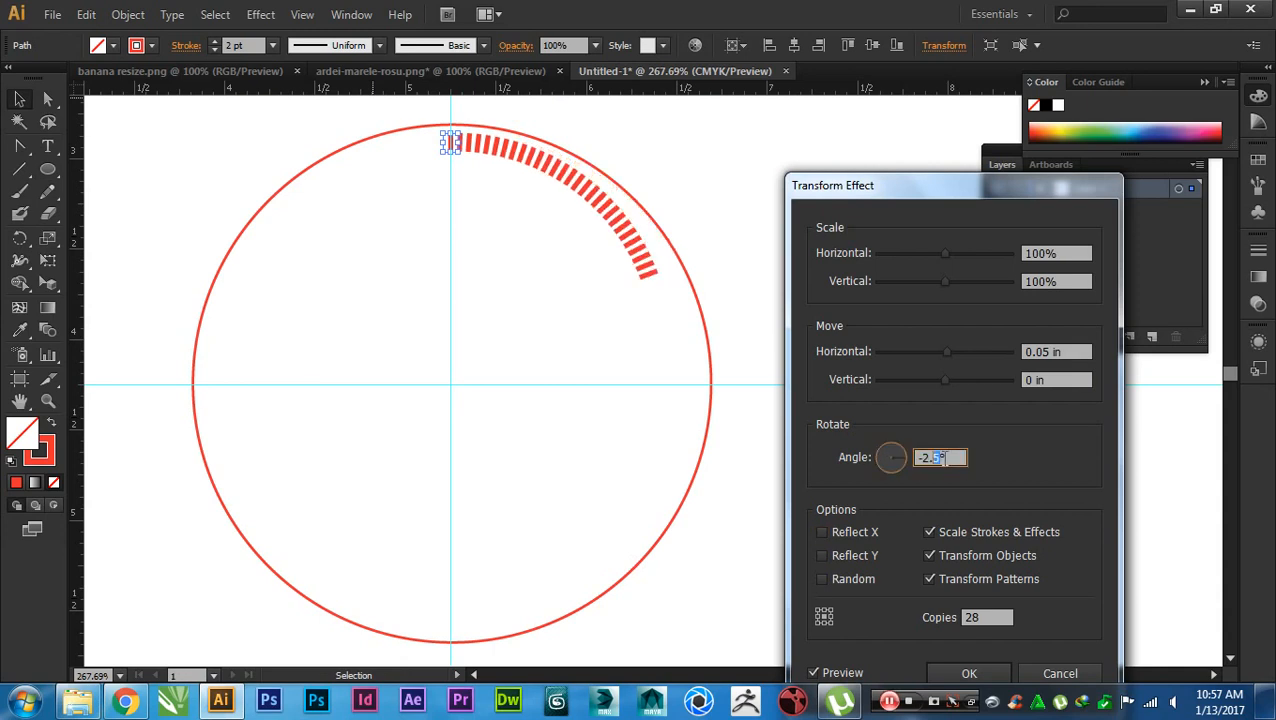
type("2")
key("Tab")
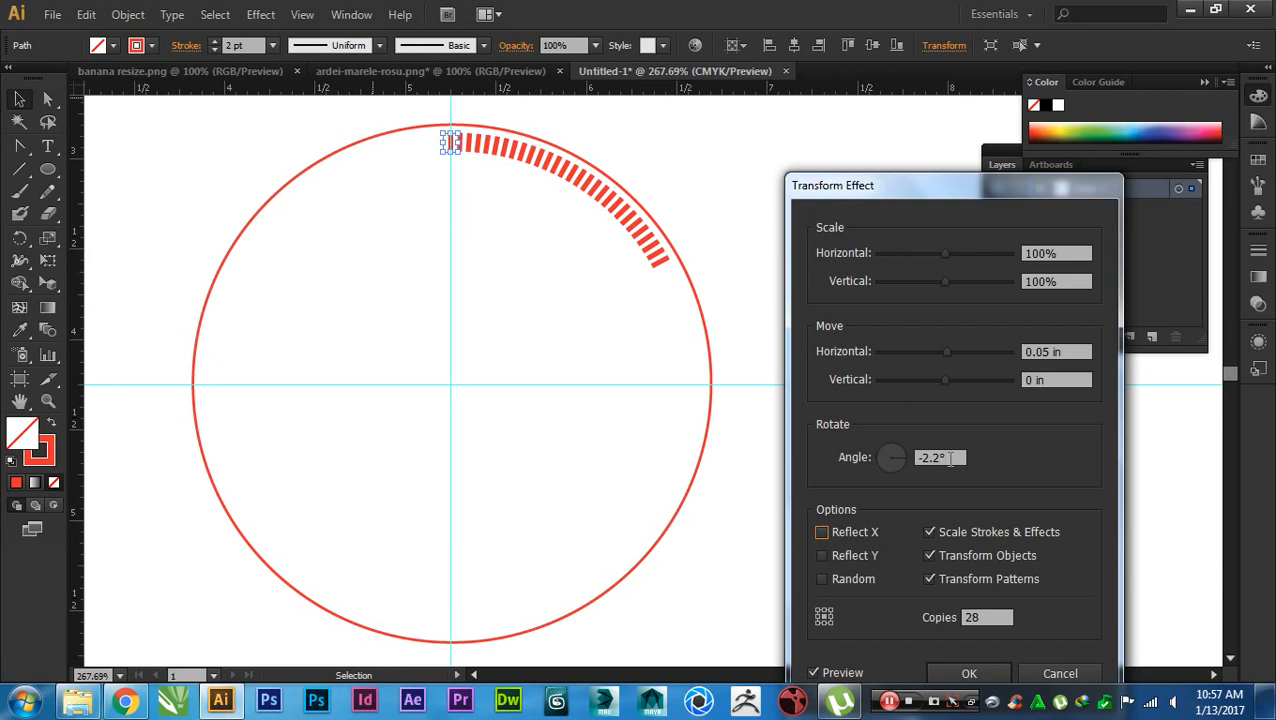
- Raise the number of copies in the Transform effect to 162 so the ticks run around the whole circle
left_click(987, 617)
key("Up")
key("Up")
key("Up")
key("Up")
key("Up")
key("Up")
key("Up")
key("Up")
key("Up")
key("Up")
key("Up")
key("Up")
key("Up")
key("Up")
key("Up")
key("Up")
key("Up")
key("Up")
key("Up")
key("Up")
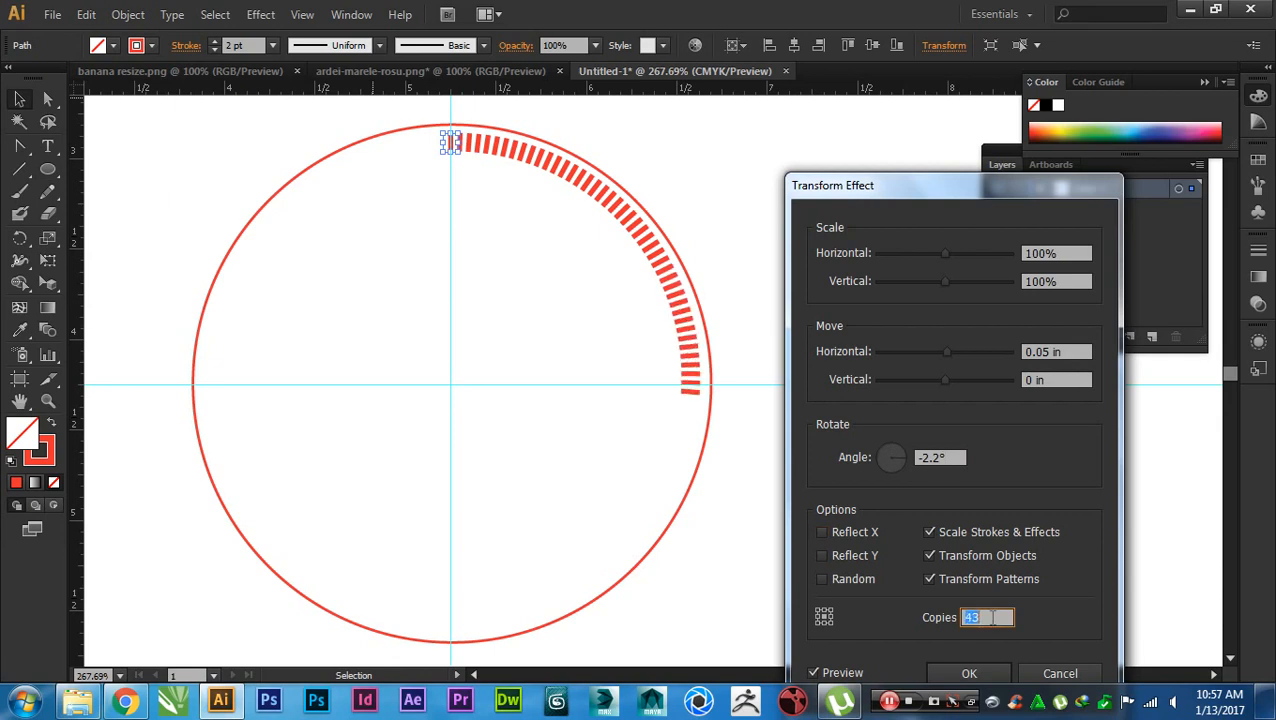
key("Up")
key("Up")
key("Up")
key("Up")
key("Up")
key("Up")
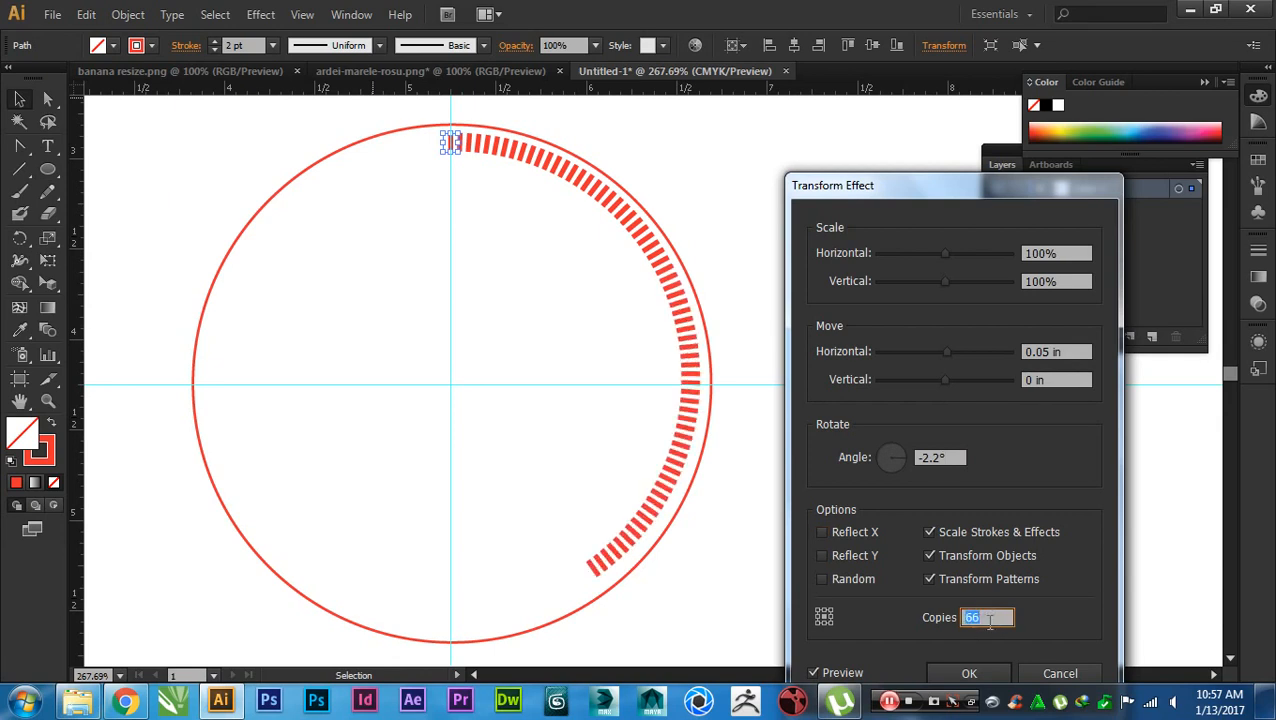
key("Up")
key("Up")
key("Up")
key("Up")
key("Up")
key("Up")
key("Up")
key("Up")
key("Up")
key("Up")
key("Up")
key("Up")
key("Up")
key("Up")
key("Up")
key("Up")
key("Up")
key("Up")
key("Up")
key("Up")
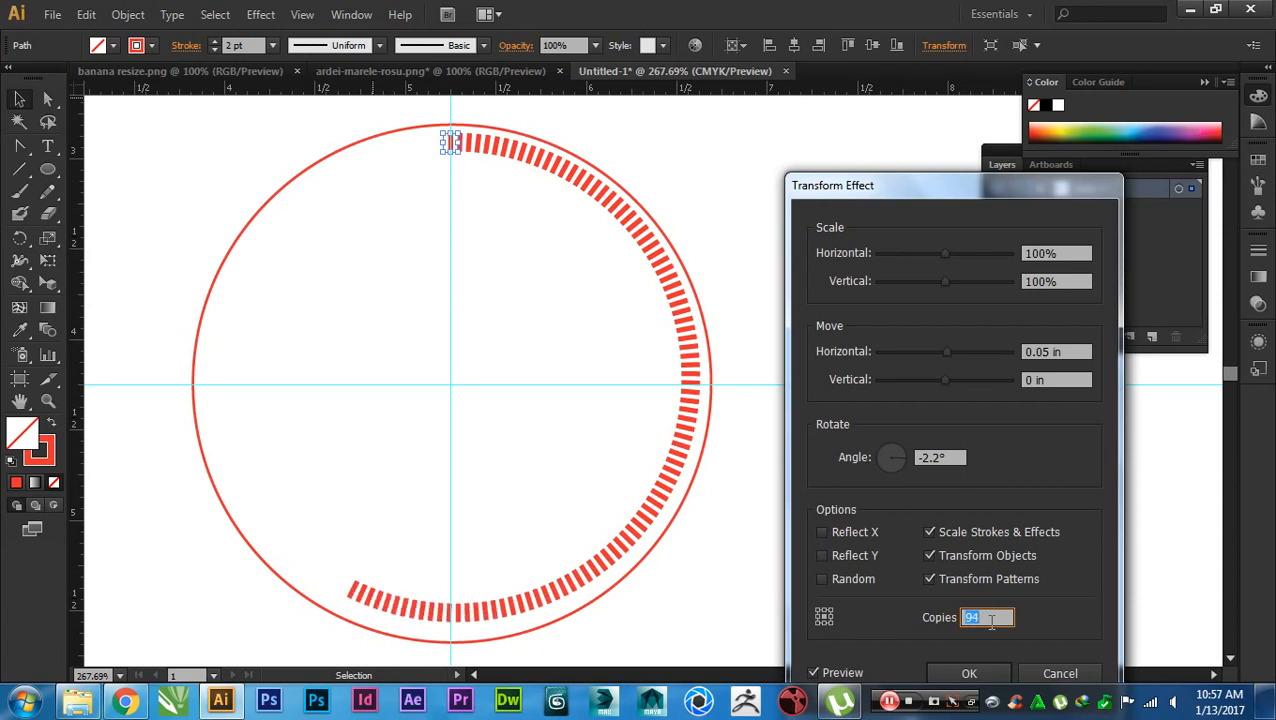
key("Up")
key("Up")
key("Up")
key("Up")
key("Up")
key("Up")
key("Up")
key("Up")
key("Up")
key("Up")
key("Up")
key("Up")
key("Up")
key("Up")
key("Up")
key("Up")
key("Up")
key("Up")
key("Up")
key("Up")
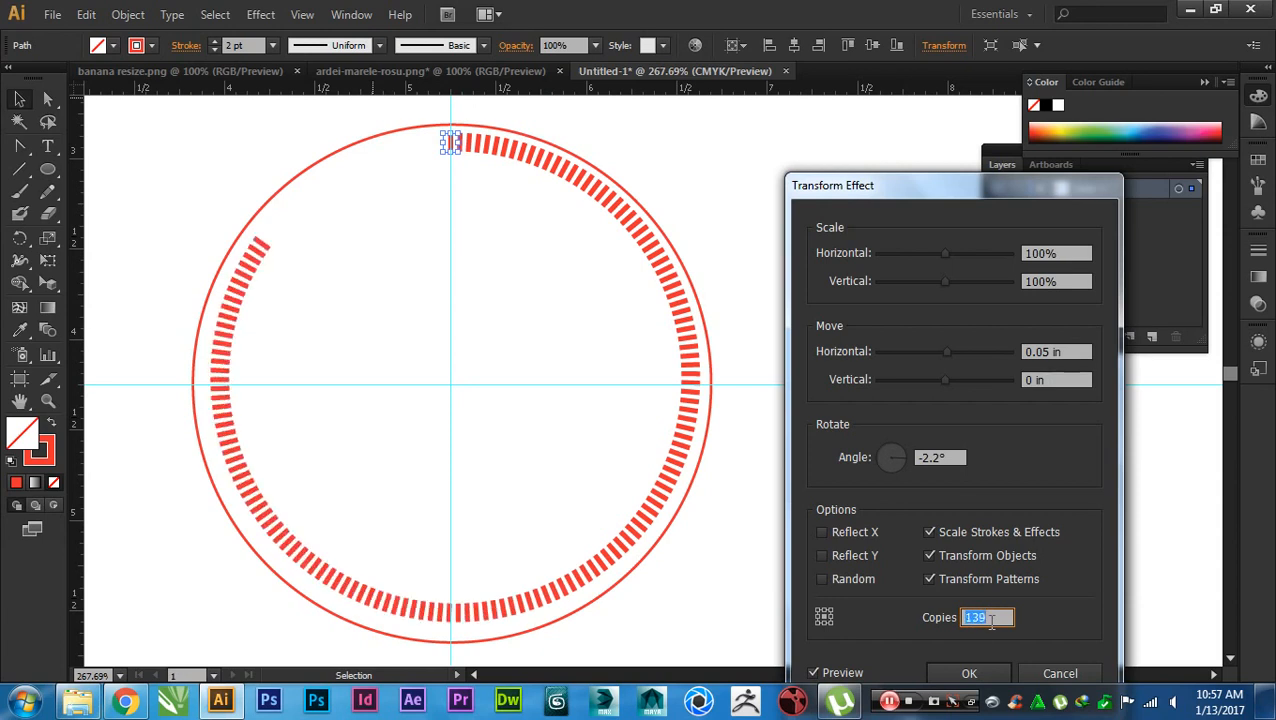
key("Up")
key("Up")
key("Up")
key("Up")
key("Up")
key("Up")
key("Up")
key("Up")
key("Up")
key("Up")
key("Up")
key("Up")
key("Up")
key("Up")
key("Up")
key("Up")
key("Up")
key("Up")
key("Up")
key("Up")
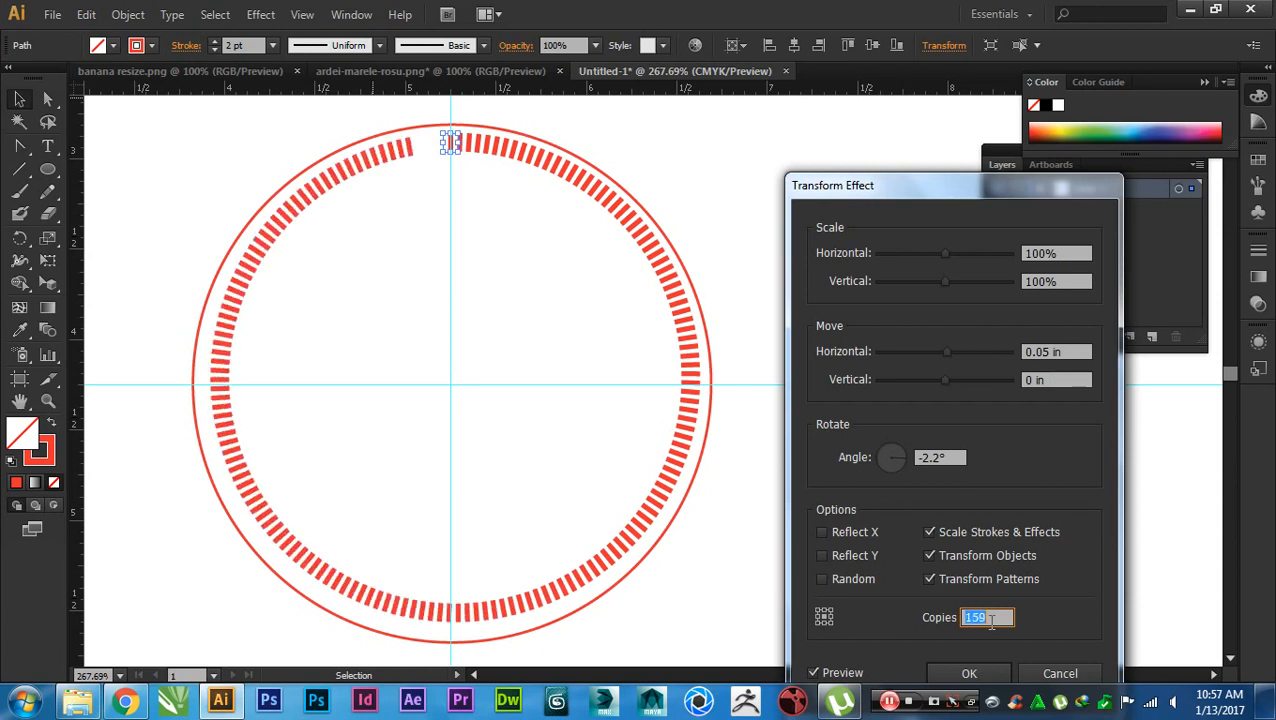
key("Up")
key("Up")
key("Up")
- Try rotation angles of -2.25° and -2.13° for the tick copies
left_click(938, 458)
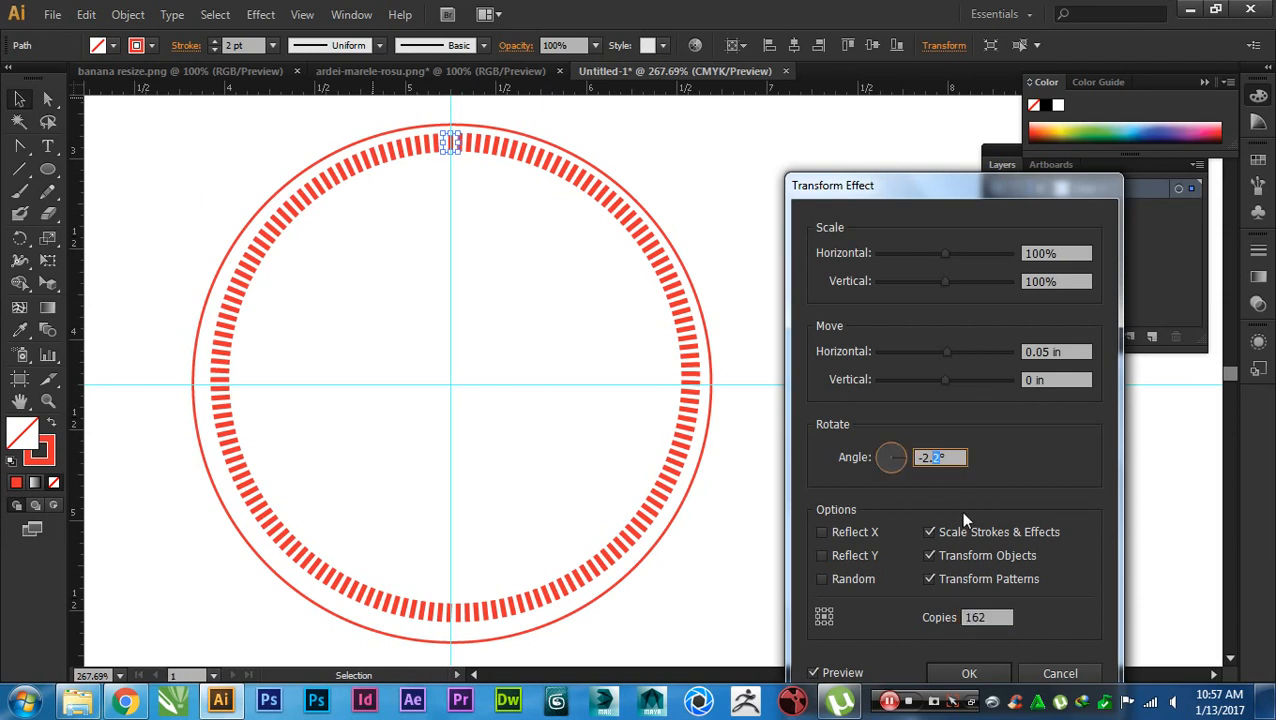
type("25")
key("Tab")
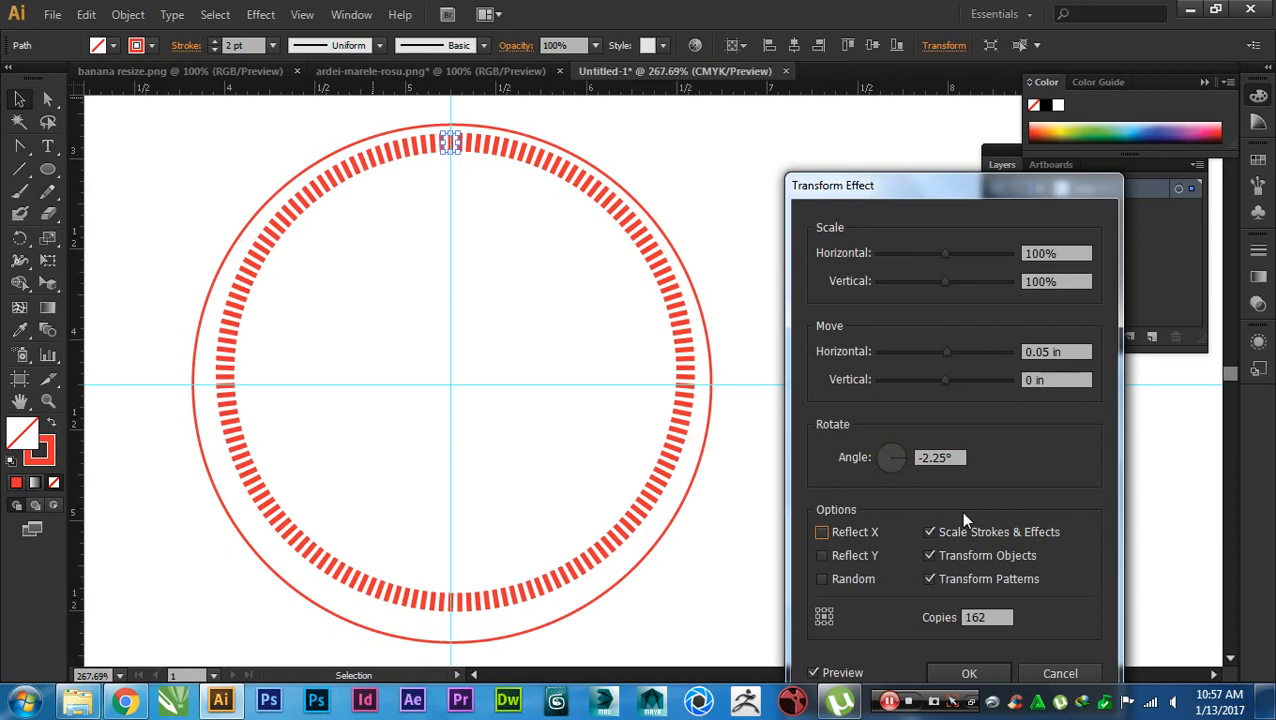
key("shift+Tab")
type("-2.13")
key("Tab")
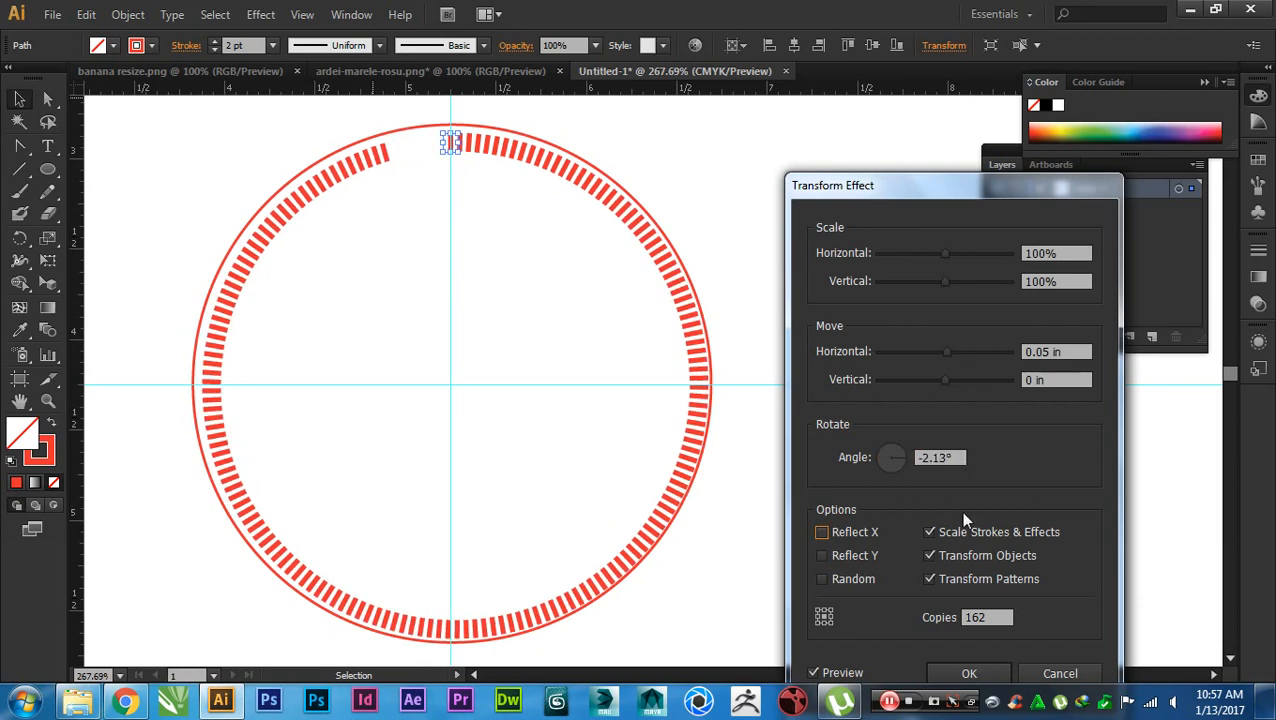
- Refine the effect's rotation angle by trying -2.15° and settling on -2.17°
key("Tab")
left_click_drag(939, 452, 950, 463)
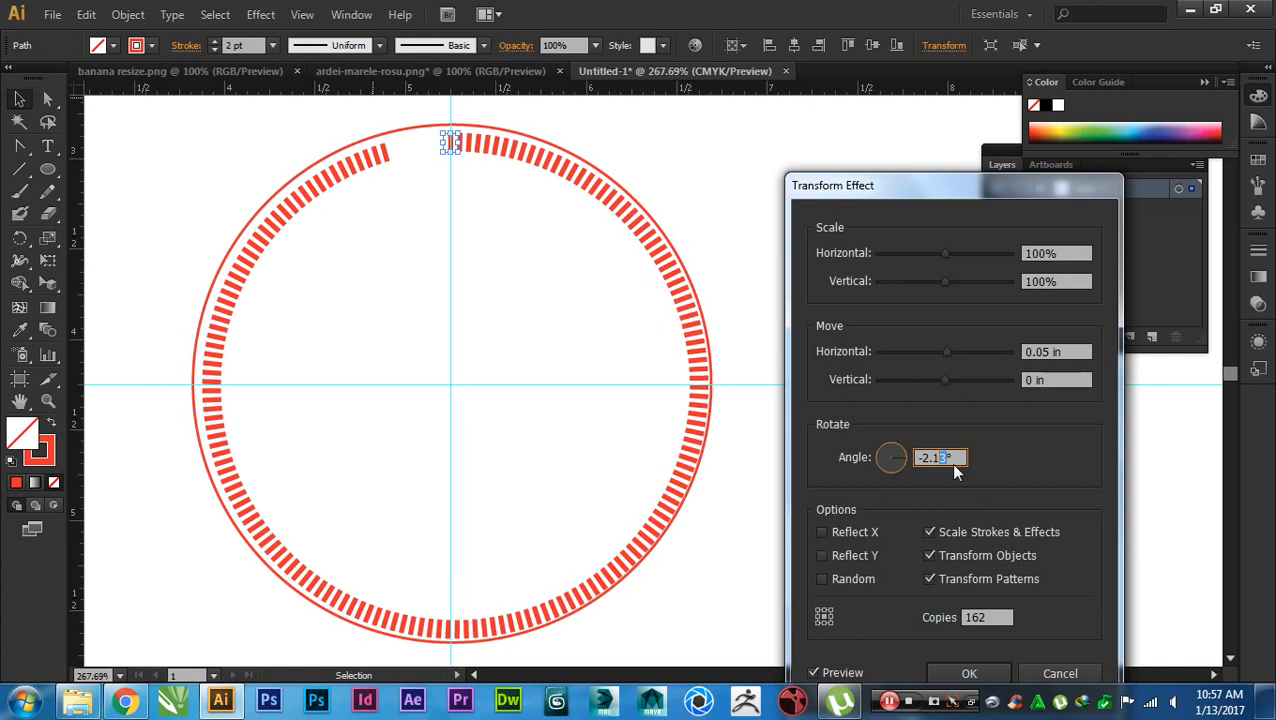
type("5")
key("Tab")
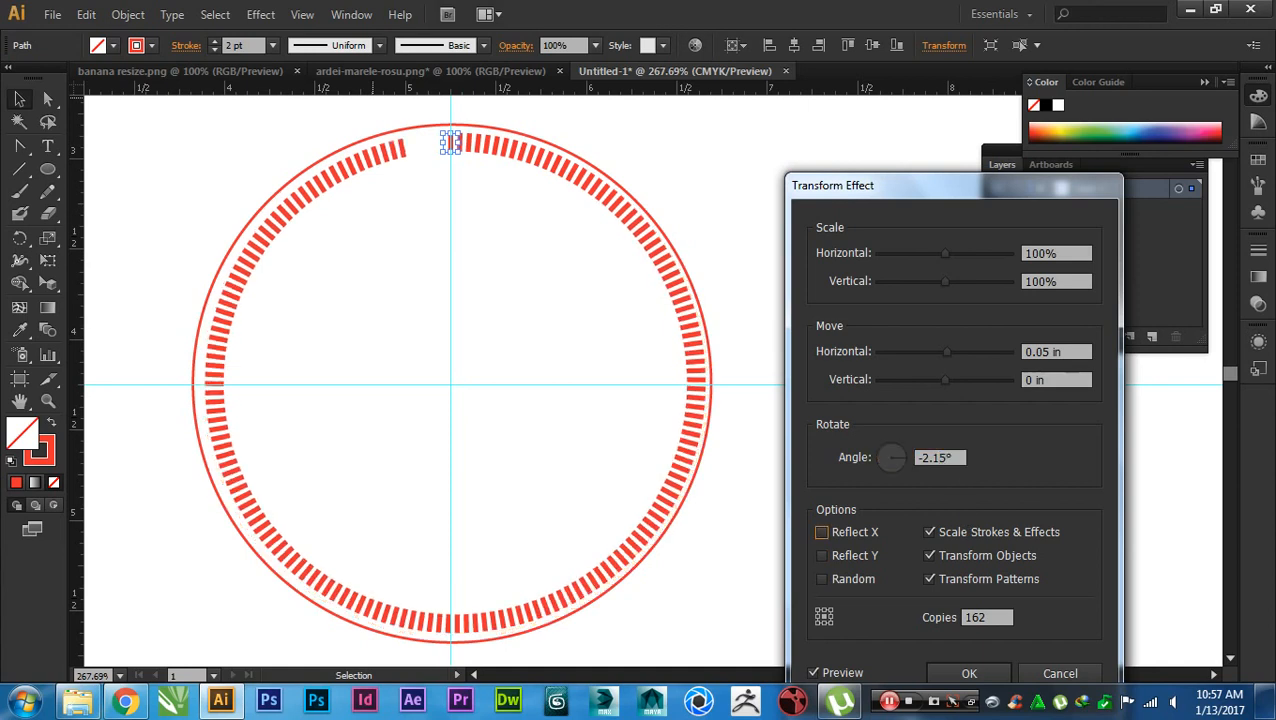
left_click_drag(937, 455, 944, 458)
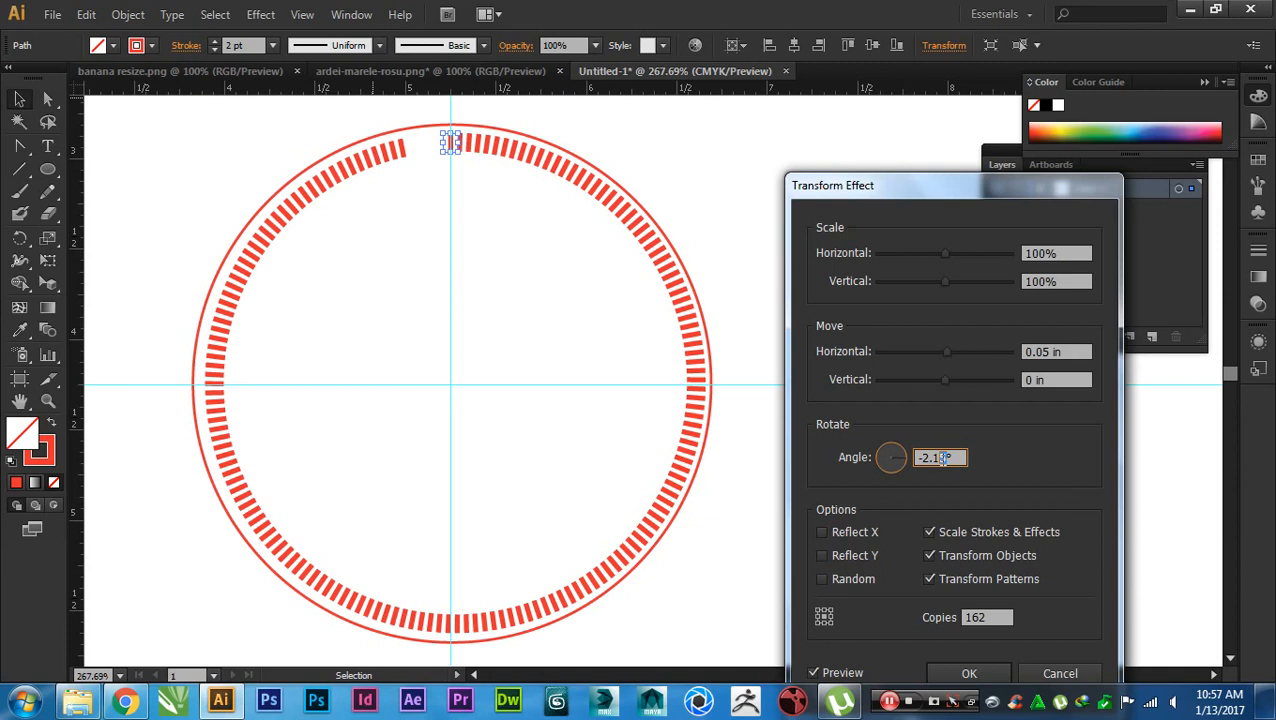
type("7")
key("Tab")
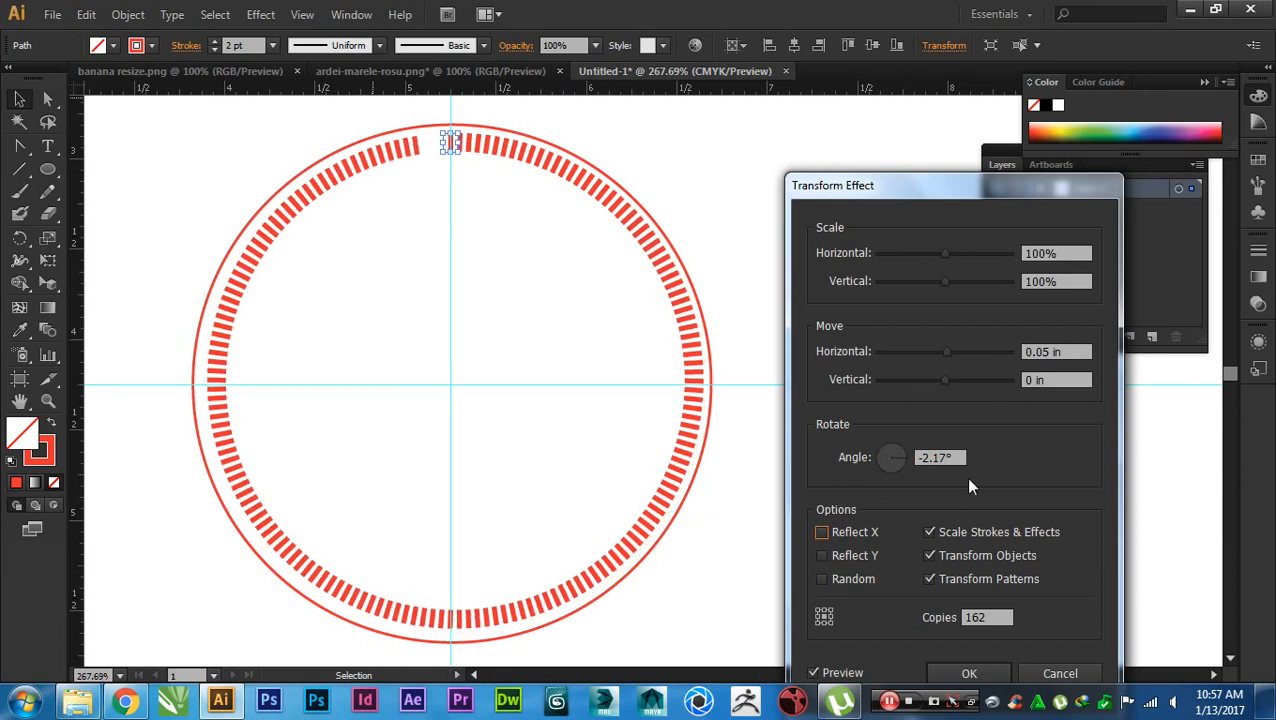
key("shift+Tab")
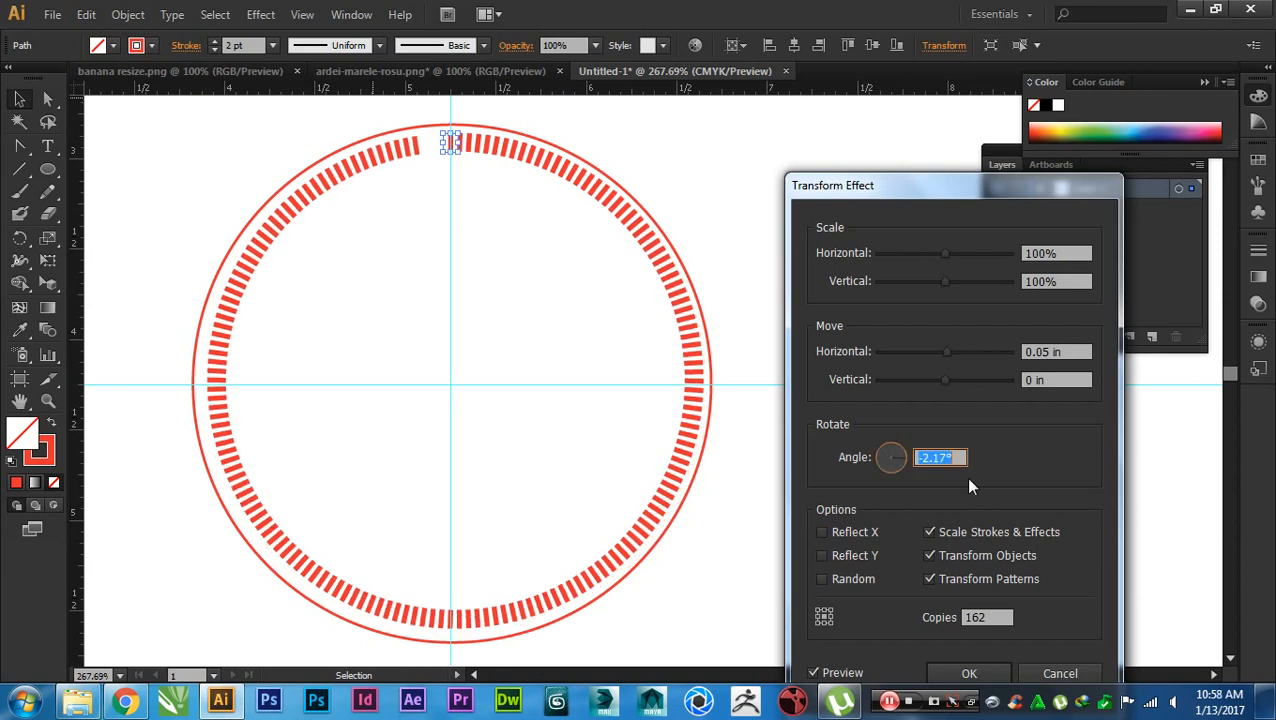
- Add a few more copies to close the gap at the top of the ring and apply the Transform effect
left_click(996, 617)
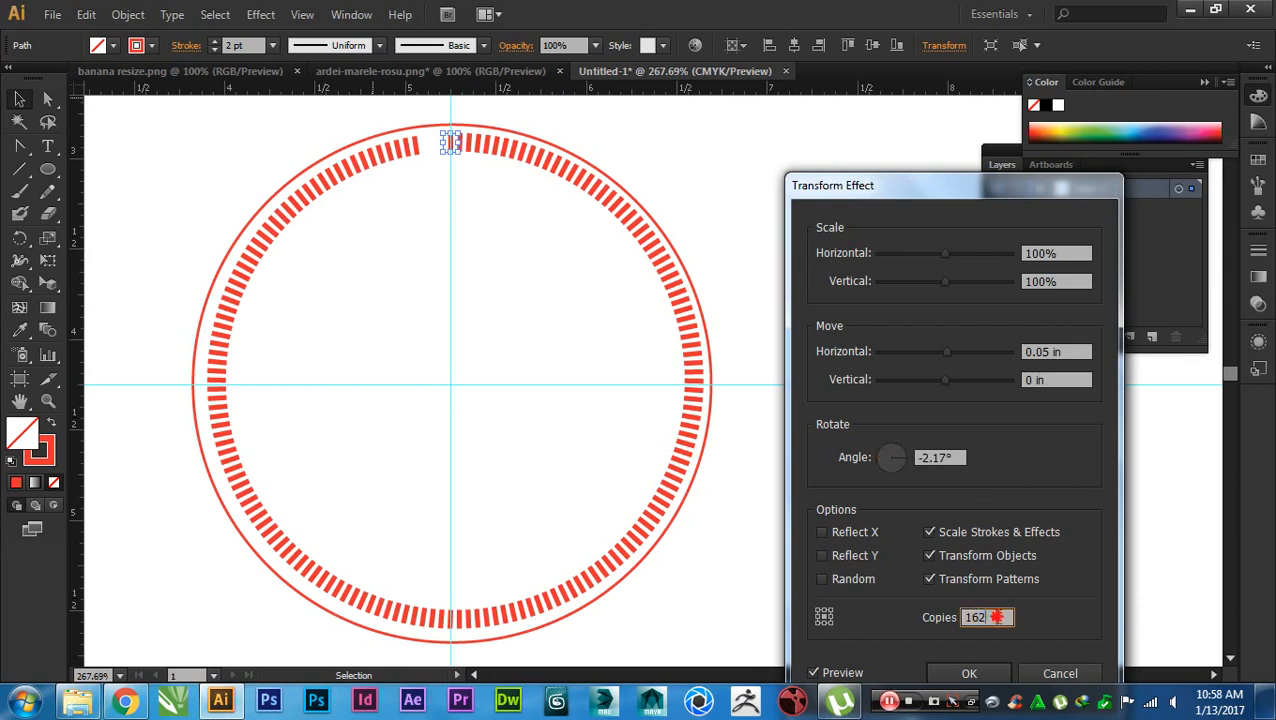
key("Up")
key("Up")
key("Up")
left_click(969, 673)
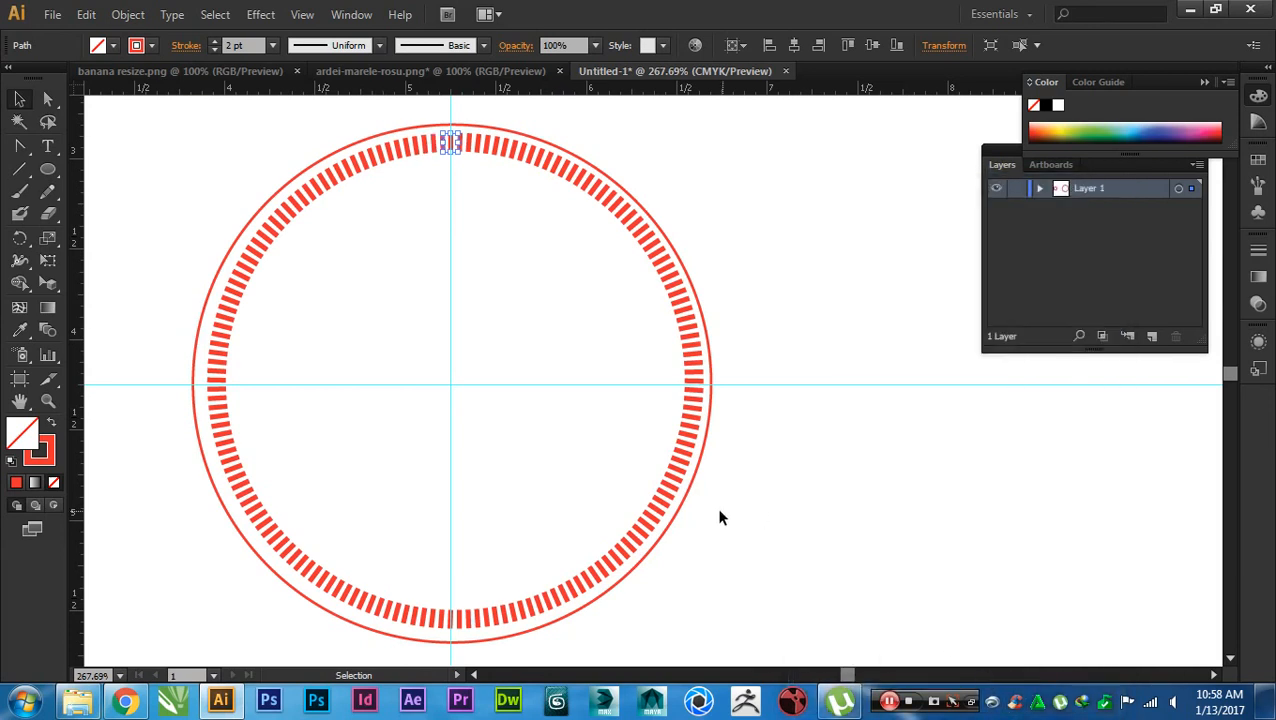
- Scale the outer circle down slightly from its lower-left corner to fit the tick ring, and deselect it
left_click(643, 568)
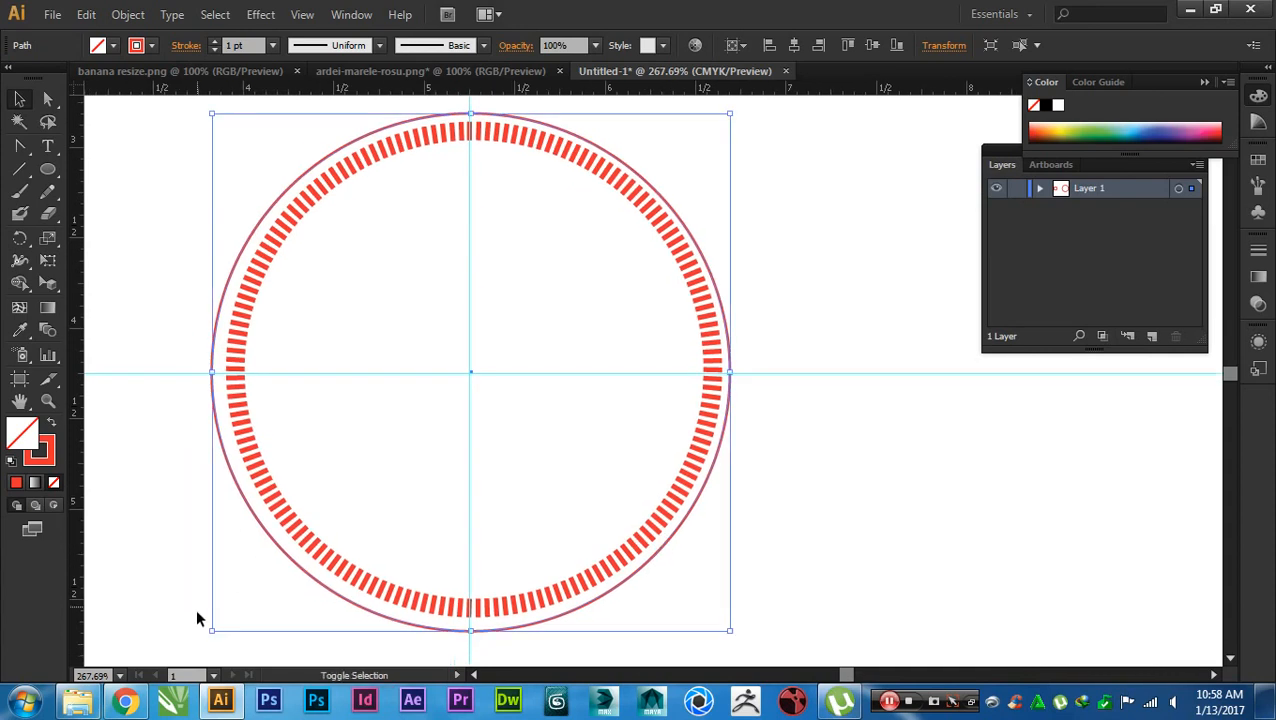
left_click_drag(211, 630, 217, 625)
left_click(181, 634)
key("space")
left_click_drag(146, 567, 146, 578)
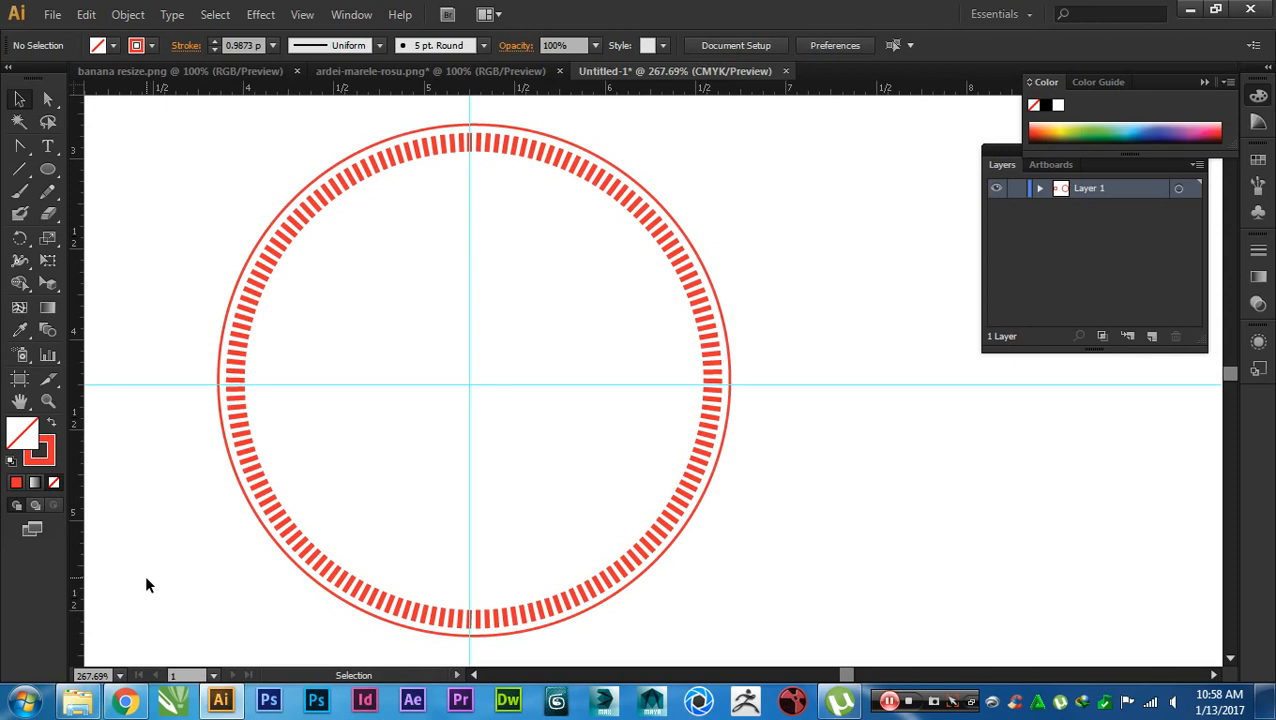
- Hide the guides and the interface panels so both circle designs can be seen without distraction
right_click(119, 569)
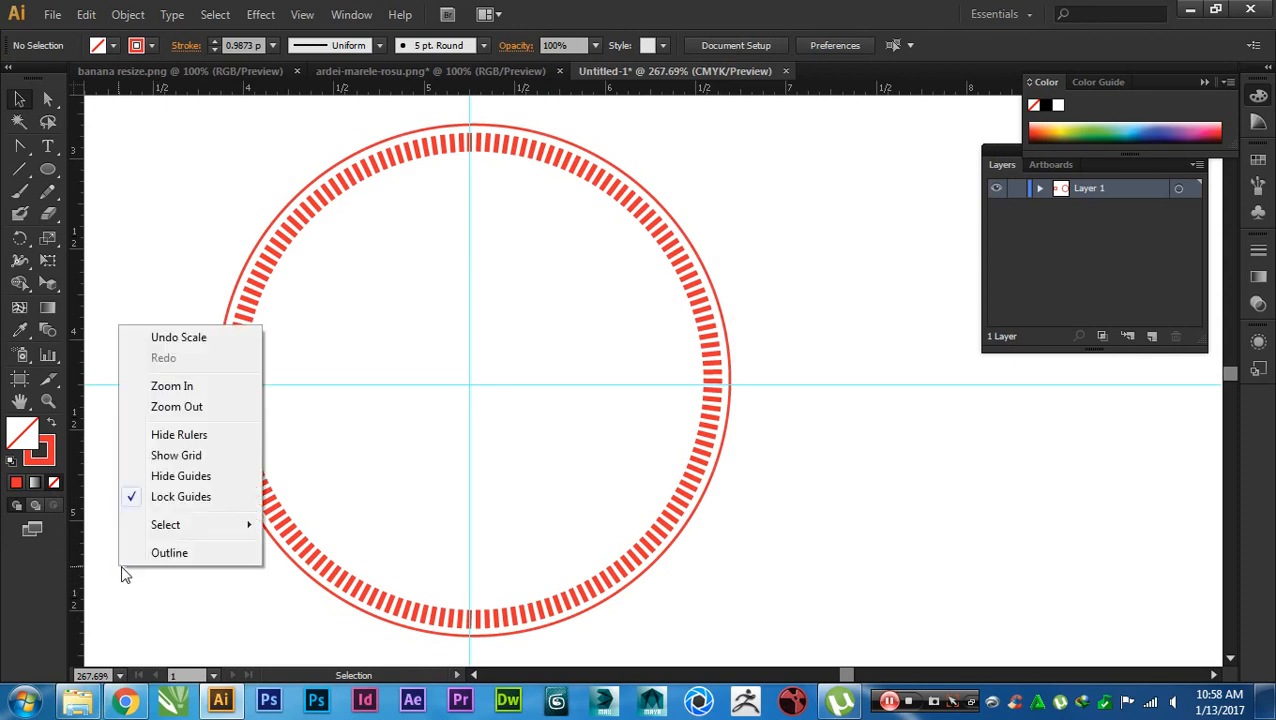
left_click(189, 477)
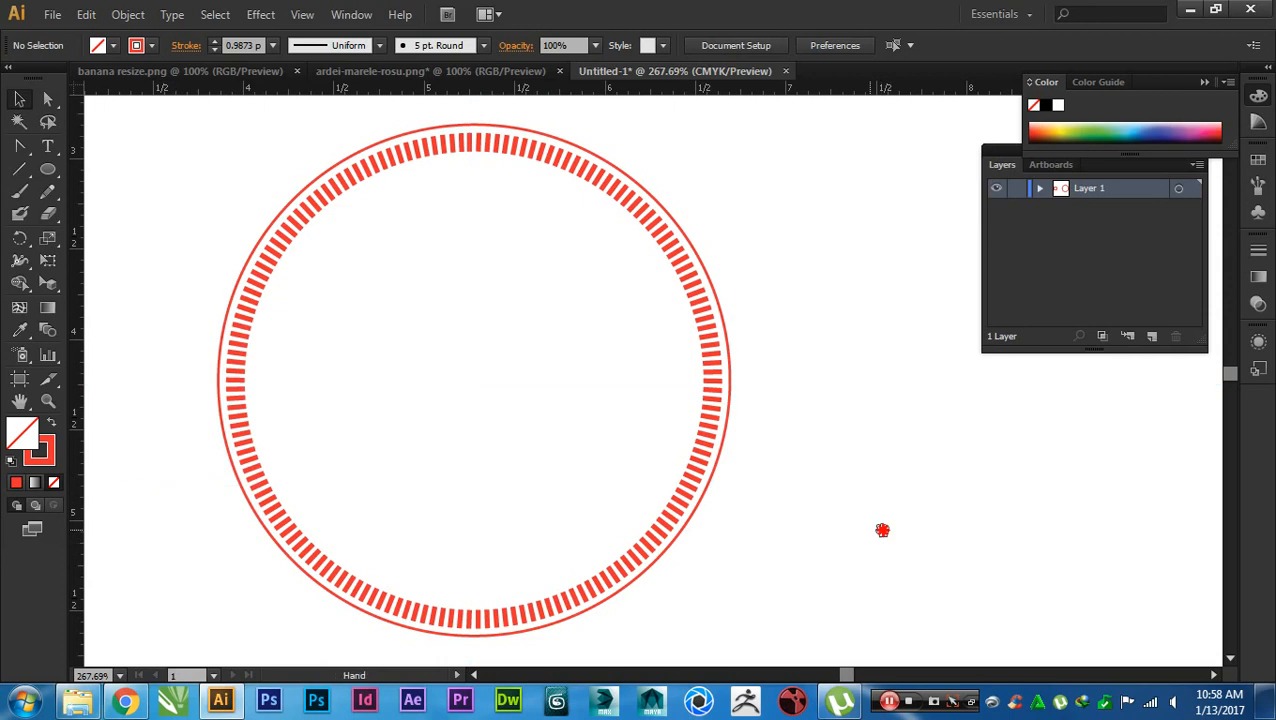
left_click_drag(882, 530, 1022, 530)
scroll(962, 546, "down", 1)
left_click_drag(945, 568, 968, 566)
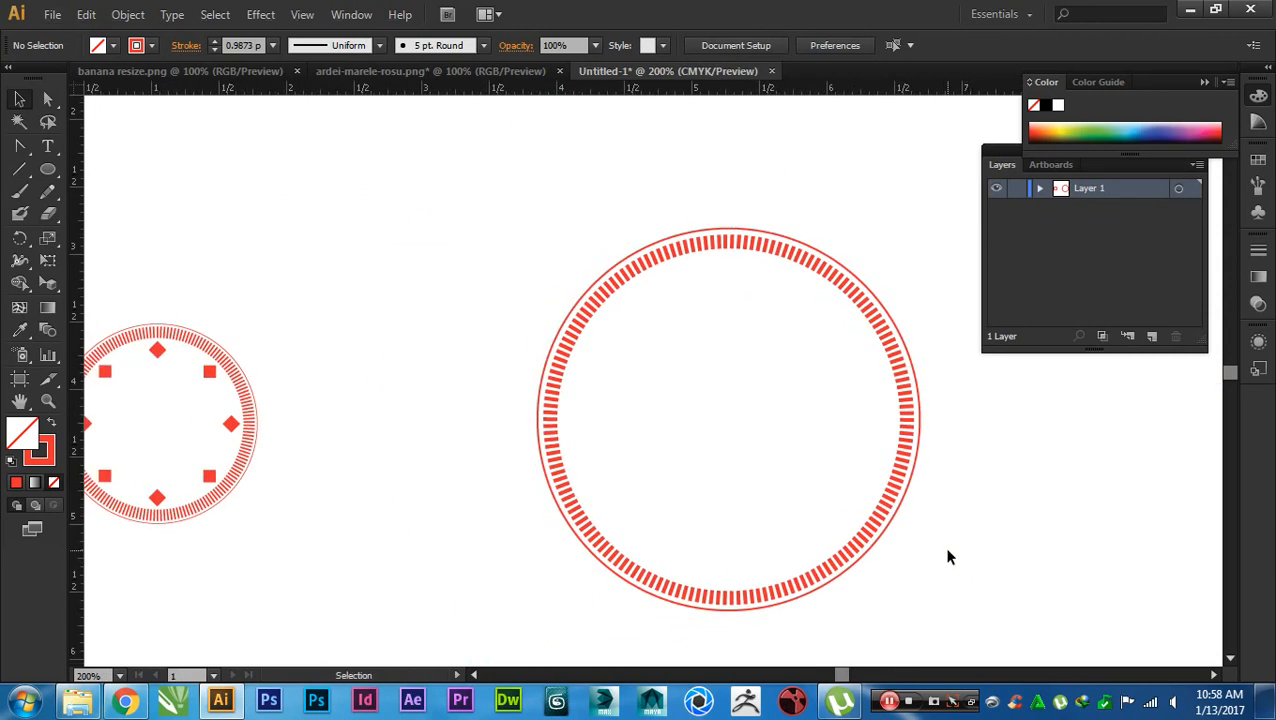
key("Tab")
- Enlarge the small circle design with squares and diamonds to nearly the other circle's size and place it beside that circle
left_click(254, 469)
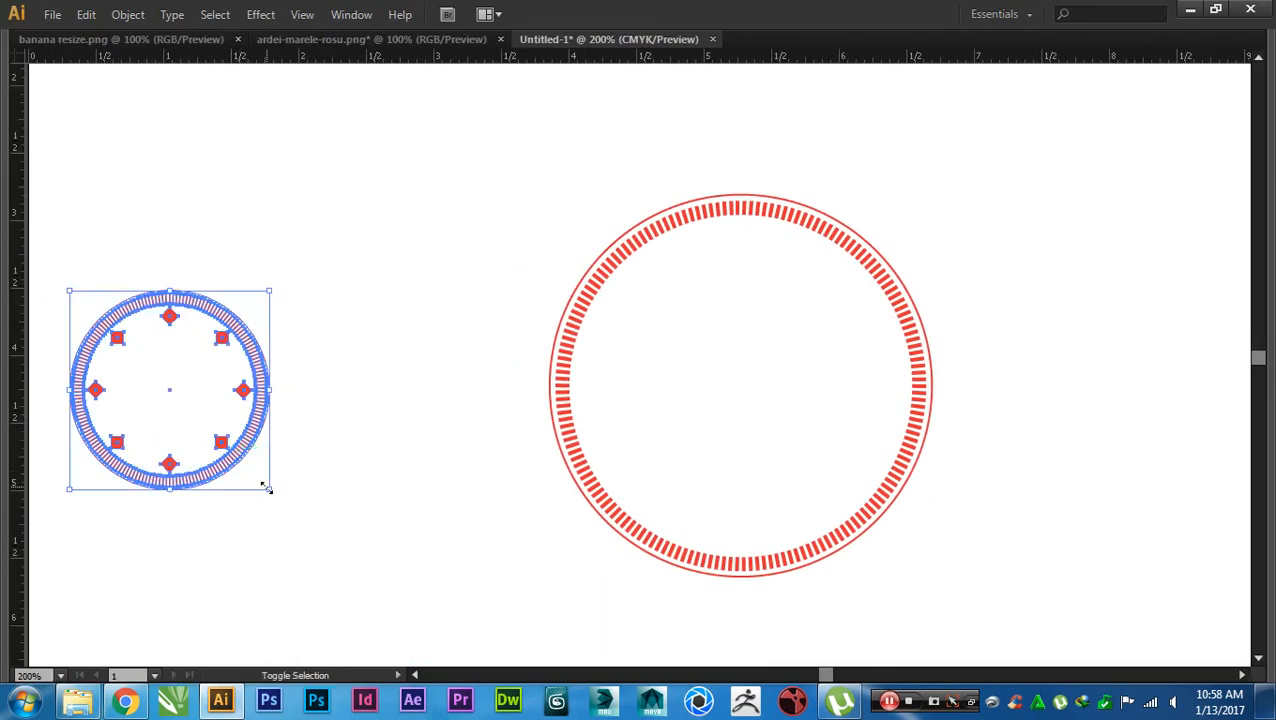
left_click_drag(248, 438, 256, 368)
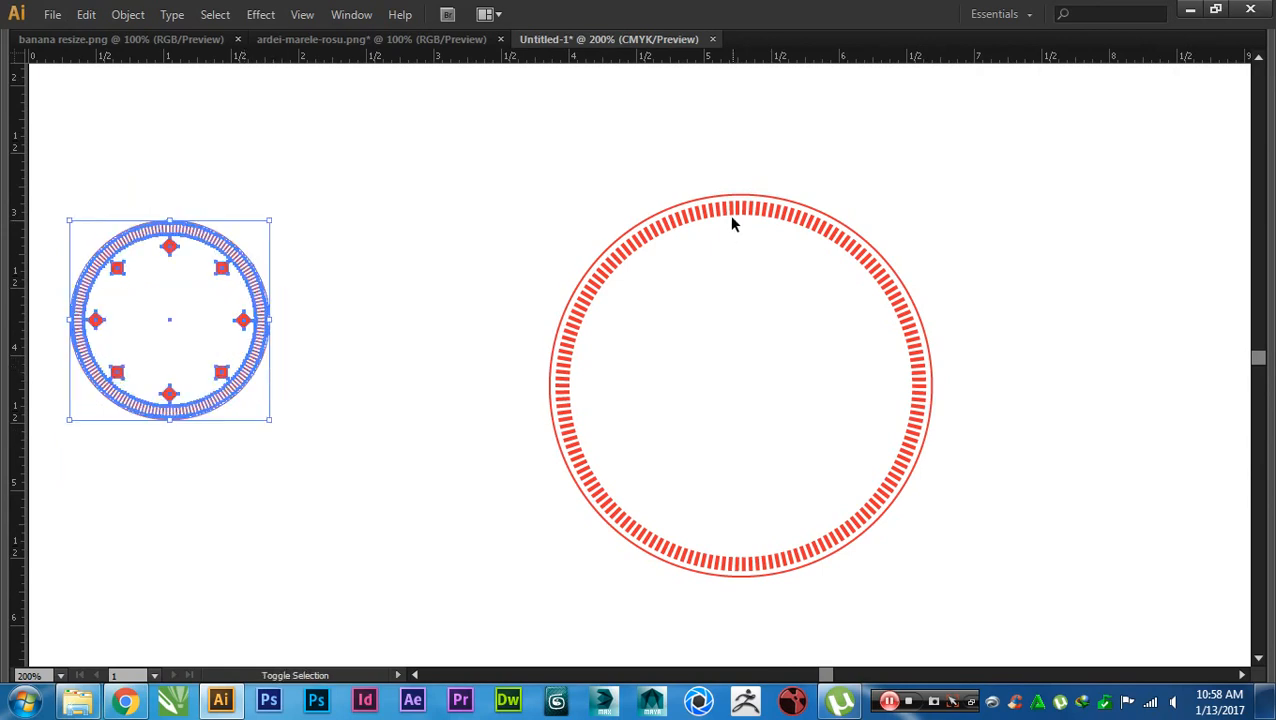
left_click_drag(269, 420, 485, 577)
scroll(507, 504, "left", 2)
left_click_drag(485, 425, 580, 407)
scroll(373, 313, "right", 2)
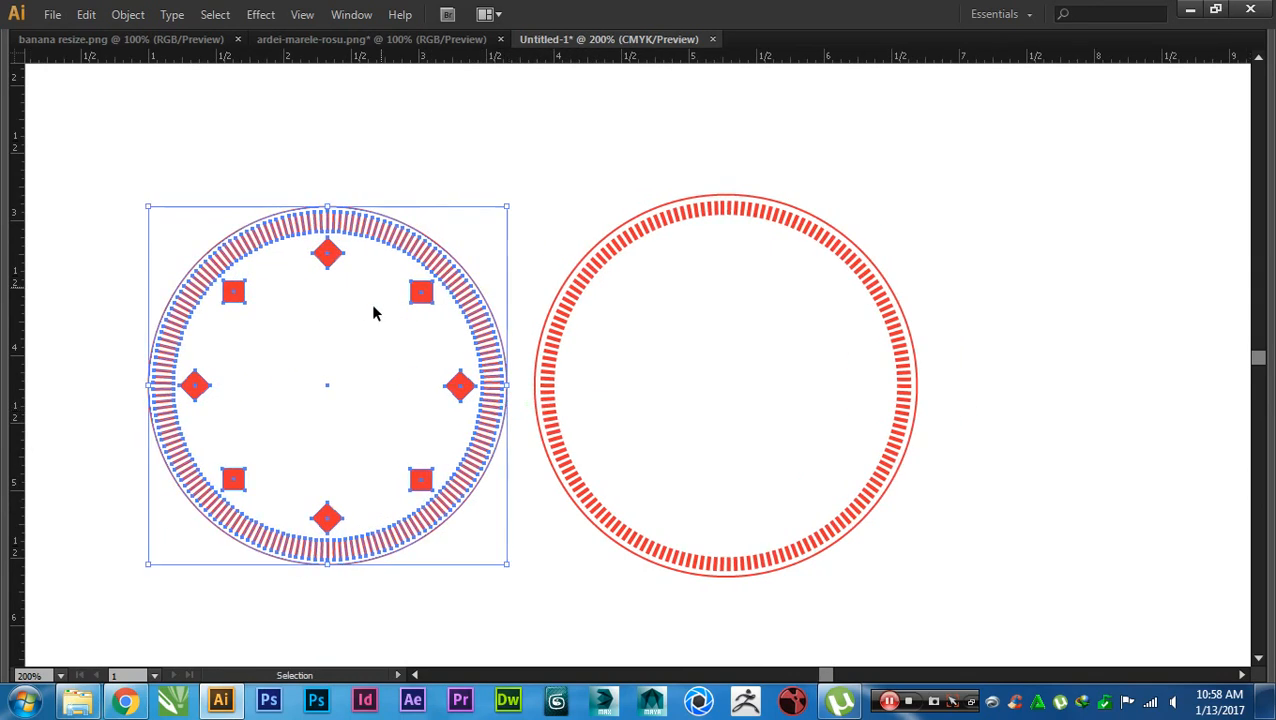
left_click_drag(513, 205, 530, 199)
left_click(556, 201)
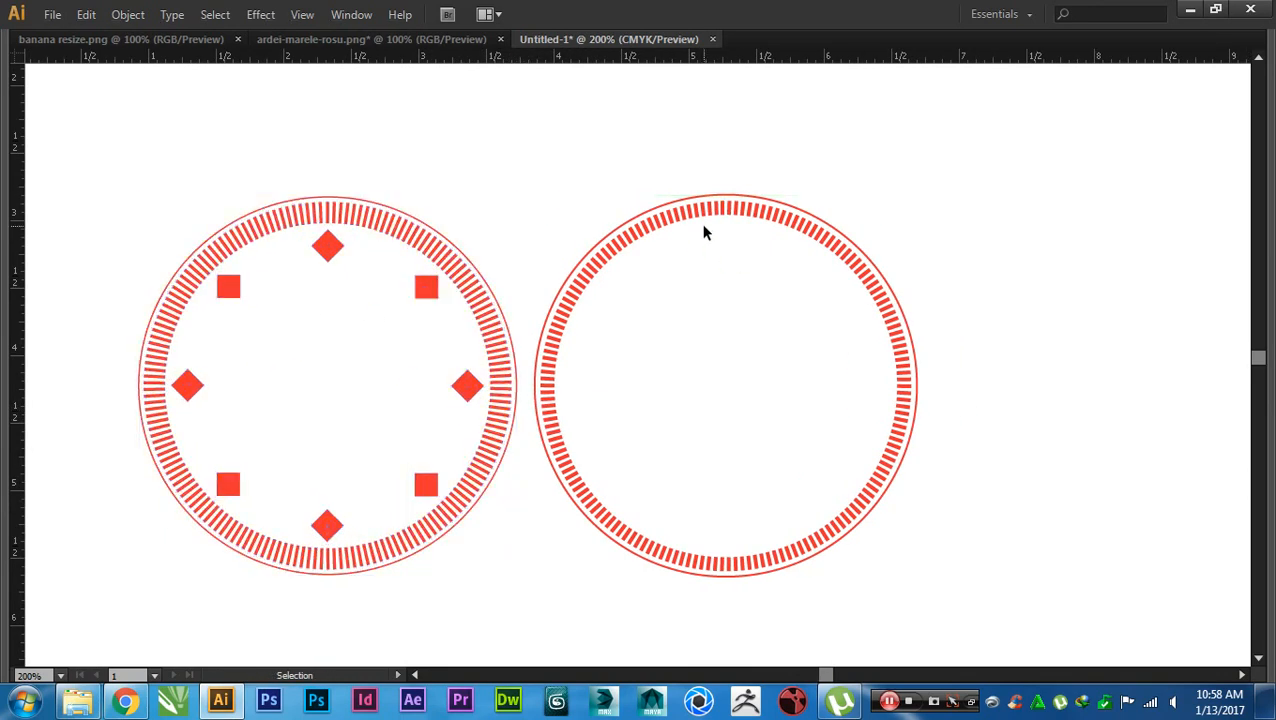
- Move both circle designs together further right on the canvas and frame them to fill the view
left_click_drag(661, 310, 632, 305)
key("ctrl+a")
key("v")
left_click_drag(428, 336, 597, 340)
left_click(544, 228)
key("z")
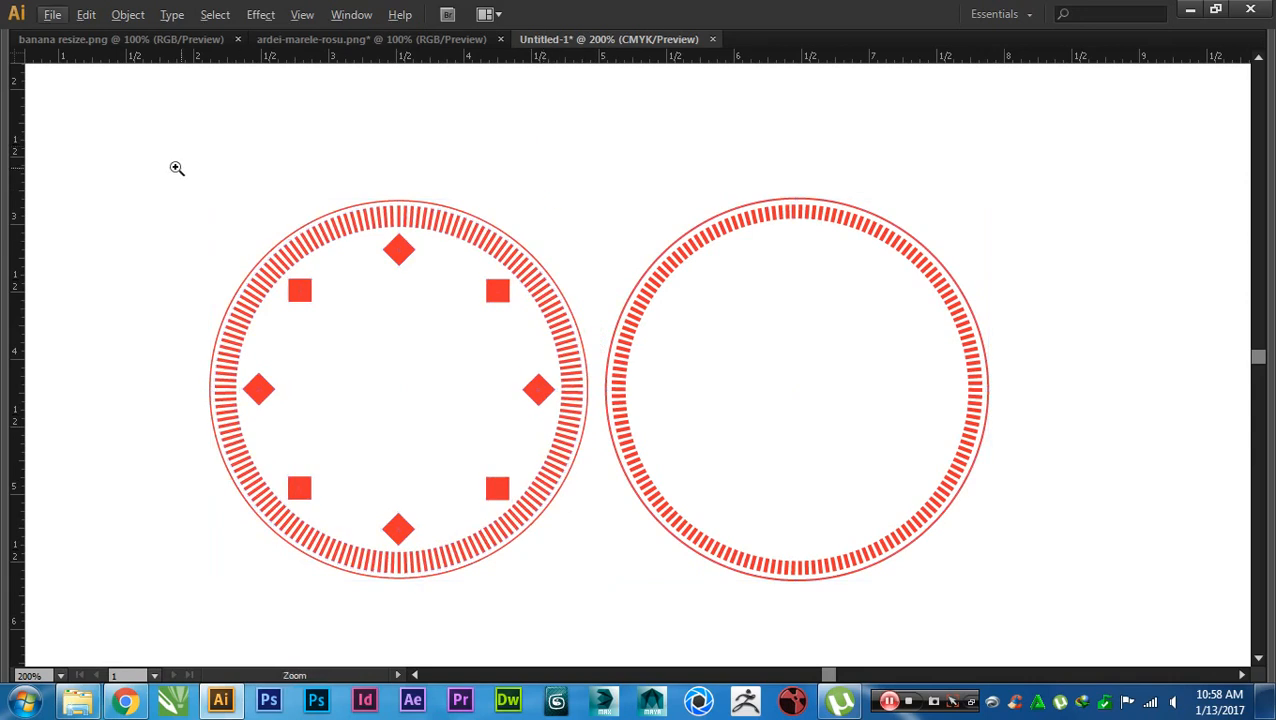
left_click_drag(171, 161, 1021, 604)
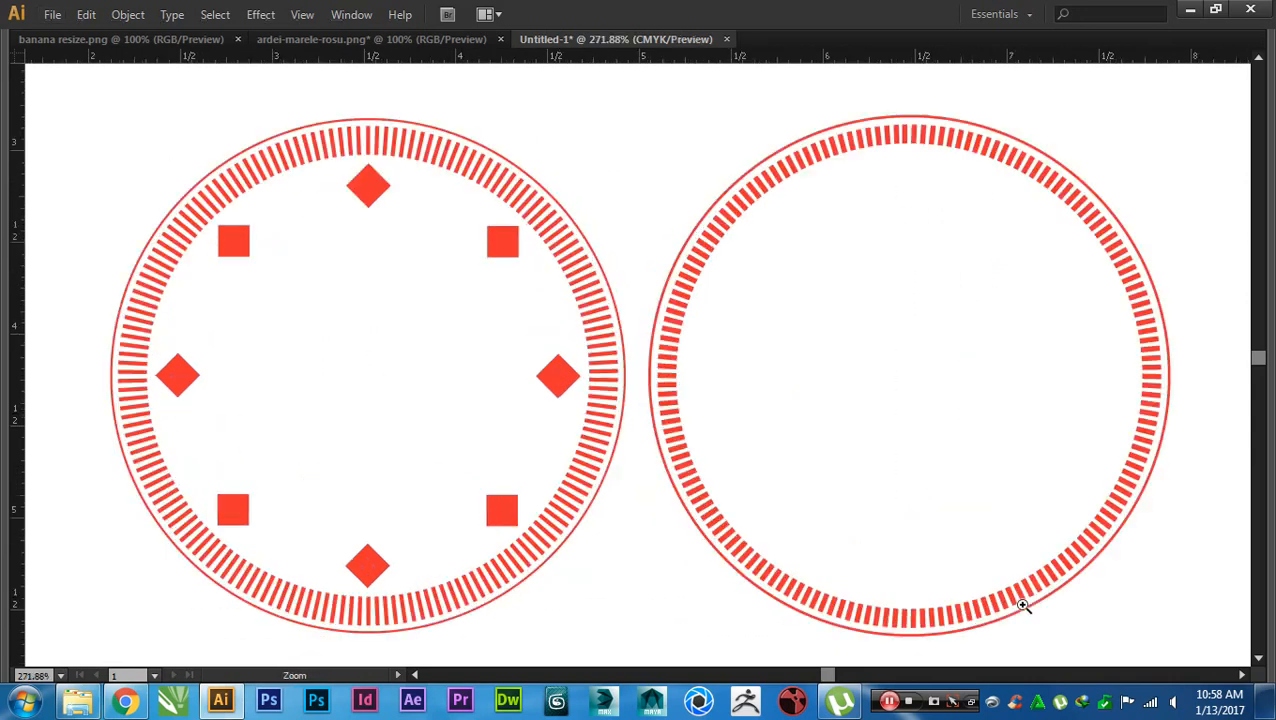
key("v")
left_click_drag(1167, 613, 1165, 613)
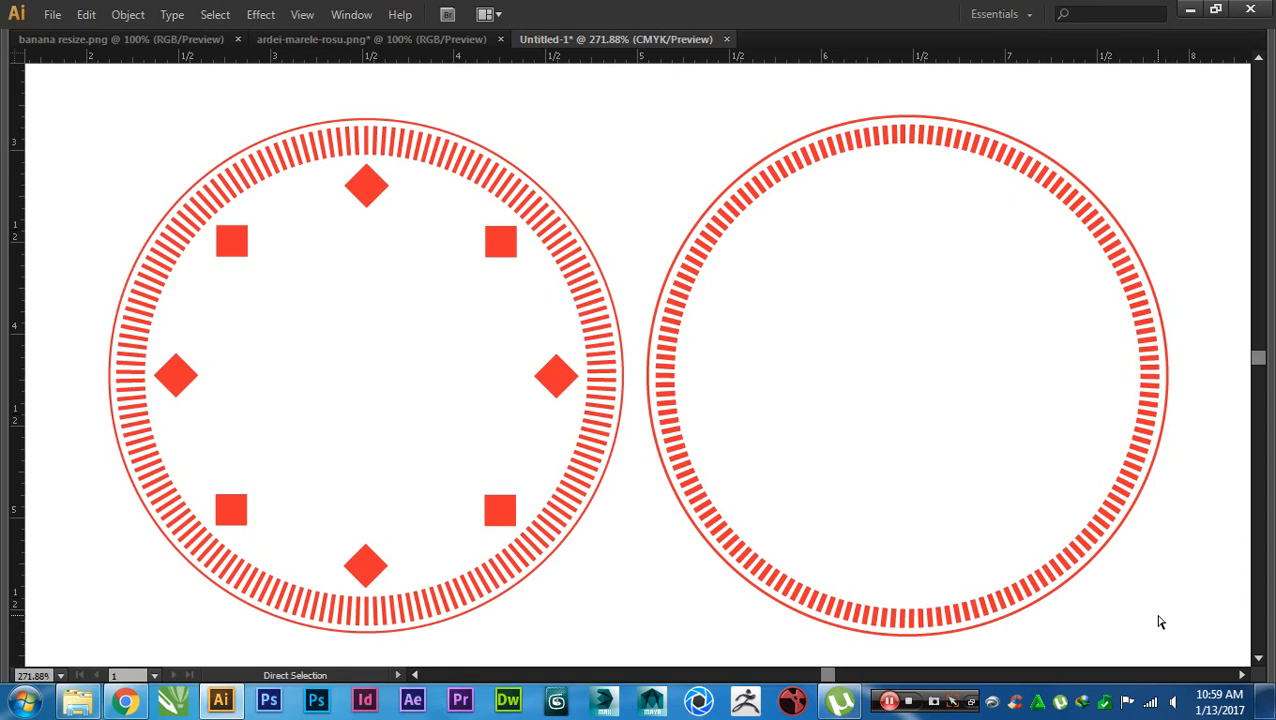
- Compare the paths of the two tick rings in Outline view and return to Preview
key("ctrl+y")
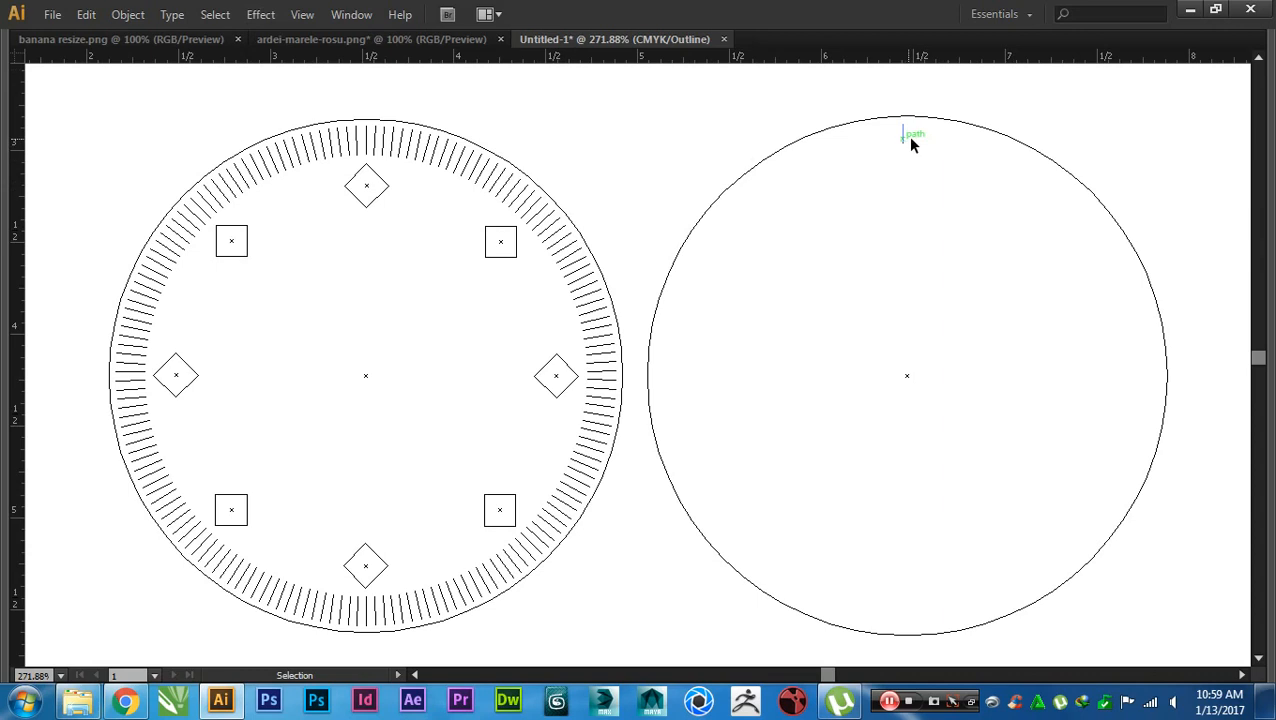
left_click_drag(910, 143, 903, 136)
key("a")
key("ctrl+y")
key("v")
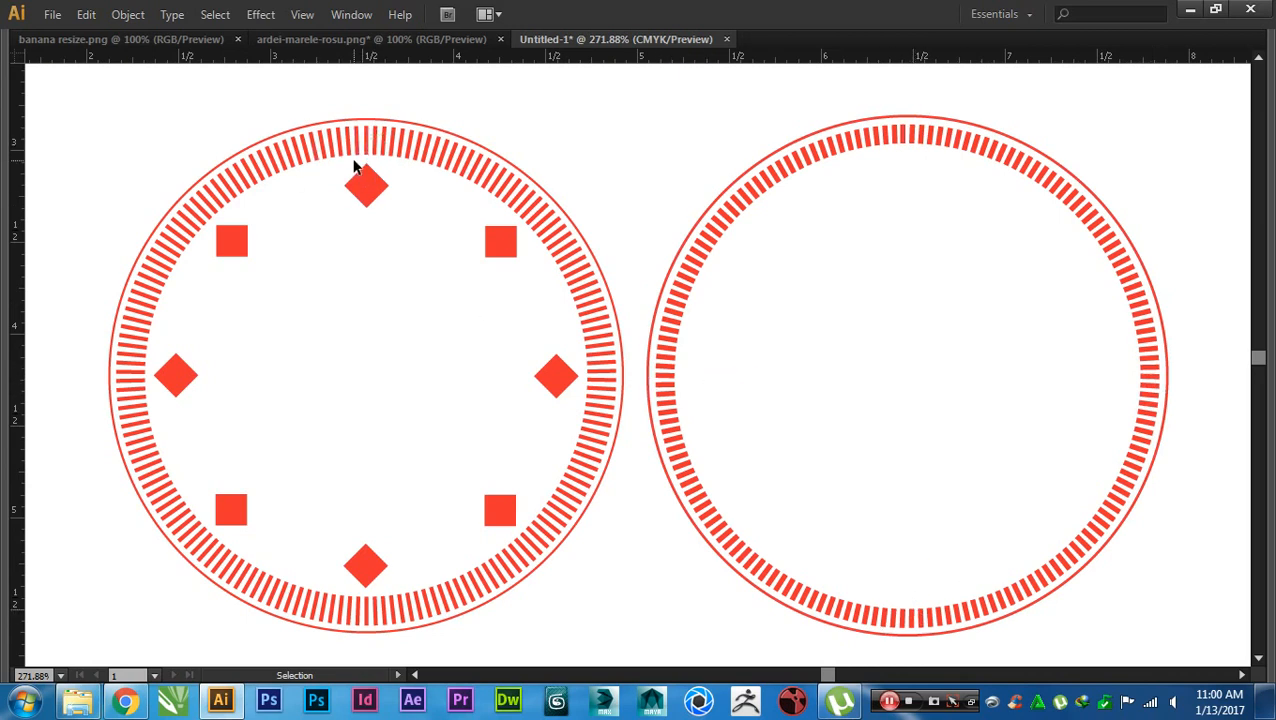
- Try moving the right ring's source tick downward to shift the whole ring, and undo the move
left_click(905, 137)
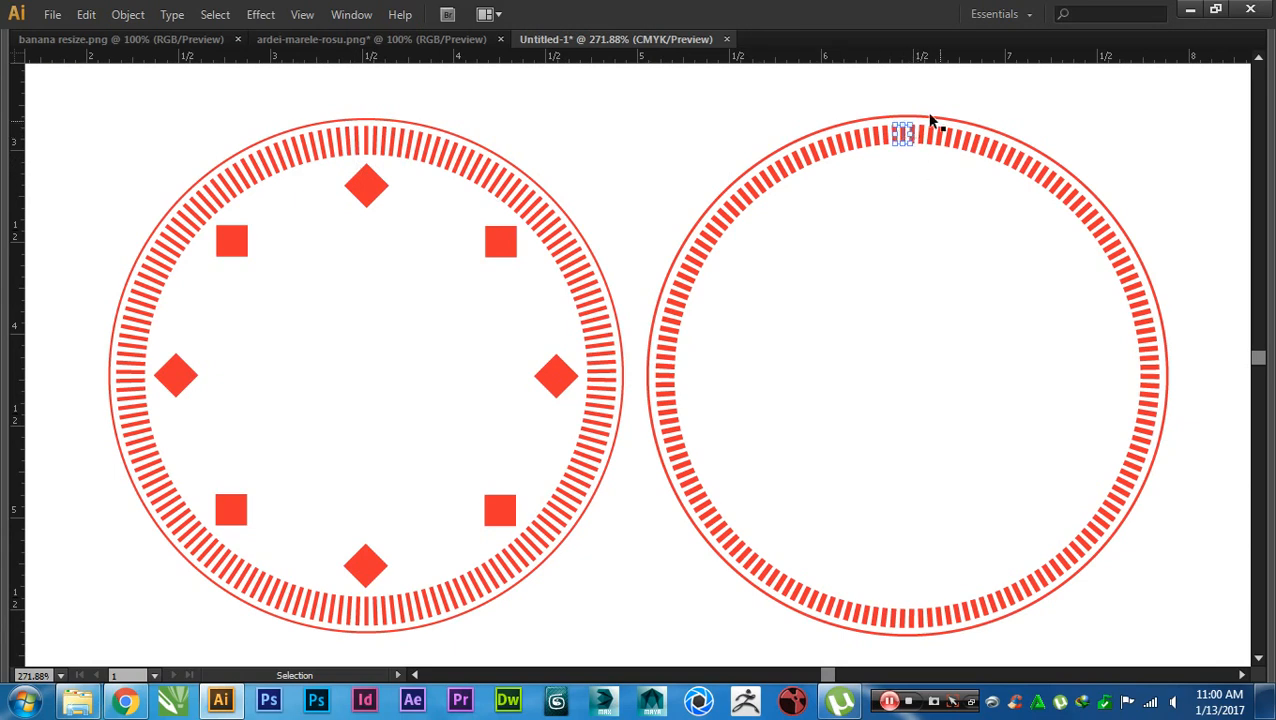
left_click_drag(905, 135, 905, 167)
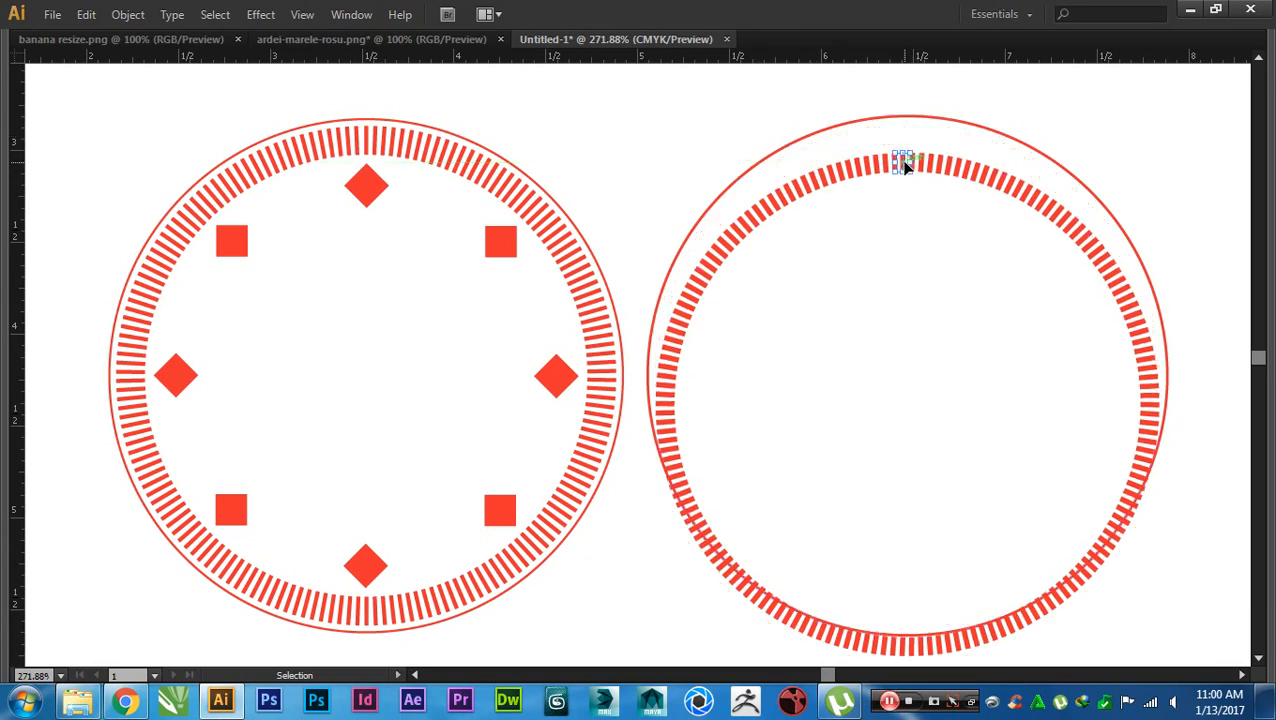
key("a")
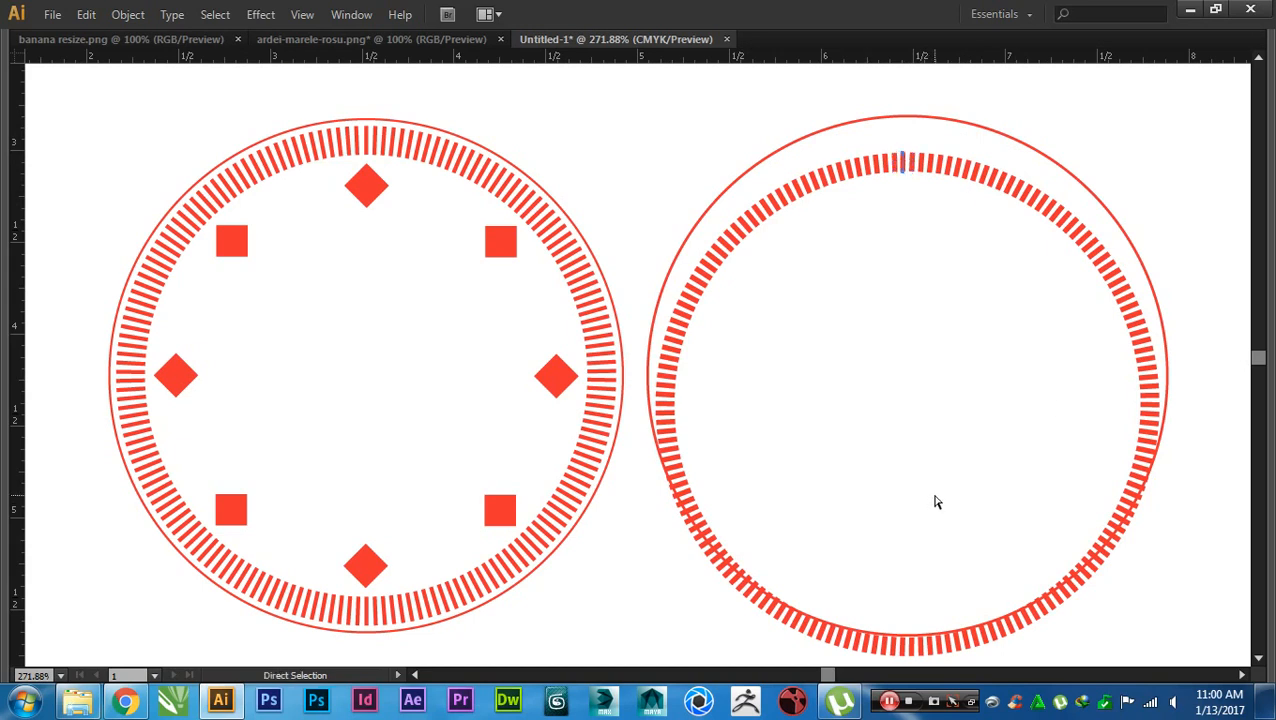
key("ctrl+z")
key("v")
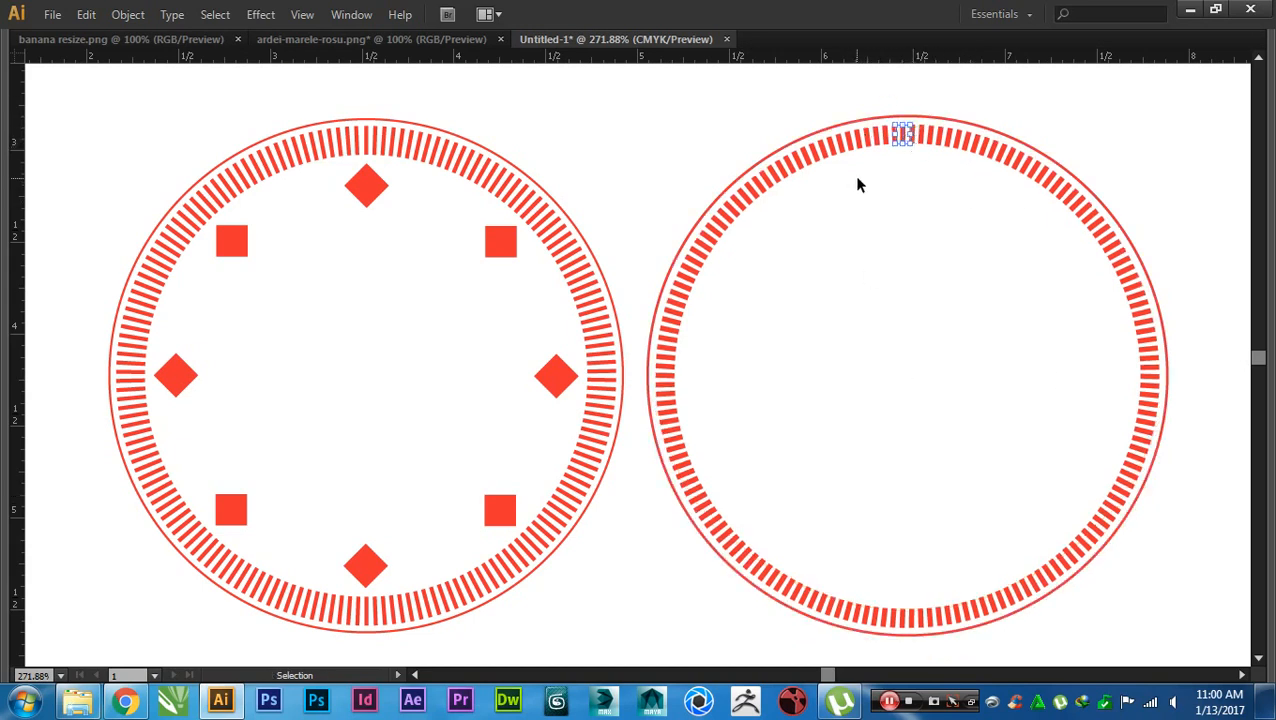
- Expand the appearance of the right ring's source tick to turn the effect's copies into real paths
left_click(131, 20)
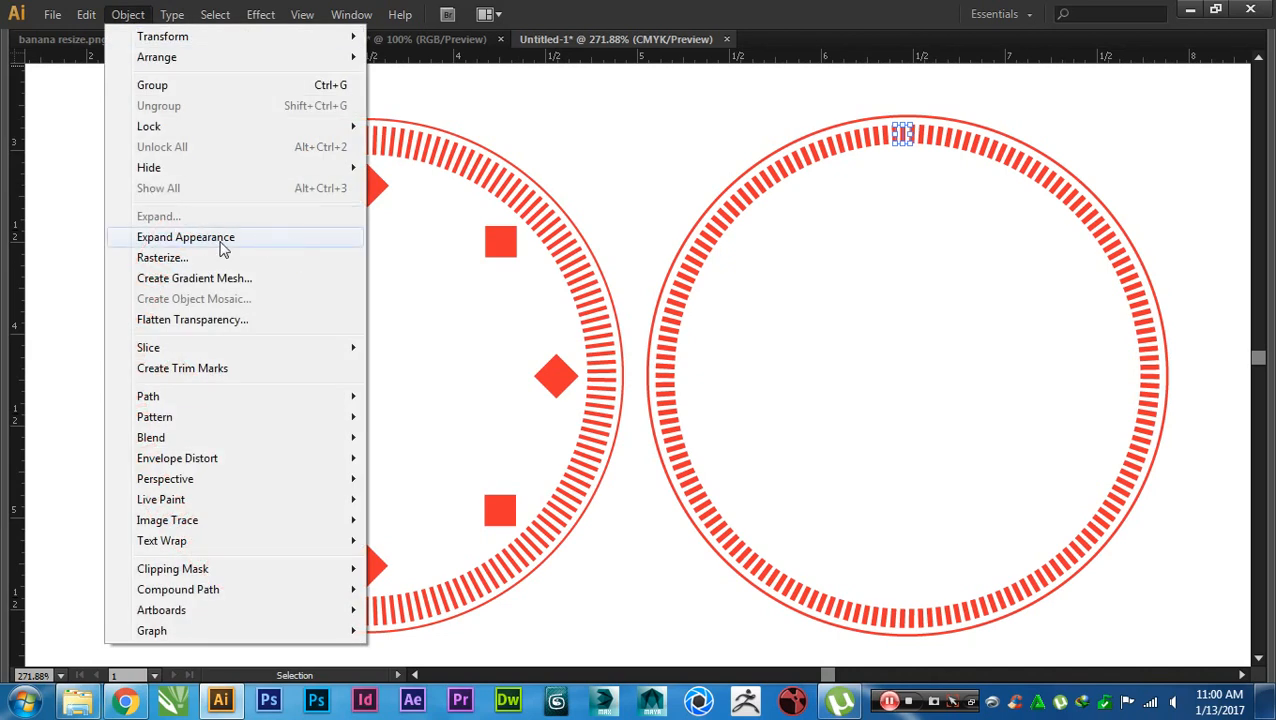
left_click(222, 244)
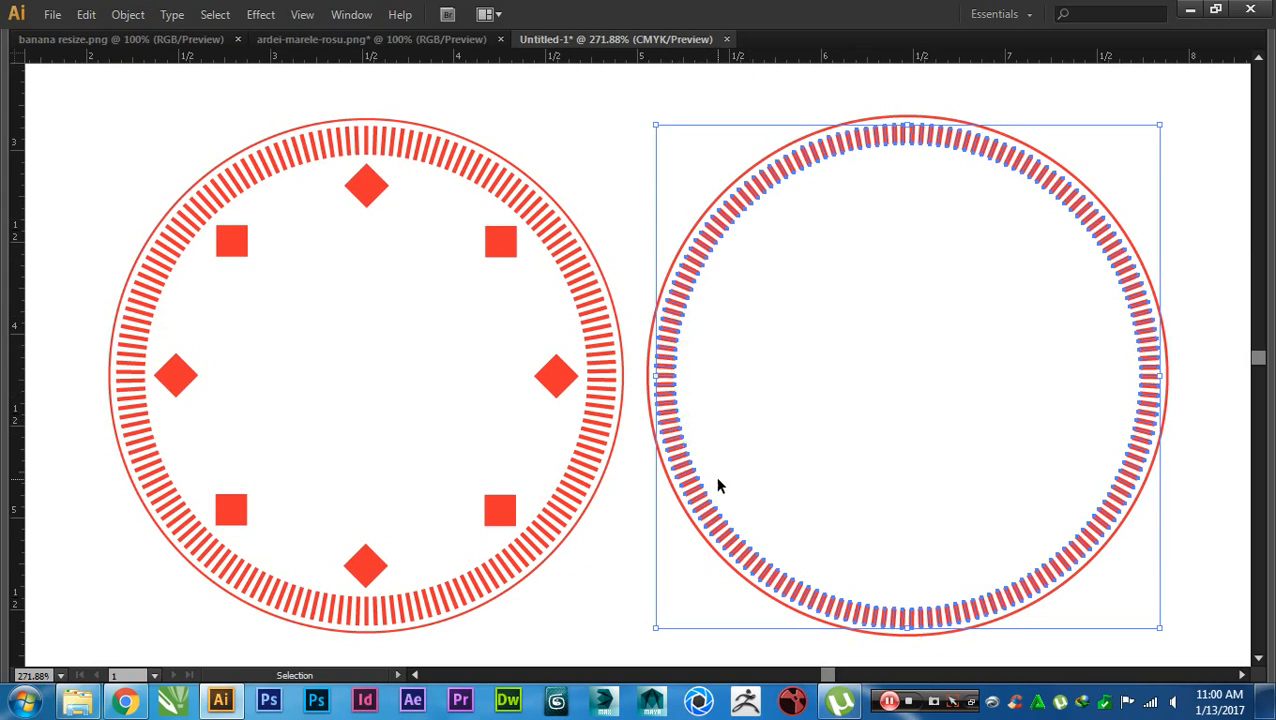
- Compare the individual tick paths of both rings in Outline view, selecting the expanded right ring and the left design in turn
left_click(910, 520)
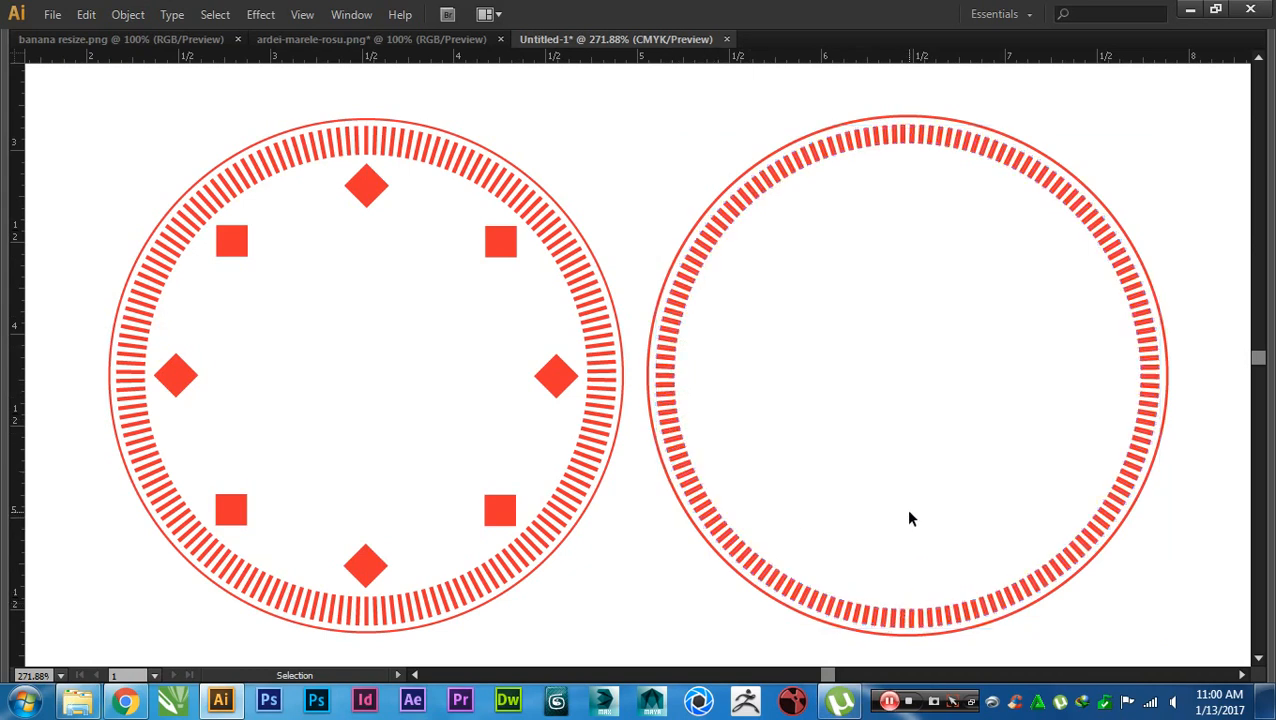
key("a")
key("ctrl+y")
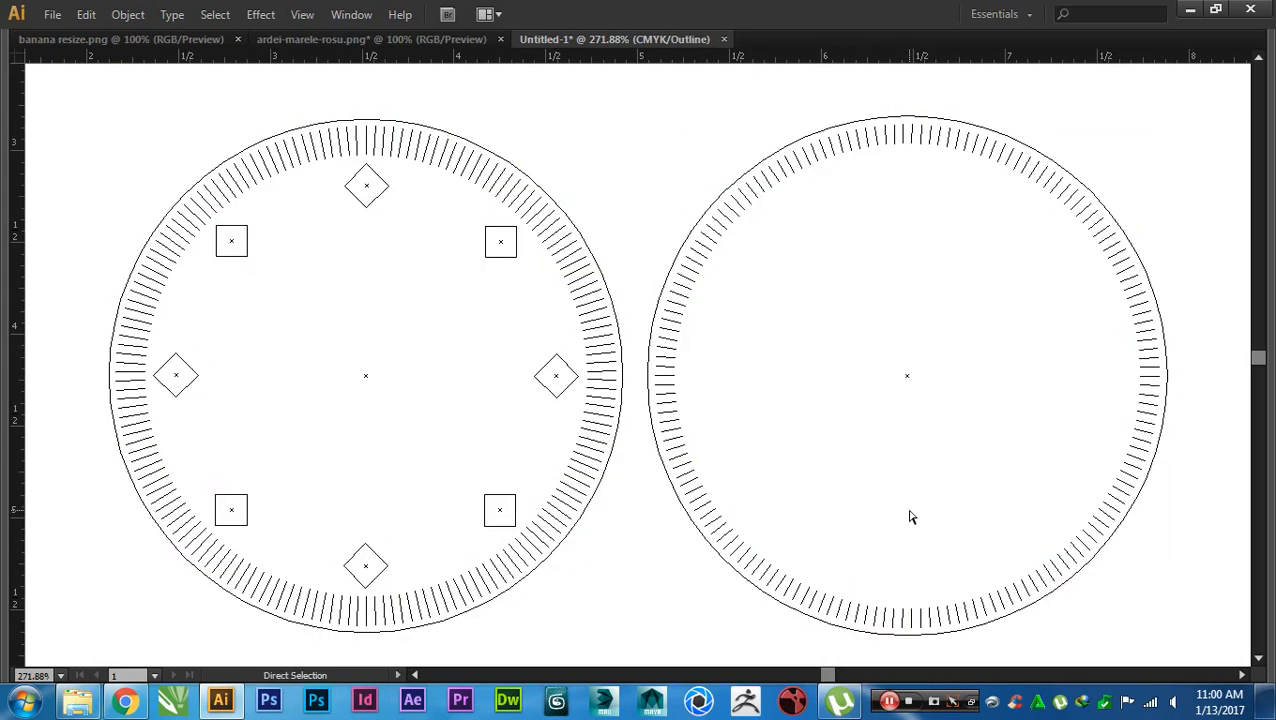
key("v")
scroll(678, 378, "up", 3)
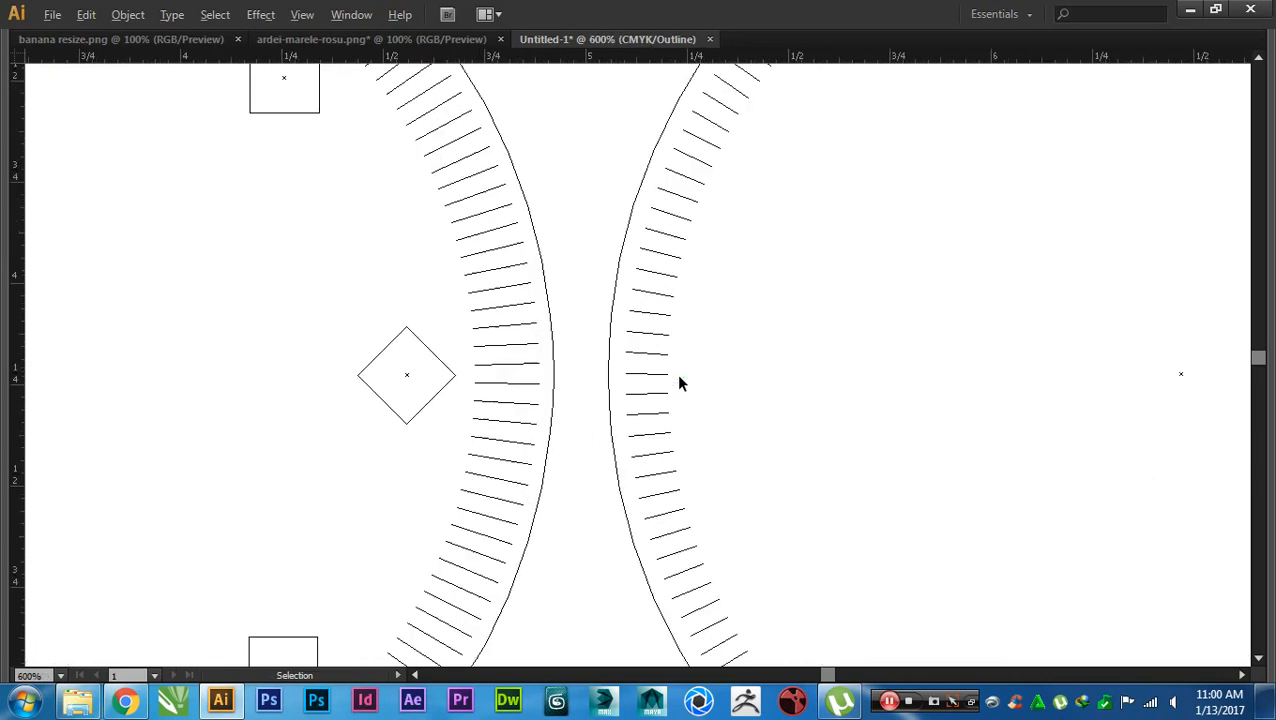
scroll(678, 381, "up", 2)
scroll(669, 365, "left", 1)
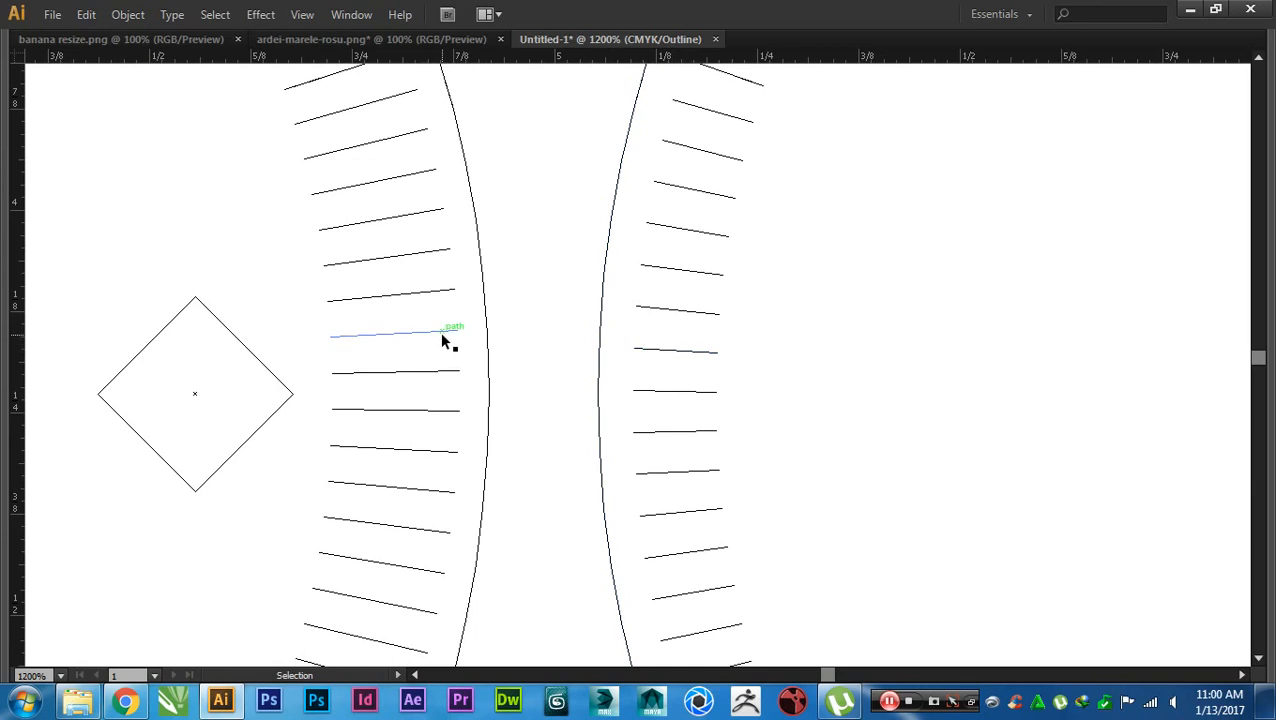
left_click(697, 356)
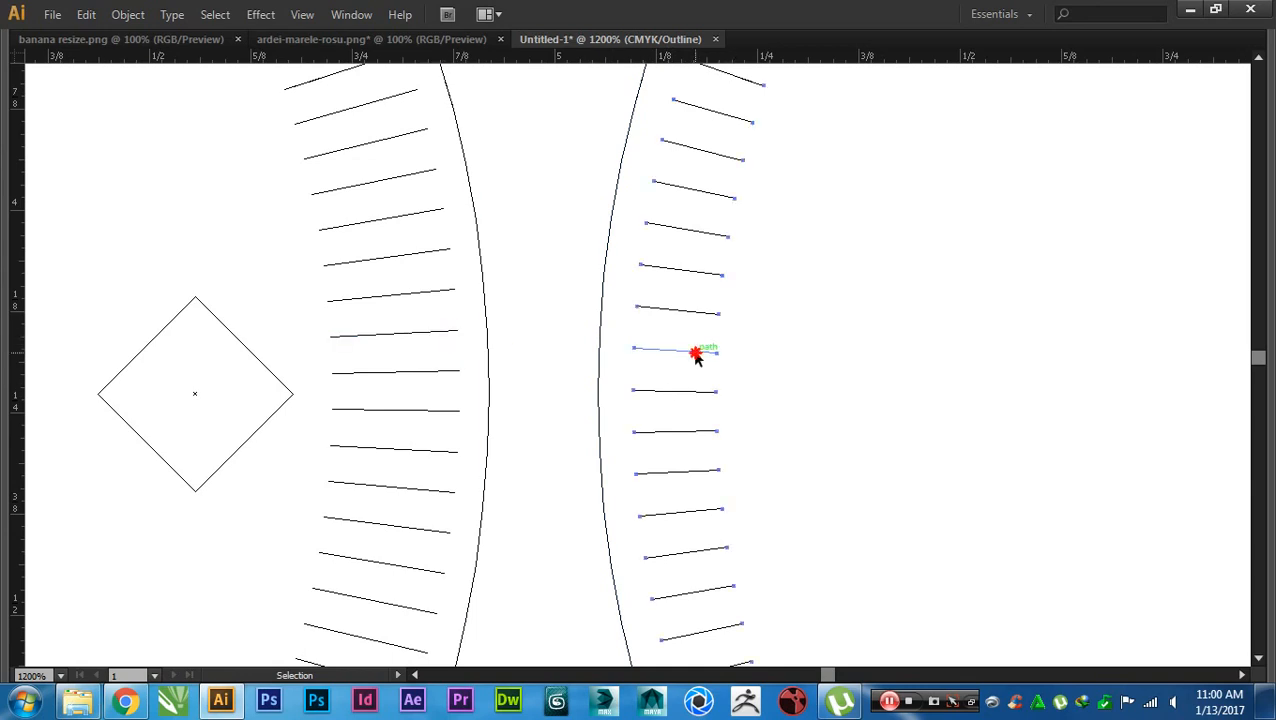
left_click(430, 370)
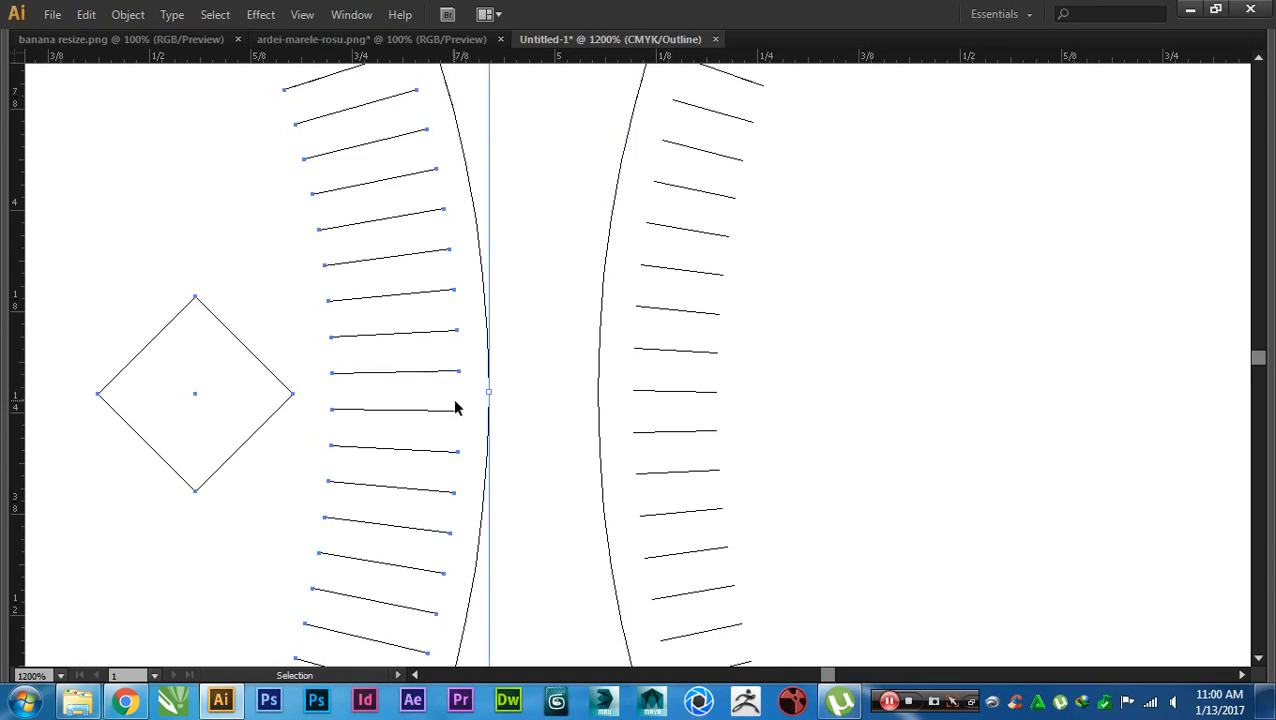
scroll(458, 412, "down", 4)
left_click_drag(527, 441, 672, 443)
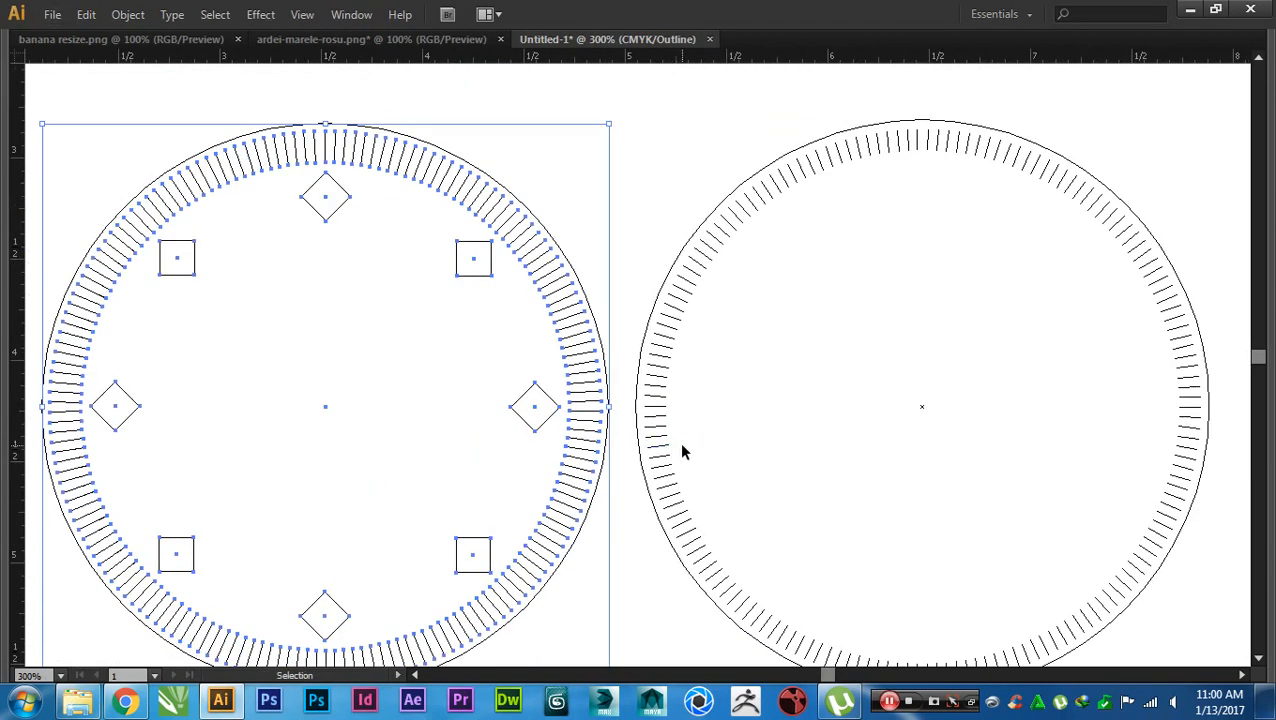
scroll(570, 413, "up", 4)
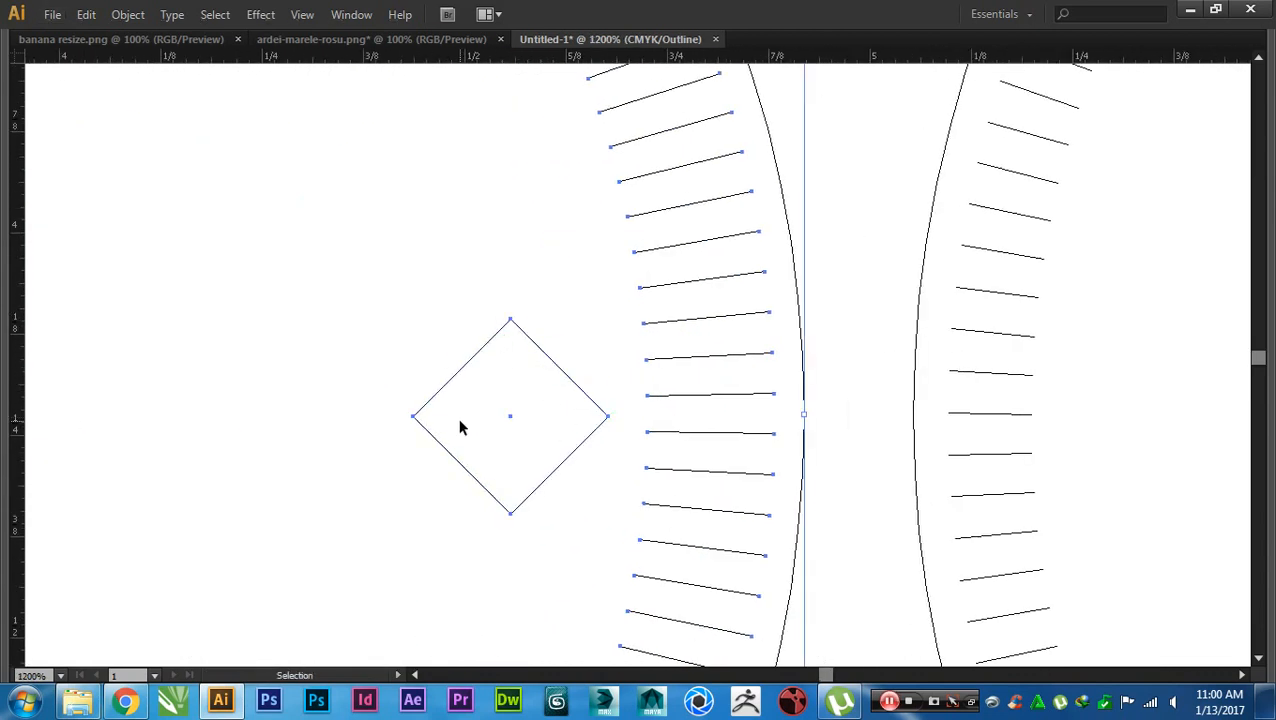
- Return to Preview and examine the ticks' center paths and stroke thickness in both rings up close
key("Tab")
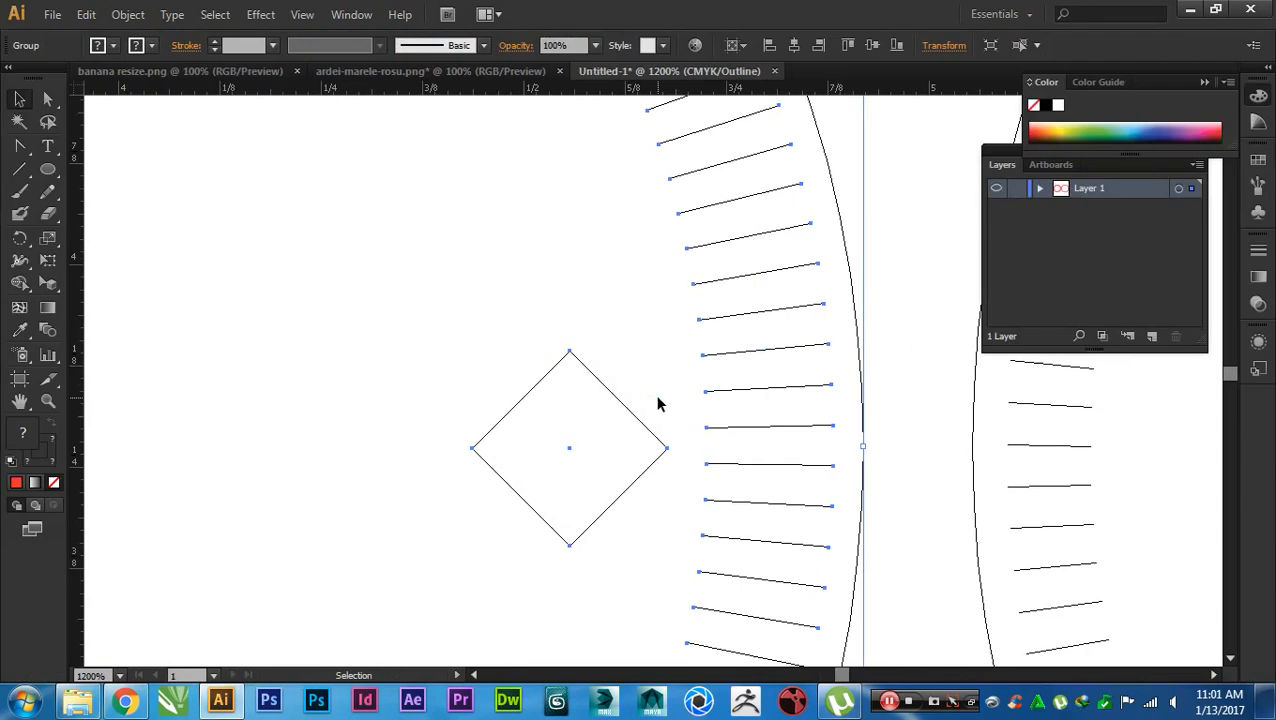
key("a")
key("ctrl+y")
key("Tab")
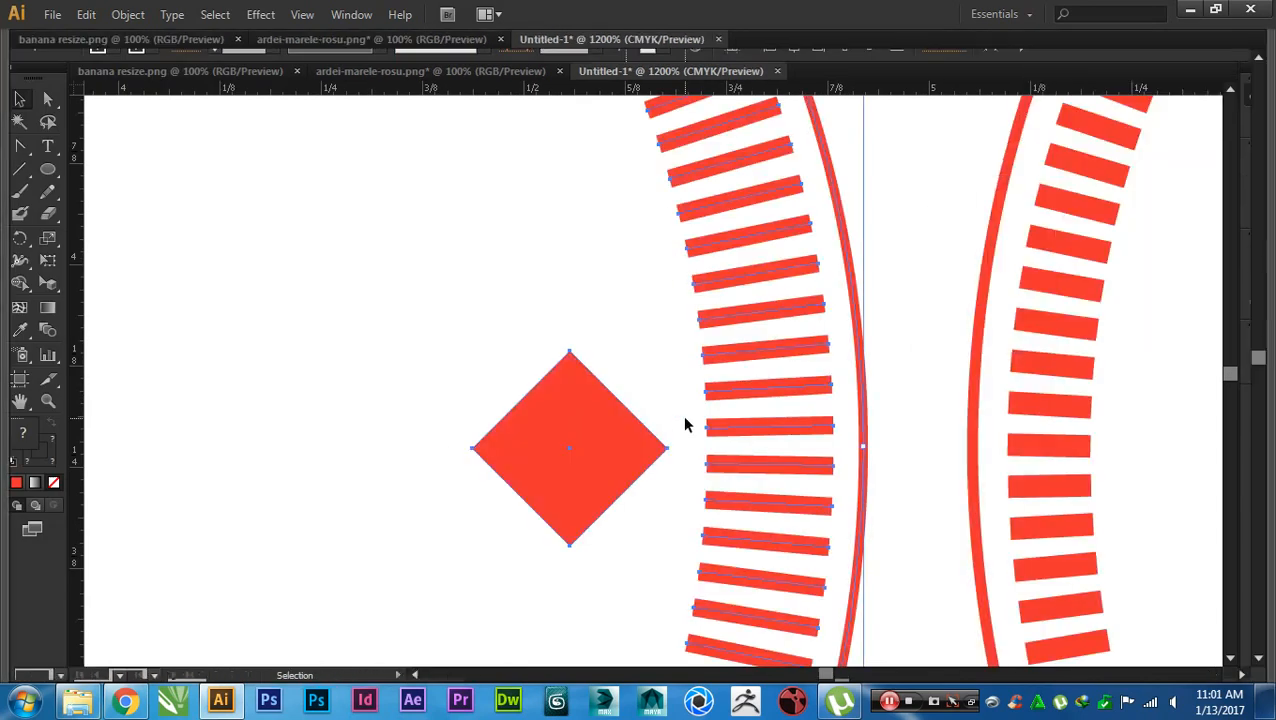
key("v")
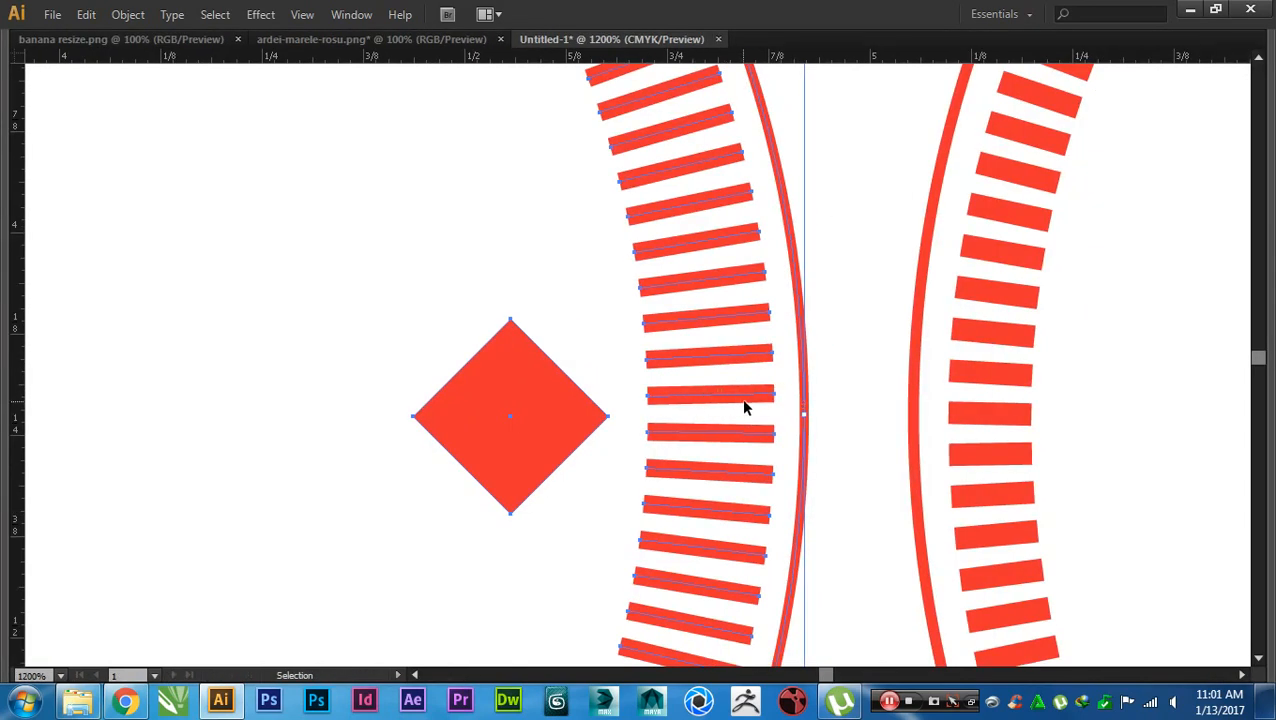
scroll(696, 397, "up", 4)
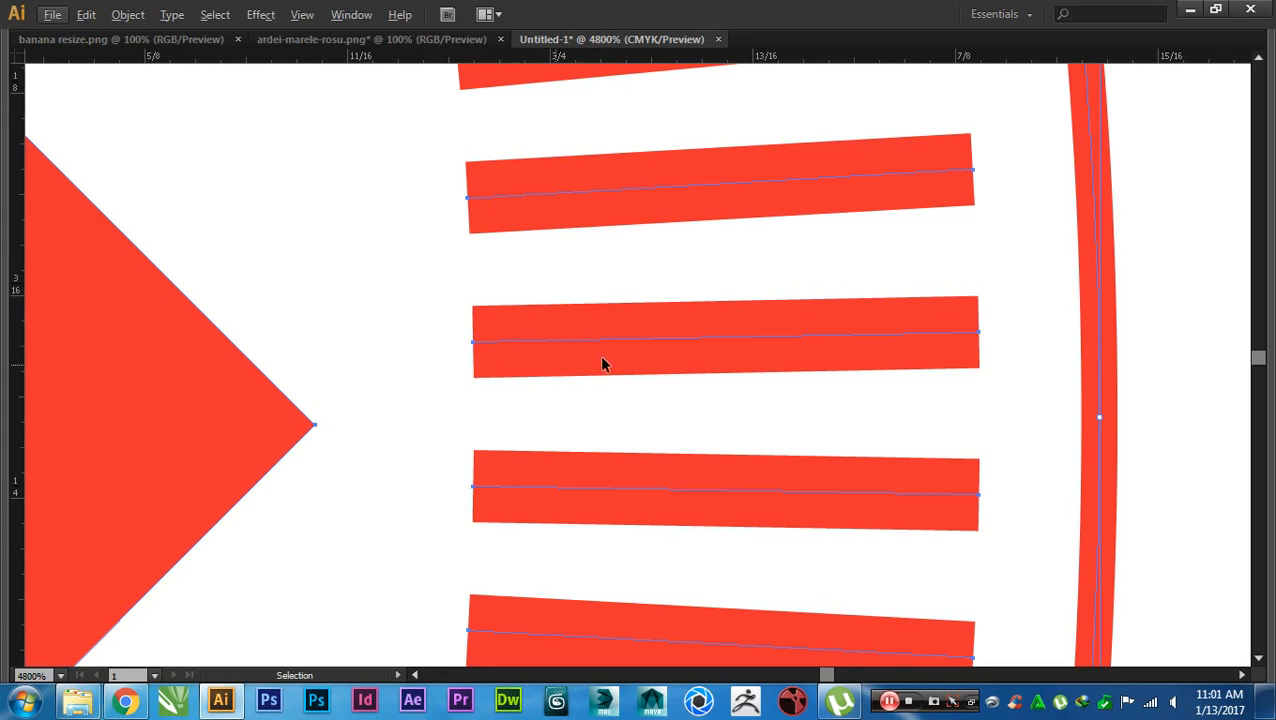
scroll(627, 368, "down", 4)
scroll(630, 377, "right", 3)
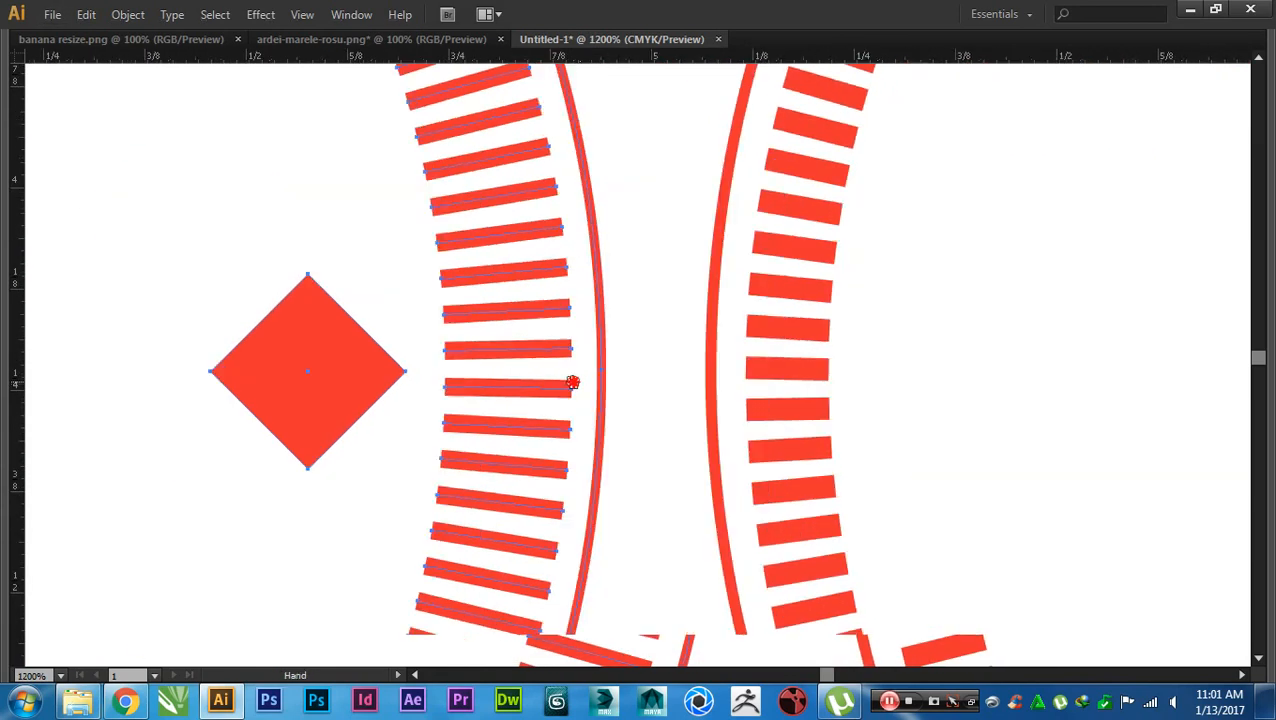
scroll(783, 373, "up", 3)
scroll(783, 376, "up", 1)
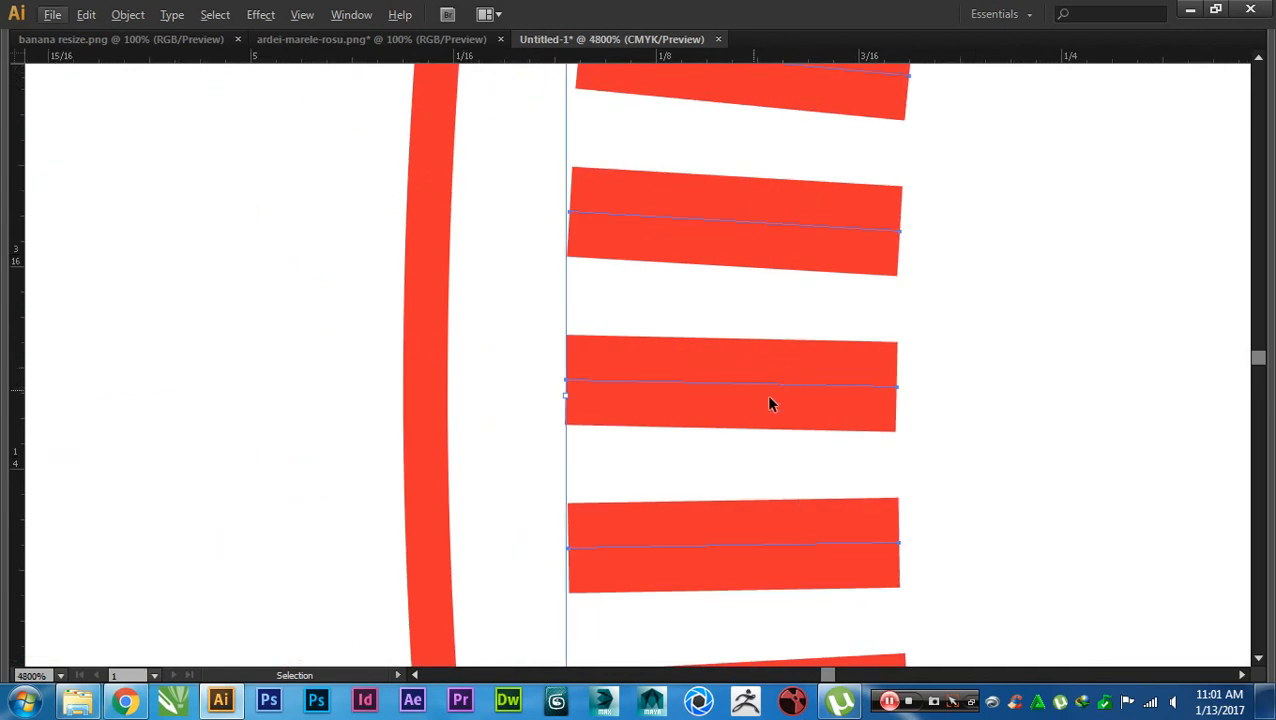
scroll(783, 402, "down", 3)
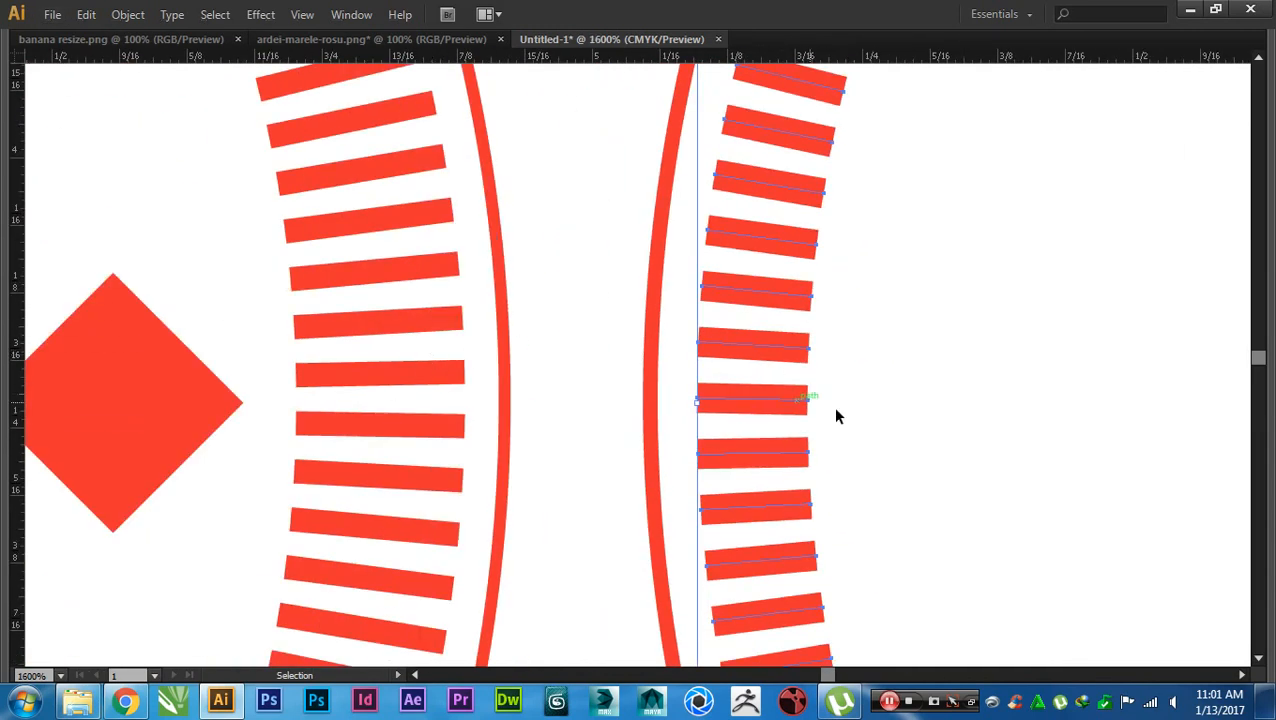
- Ungroup the right ring's expanded ticks and deselect them
right_click(782, 394)
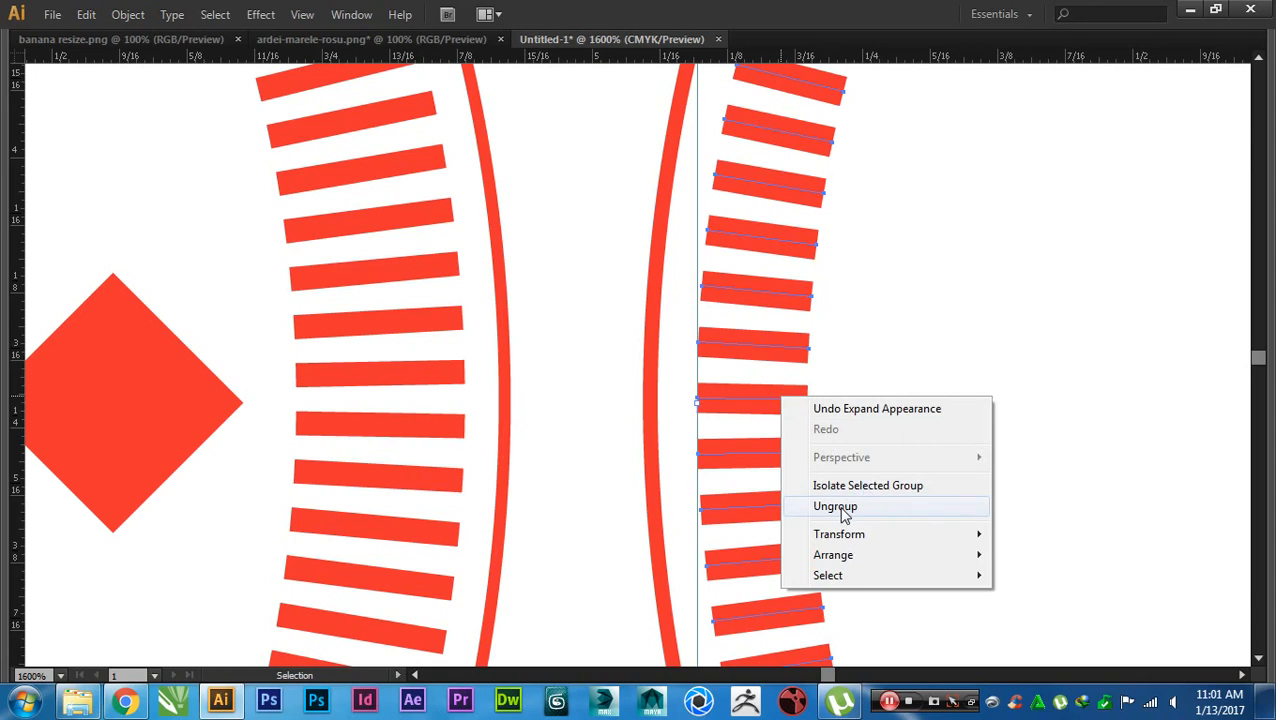
left_click(843, 508)
left_click(829, 436)
- Expand the fill and stroke of the right ring's leftmost tick to turn it into an outlined shape
left_click(760, 402)
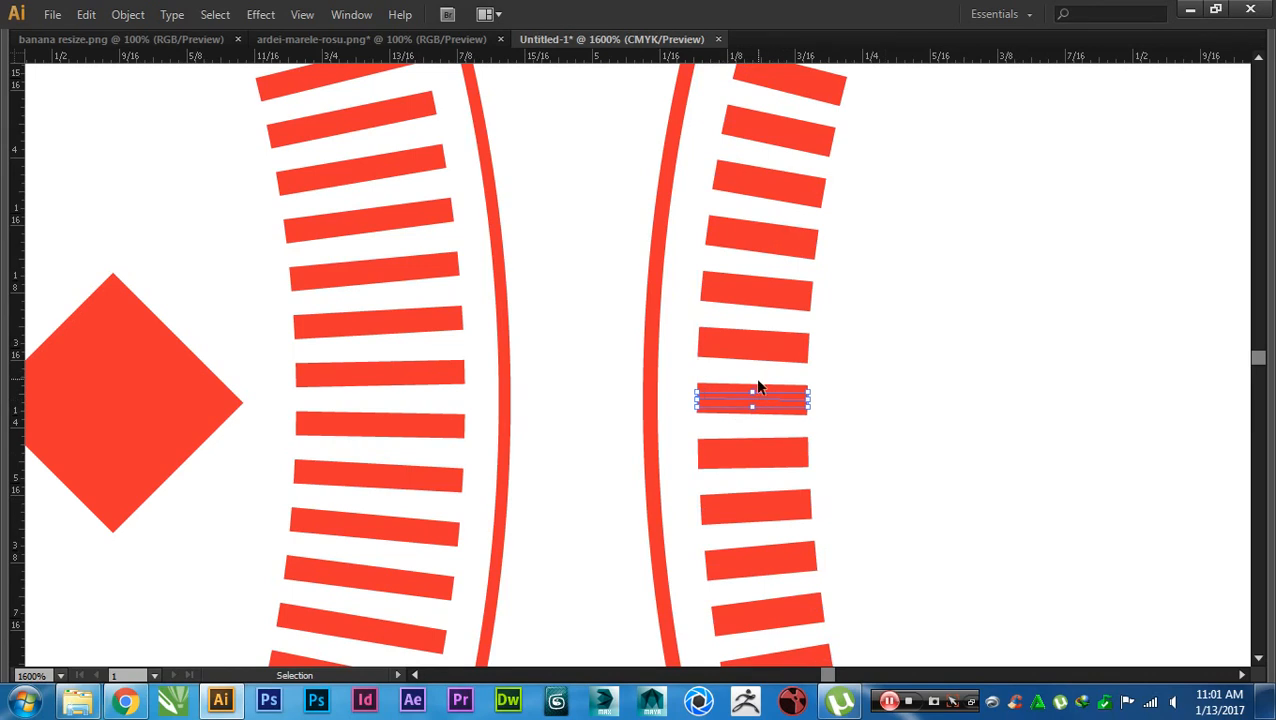
scroll(770, 420, "up", 3)
scroll(755, 432, "up", 1)
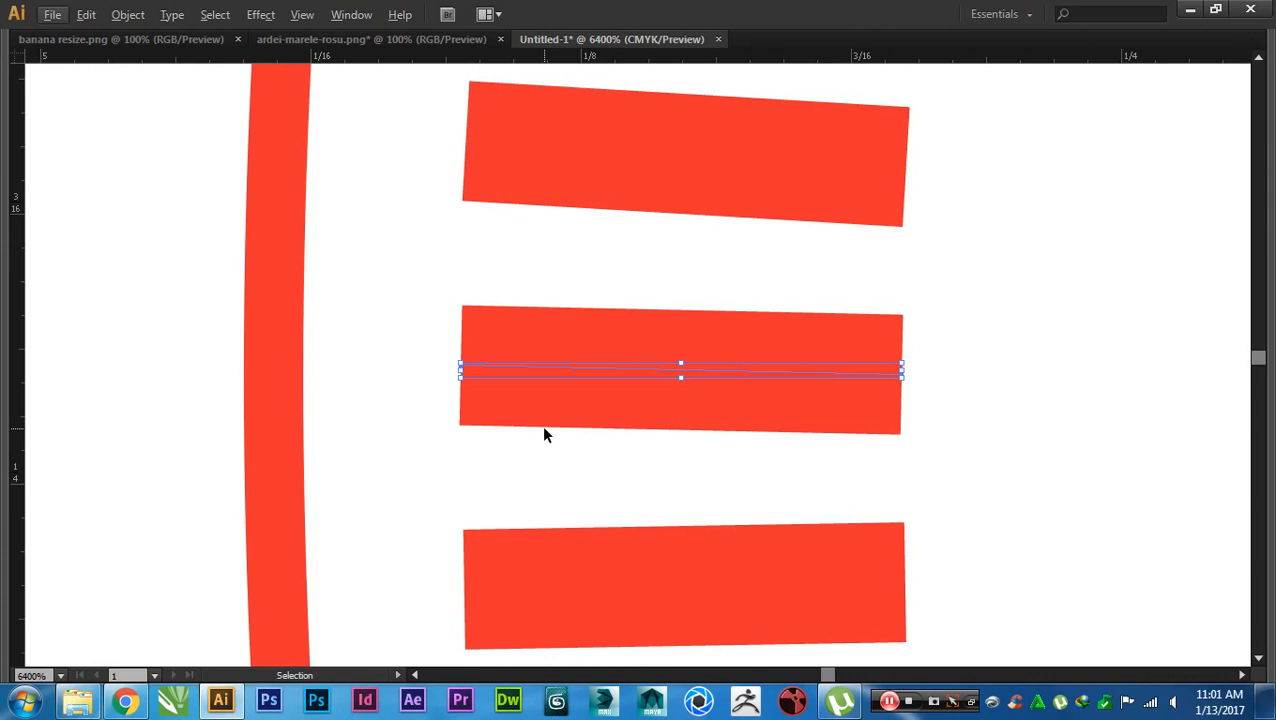
left_click(129, 15)
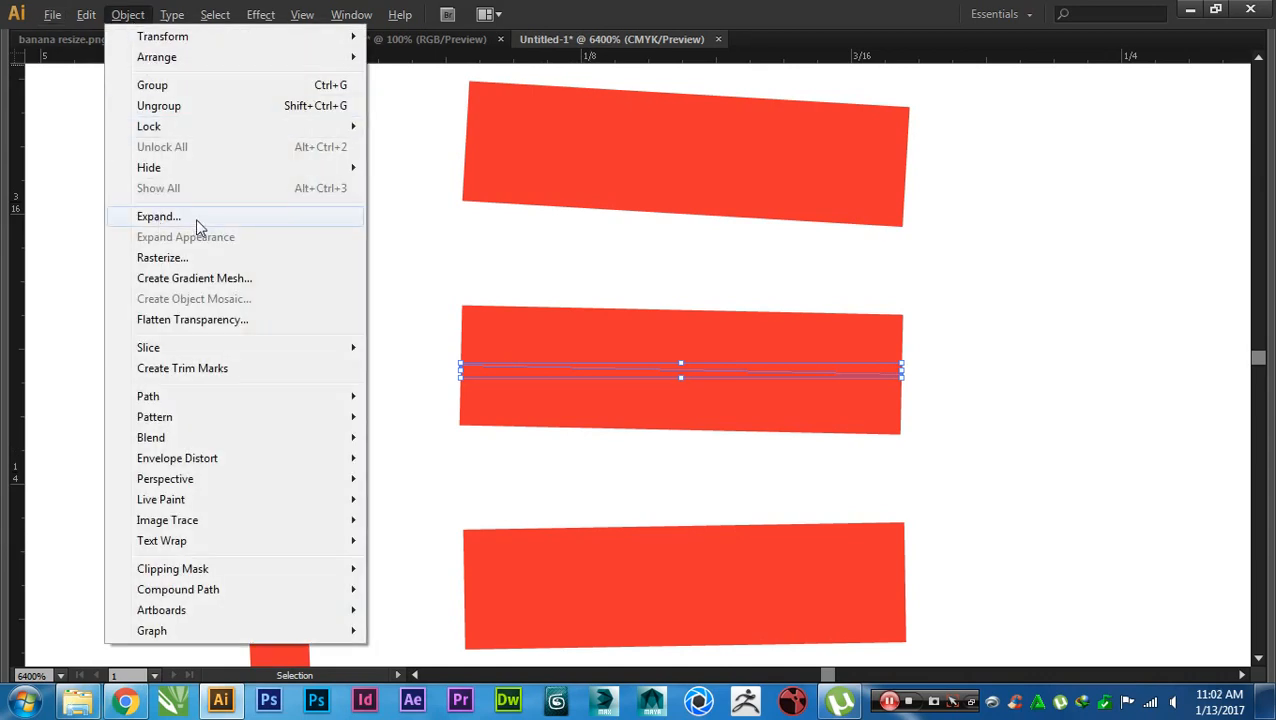
left_click(195, 218)
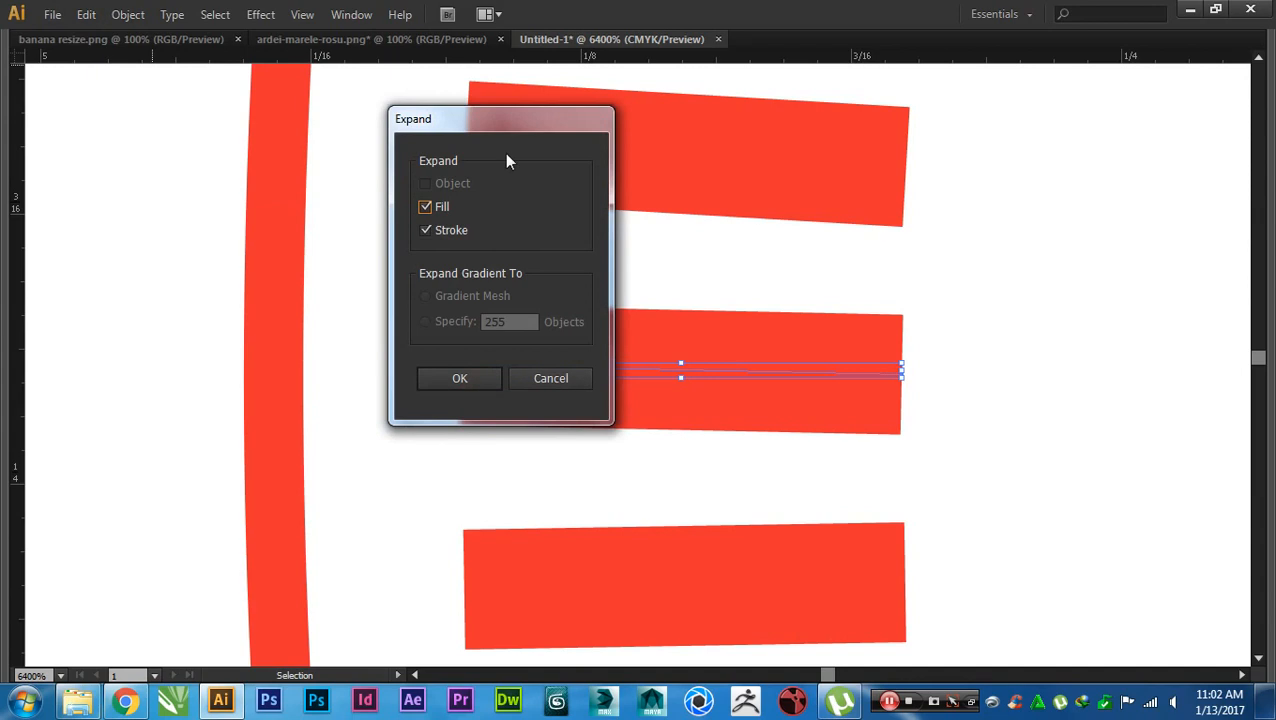
left_click(476, 379)
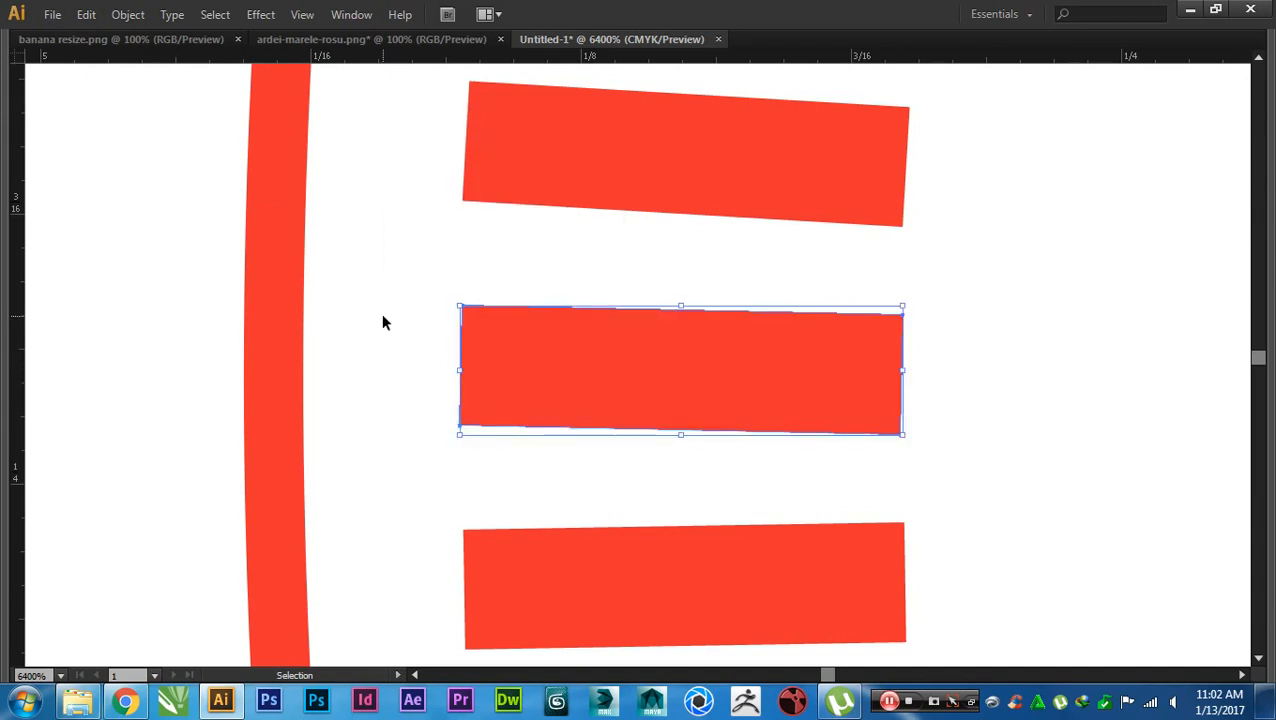
- Widen the outer end of the right ring's leftmost tick by moving its two outer corner anchors apart, about 0.01 in each
key("a")
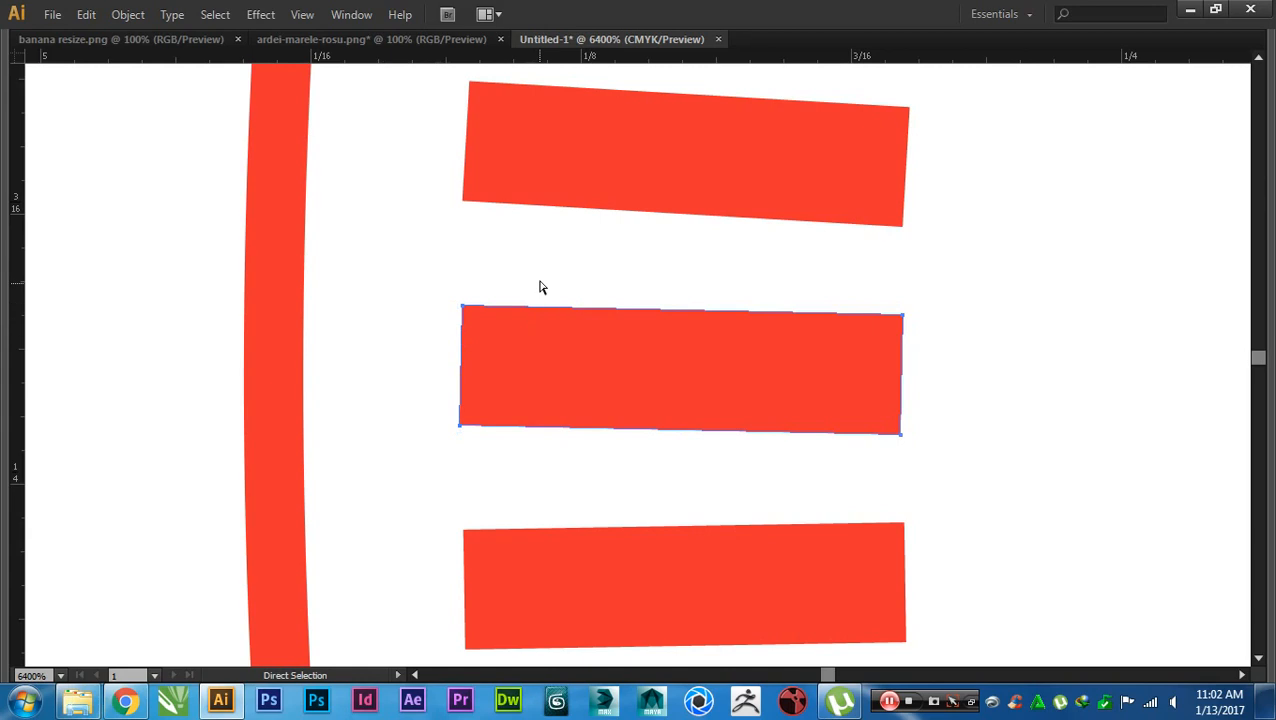
left_click_drag(462, 306, 466, 251)
left_click_drag(460, 427, 464, 469)
left_click(418, 471)
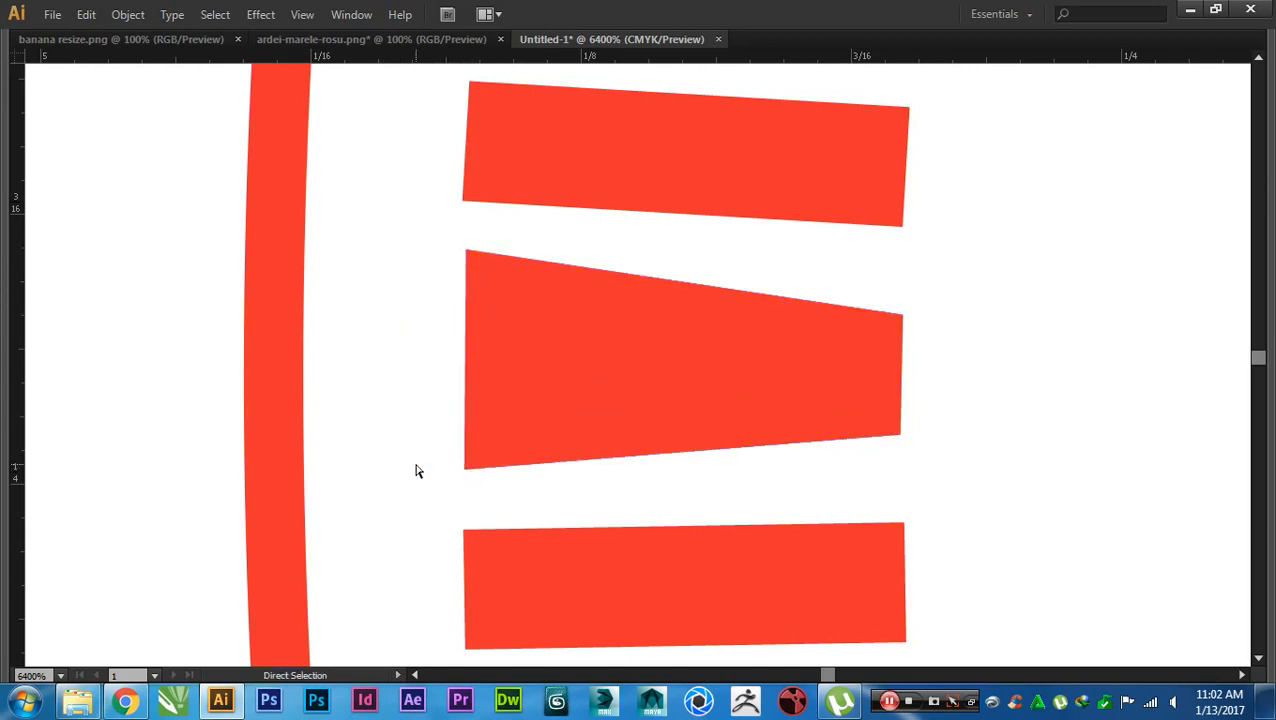
- Move the two inner corner anchors of that tick horizontally toward the circle's center by about 0.12 in to lengthen it
left_click_drag(934, 291, 840, 470)
left_click_drag(1002, 464, 467, 385)
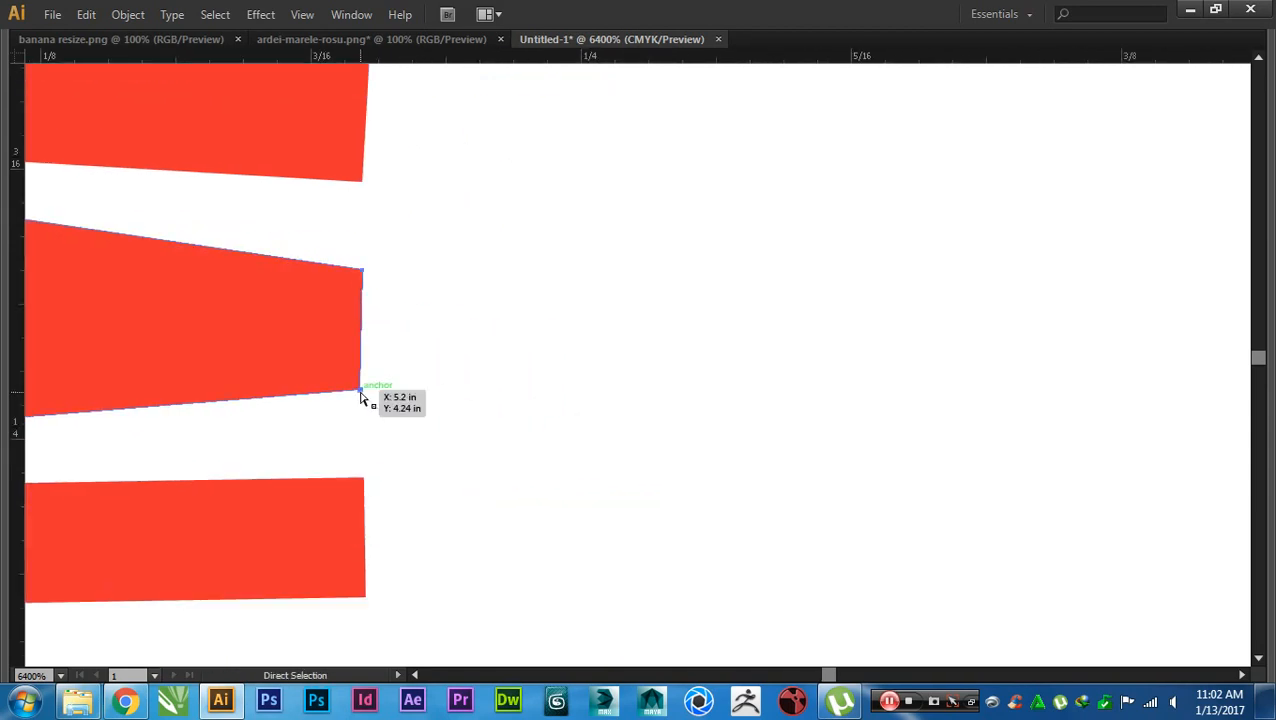
left_click(361, 390, "shift")
left_click_drag(361, 391, 884, 391)
scroll(874, 437, "down", 5, "alt")
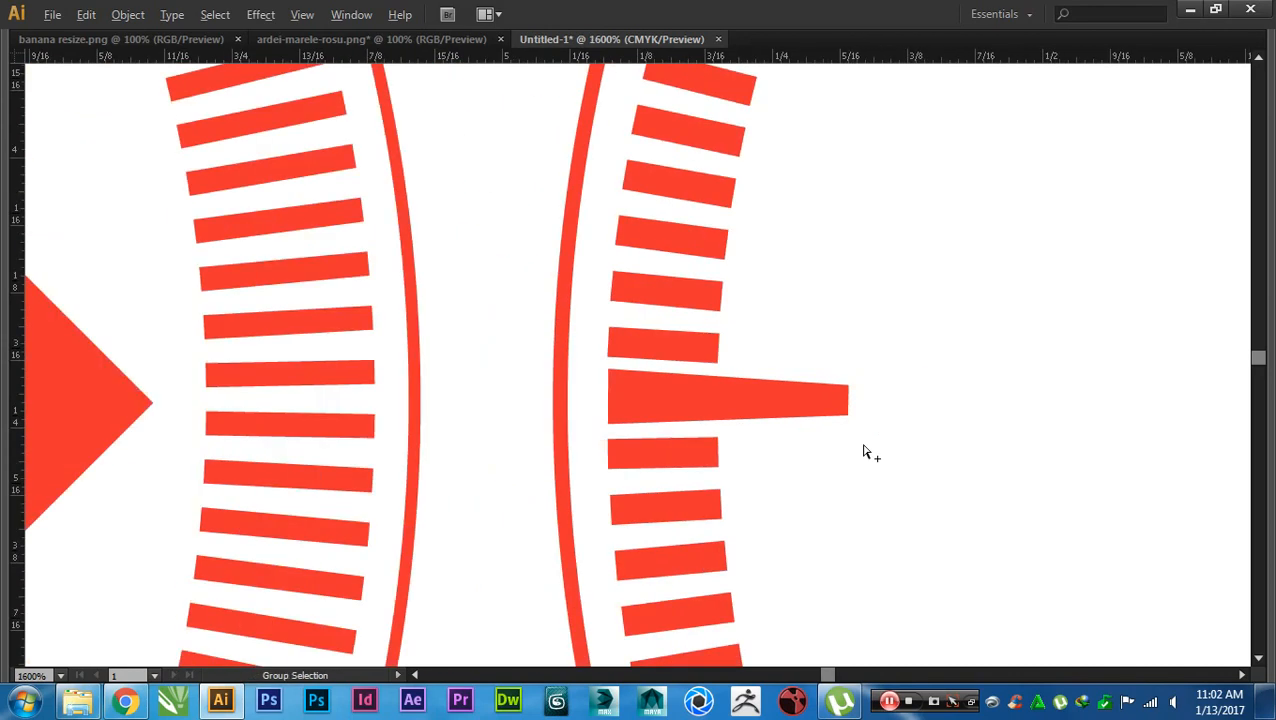
- Expand the fill and stroke of the right ring's rightmost tick, opposite the lengthened one, into an outlined shape
scroll(749, 493, "down", 3)
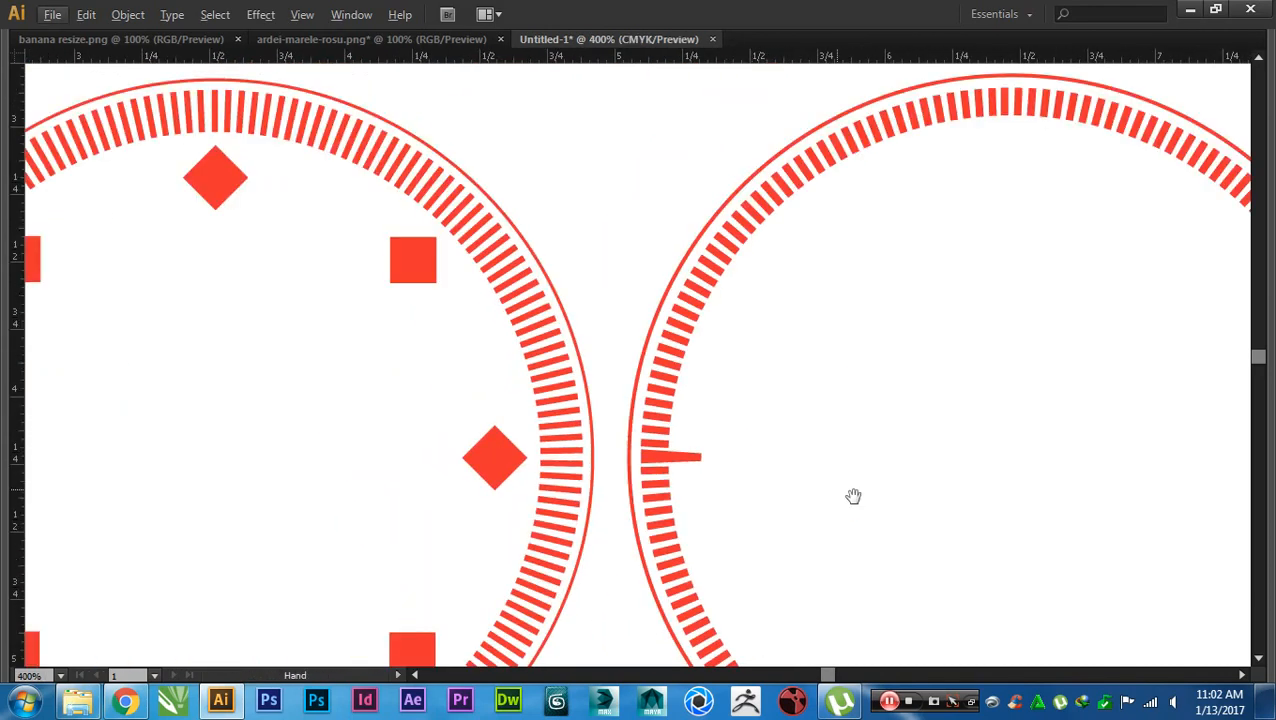
left_click_drag(852, 498, 590, 468)
scroll(590, 468, "down", 1)
left_click_drag(648, 500, 729, 434)
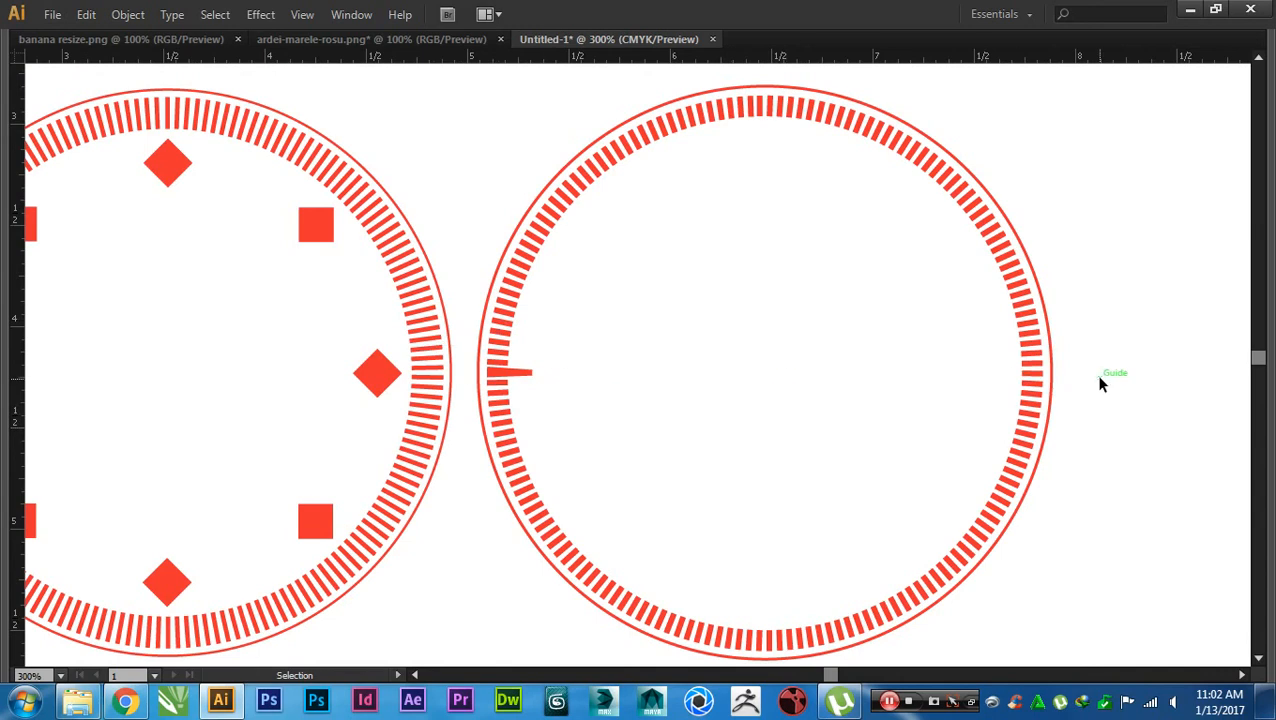
left_click(1038, 376)
scroll(1042, 379, "up", 6)
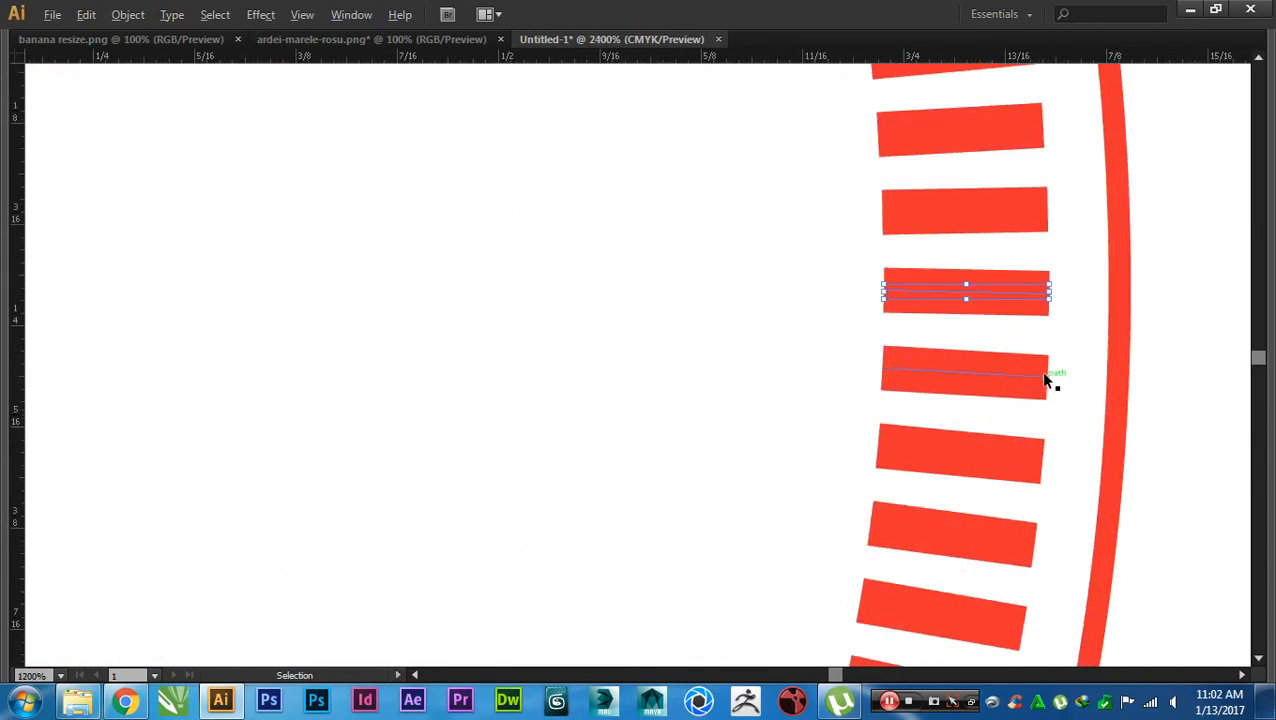
left_click_drag(1021, 348, 947, 421)
scroll(866, 357, "up", 3)
scroll(866, 357, "right", 3)
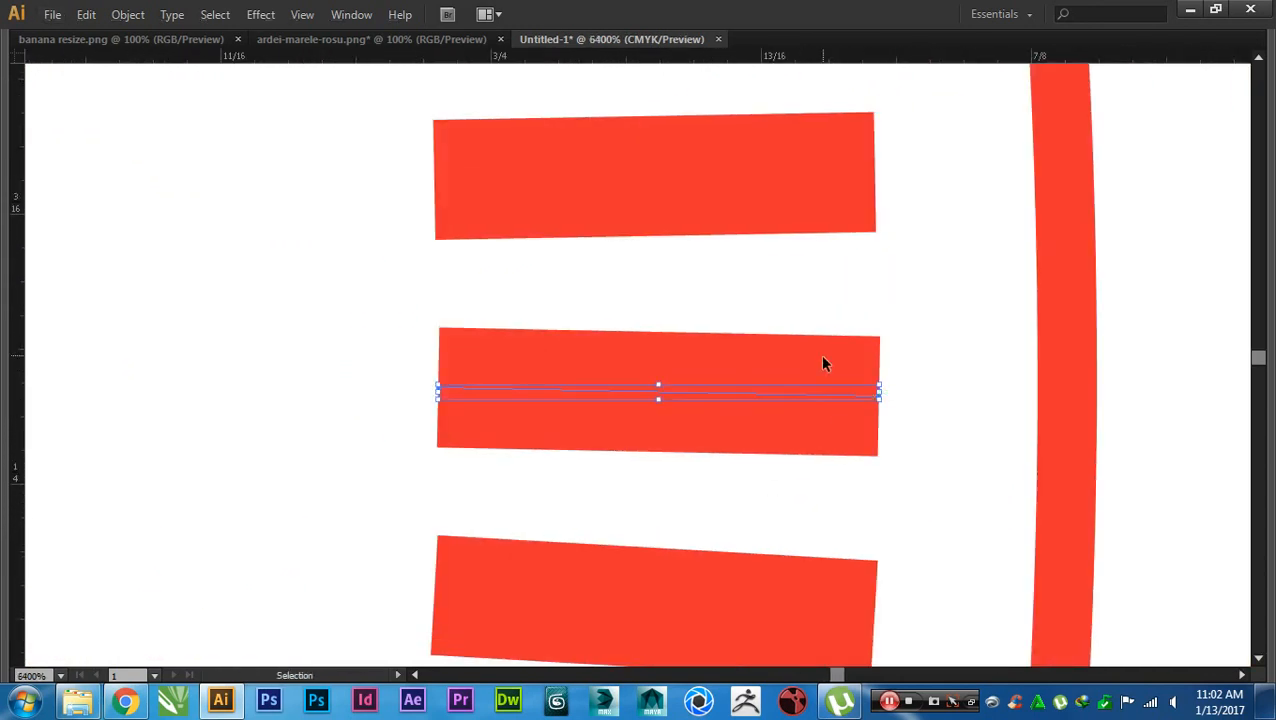
left_click(127, 16)
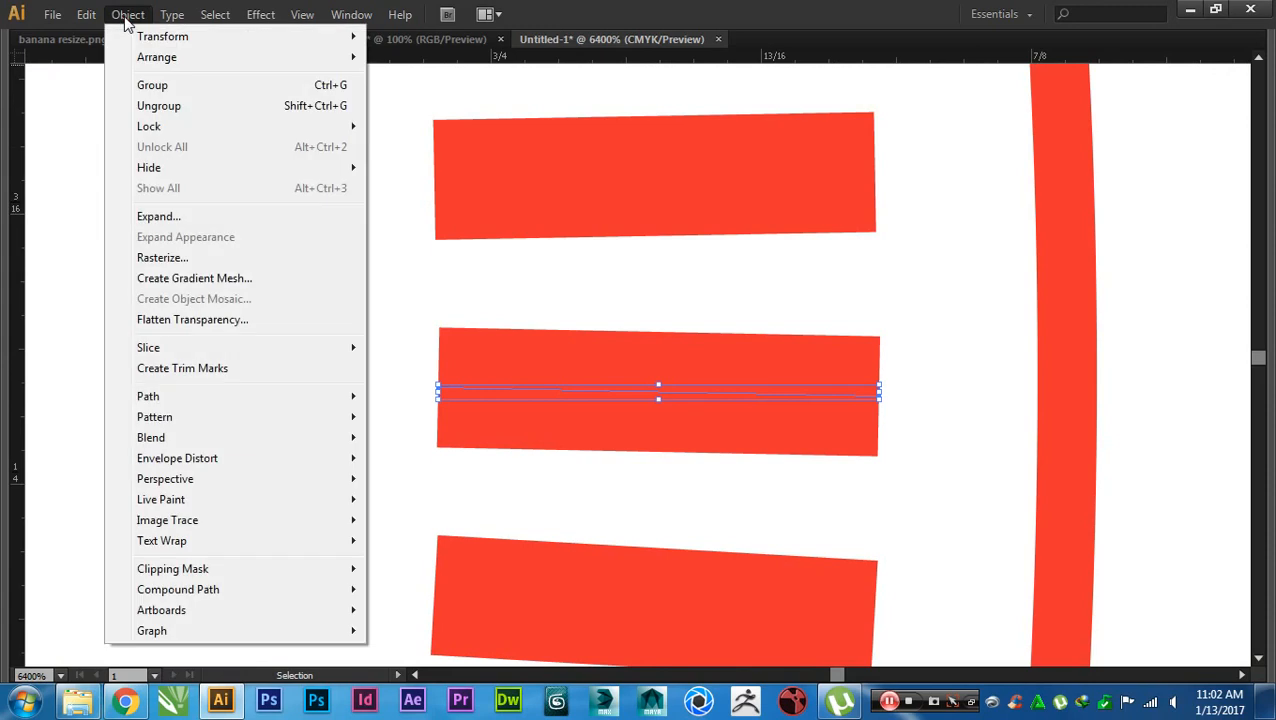
left_click(140, 217)
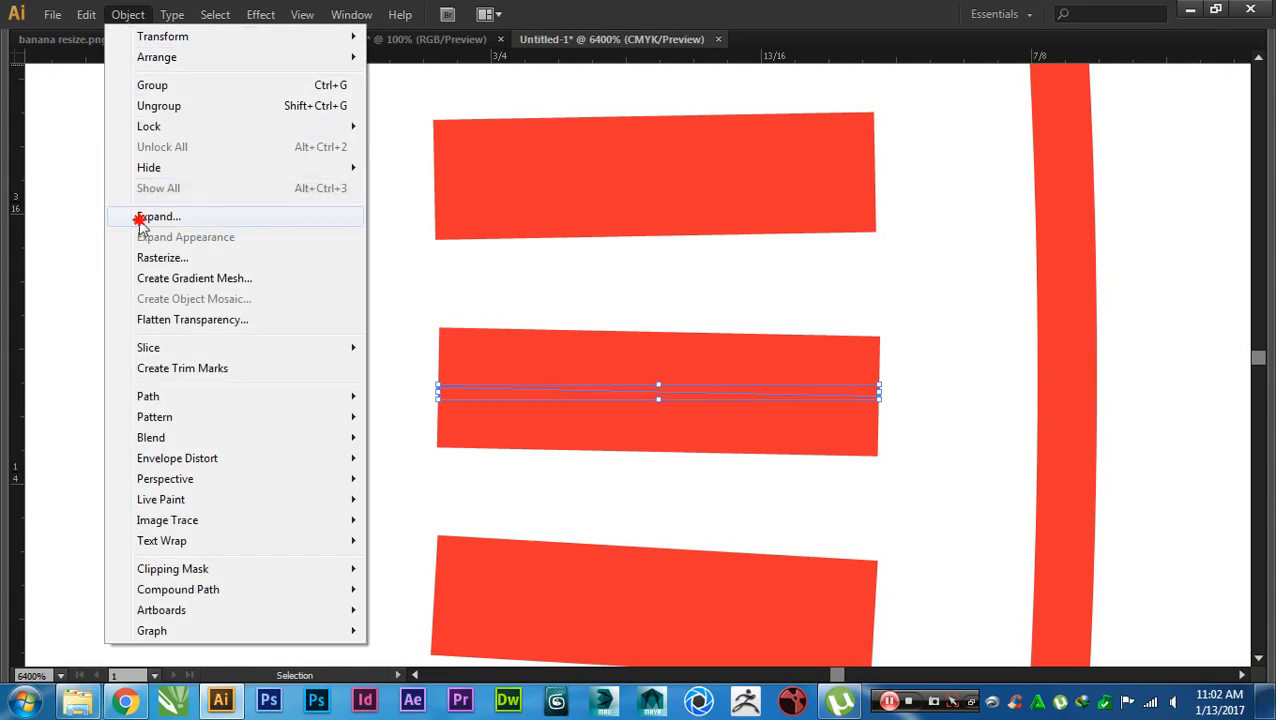
left_click(447, 378)
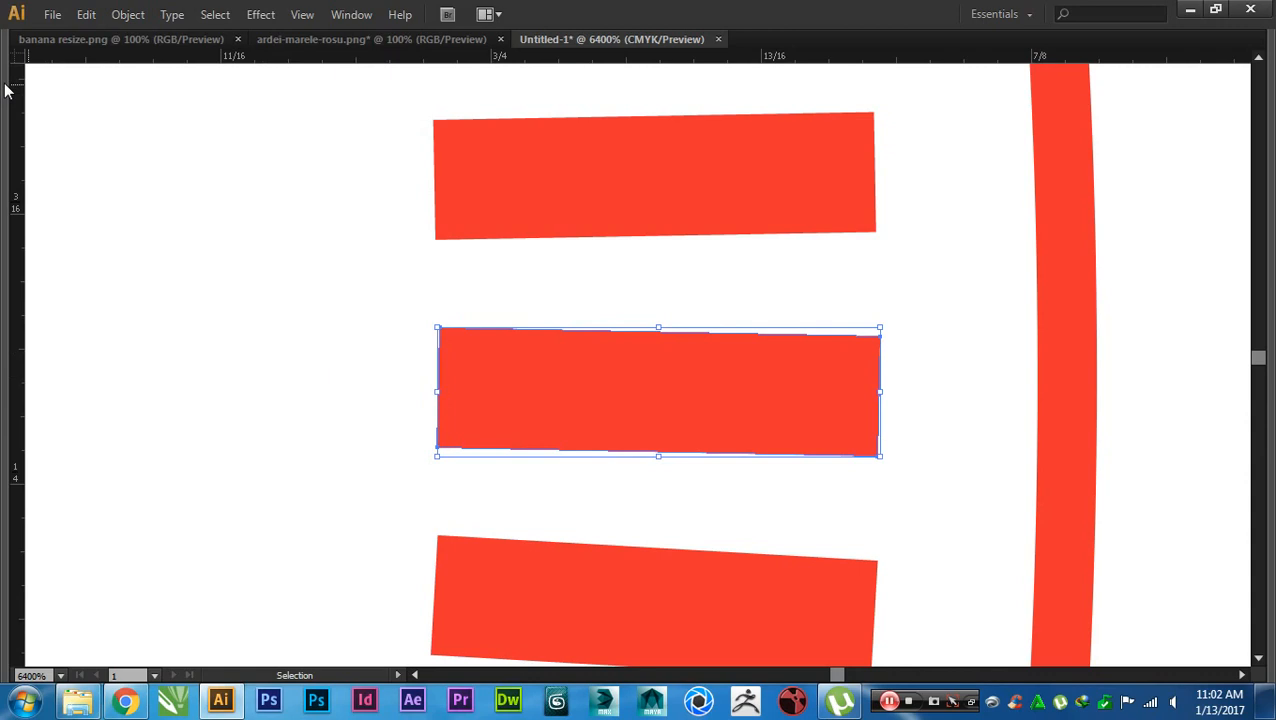
- Widen the outer end of the right ring's rightmost tick by moving its two outer corner anchors apart, about 0.01 in each
mouse_move(5, 86)
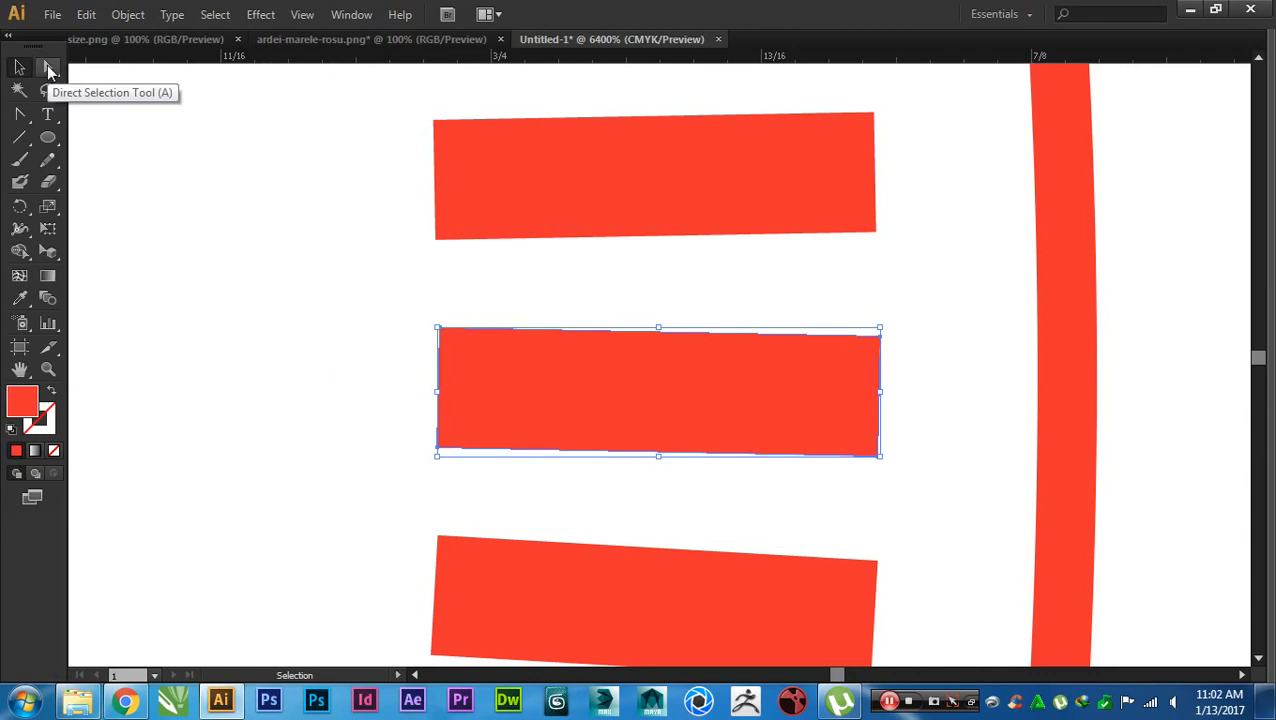
left_click(47, 67)
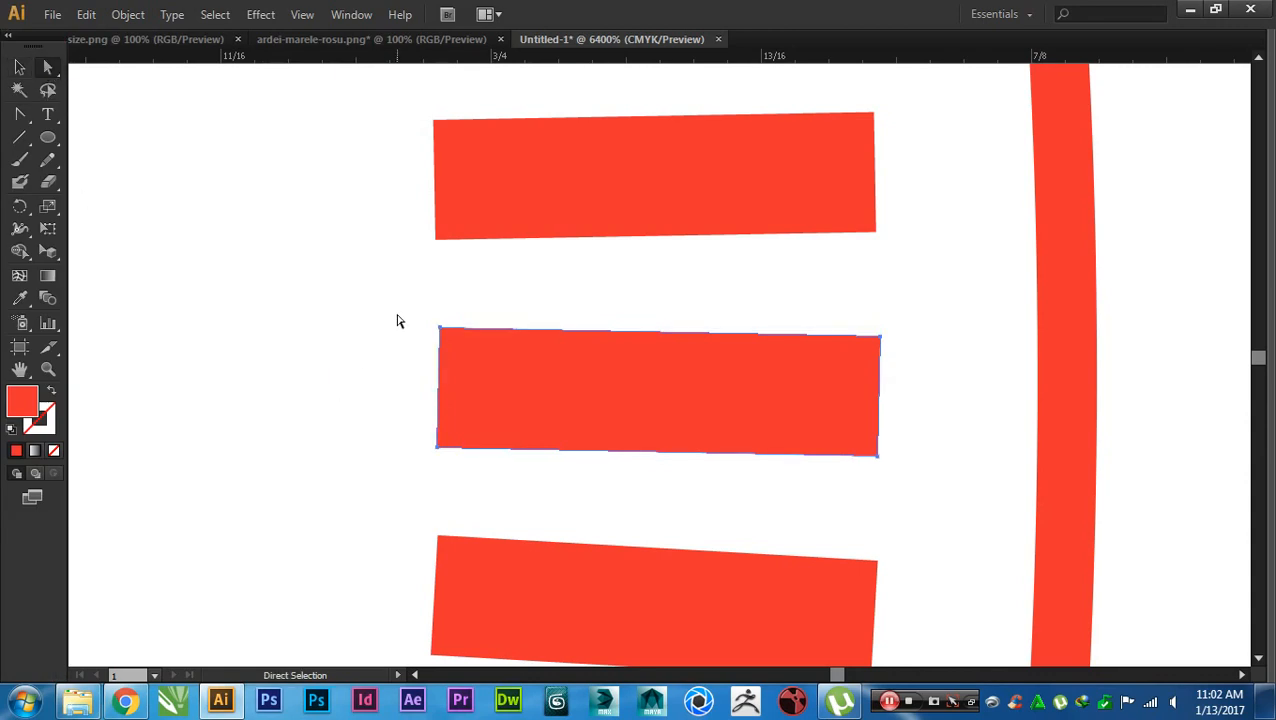
left_click_drag(398, 298, 480, 372)
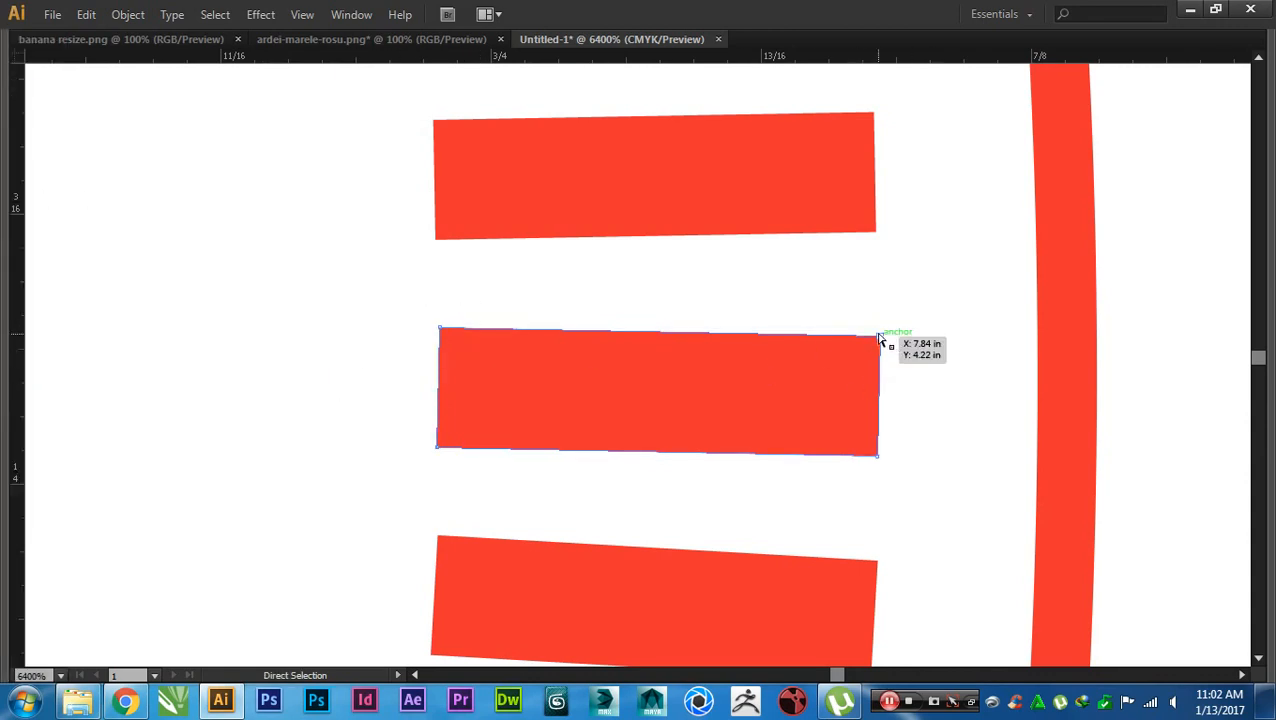
left_click_drag(880, 337, 880, 283)
left_click_drag(877, 455, 874, 508)
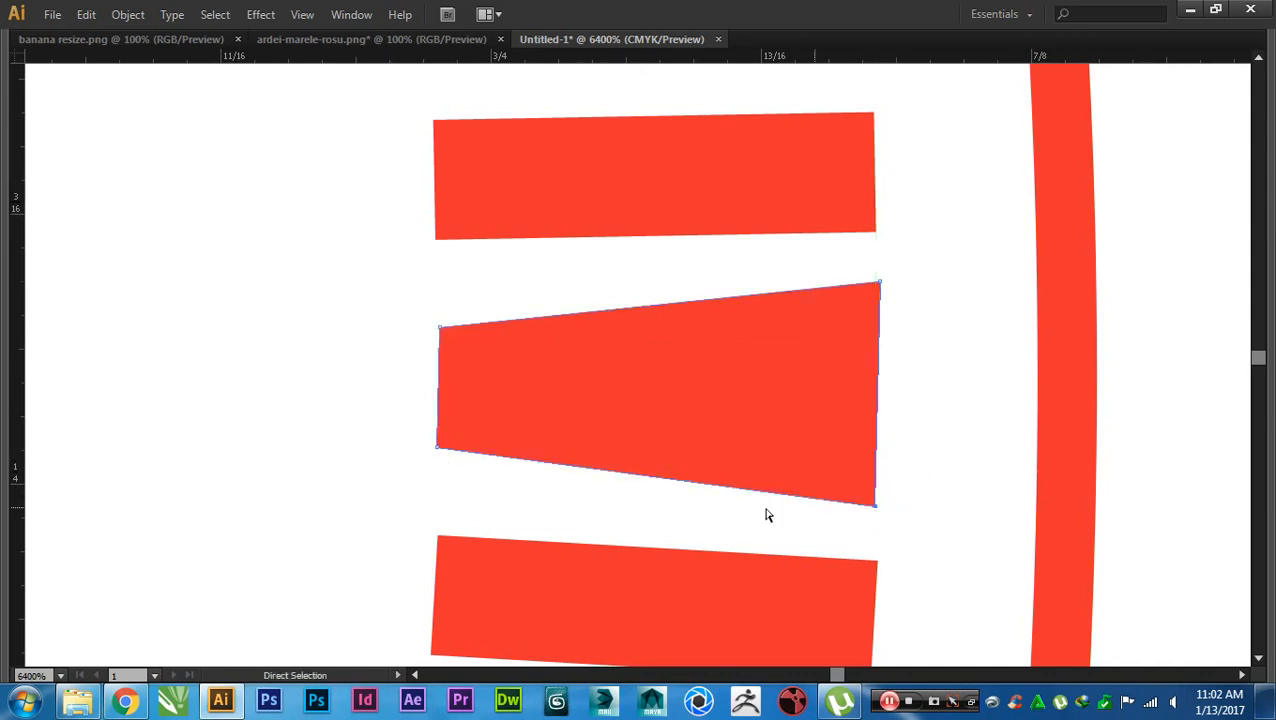
- Lengthen the rightmost tick by moving its two inner corner anchors horizontally toward the circle's center by about 0.13 in
scroll(669, 495, "left", 2)
scroll(553, 429, "down", 1)
left_click_drag(547, 328, 604, 464)
left_click_drag(785, 480, 1145, 481)
left_click_drag(932, 454, 515, 444)
scroll(622, 483, "down", 4)
left_click_drag(731, 535, 1022, 513)
key("v")
left_click(592, 529)
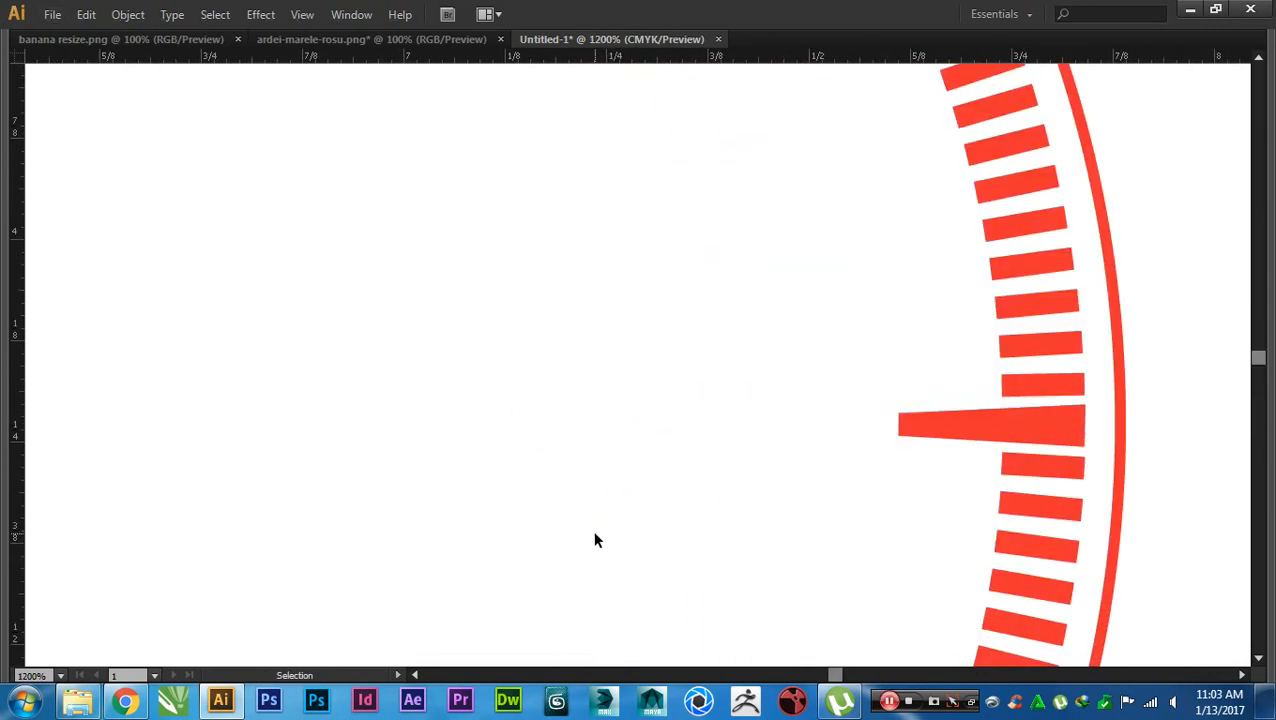
- Delete the reshaped leftmost tick of the right ring
scroll(592, 529, "down", 2)
scroll(866, 501, "down", 2)
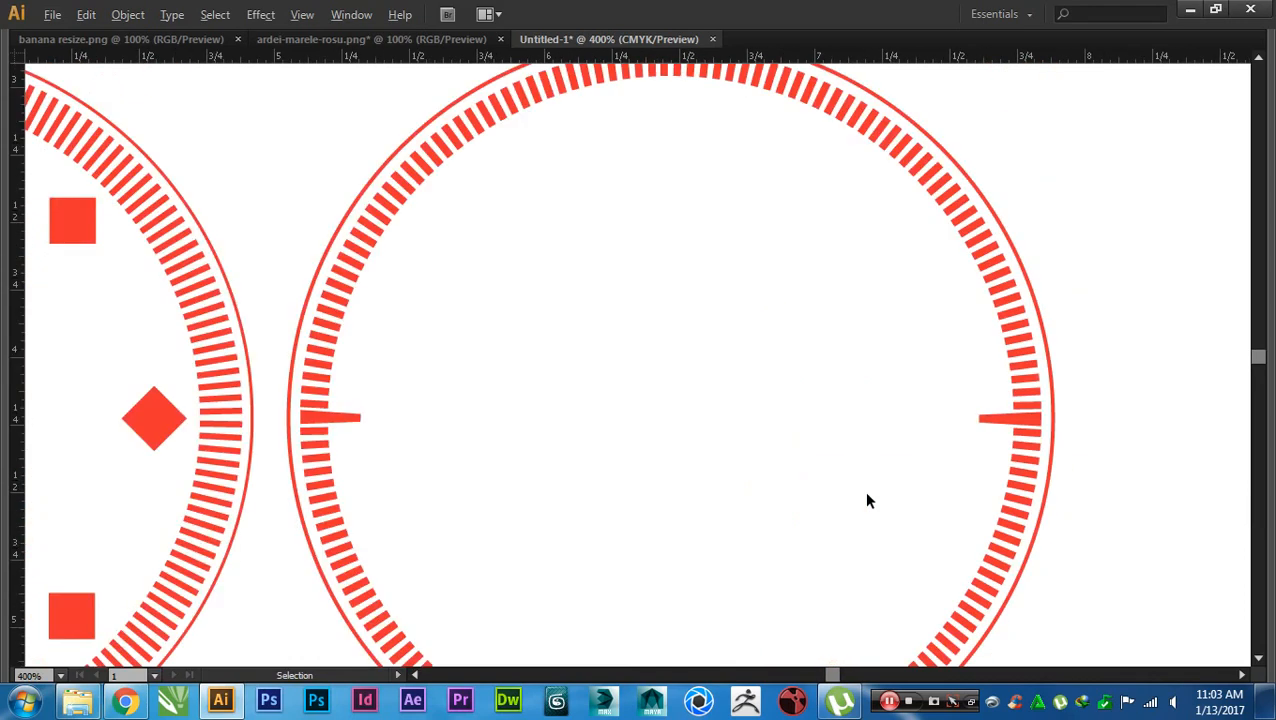
left_click_drag(909, 479, 976, 422)
left_click_drag(830, 502, 797, 496)
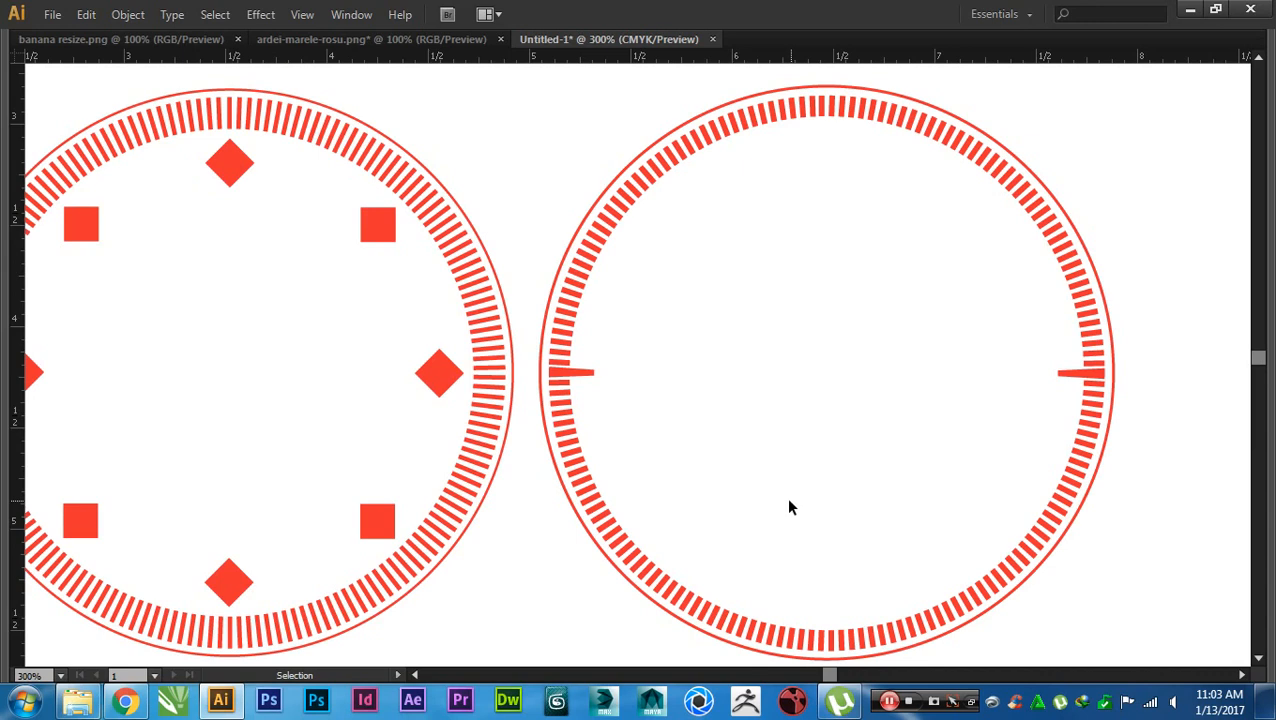
left_click_drag(790, 506, 869, 493)
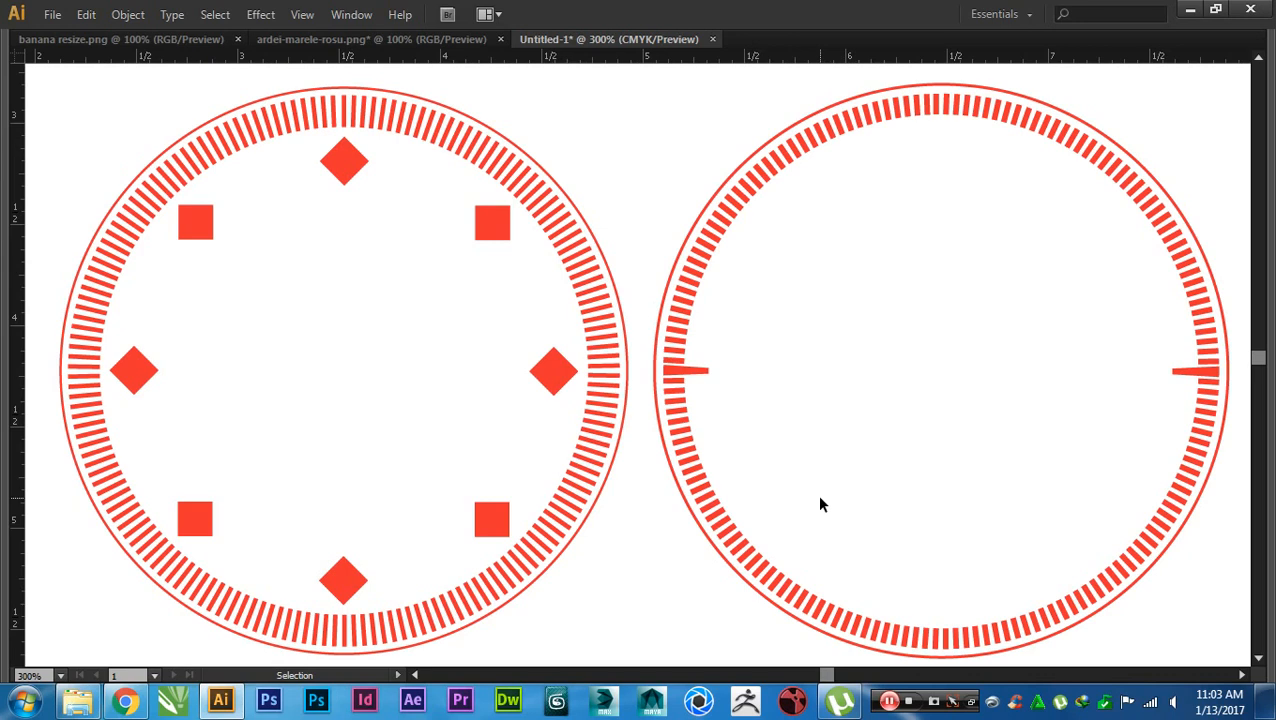
left_click(707, 371)
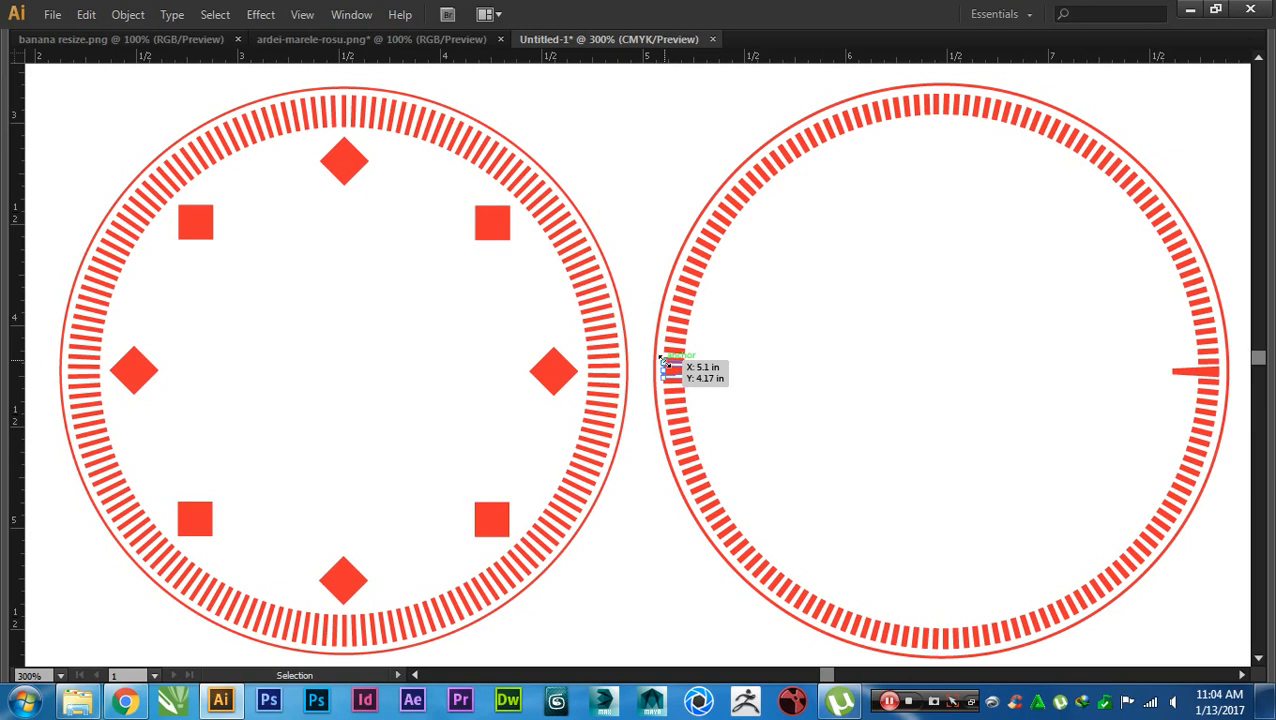
left_click(945, 334)
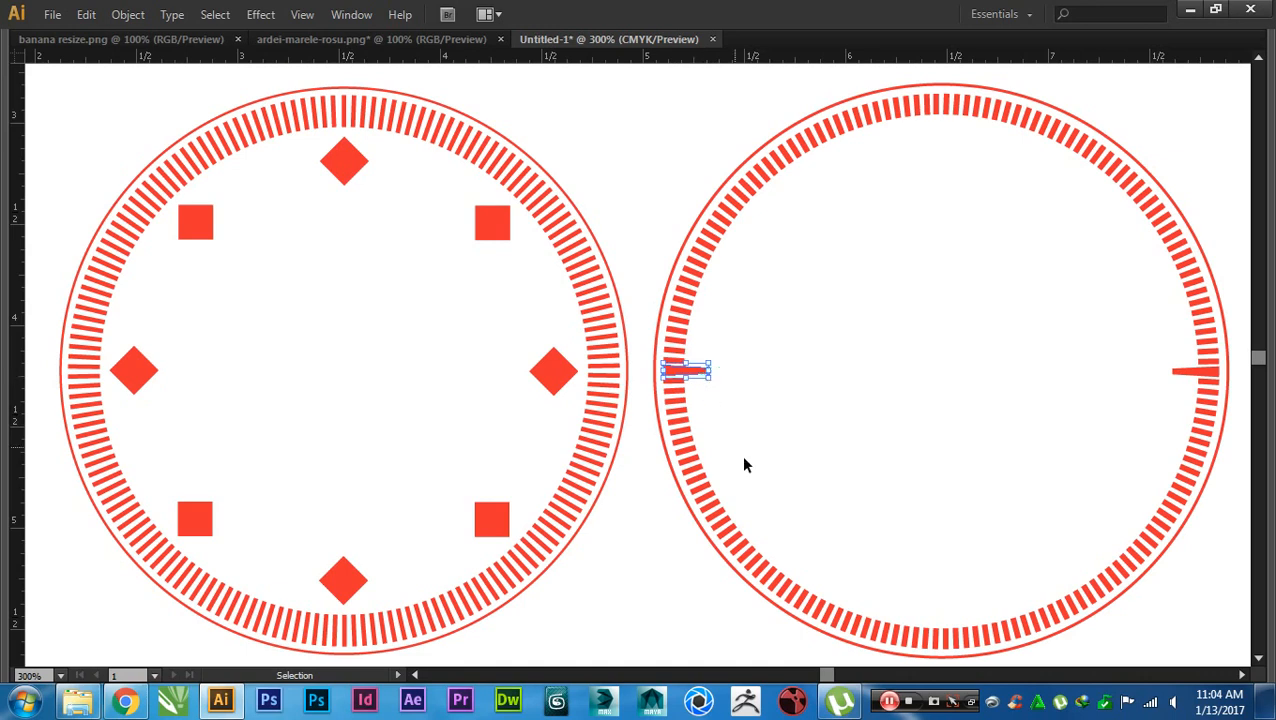
key("Delete")
- Place two copies of the right ring's rightmost tick inside the circle and move the upper copy near the gap at the ring's left side
left_click_drag(1183, 373, 840, 380)
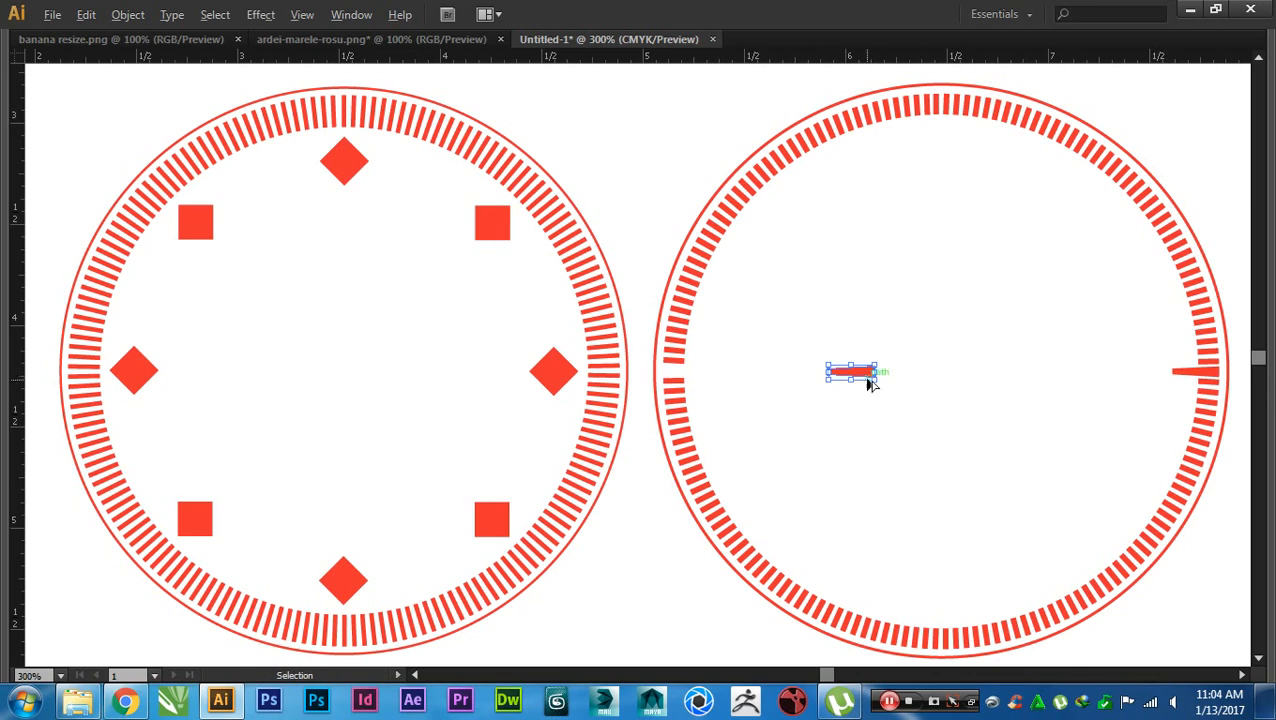
left_click_drag(869, 377, 878, 492)
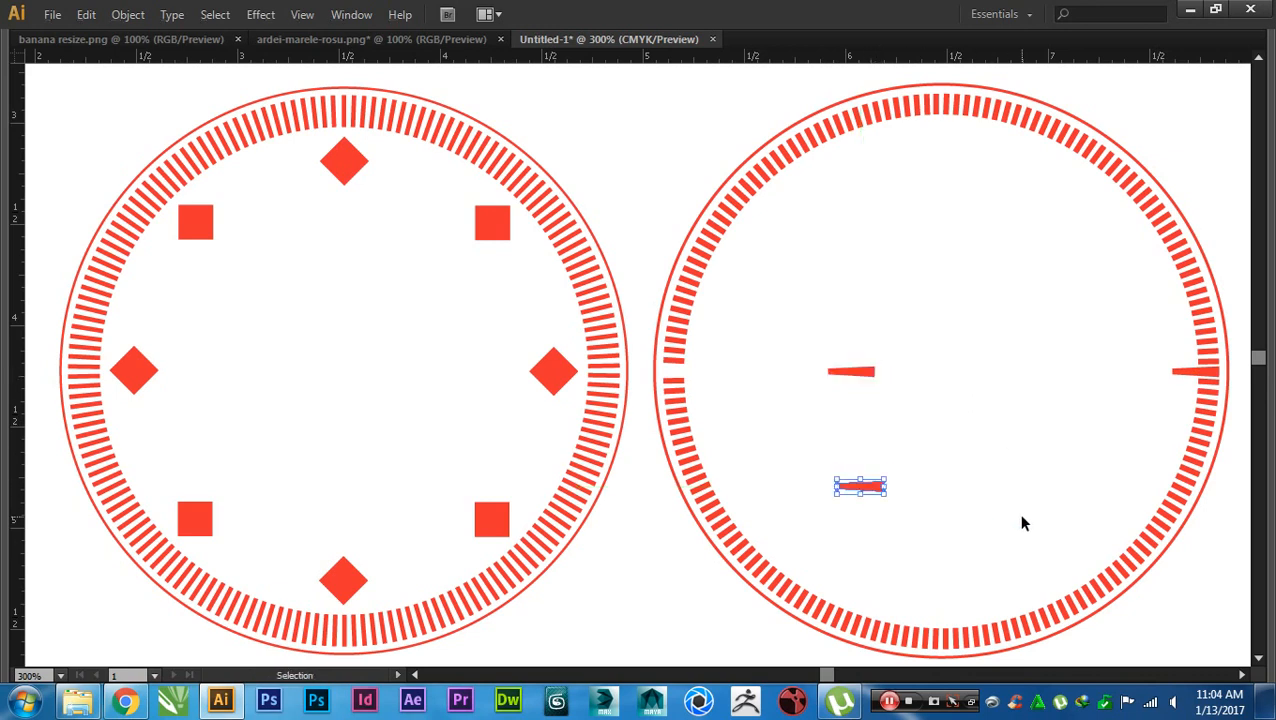
left_click(918, 451)
scroll(820, 362, "up", 3)
left_click_drag(847, 421, 652, 408)
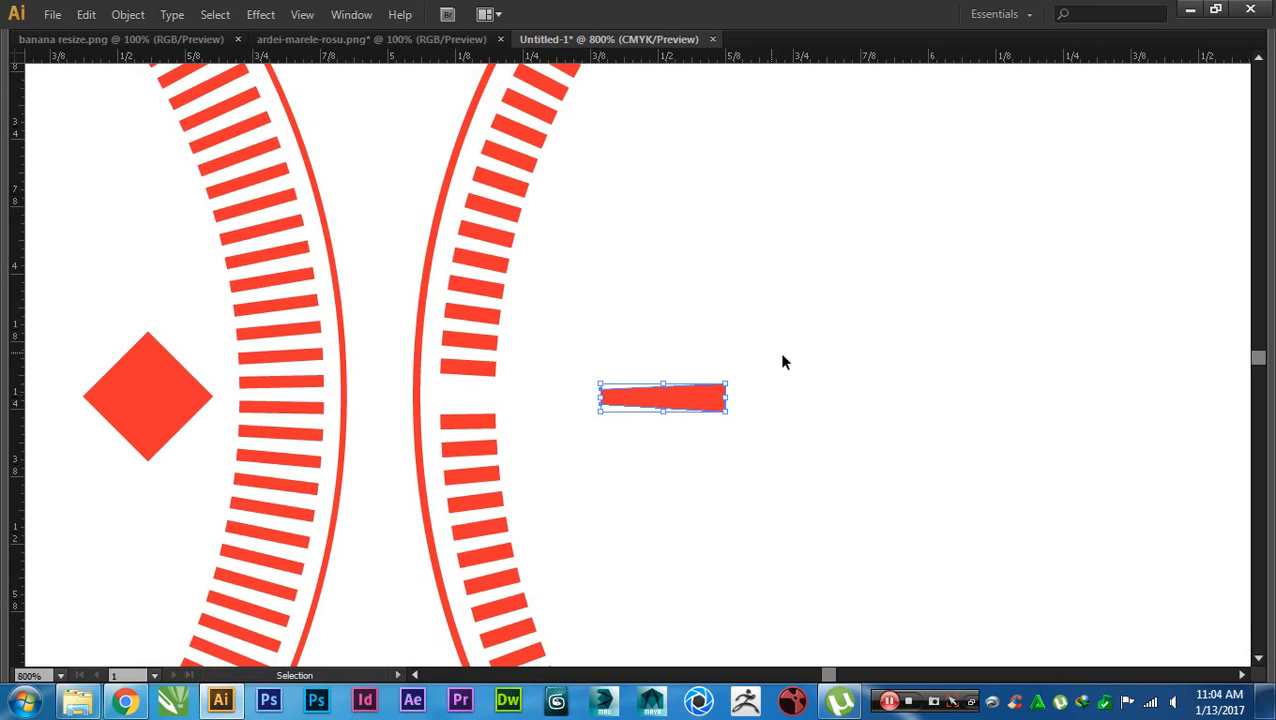
- Reflect the tick copy beside the gap across the vertical axis
right_click(688, 396)
mouse_move(786, 538)
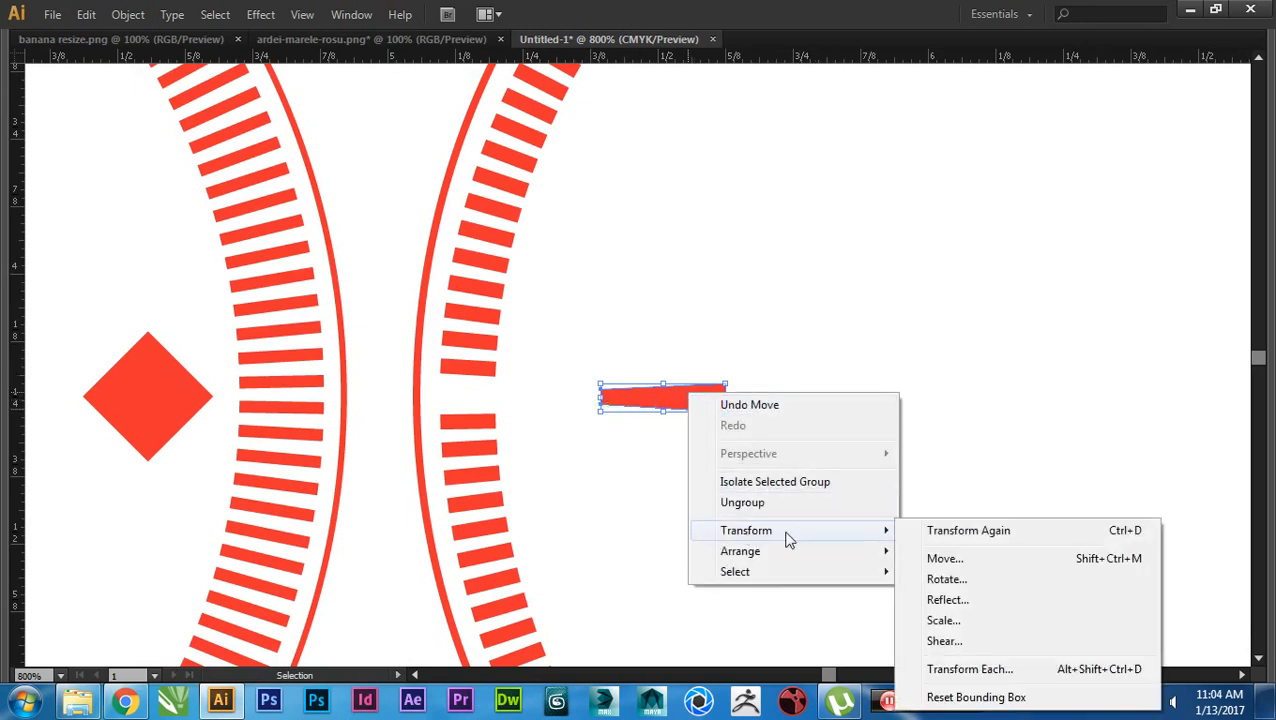
left_click(955, 600)
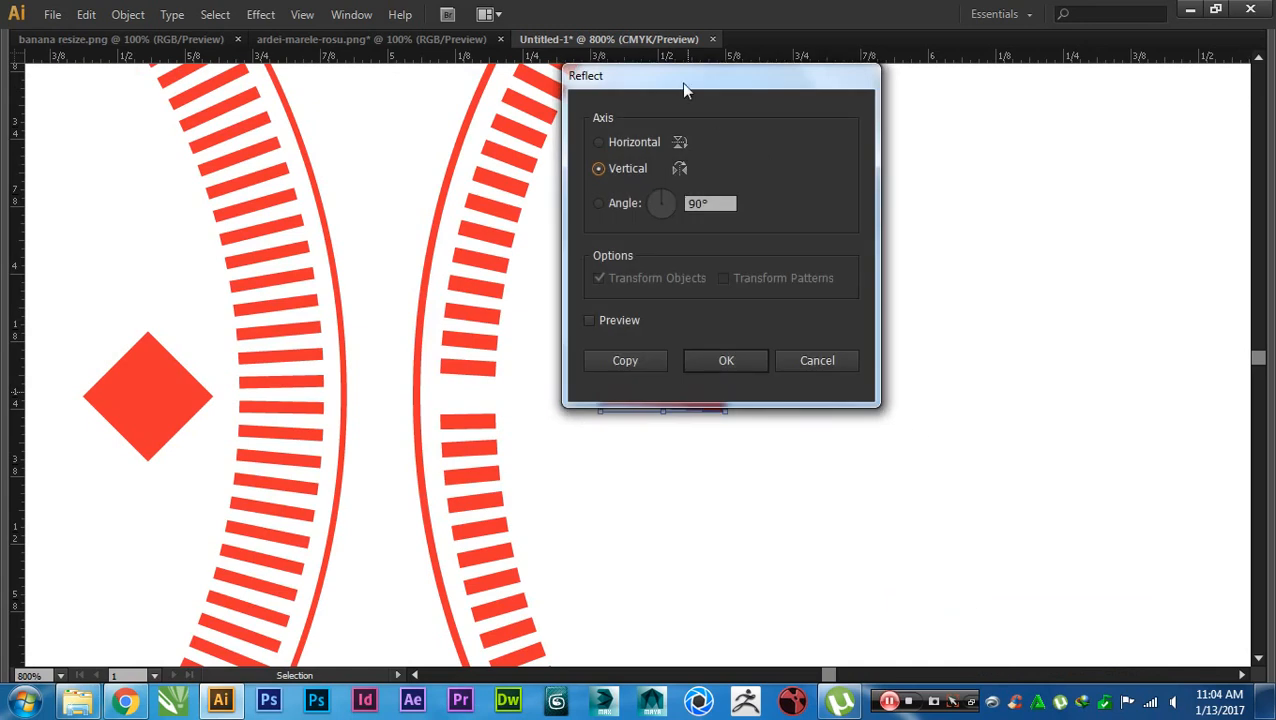
left_click_drag(681, 83, 958, 176)
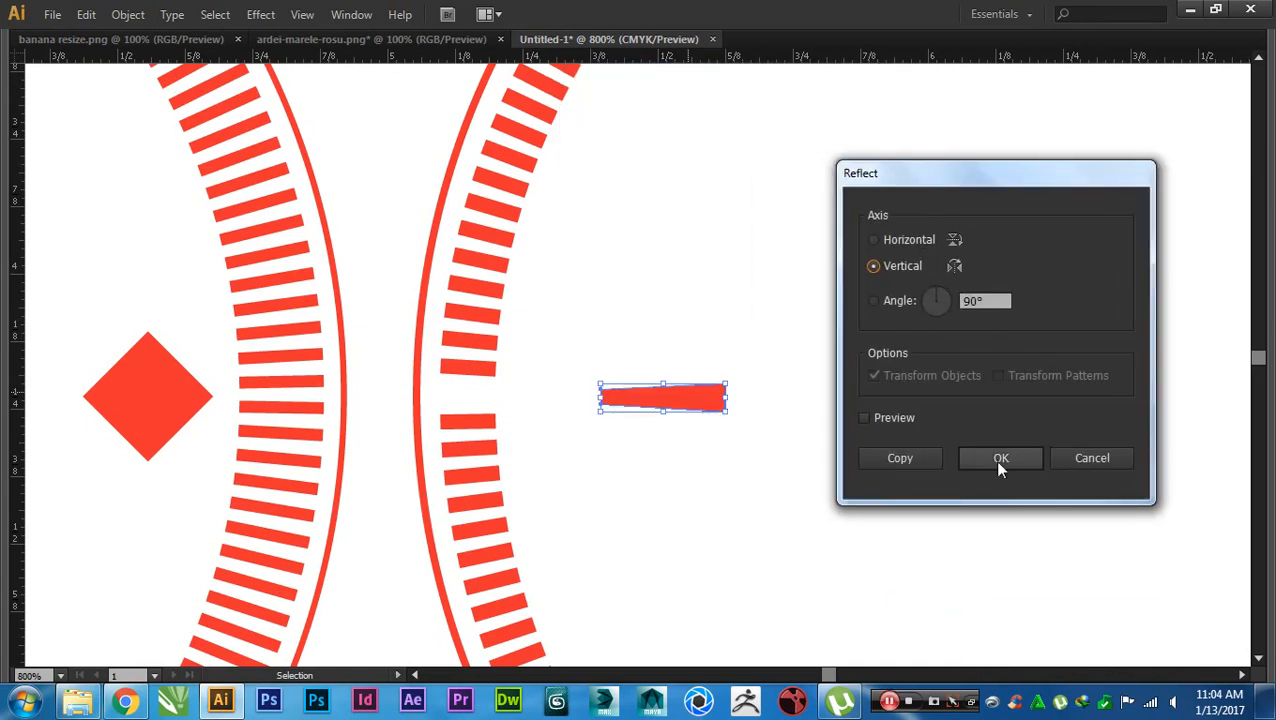
left_click(866, 418)
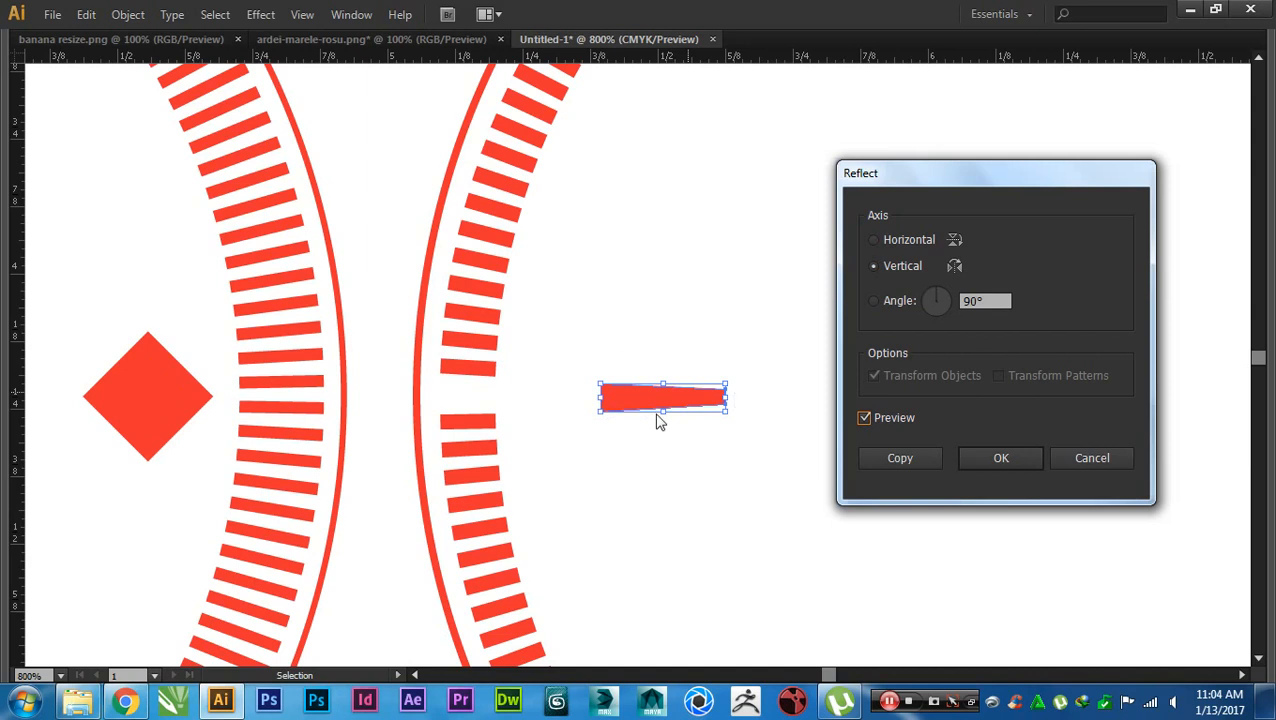
left_click(962, 465)
- Move the reflected tick into the gap at the right ring's left side, lining its wide end up with the neighbouring ticks
left_click_drag(647, 397, 485, 400)
left_click(578, 455)
scroll(493, 436, "up", 1, "alt")
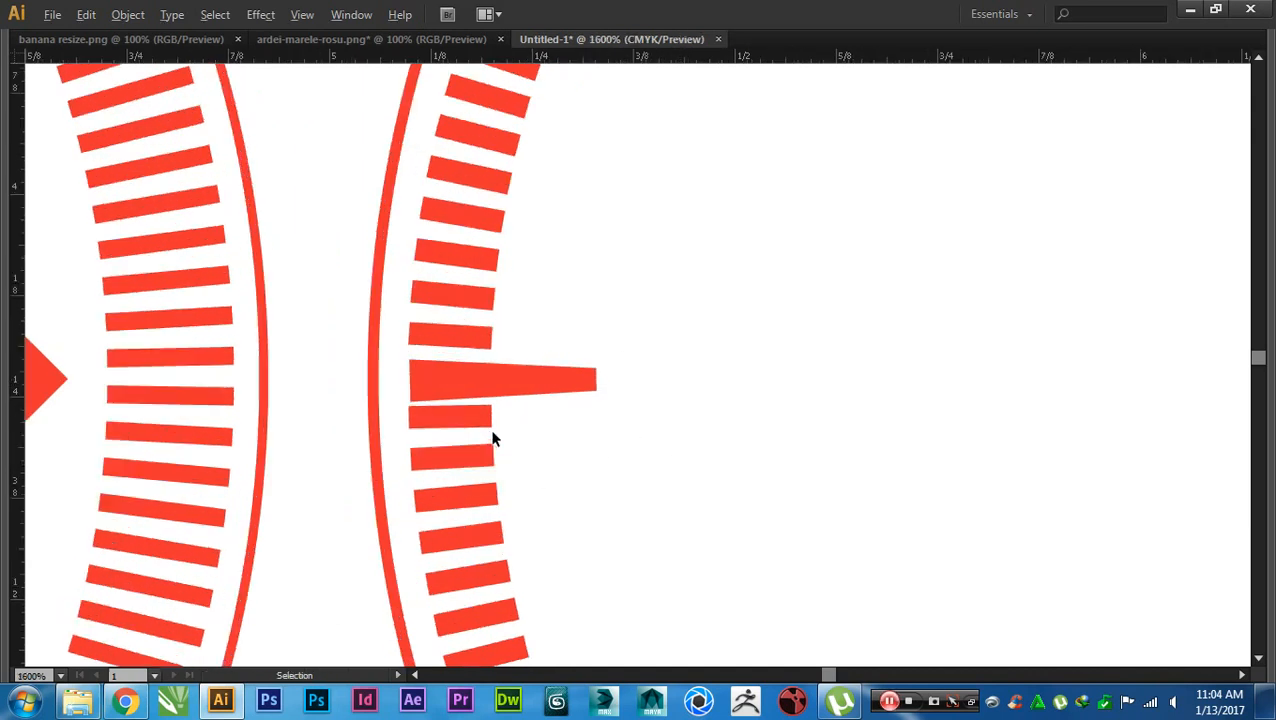
scroll(493, 436, "up", 2, "alt")
left_click(405, 337)
left_click_drag(405, 337, 404, 323)
left_click(630, 412)
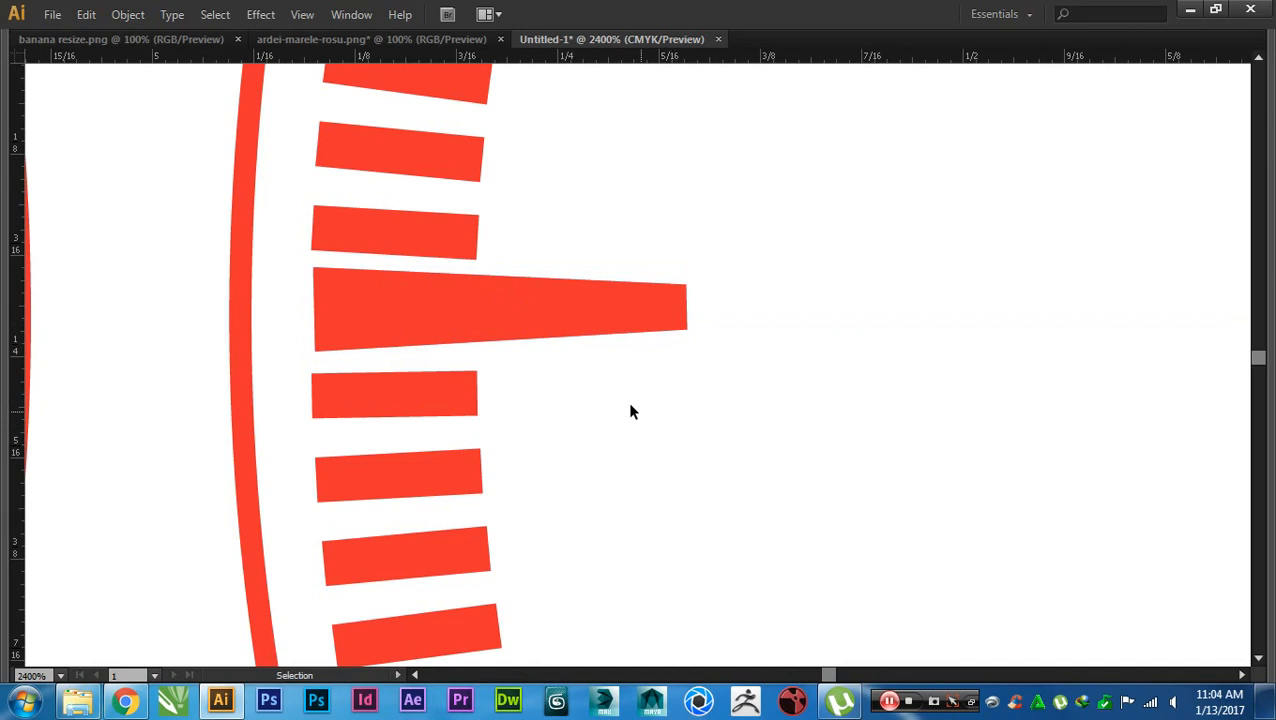
- Fine-tune the reflected tick's vertical position so it sits evenly between the ticks above and below it
left_click(556, 316)
key("Down")
key("Up")
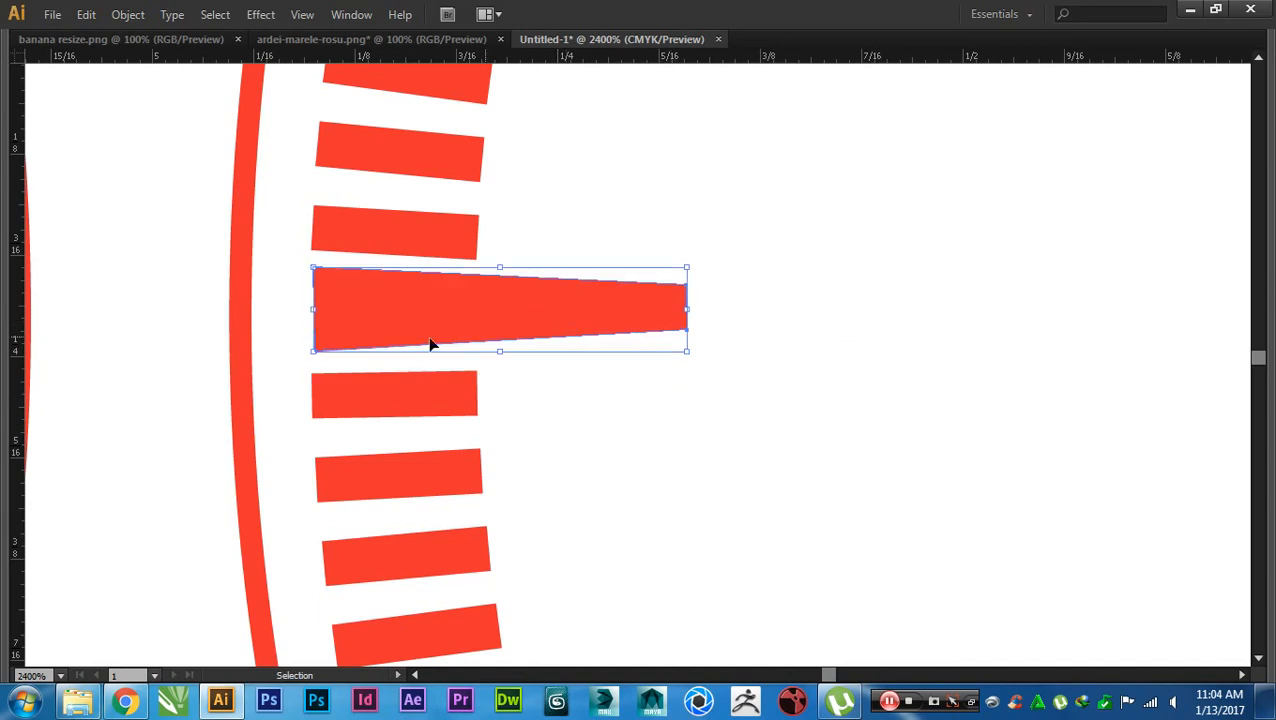
scroll(350, 326, "up", 3, "alt")
left_click_drag(349, 282, 349, 292)
left_click(912, 484)
scroll(912, 484, "down", 4, "alt")
left_click_drag(1118, 533, 490, 412)
left_click_drag(289, 335, 458, 335)
left_click(321, 320, "shift")
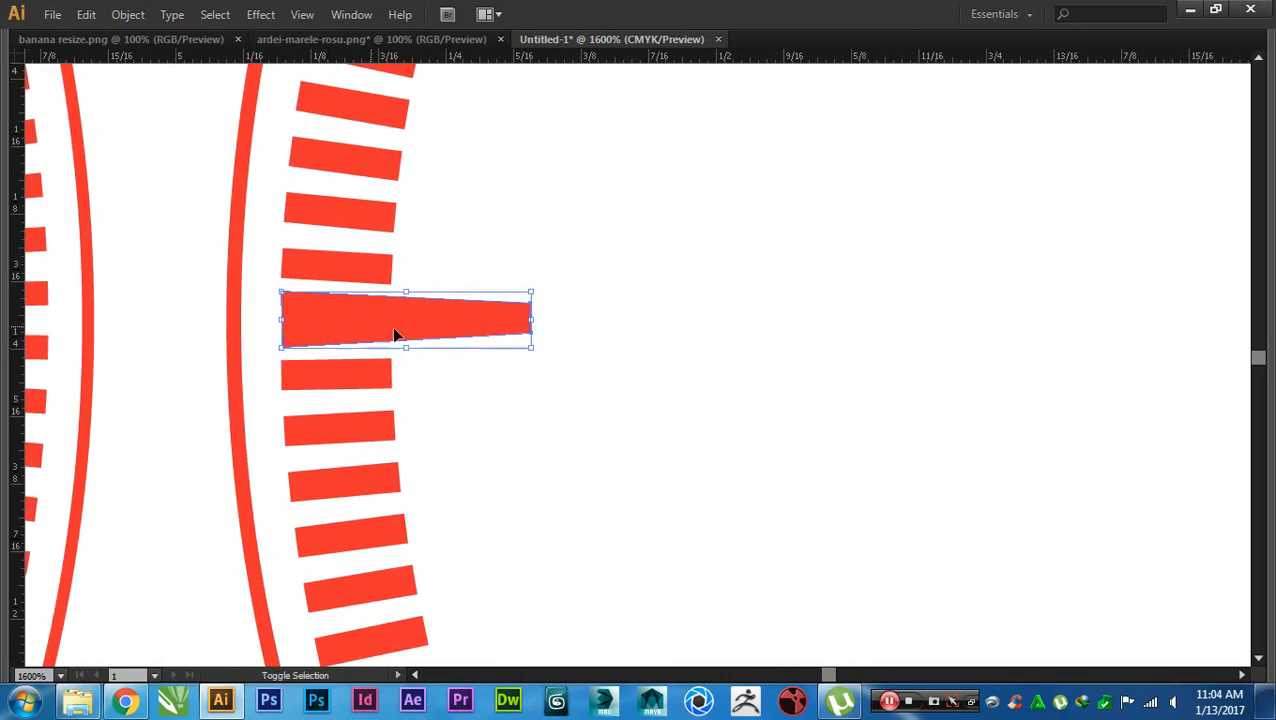
- Delete the spare tick copy left inside the right circle
left_click(637, 424)
scroll(637, 424, "down", 4, "alt")
left_click_drag(571, 443, 206, 423)
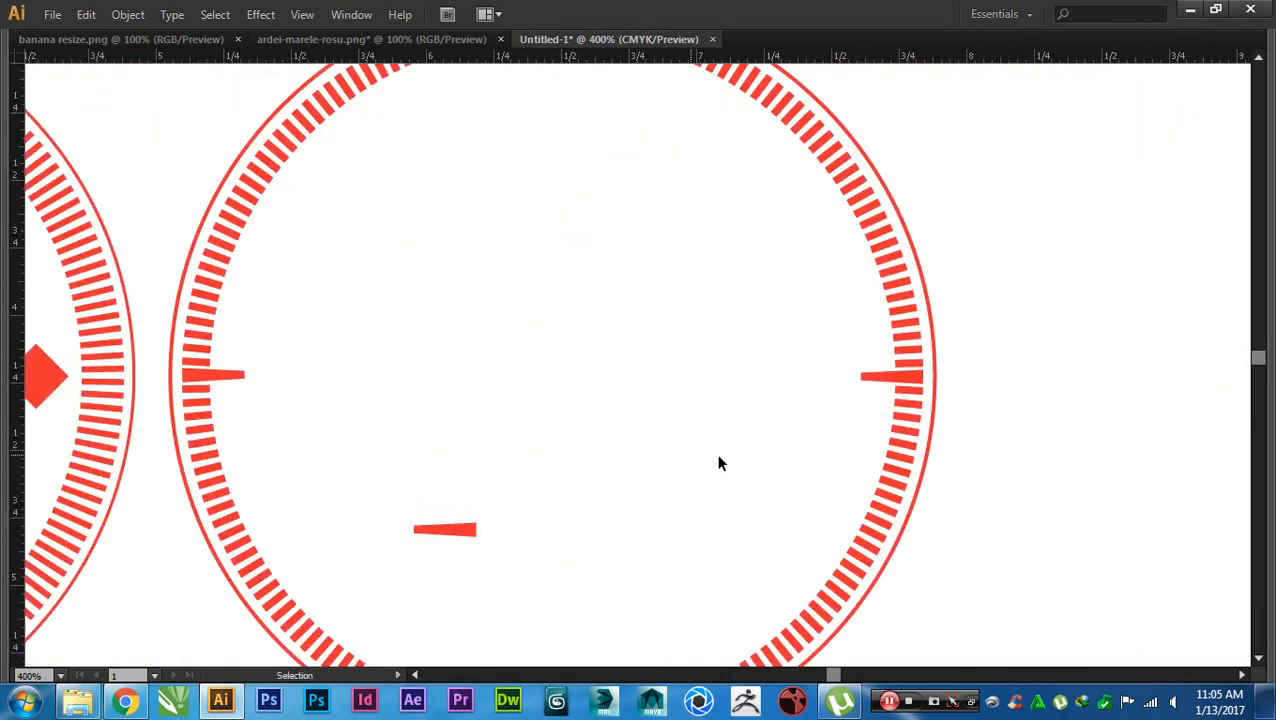
left_click_drag(736, 464, 737, 473)
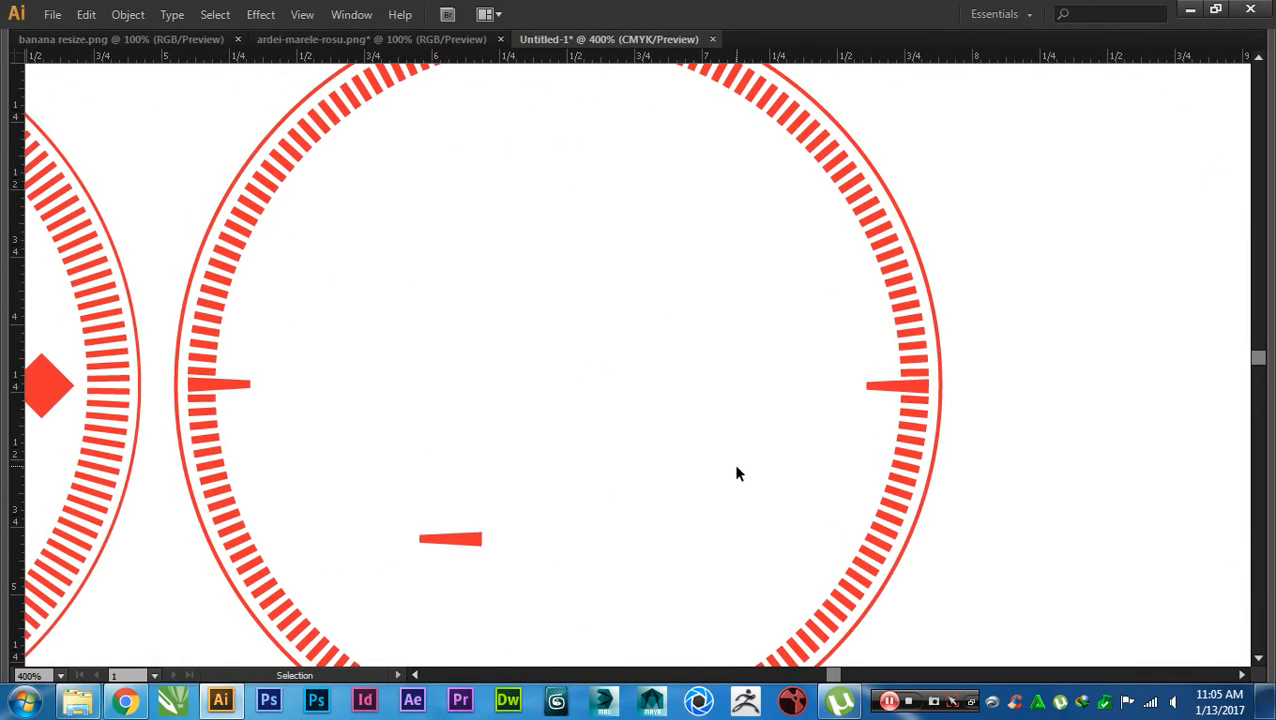
left_click(452, 541)
key("Delete")
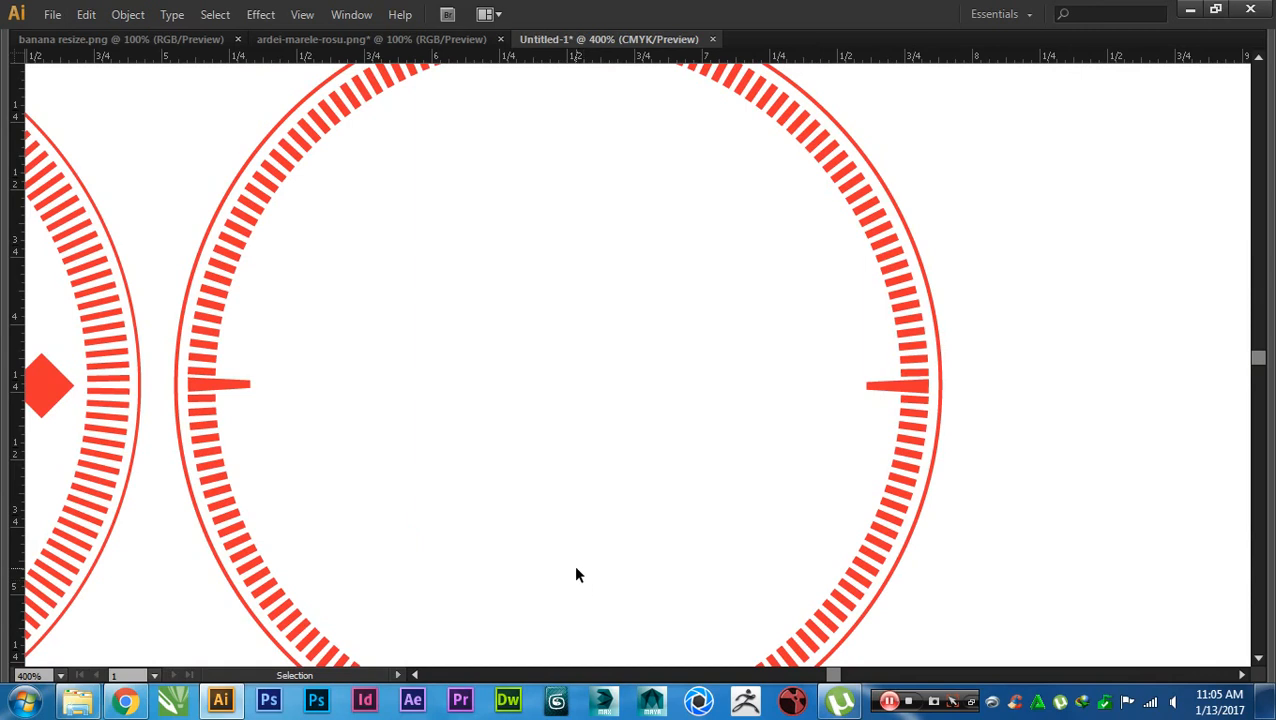
- Cut the right design's outer circle down to its left half by deleting its rightmost anchor point
left_click_drag(575, 574, 720, 558)
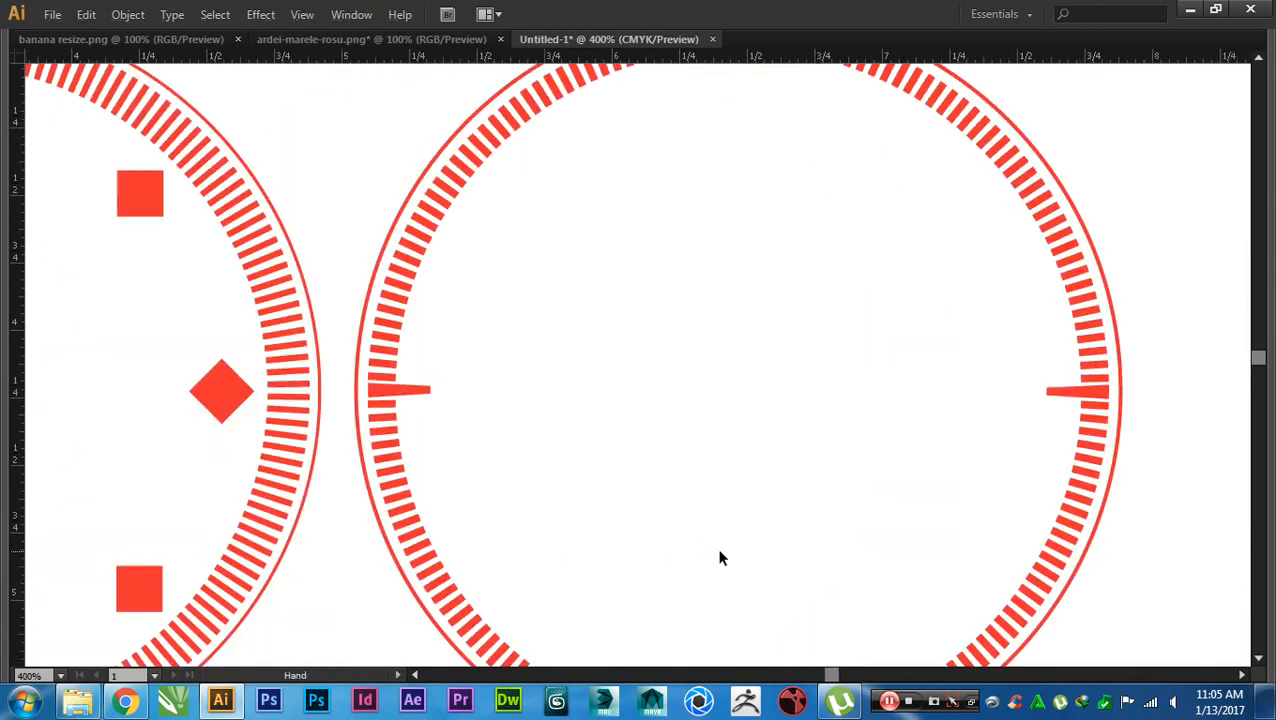
left_click_drag(792, 302, 861, 306)
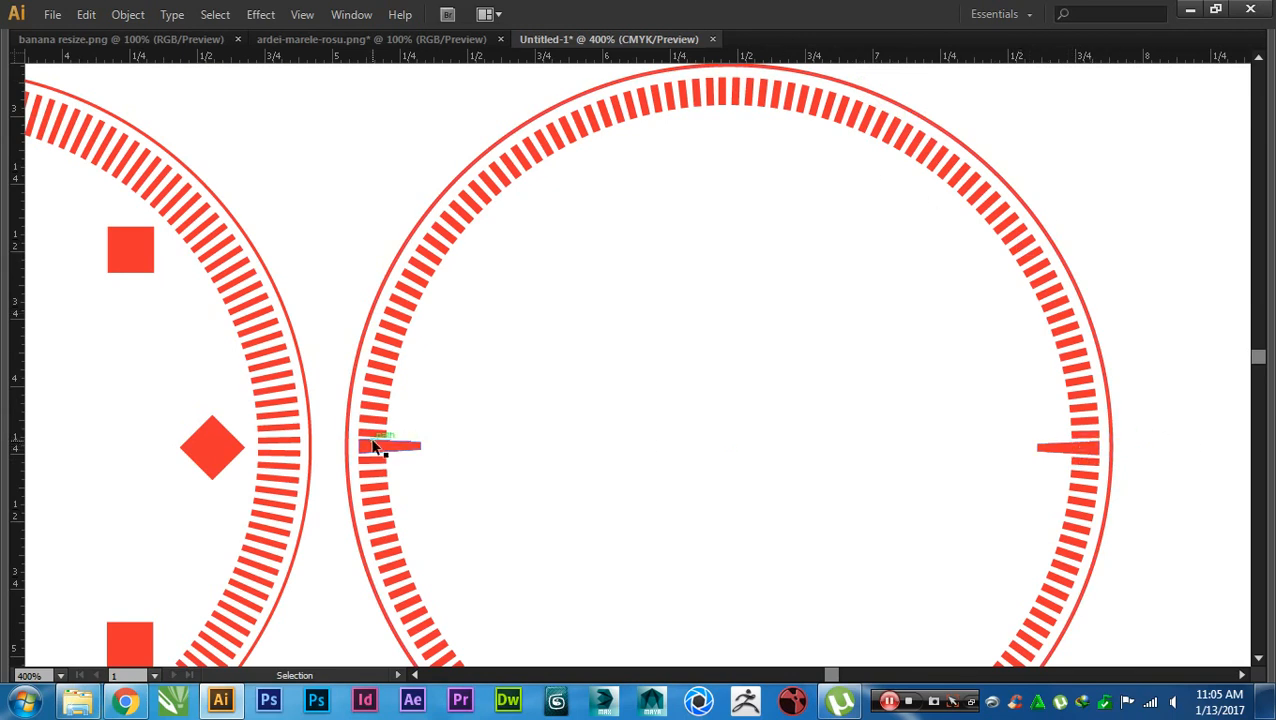
scroll(583, 436, "down", 1)
left_click_drag(668, 432, 746, 362)
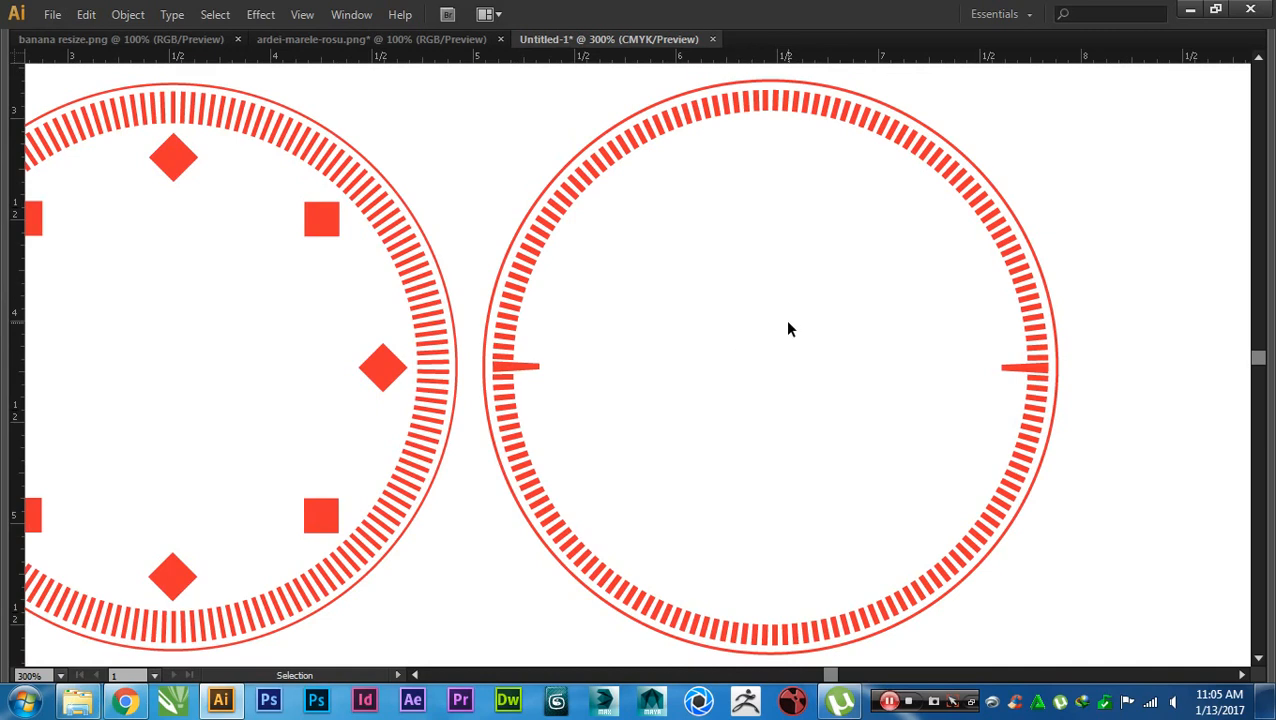
key("ctrl+minus")
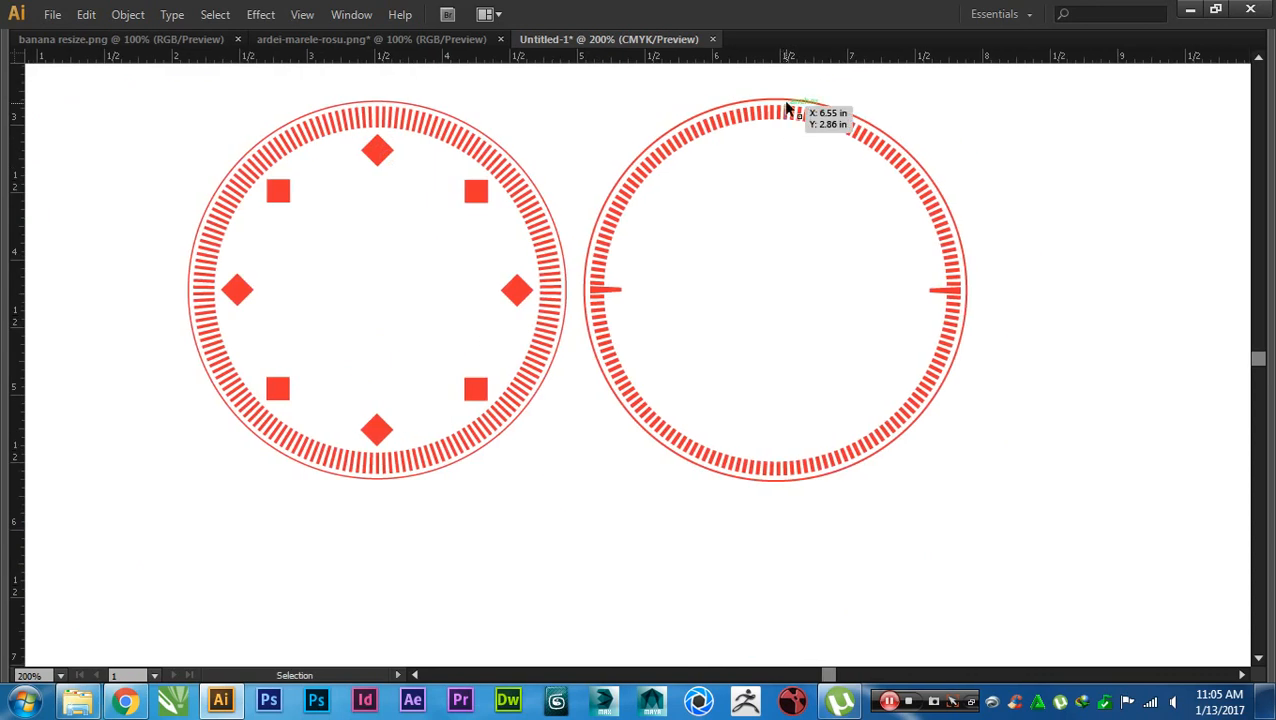
left_click(788, 105)
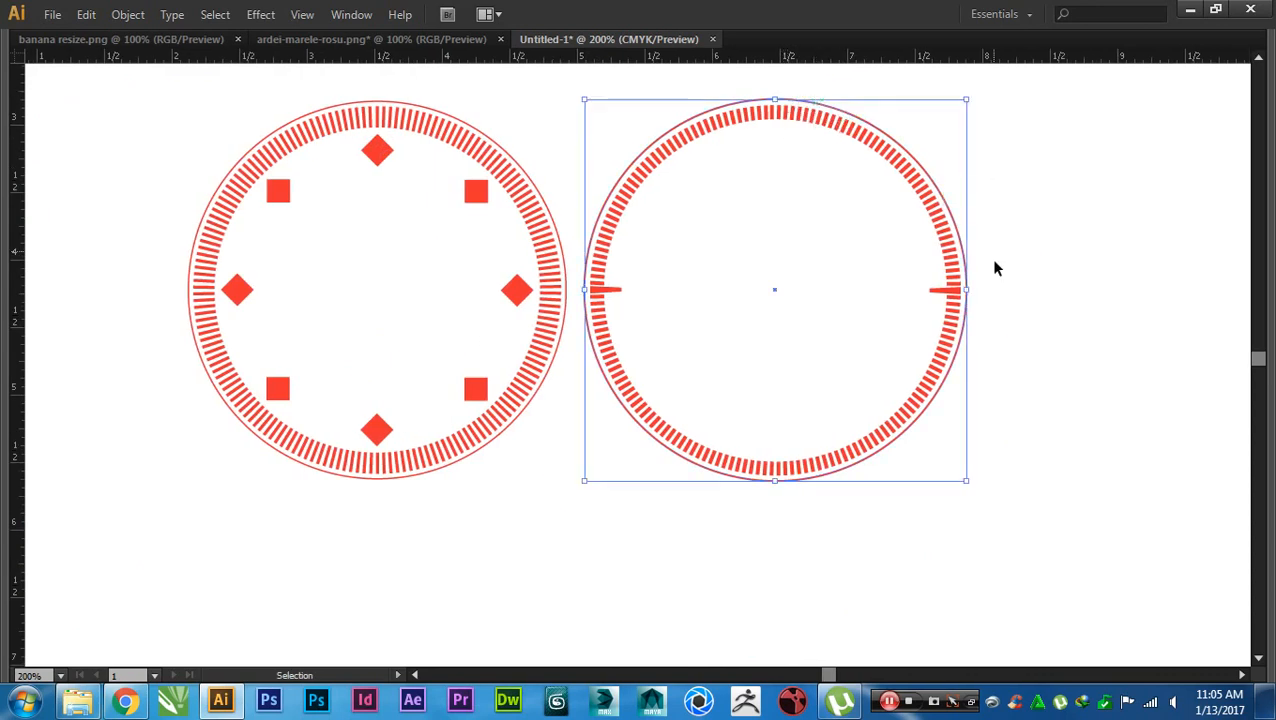
key("a")
left_click(966, 291)
key("Delete")
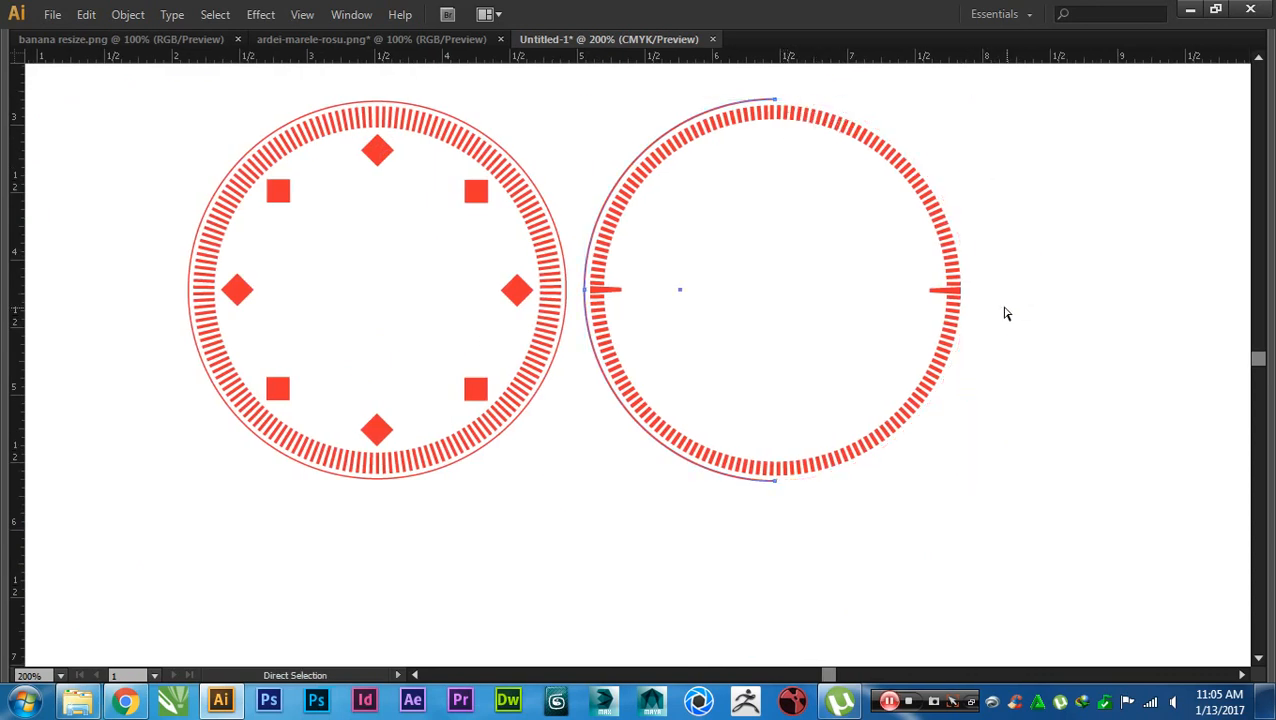
- Delete all the ticks on the right half of the right ring
key("v")
left_click_drag(1001, 103, 778, 484)
key("Delete")
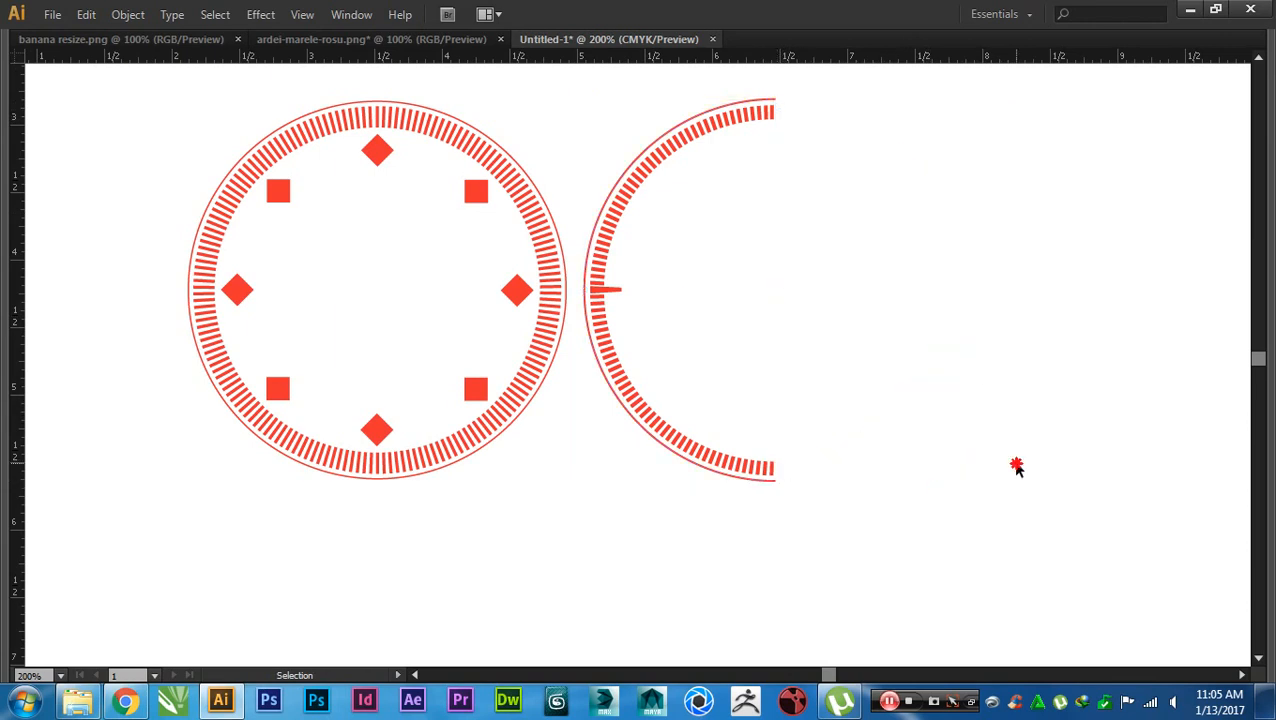
left_click_drag(826, 80, 826, 178)
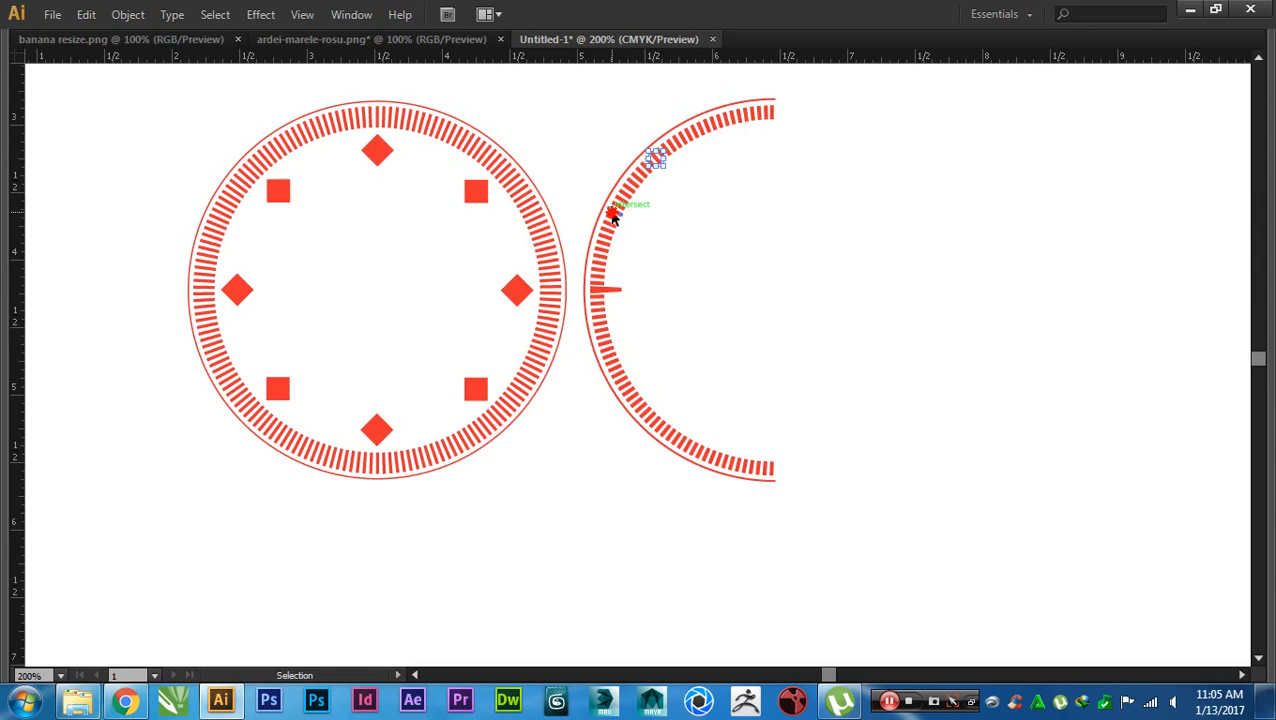
left_click_drag(603, 289, 595, 278)
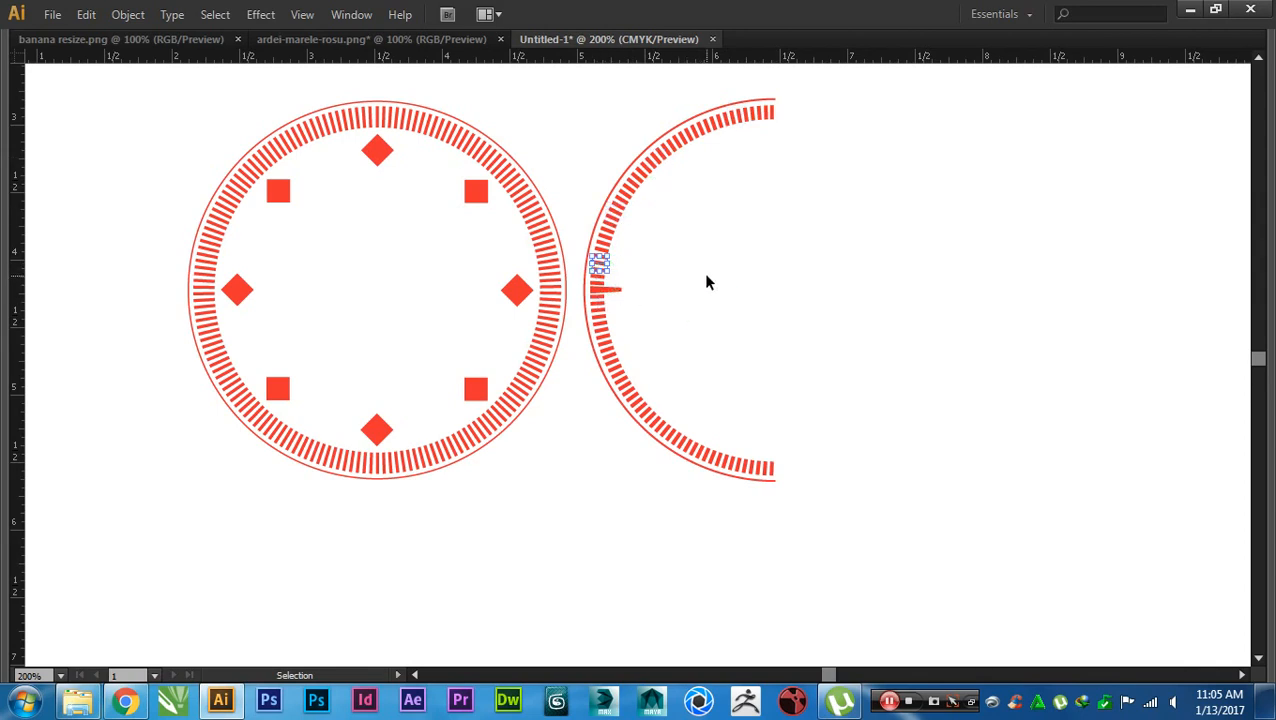
- Undo the deletions of the ticks and of the outer circle's right half, and clear the selection
key("ctrl+z")
key("ctrl+z")
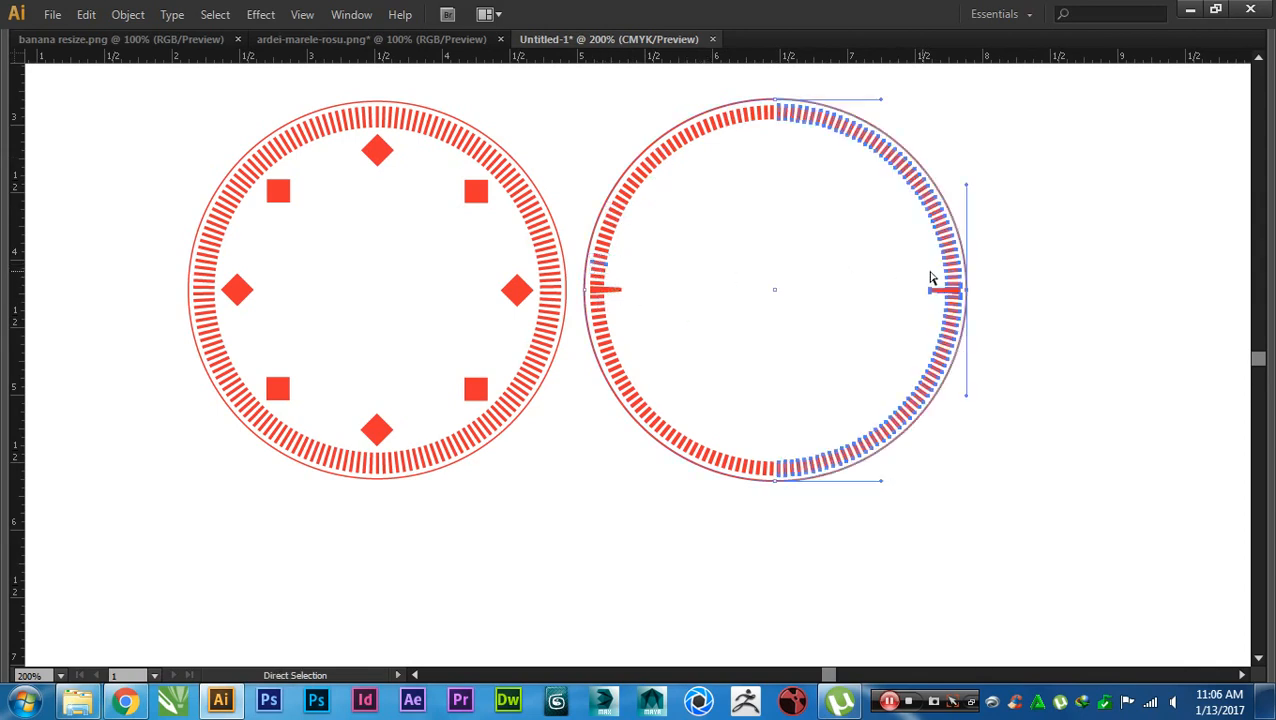
key("v")
left_click(1162, 324)
- Show the hidden tools, control bar and panels again
key("Tab")
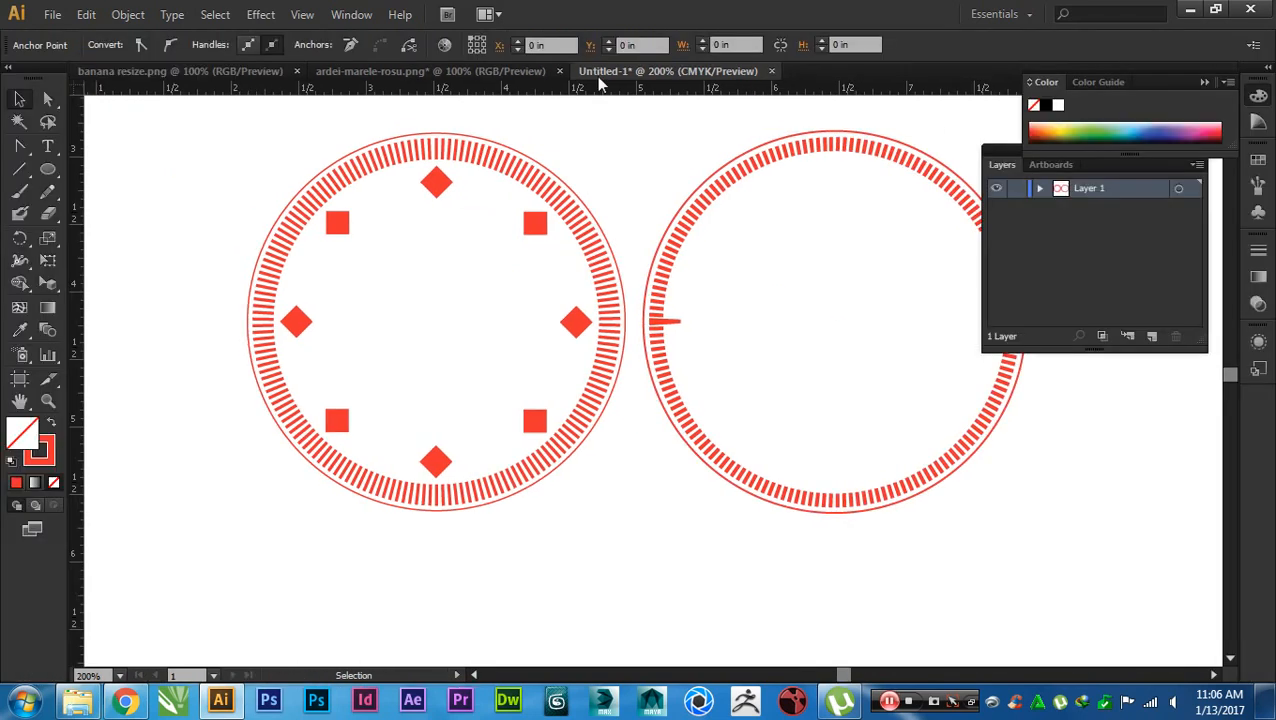
- Cut the right design's outer circle down to its left half by removing its rightmost anchor point, with the panels hidden
left_click(50, 102)
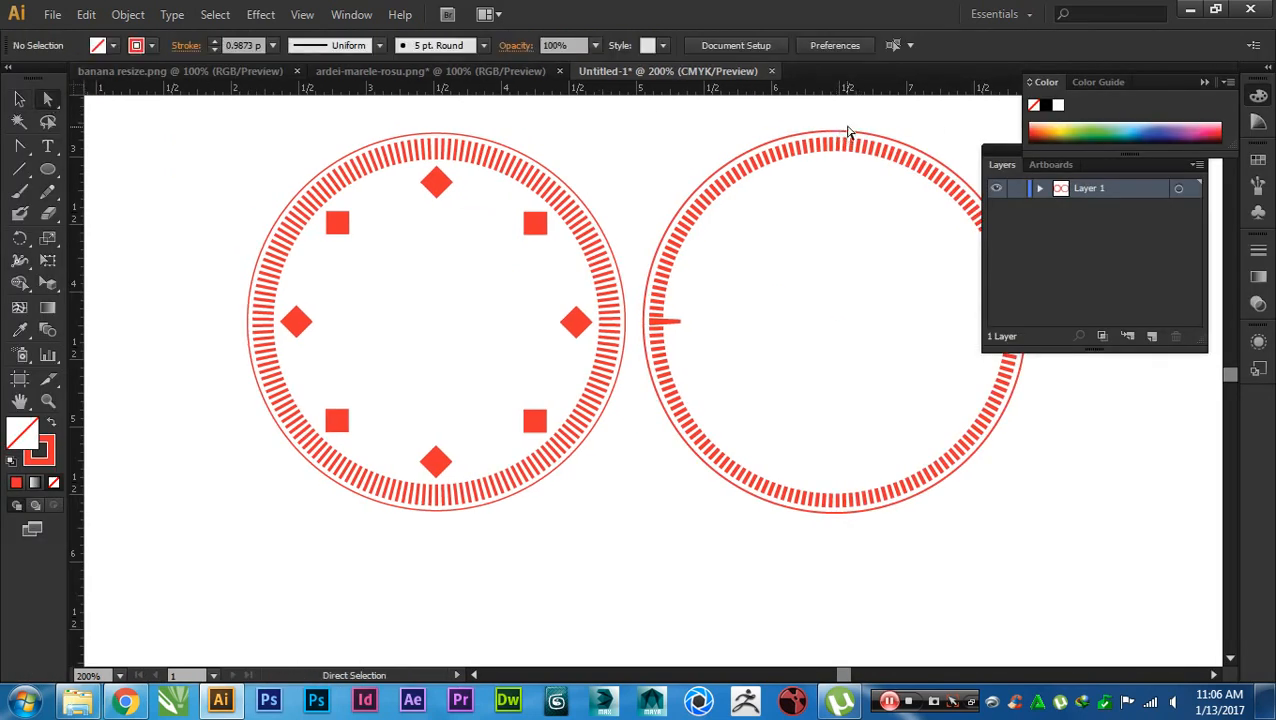
left_click(837, 132)
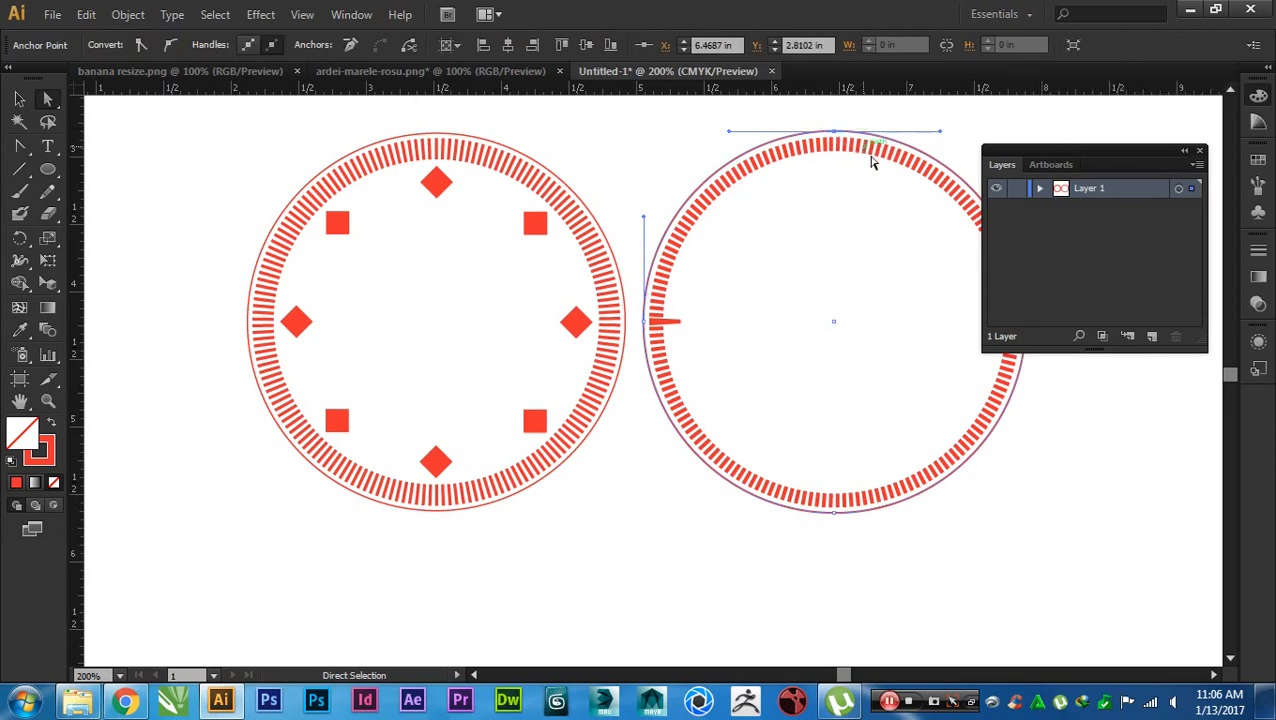
key("Tab")
left_click(830, 295)
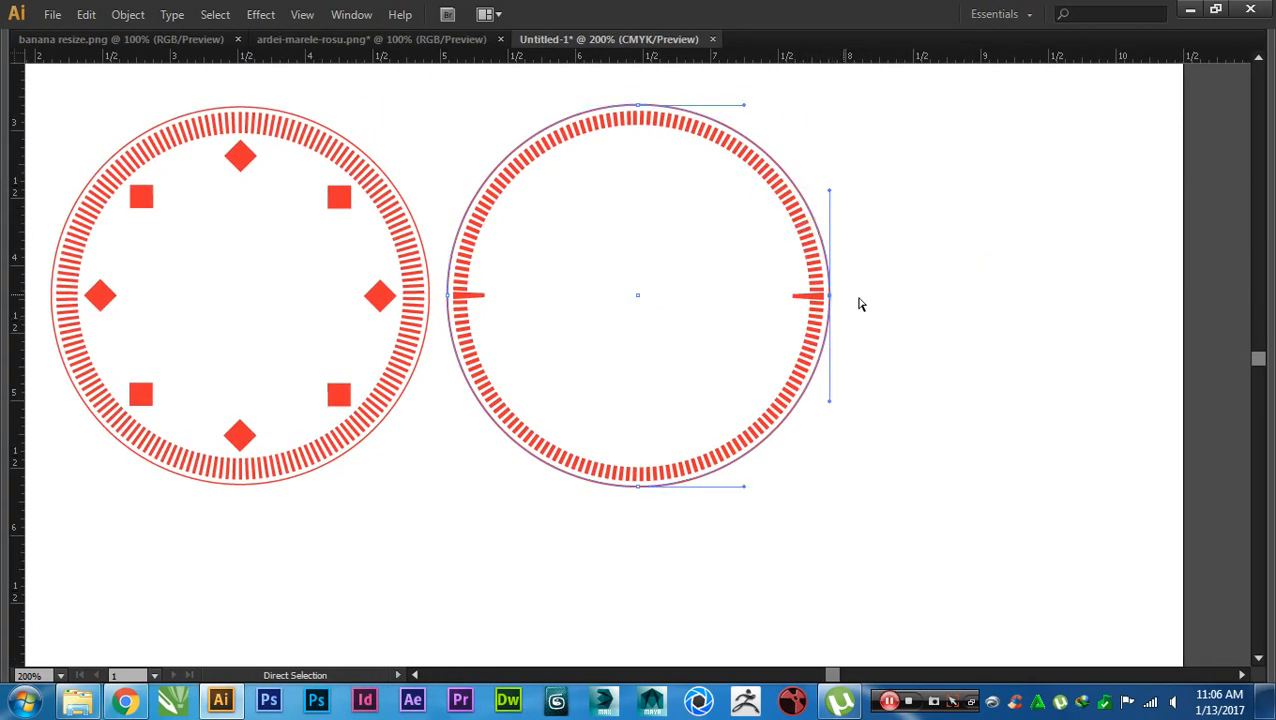
key("Delete")
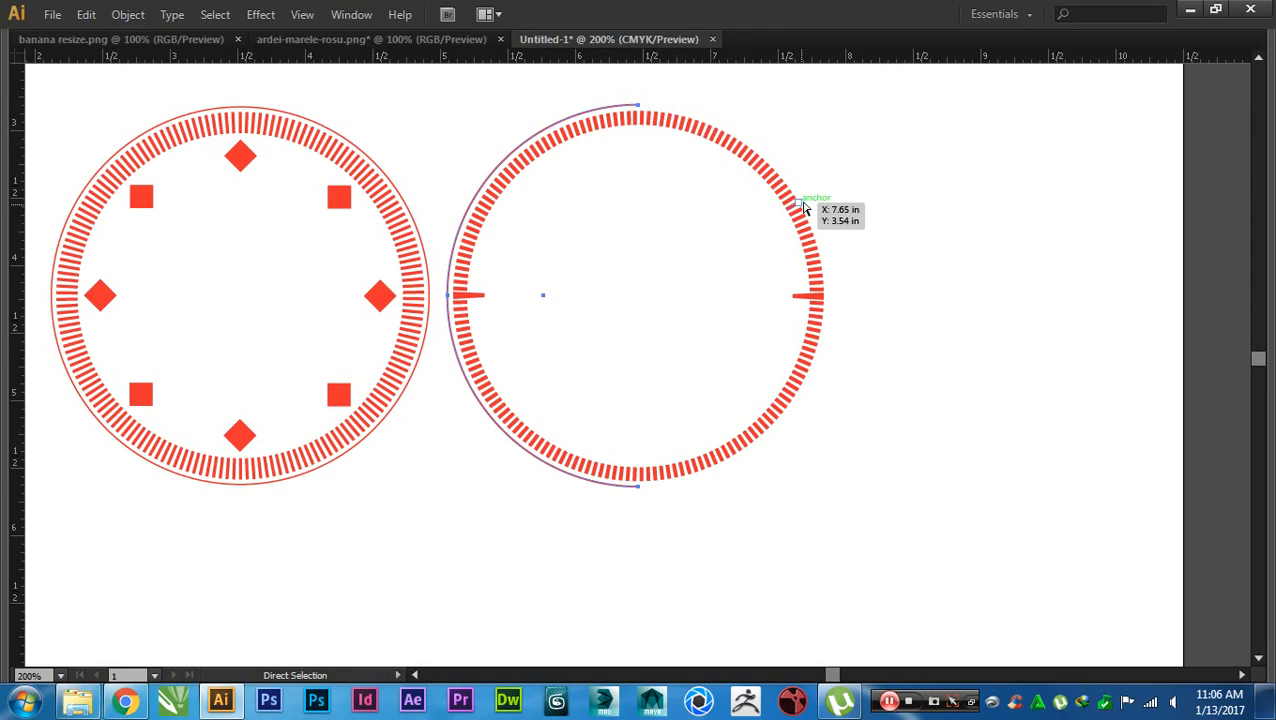
- Delete all the ticks on the right half of the right ring, keeping the top and bottom centre ticks
key("v")
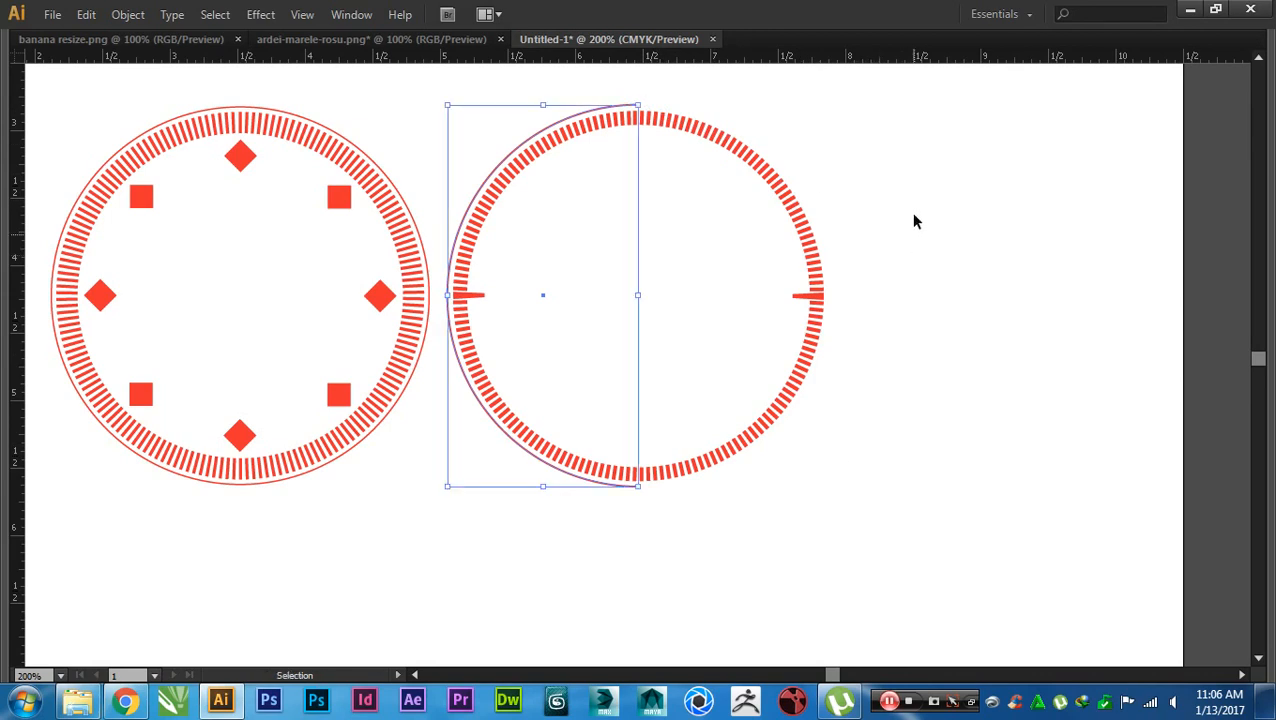
left_click_drag(913, 87, 647, 492)
key("Delete")
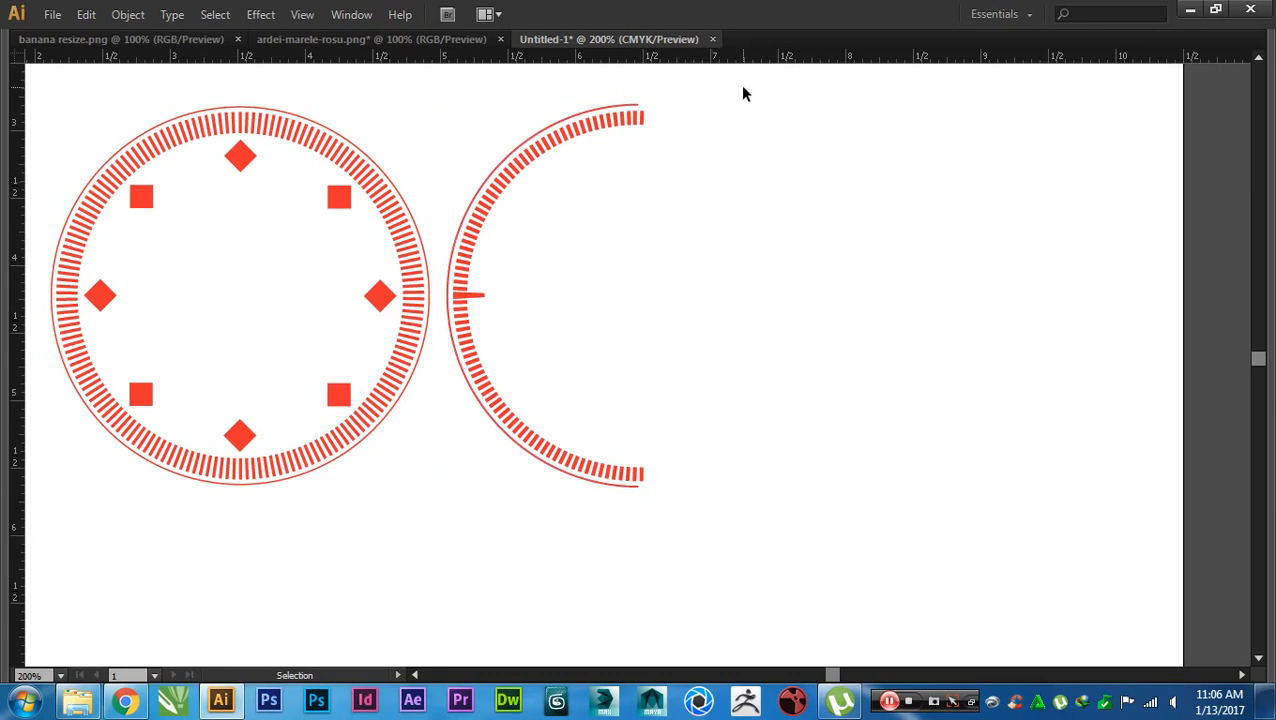
- Group the remaining half circle together with its ticks
left_click_drag(743, 89, 440, 528)
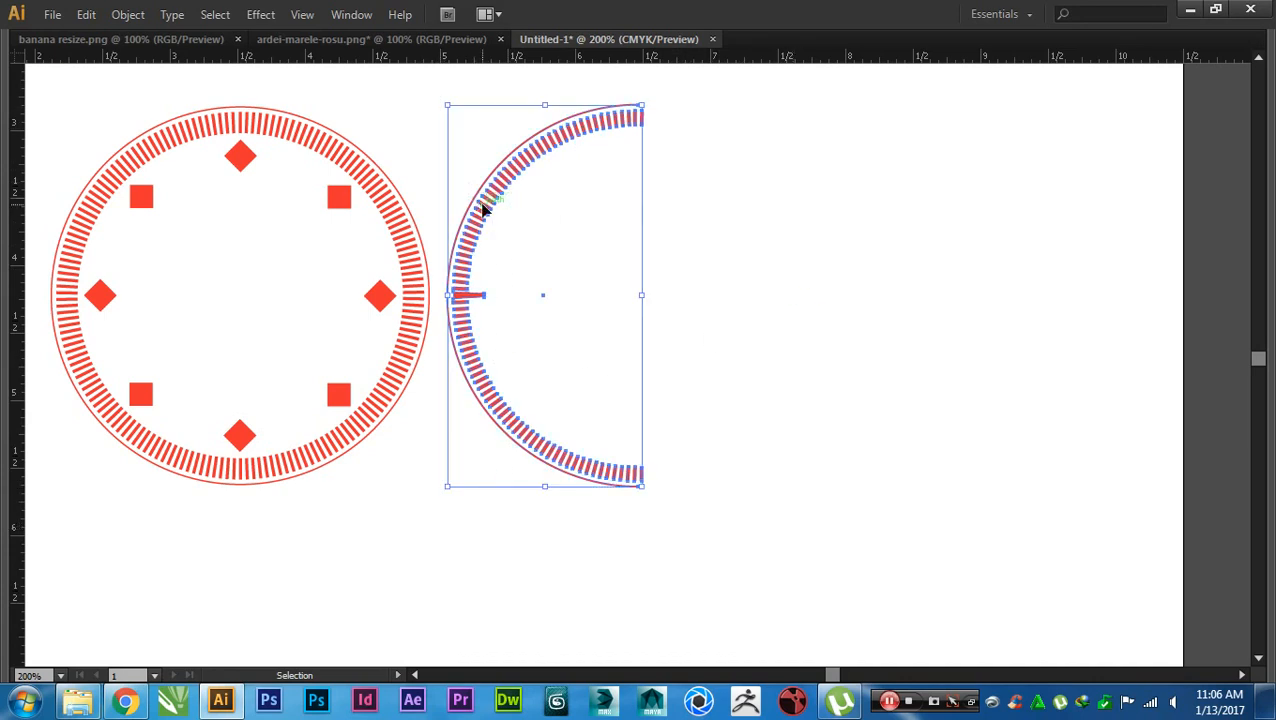
right_click(485, 205)
left_click(533, 294)
- Reflect a copy of the half-ring group across the vertical axis and move it to the right side, facing the original
right_click(499, 172)
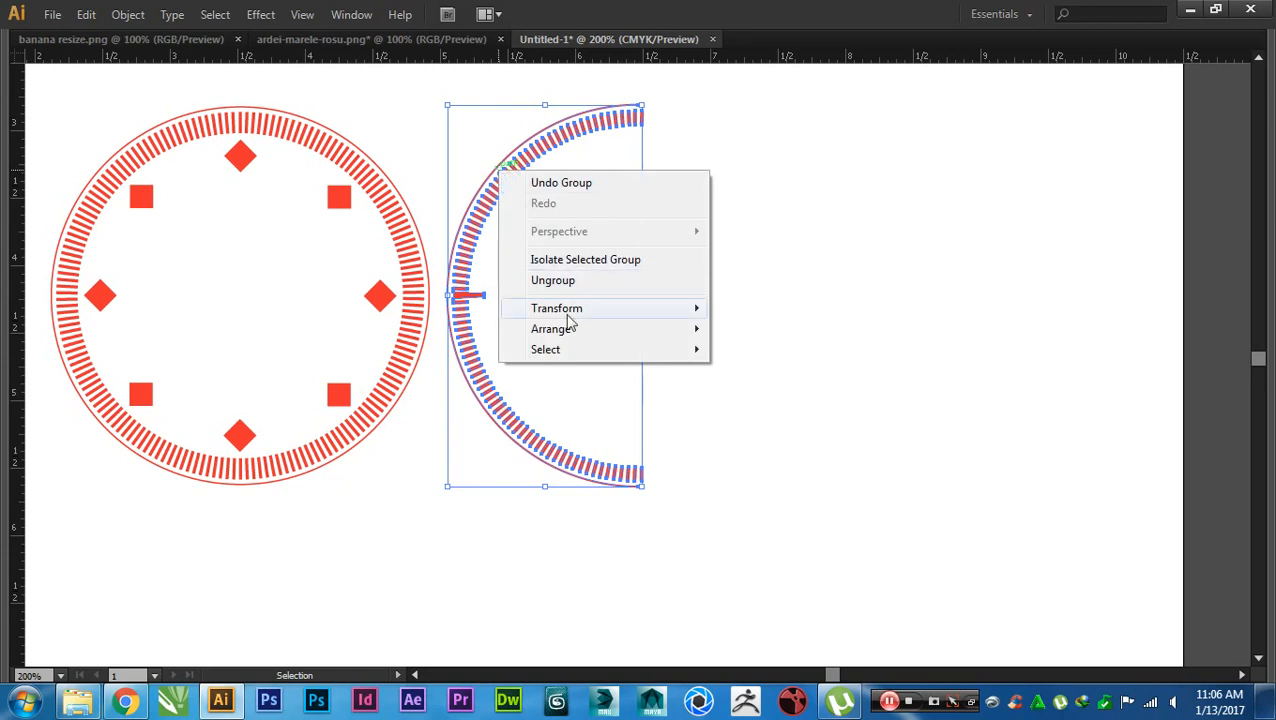
mouse_move(652, 316)
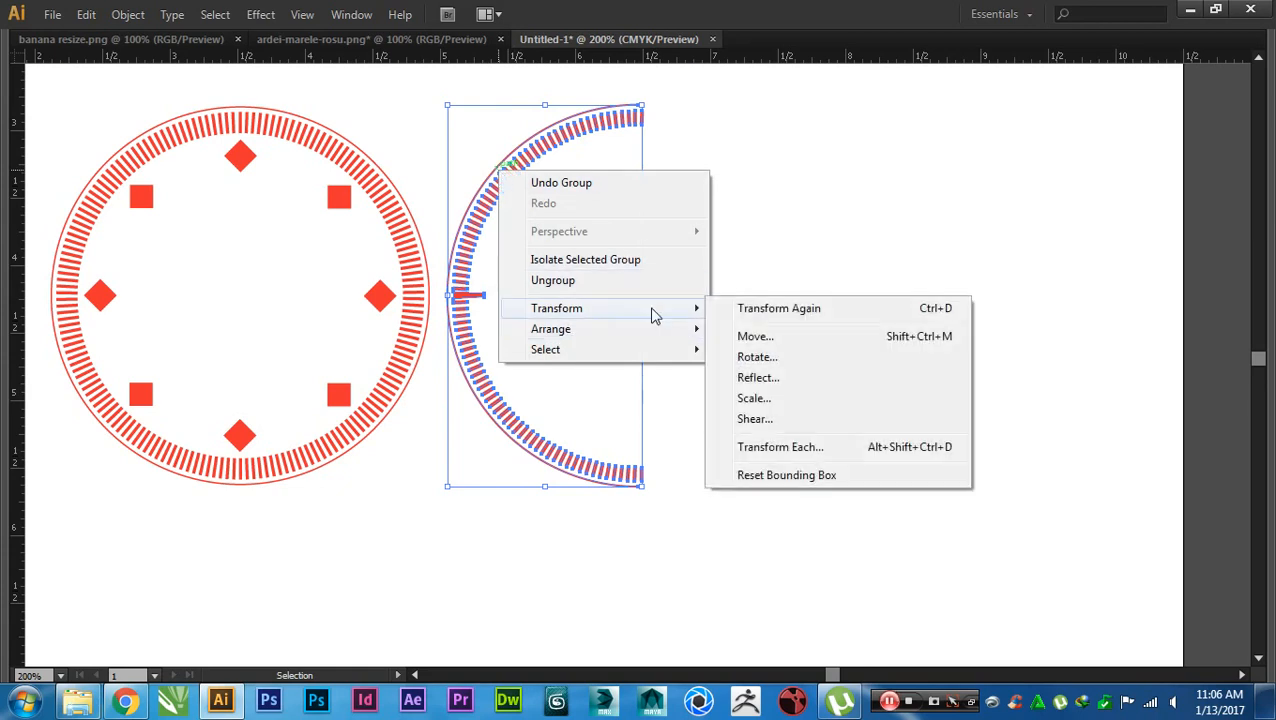
left_click(768, 378)
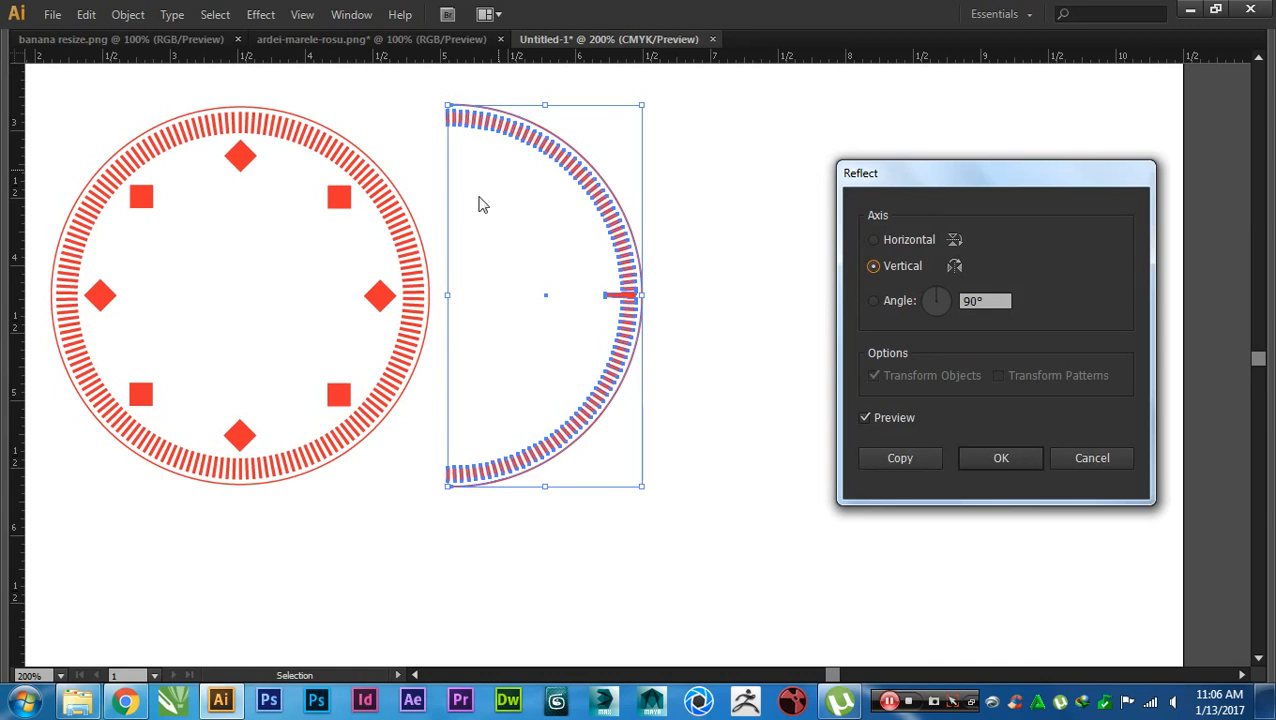
left_click(900, 460)
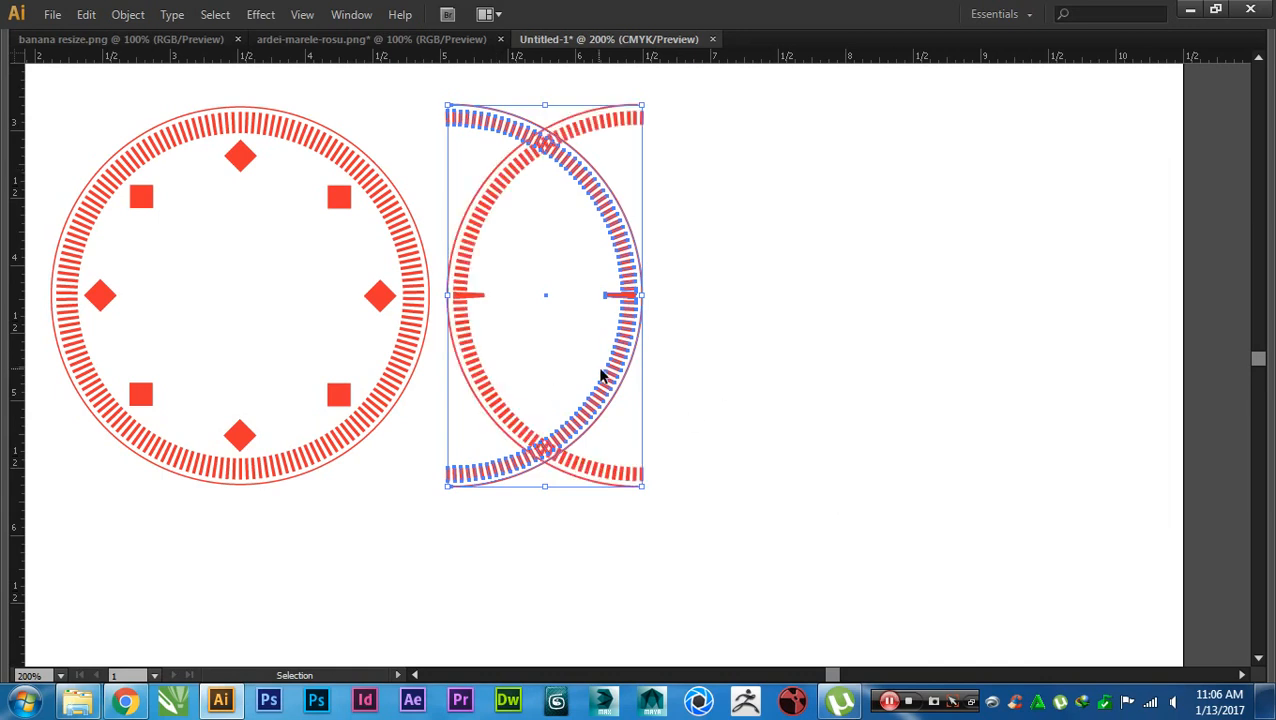
left_click_drag(601, 376, 823, 387)
left_click(942, 418)
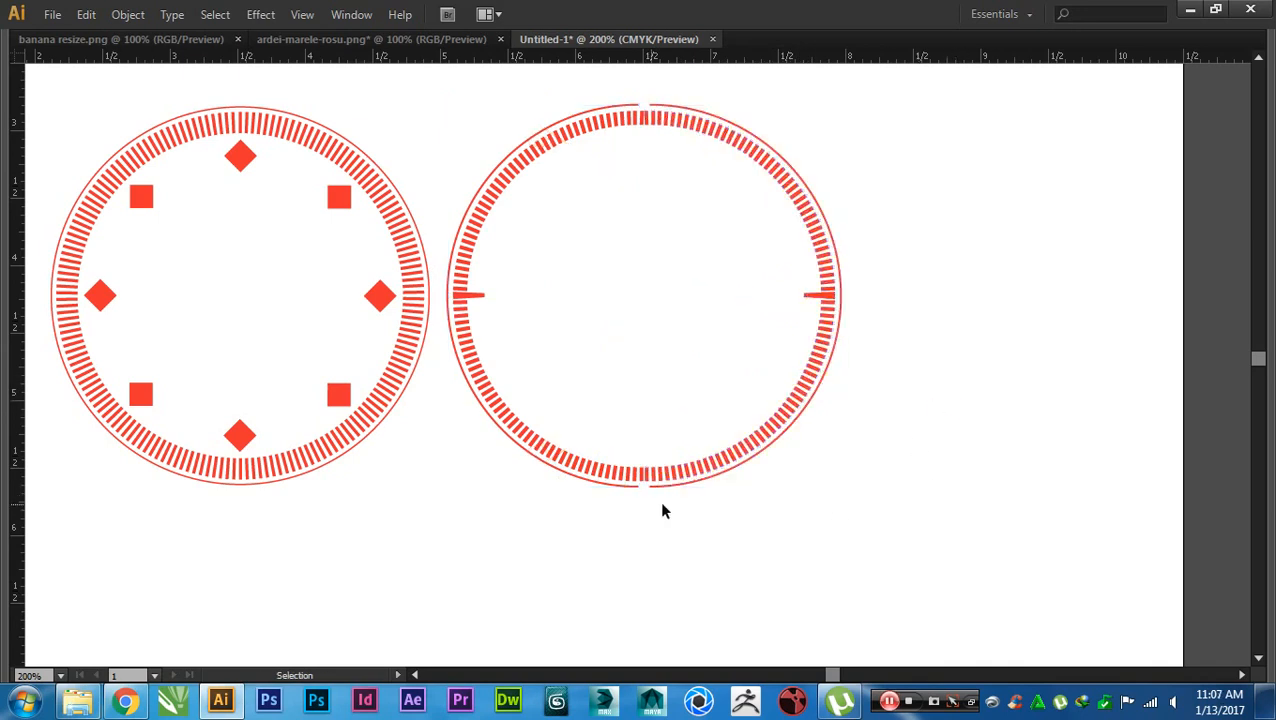
- Shift the mirrored half ring slightly left so its outer arc closes the gaps with the left half
key("a")
scroll(643, 497, "up", 4)
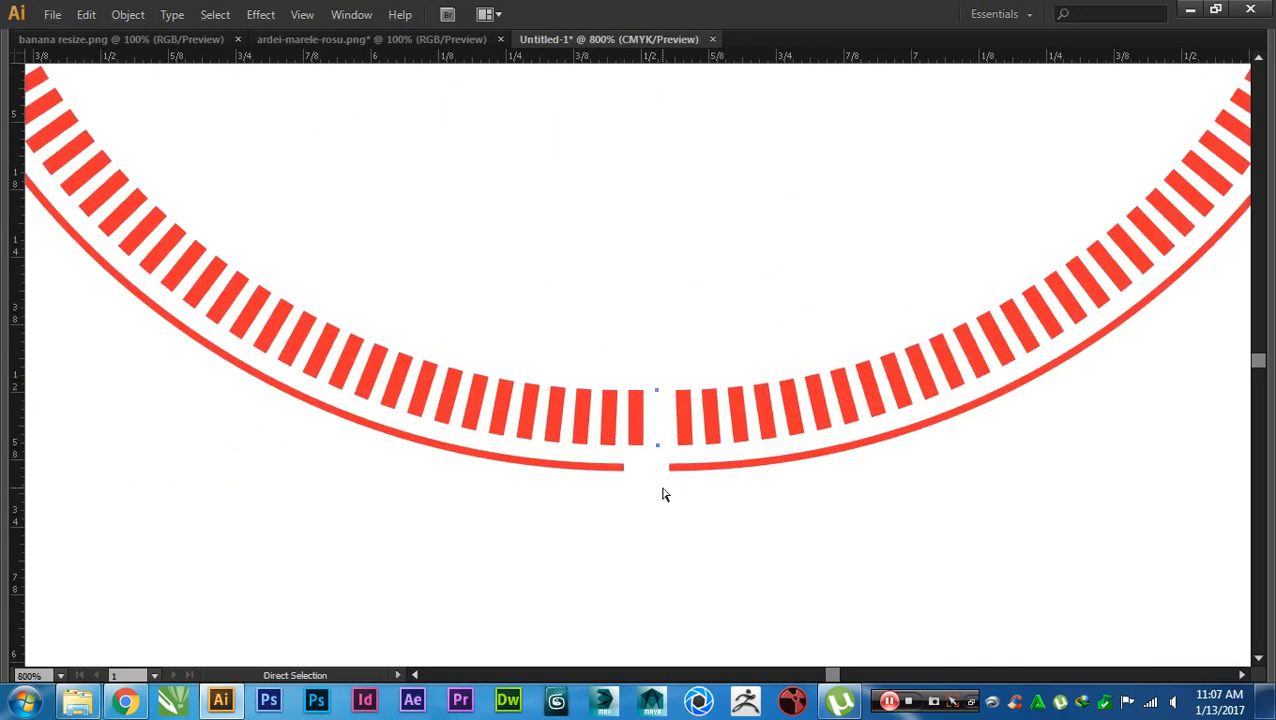
scroll(664, 489, "down", 3)
scroll(664, 400, "up", 6)
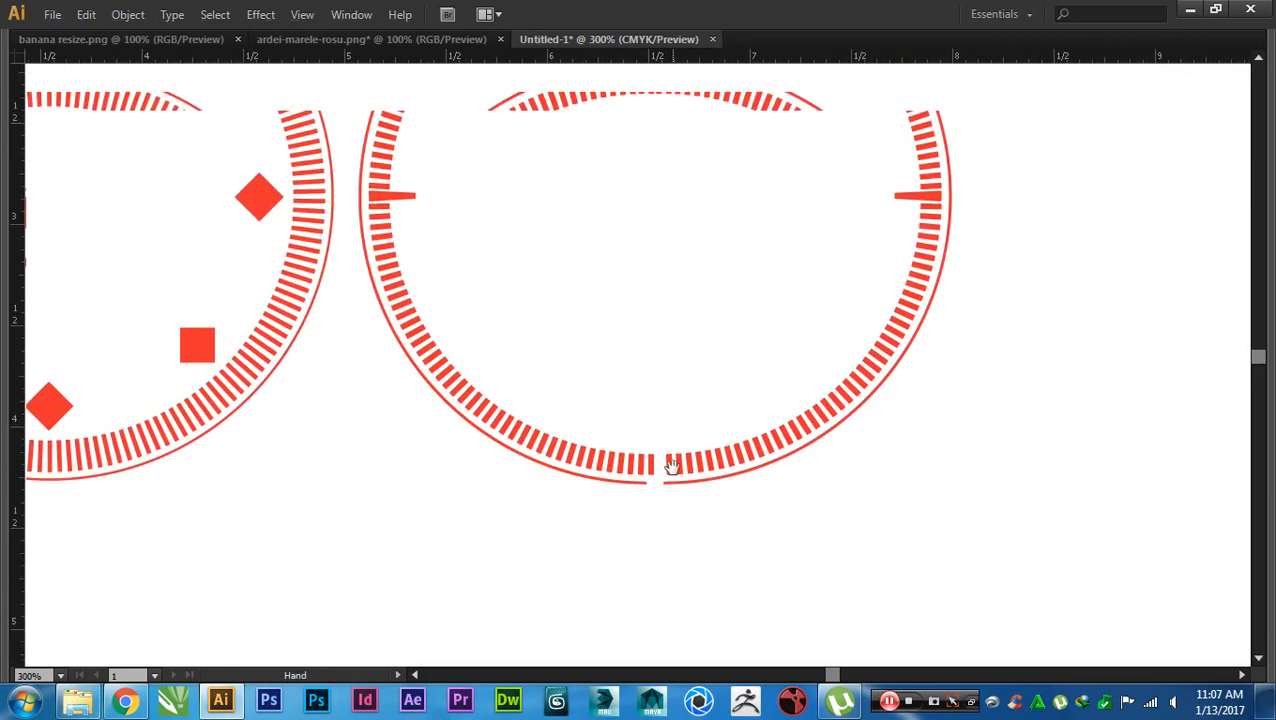
left_click(658, 279)
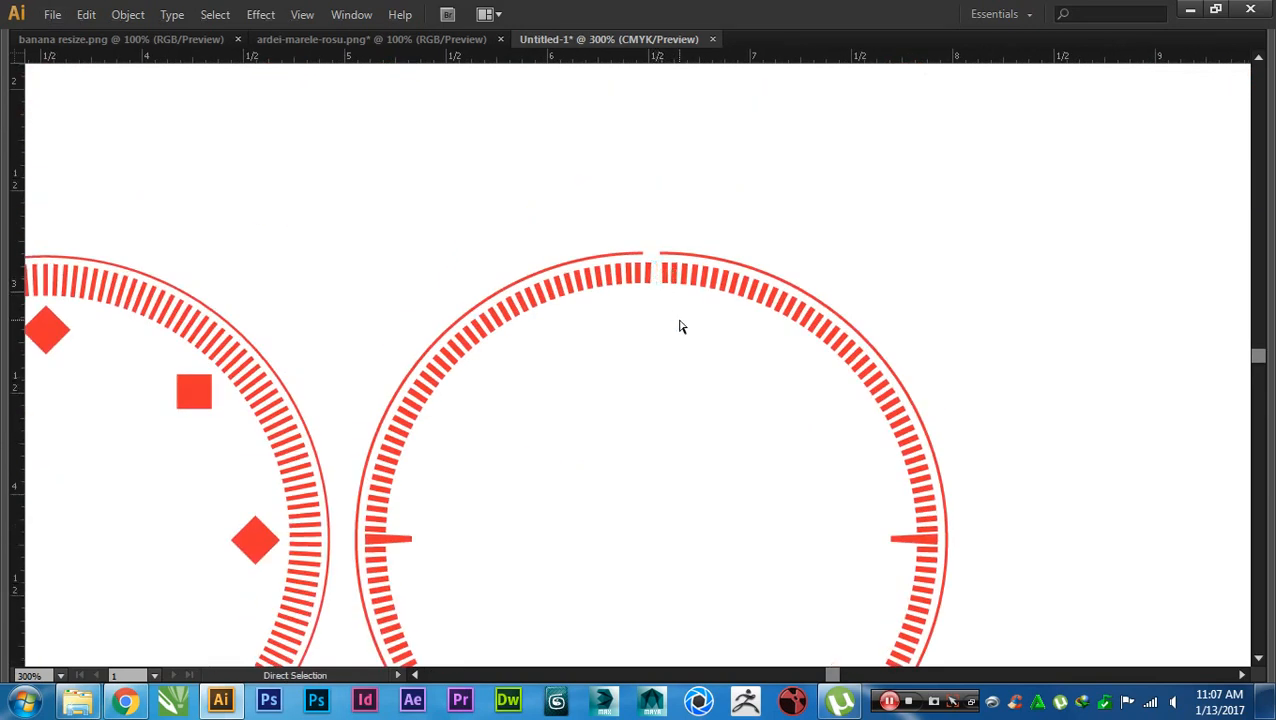
mouse_move(710, 257)
left_mouse_down()
mouse_move(729, 262)
mouse_move(717, 262)
left_mouse_up()
left_click(897, 262)
- Delete the duplicate tick overlapping another at the top centre of the right ring
scroll(630, 301, "up", 4)
key("a")
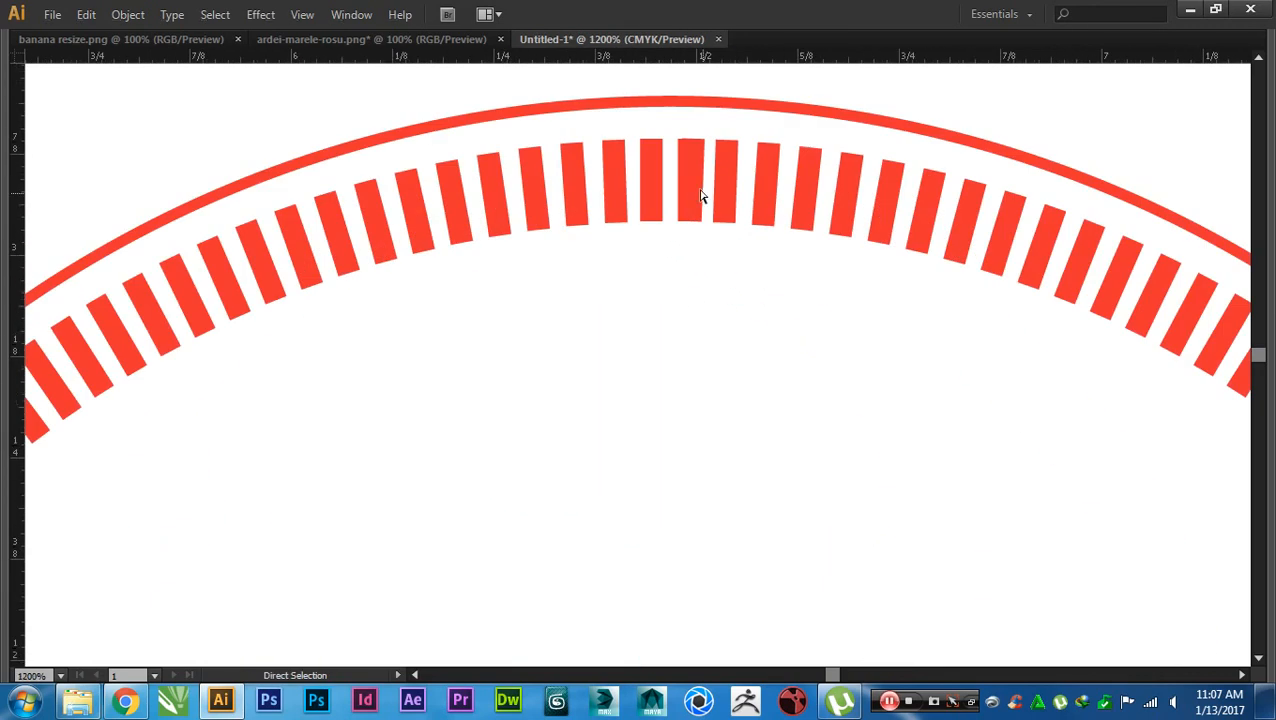
left_click(698, 182)
left_click(697, 180)
key("Delete")
- Remove the duplicate tick overlapping another at the bottom centre of the right ring
scroll(698, 262, "down", 4)
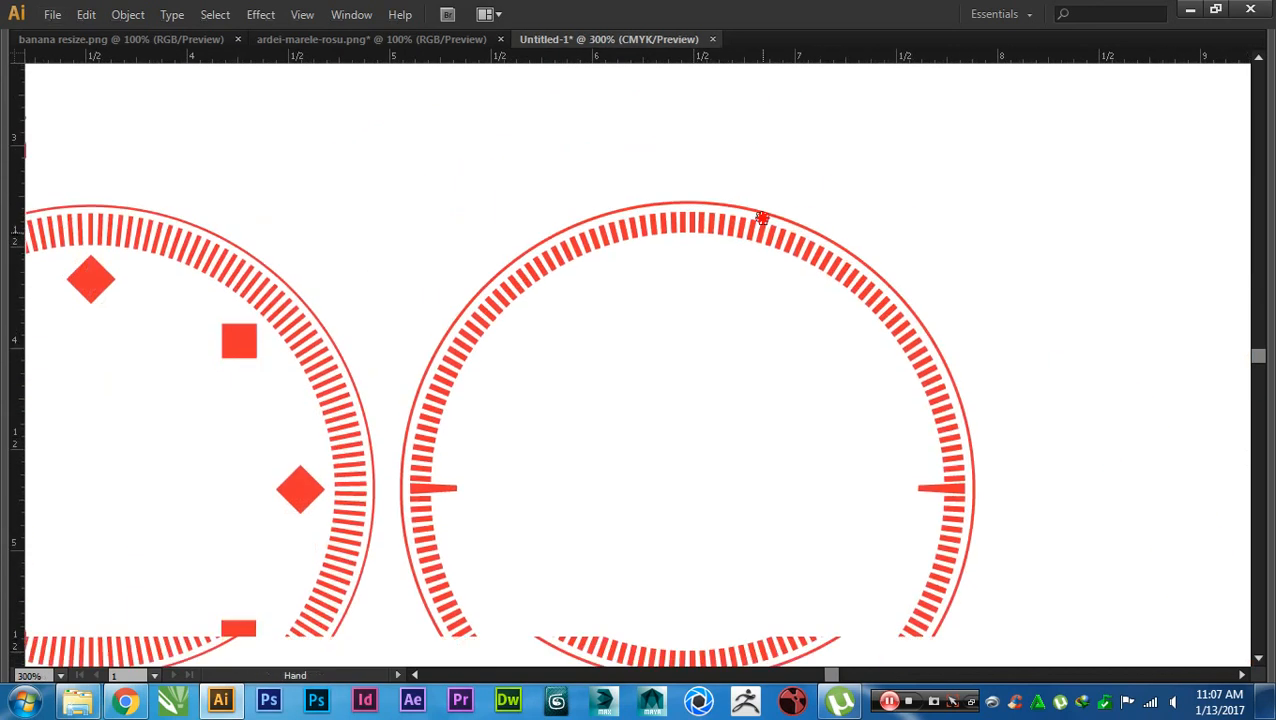
scroll(698, 350, "down", 3)
scroll(700, 440, "up", 6)
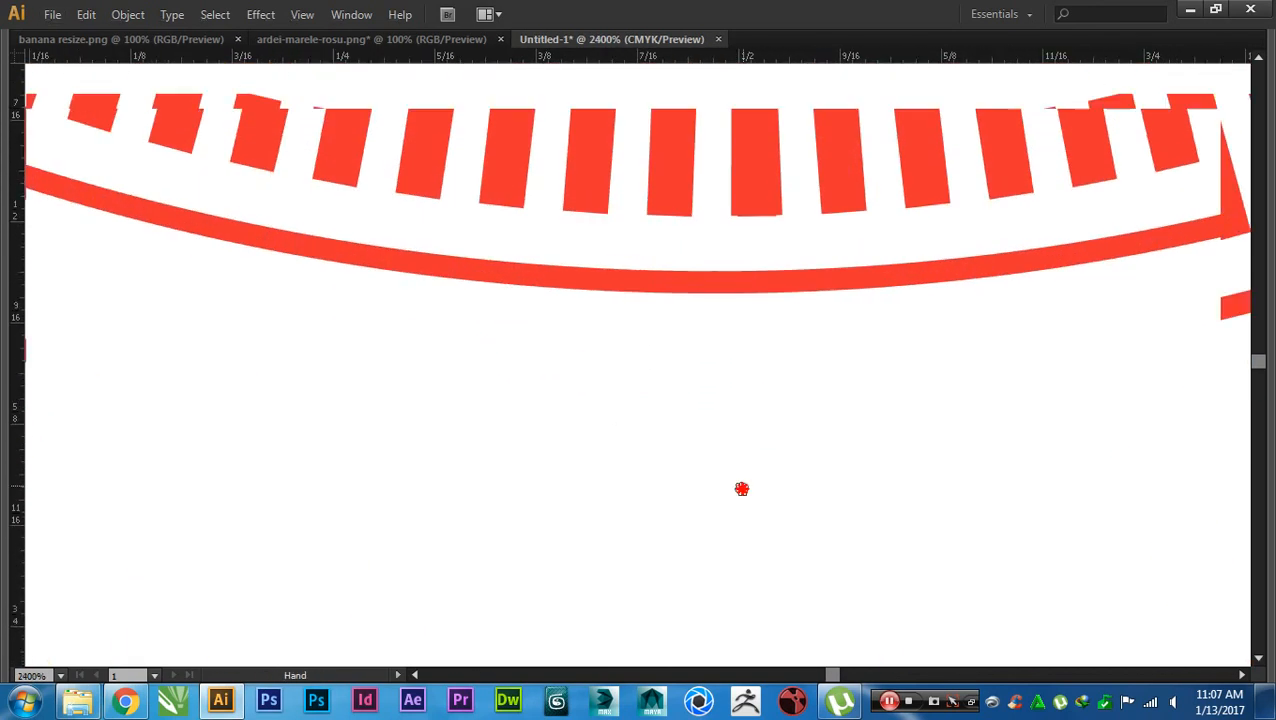
left_click_drag(728, 273, 695, 281)
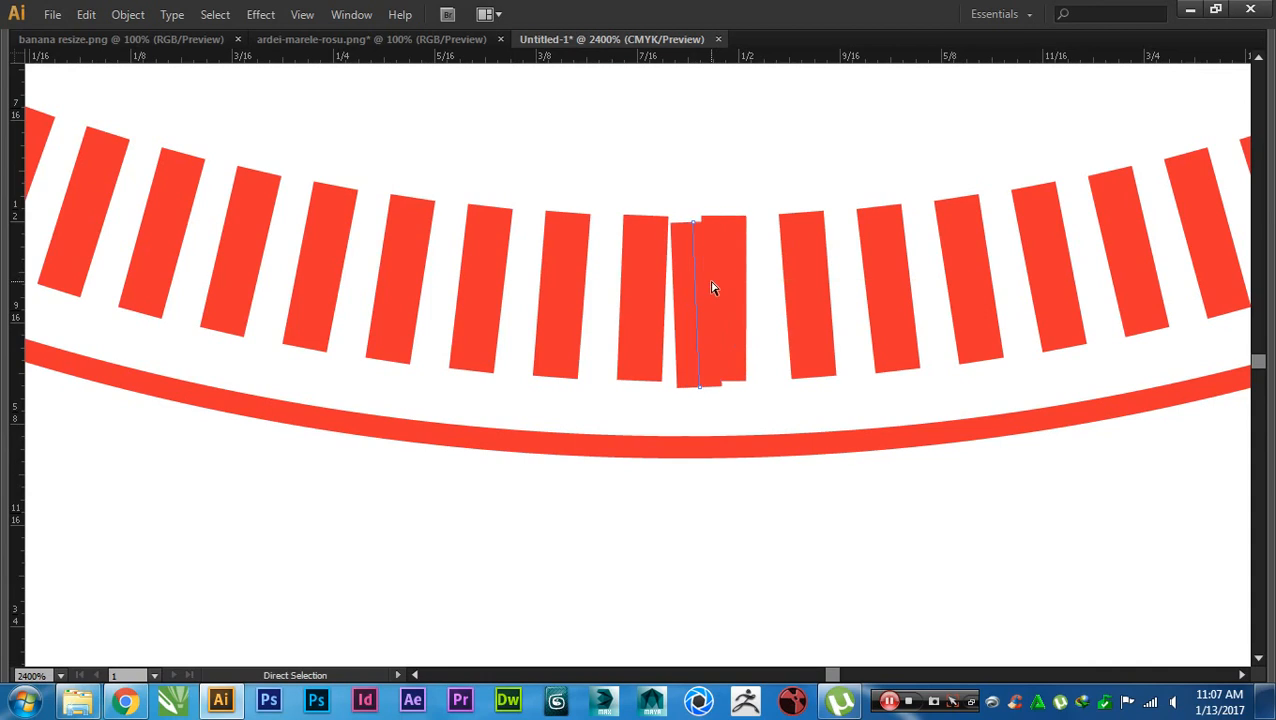
key("ctrl+z")
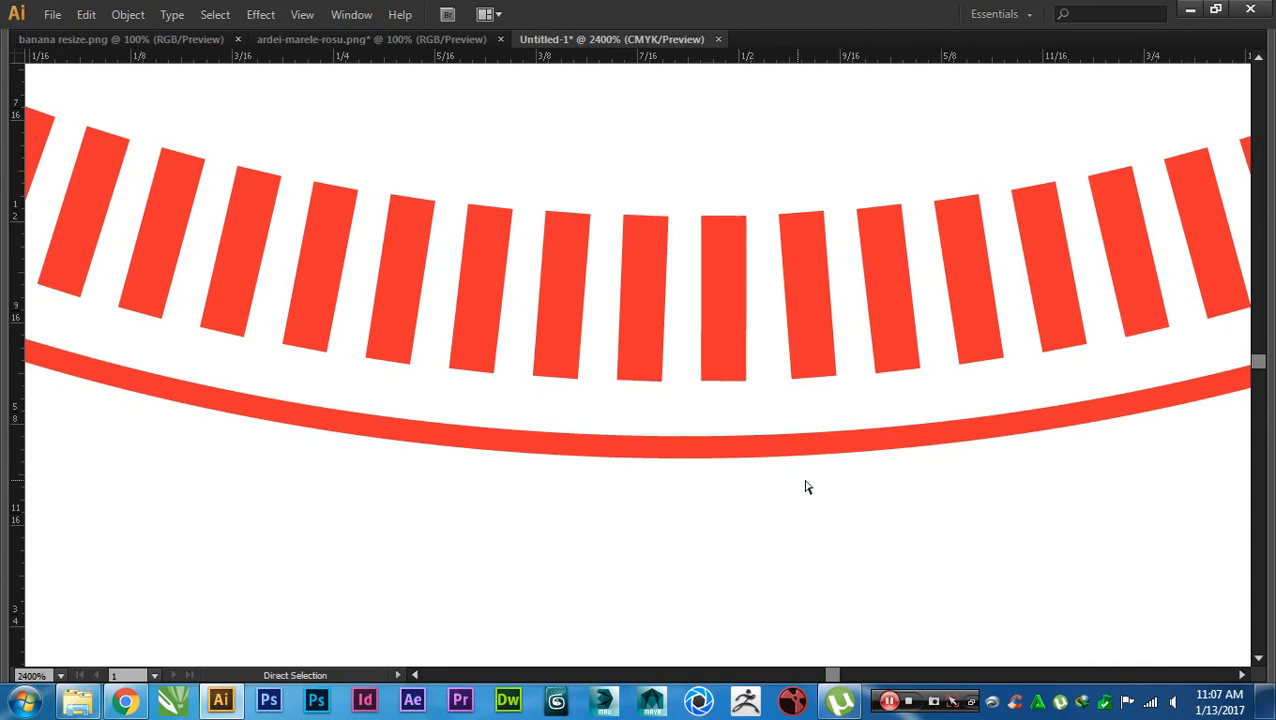
scroll(820, 483, "down", 5)
scroll(826, 479, "down", 2)
scroll(1025, 419, "up", 1)
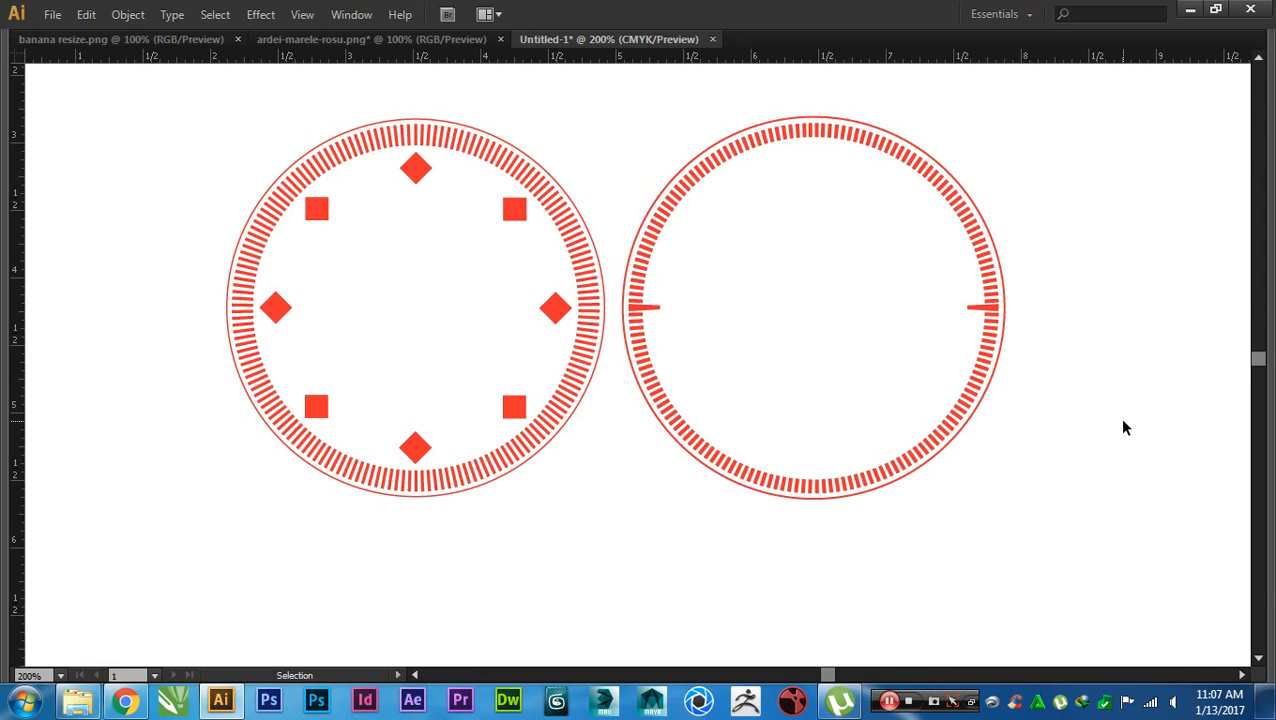
- Place the chess pawn photo Untitled-1_1 from the images folder on drive D into the document, left of the artboard
left_click(78, 700)
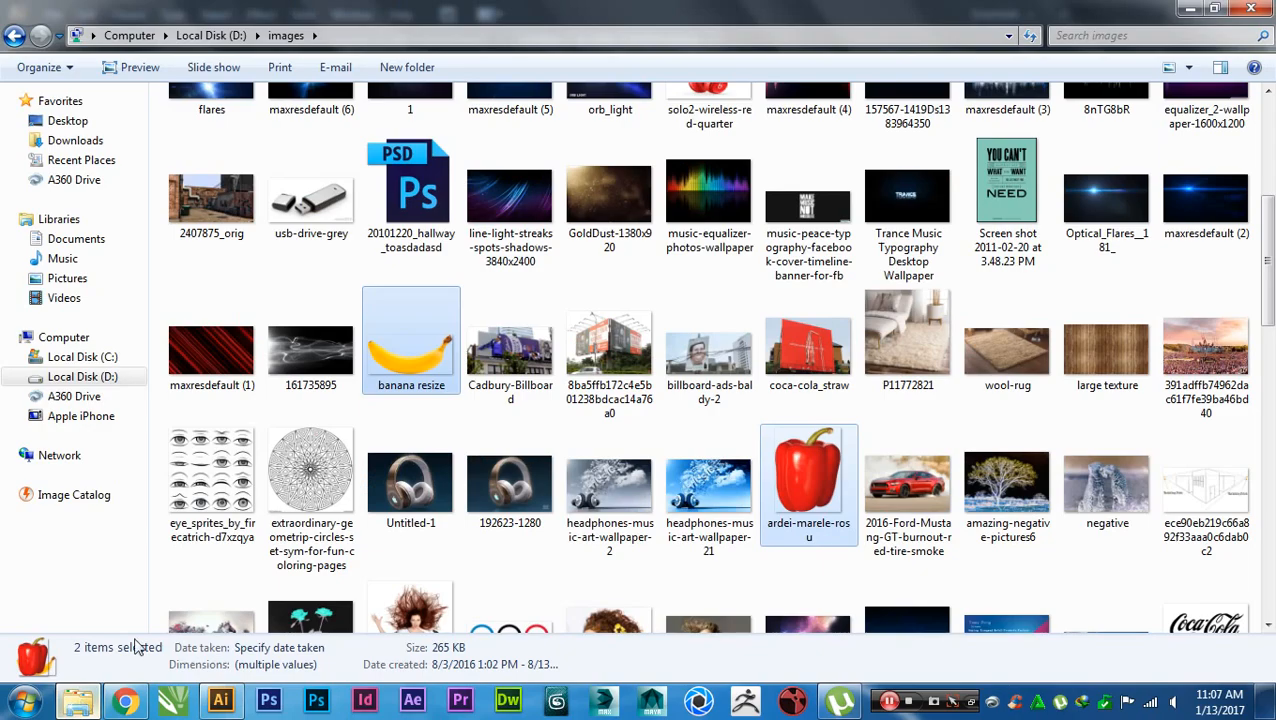
scroll(760, 440, "up", 3)
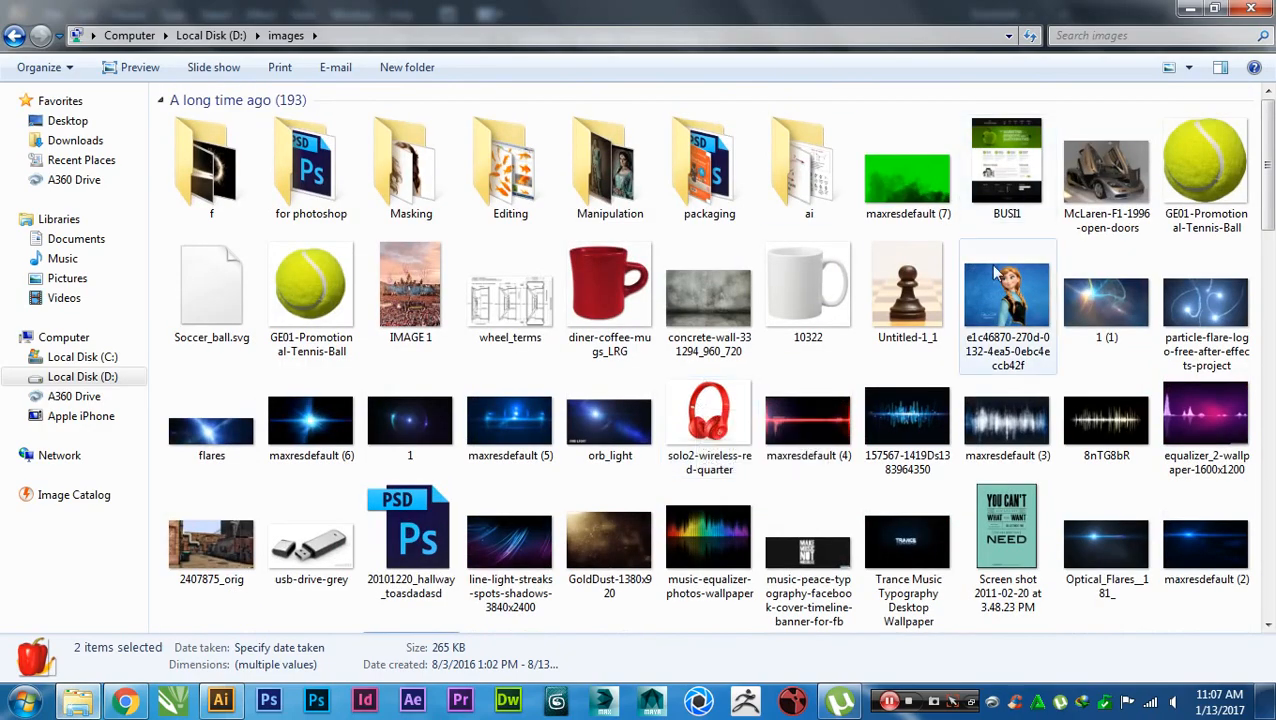
left_click_drag(925, 332, 511, 509)
key("alt+Tab")
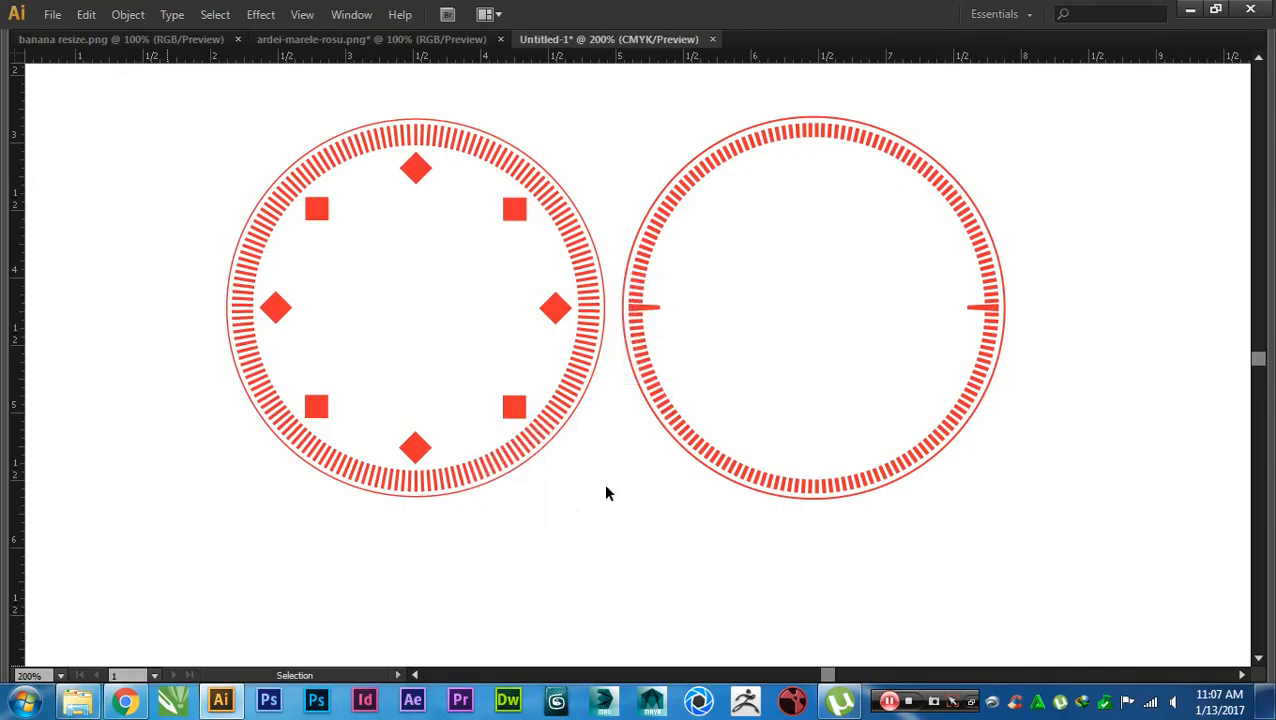
scroll(598, 486, "down", 6)
left_click_drag(554, 468, 1006, 384)
left_click_drag(1008, 391, 569, 349)
- Draw a full-height rectangle over the left half of the pawn photo, ending at its vertical centre line
key("m")
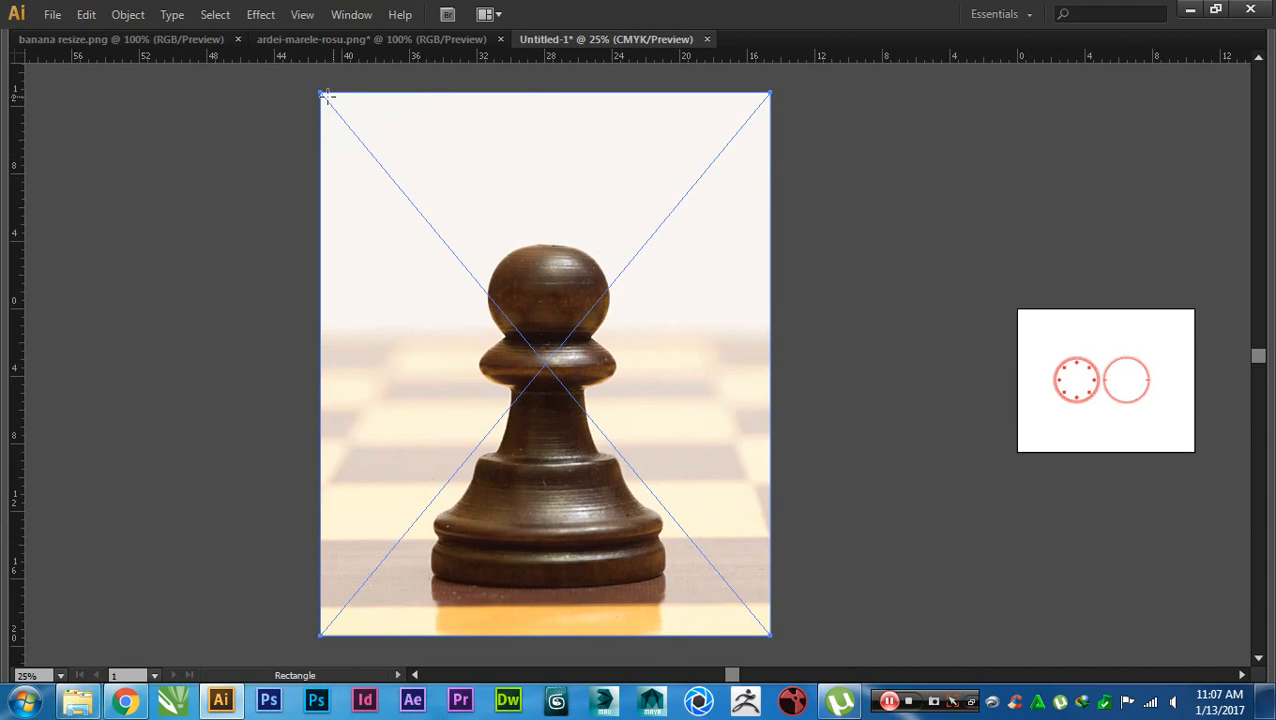
left_click_drag(321, 92, 547, 544)
key("v")
left_click(840, 527)
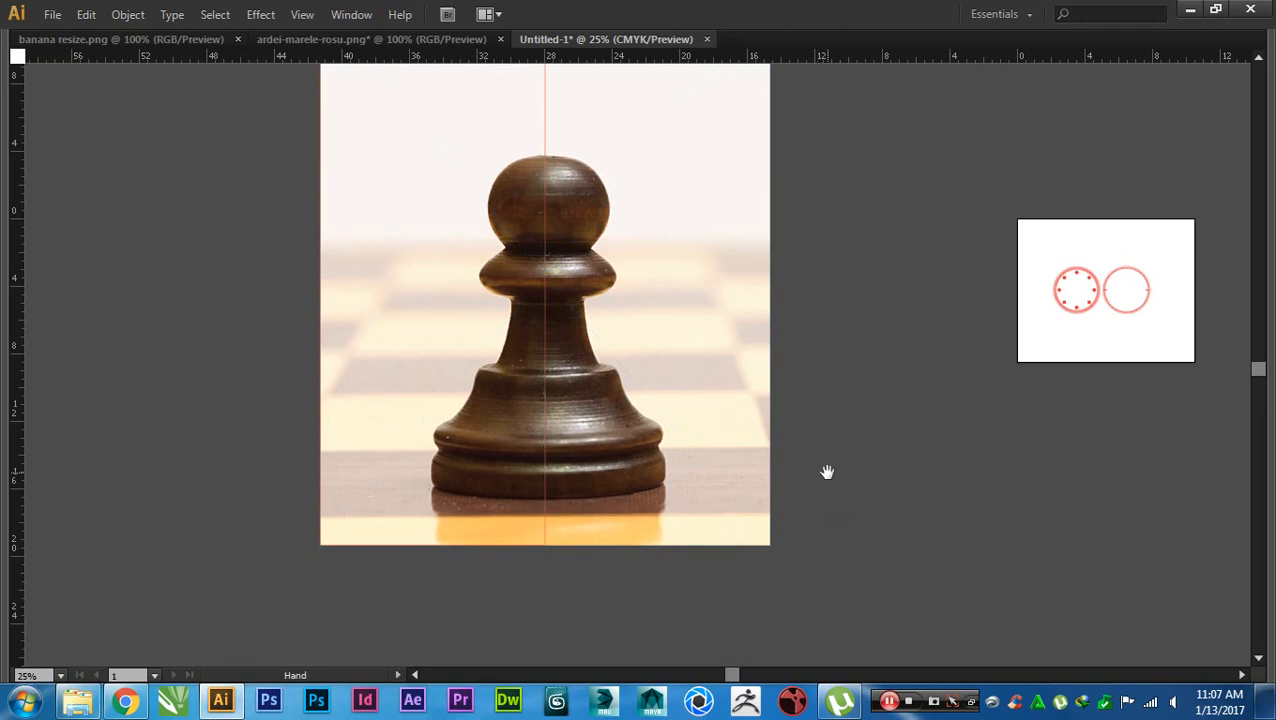
- Make a clipping mask from the rectangle and the pawn photo so only the photo's left half shows
left_click_drag(825, 472, 832, 534)
left_click_drag(128, 203, 459, 361)
right_click(456, 358)
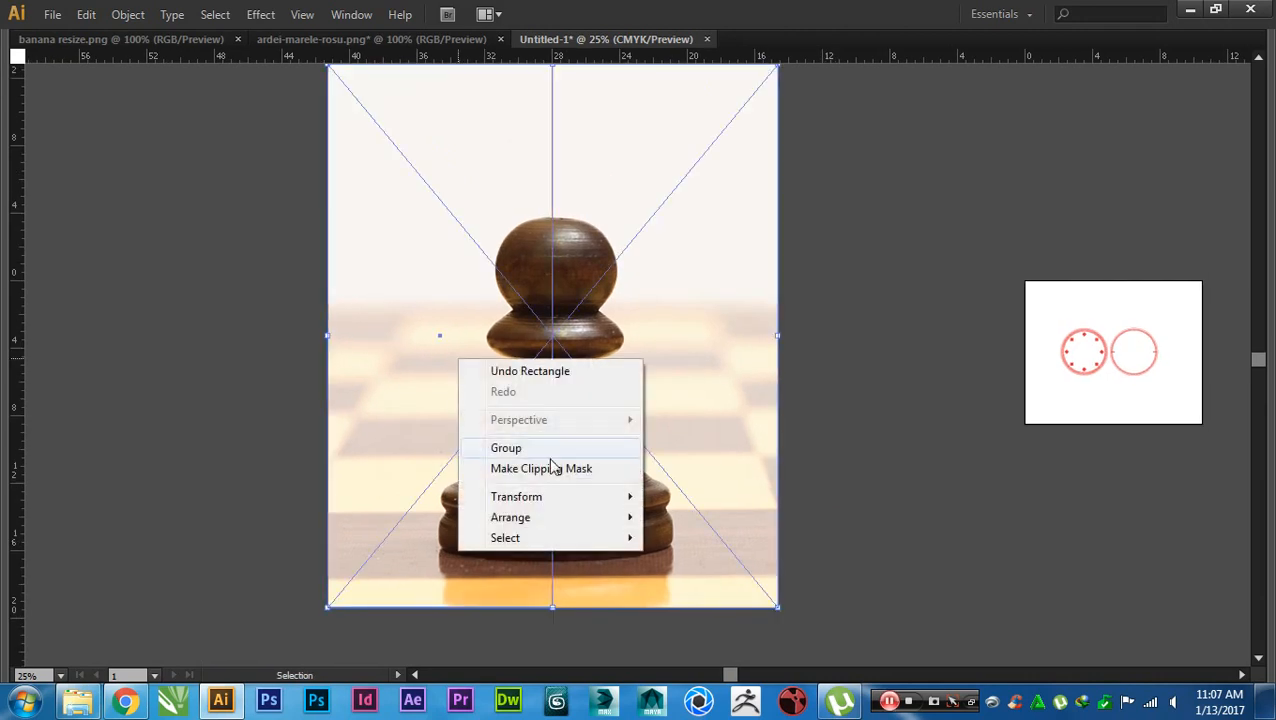
left_click(600, 467)
left_click(836, 481)
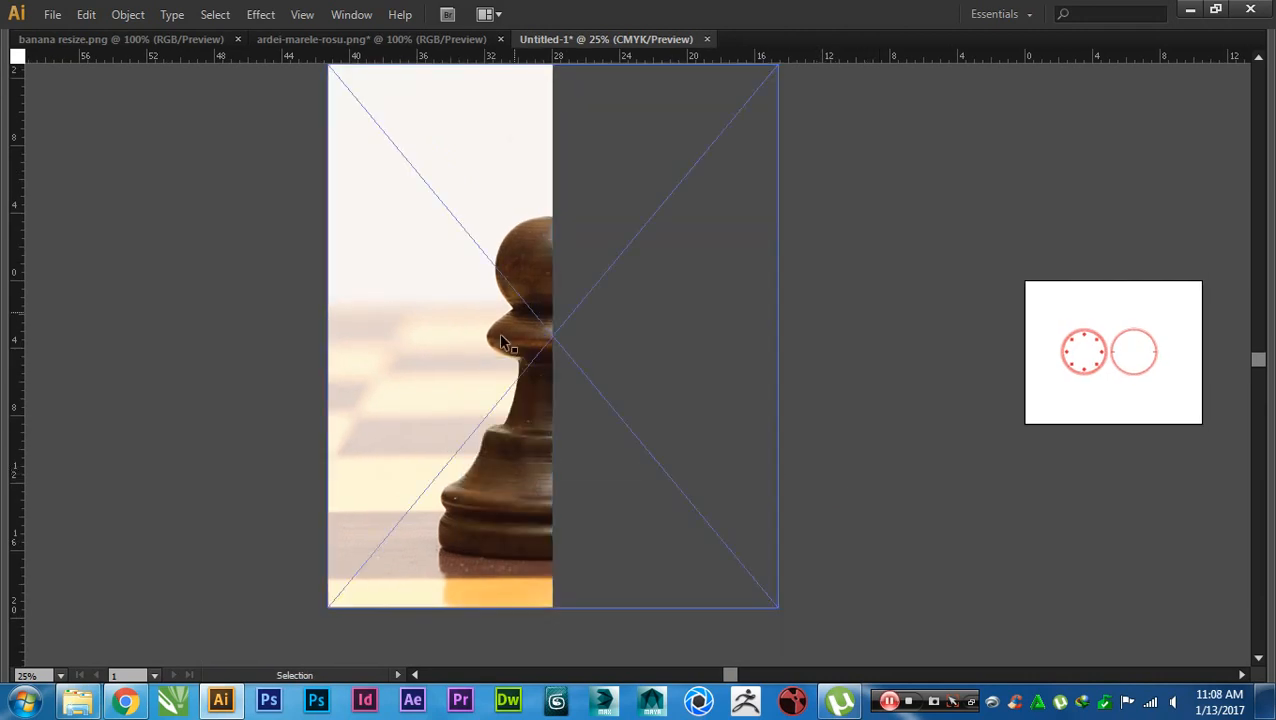
- Reflect a copy of the clipped pawn half across the vertical axis and join it to the original's right edge
left_click(441, 342)
right_click(453, 345)
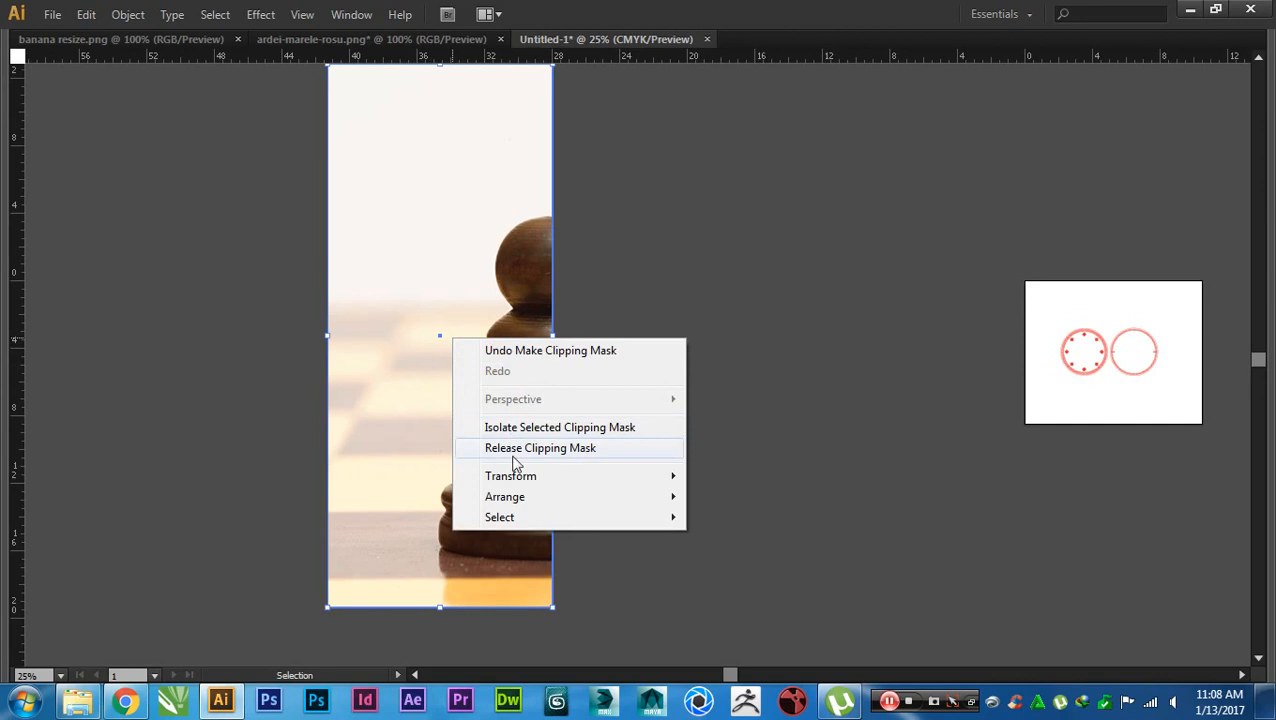
mouse_move(525, 478)
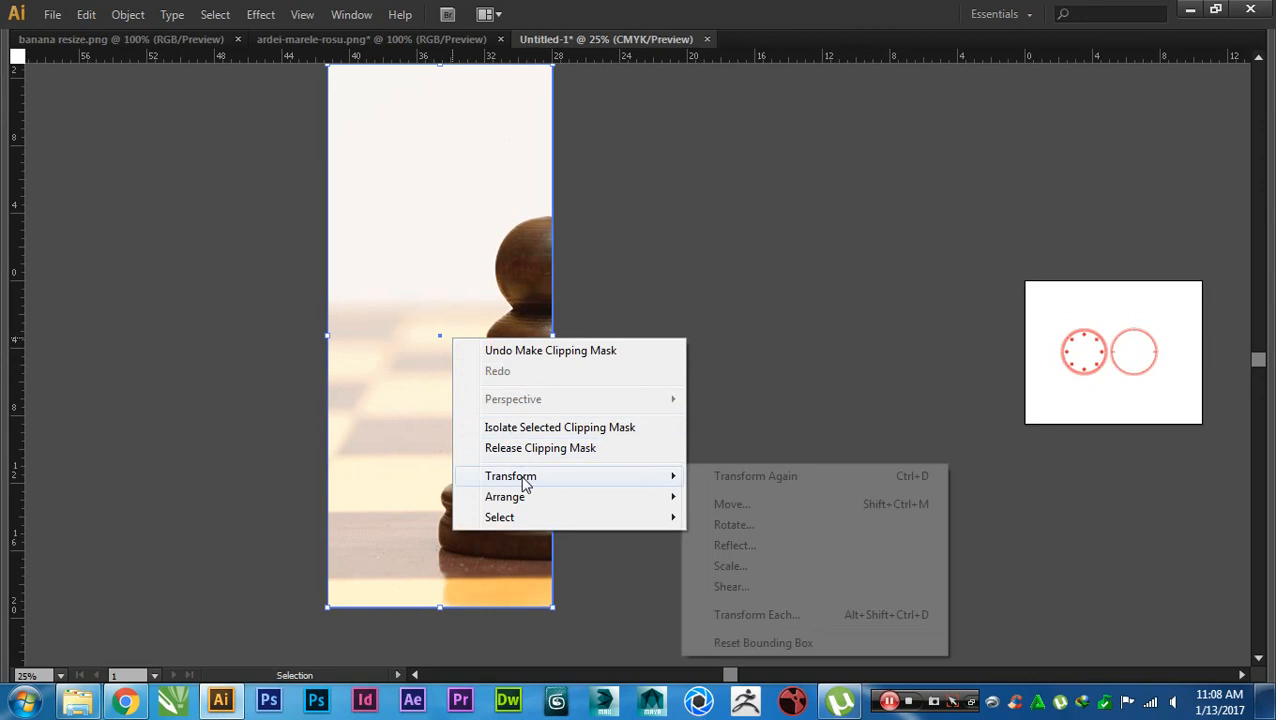
left_click(762, 545)
left_click(891, 456)
left_click(715, 466)
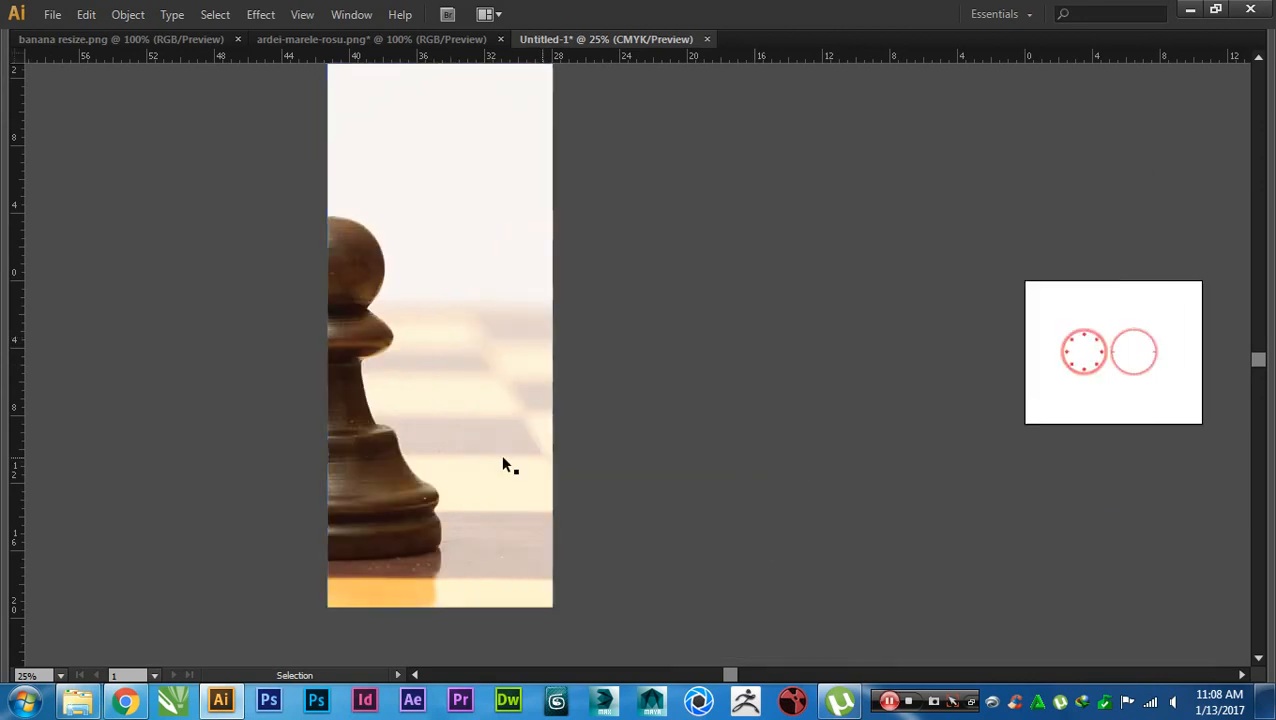
left_click_drag(400, 457, 612, 457)
left_click(834, 490)
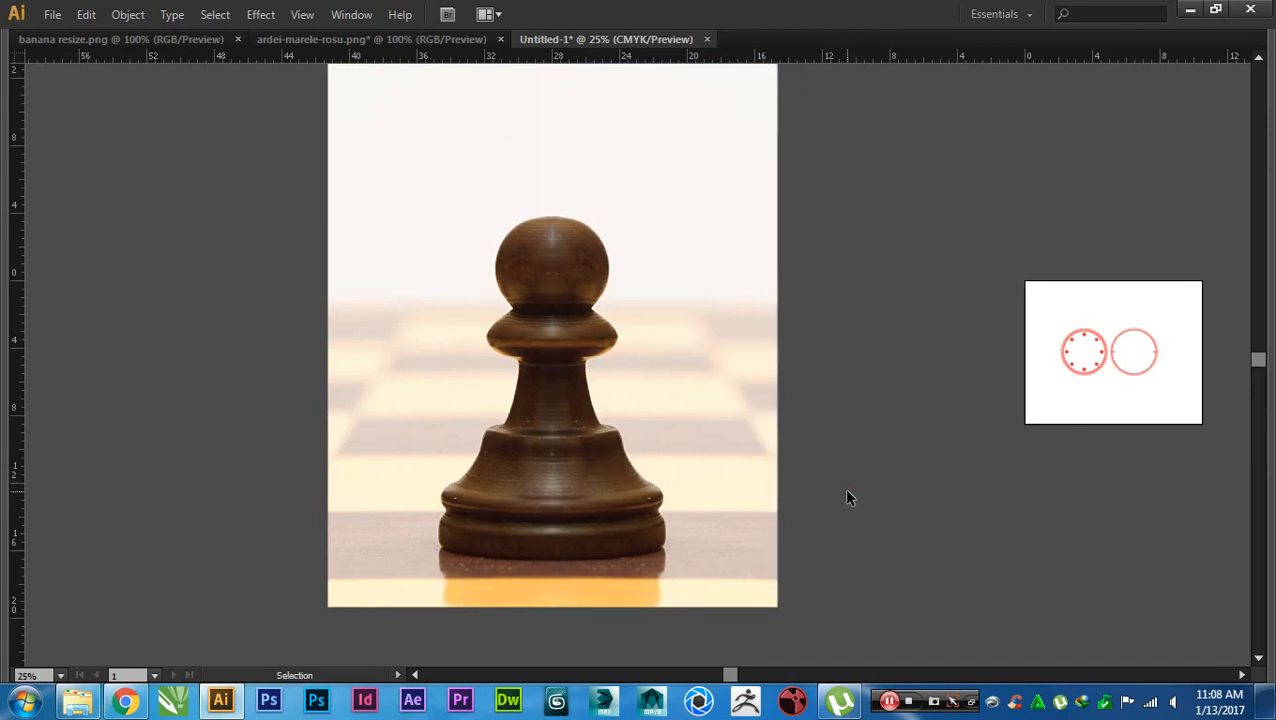
- Undo the placement and creation of the mirrored pawn half, leaving only the original clipped half
left_click_drag(849, 498, 896, 502)
key("ctrl+z")
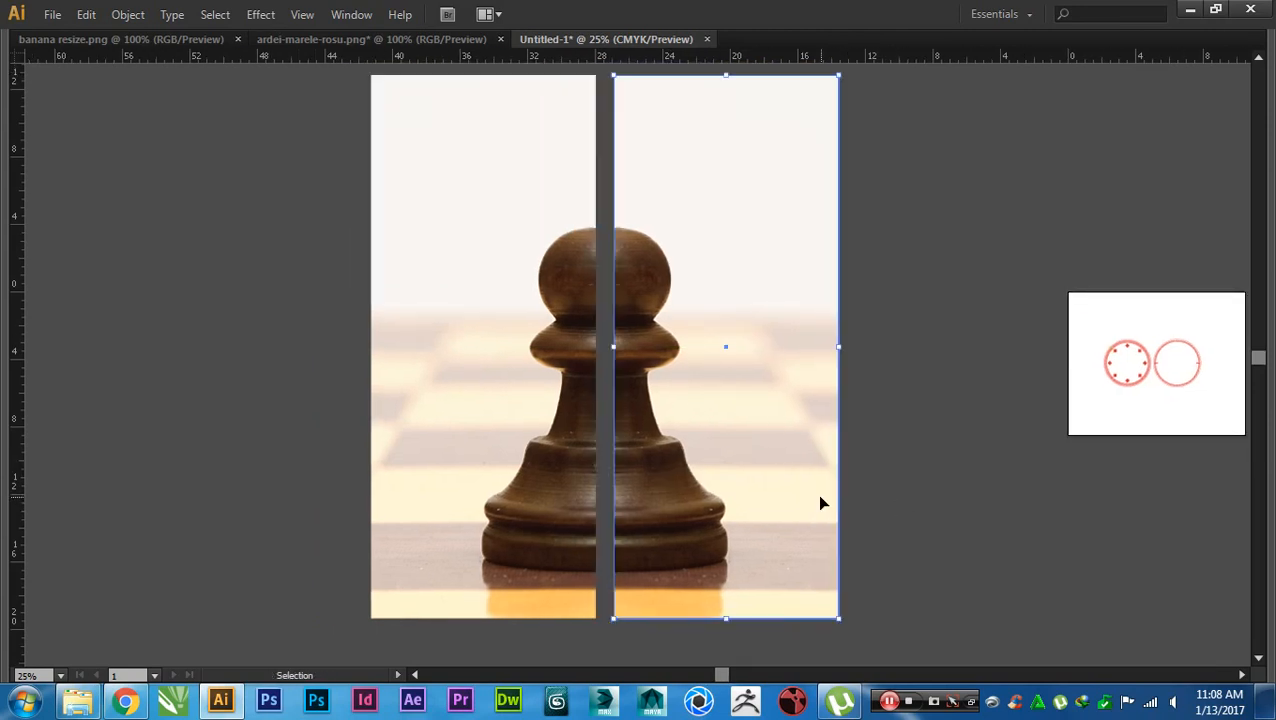
left_click_drag(818, 495, 880, 495)
key("ctrl+z")
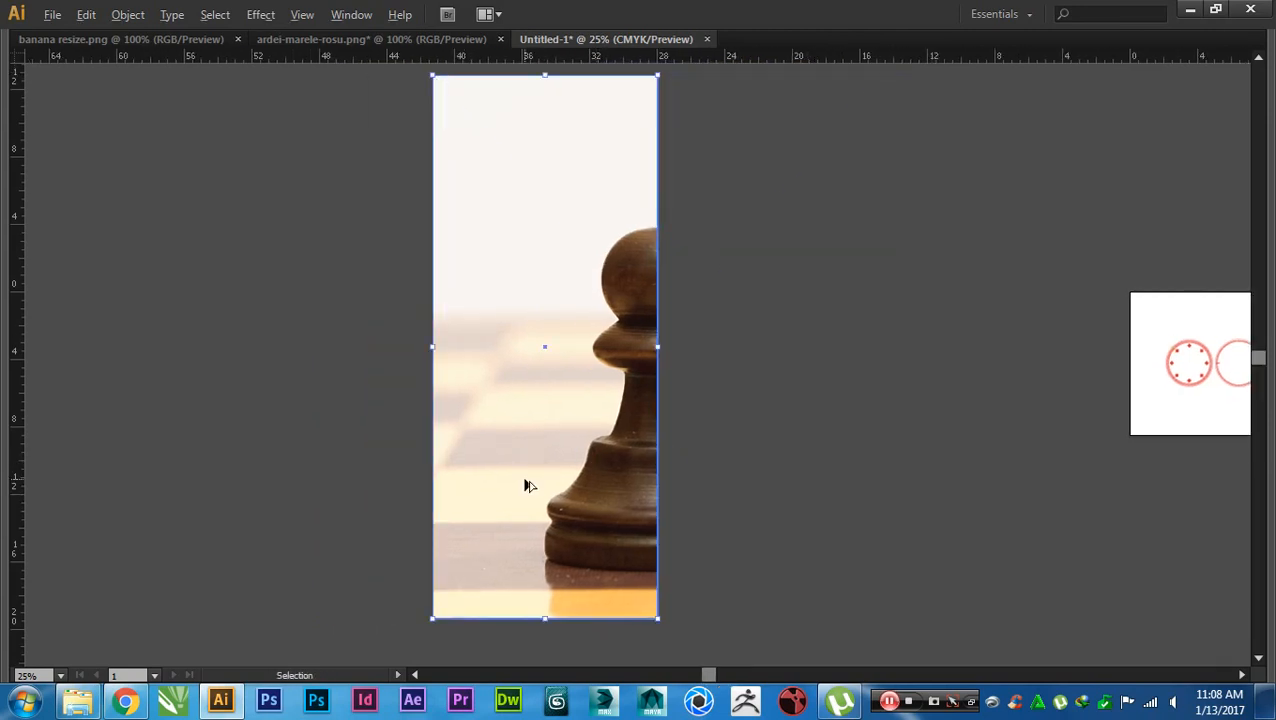
- Duplicate the clipped pawn half to the right, flip the copy horizontally by its bounding box, and join it to the original
left_click_drag(529, 486, 785, 497)
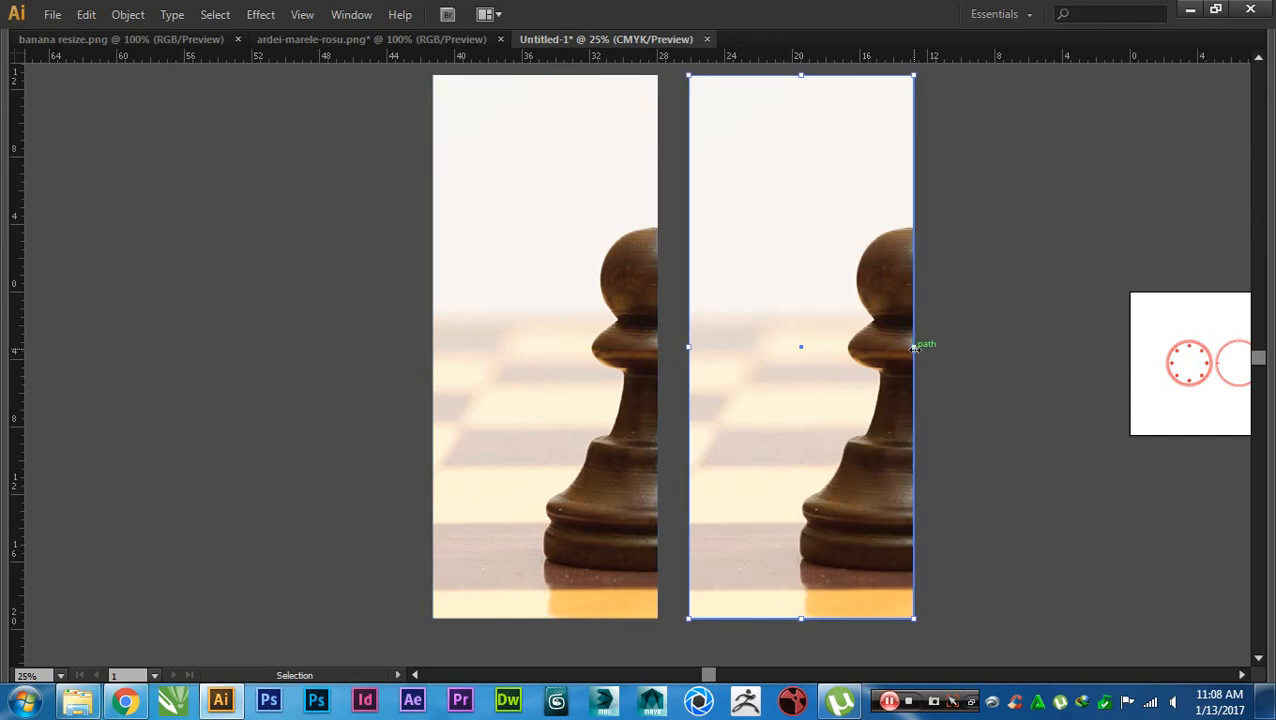
left_click_drag(914, 346, 687, 350)
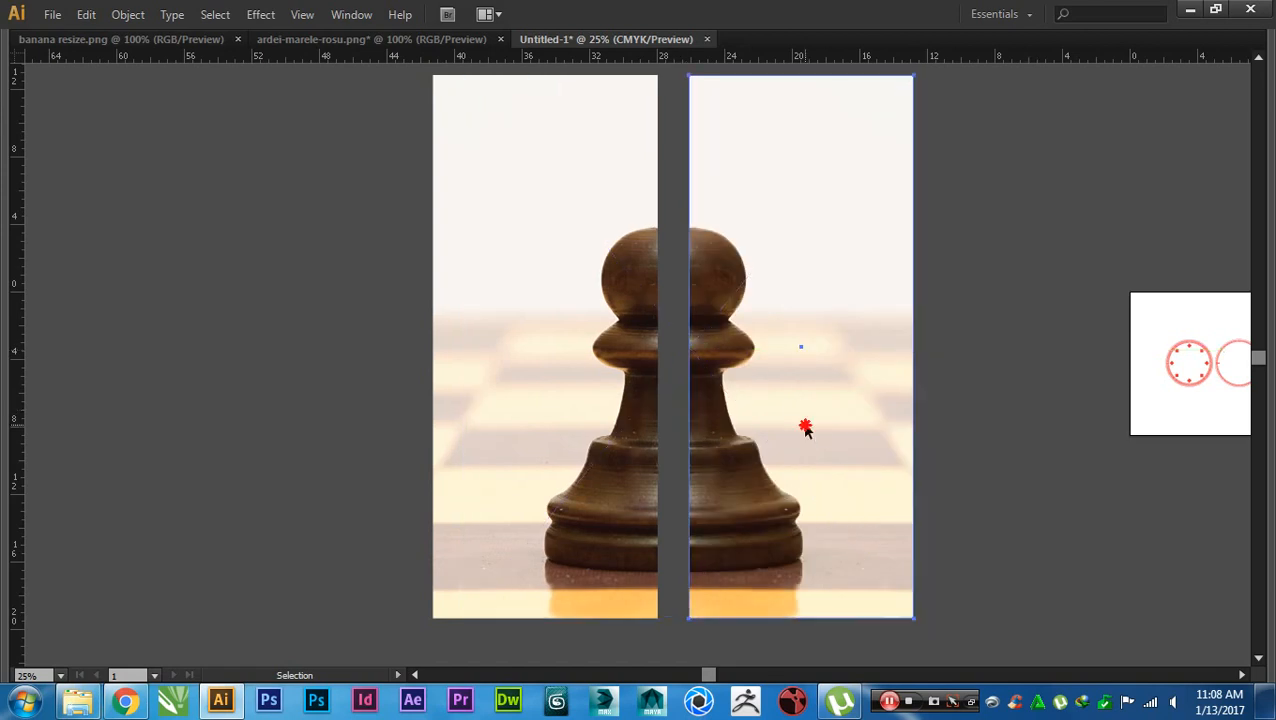
left_click_drag(806, 428, 772, 431)
left_click(994, 453)
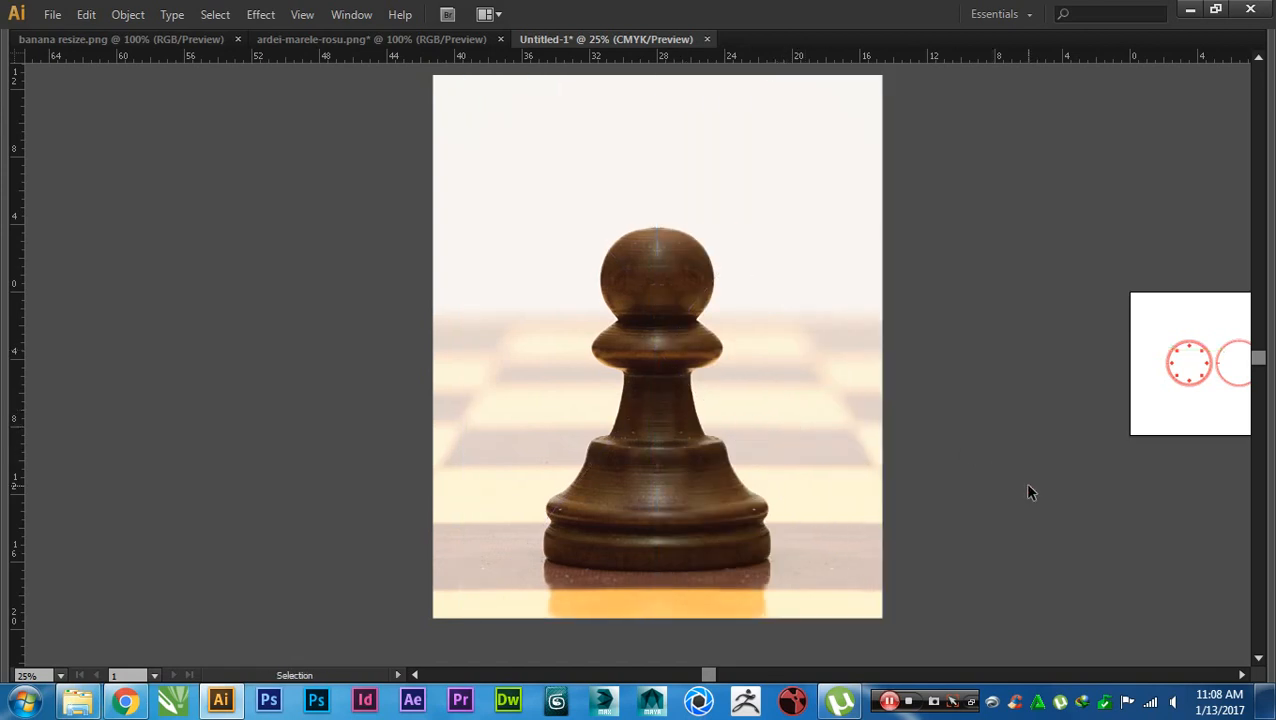